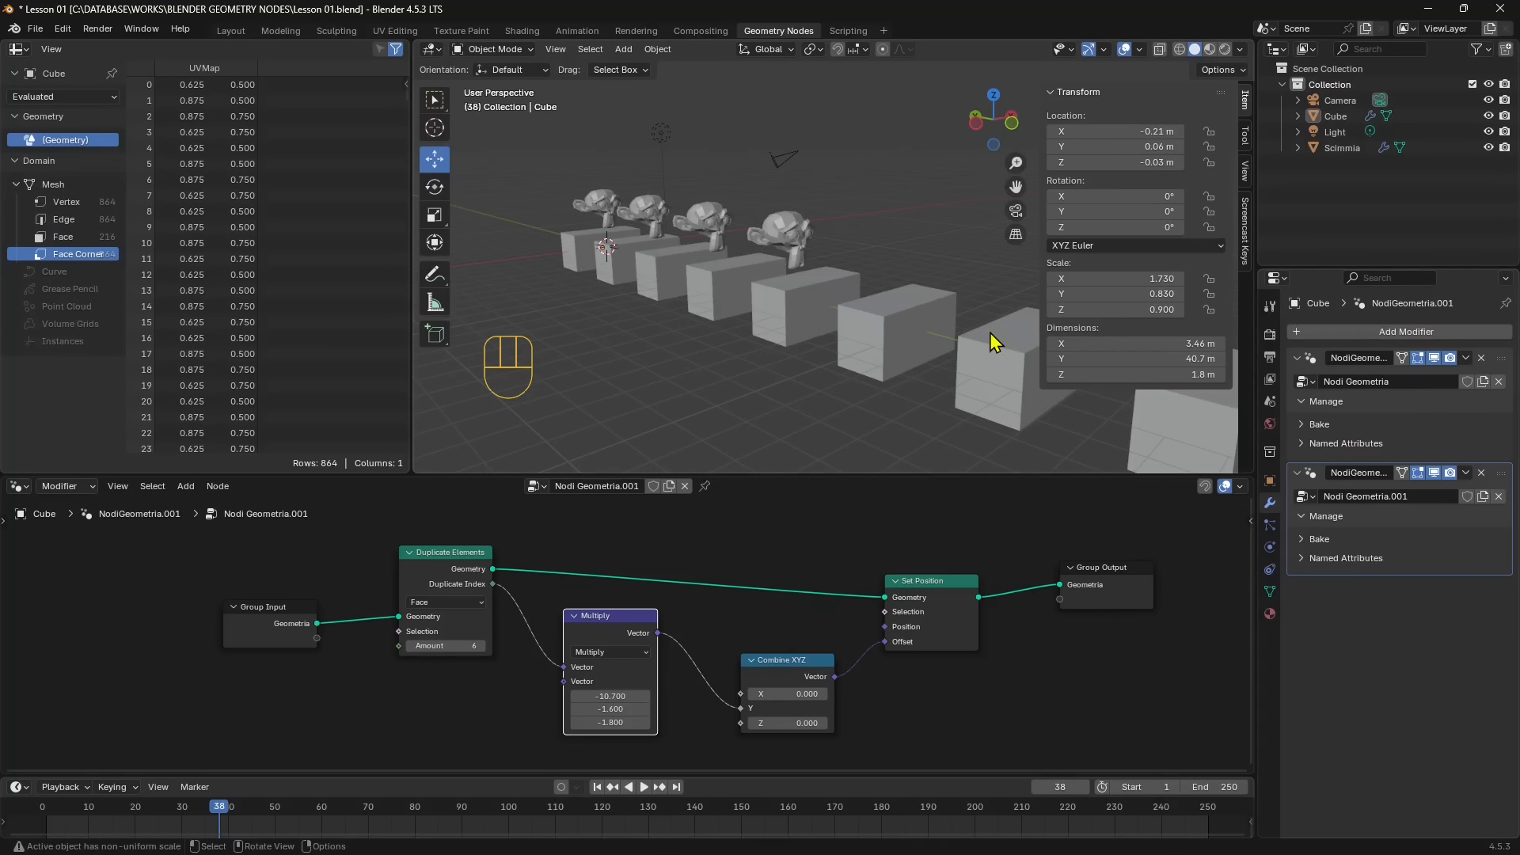
- Compare the monkey's array modifier setup with the cube's geometry node tree by selecting each object alternately
click(606, 215)
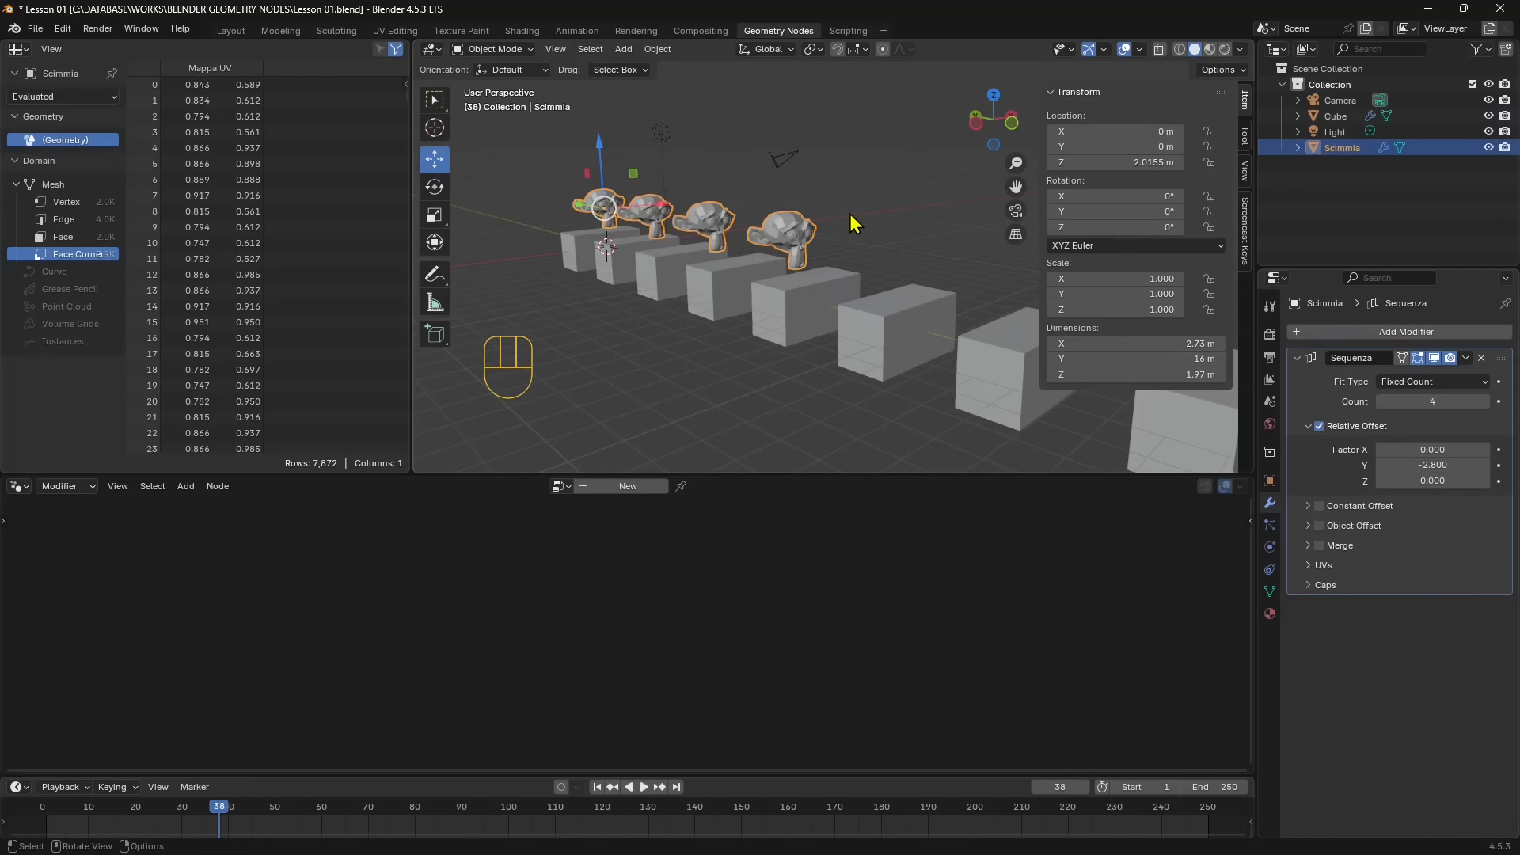
click(859, 329)
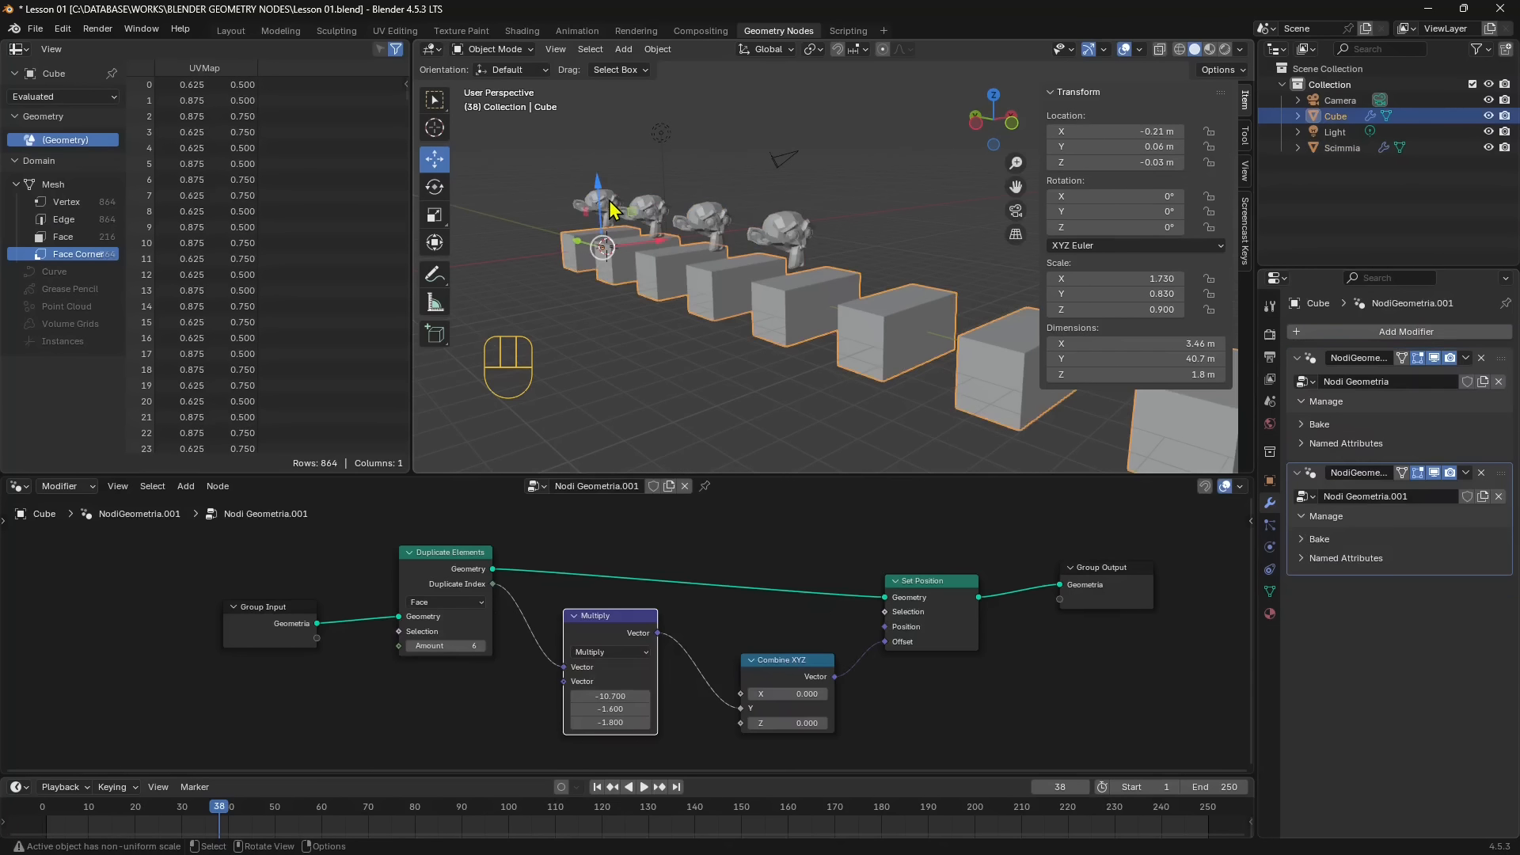
click(608, 214)
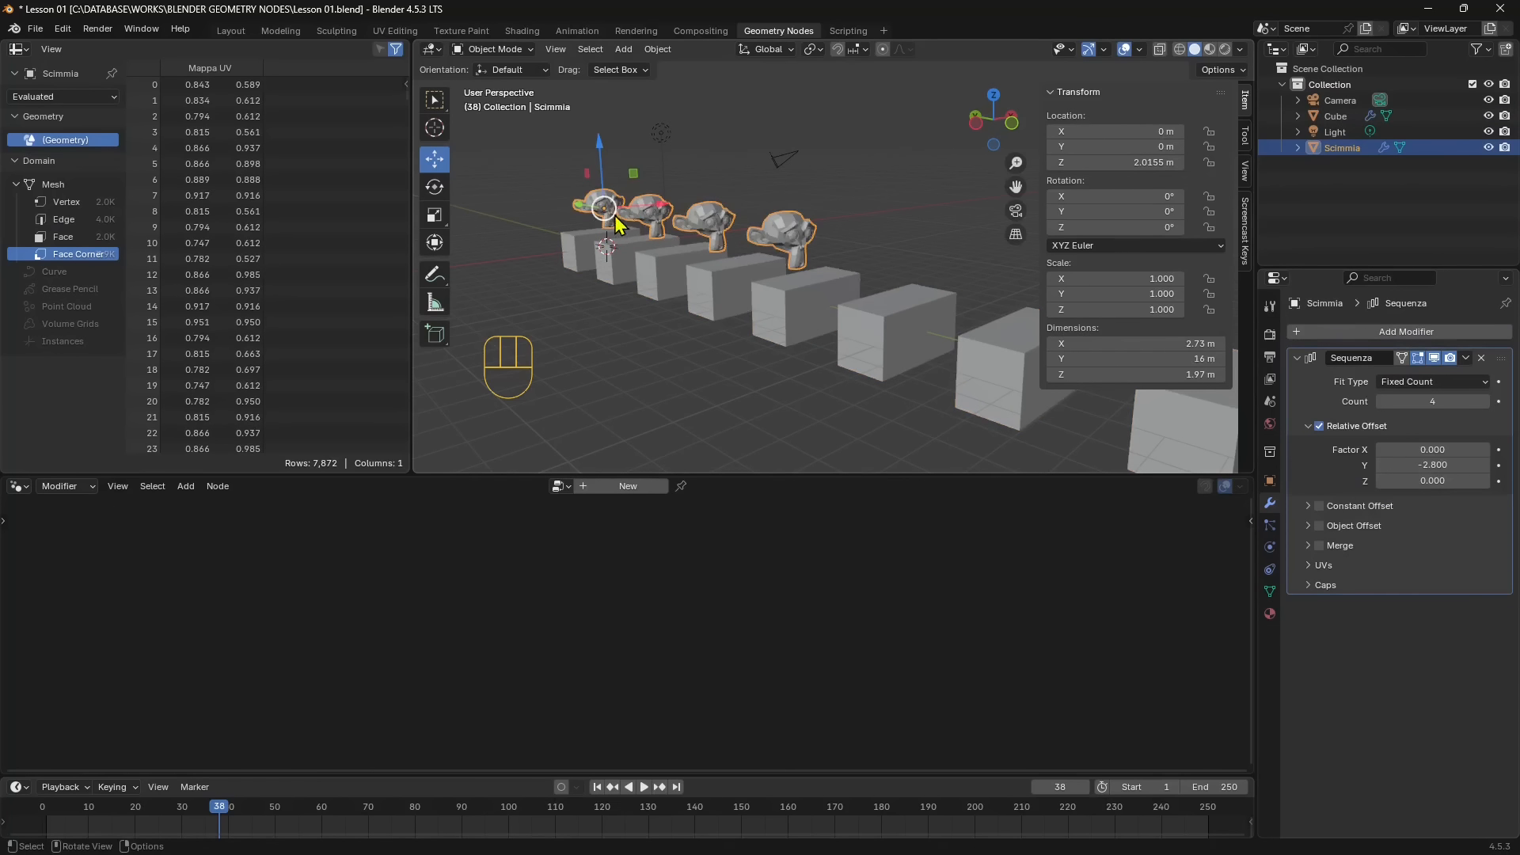
click(551, 186)
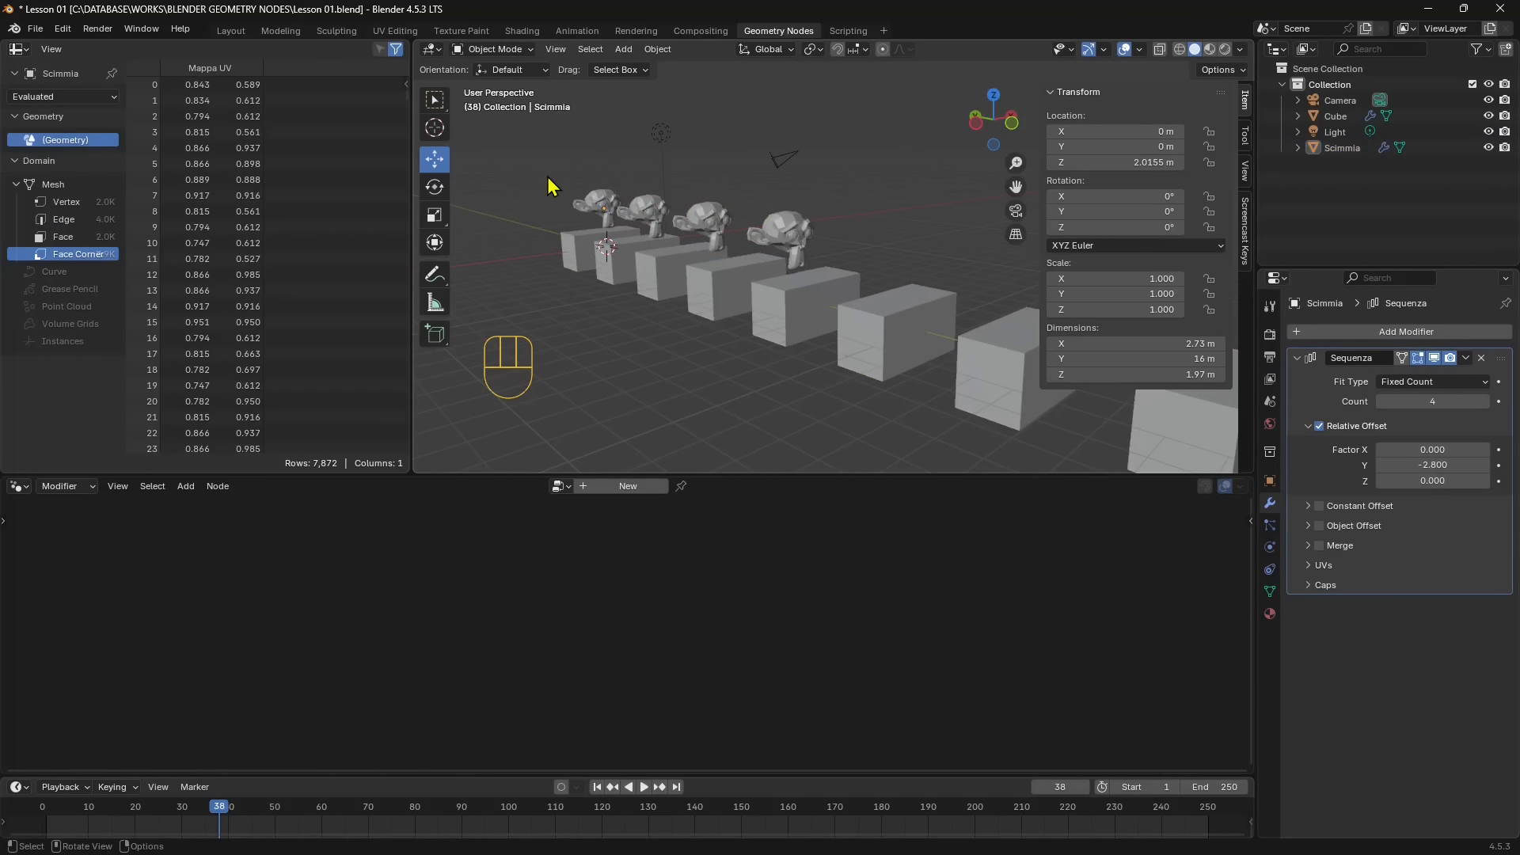
click(600, 255)
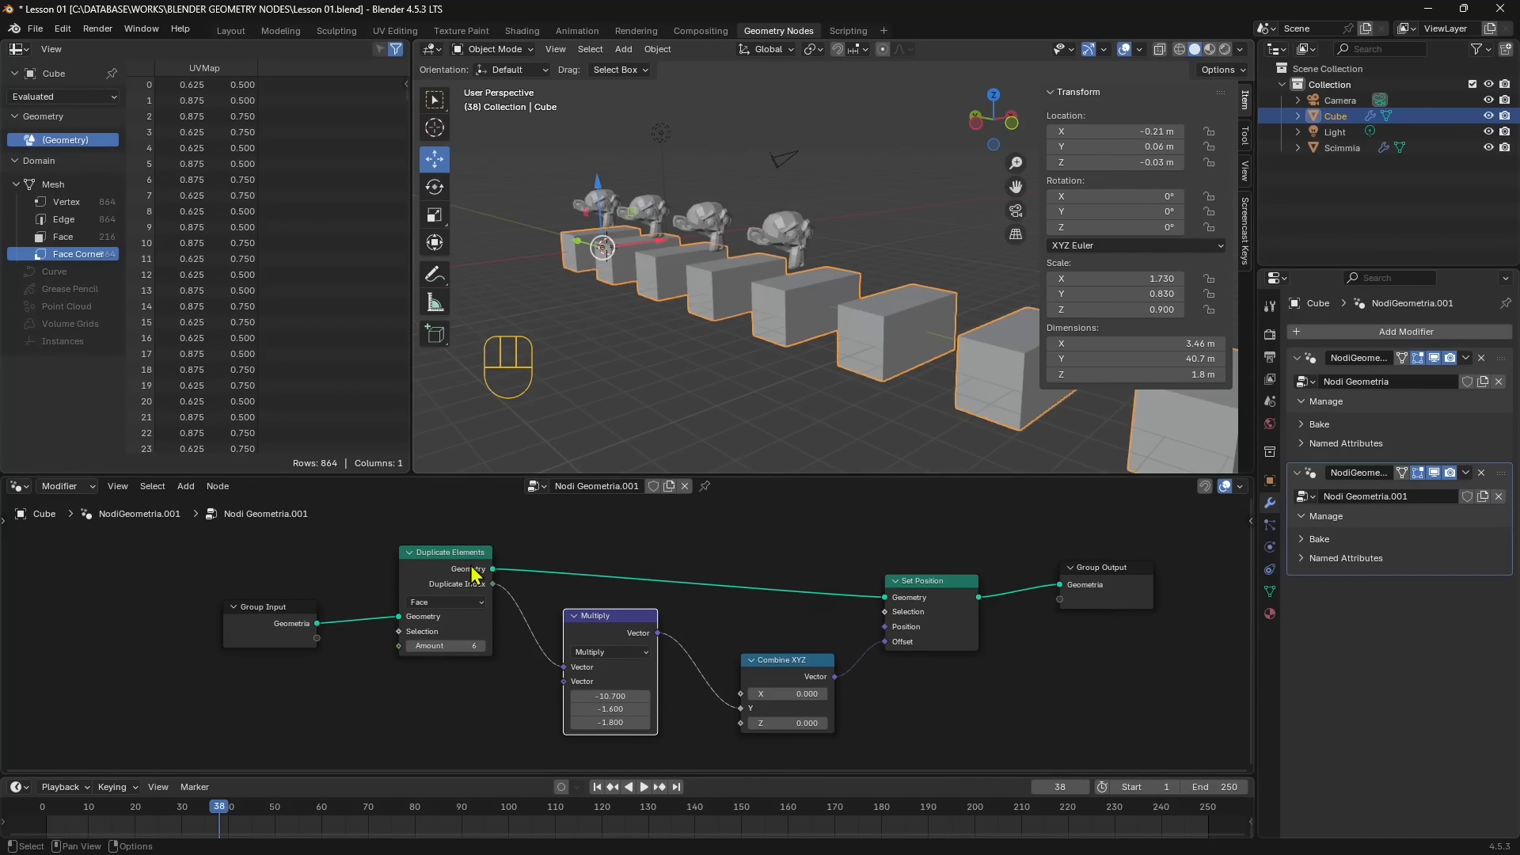
- Spread out the Group Input, Duplicate Elements, Multiply, Combine XYZ and Set Position nodes in the cube's node tree
drag(452, 562, 418, 548)
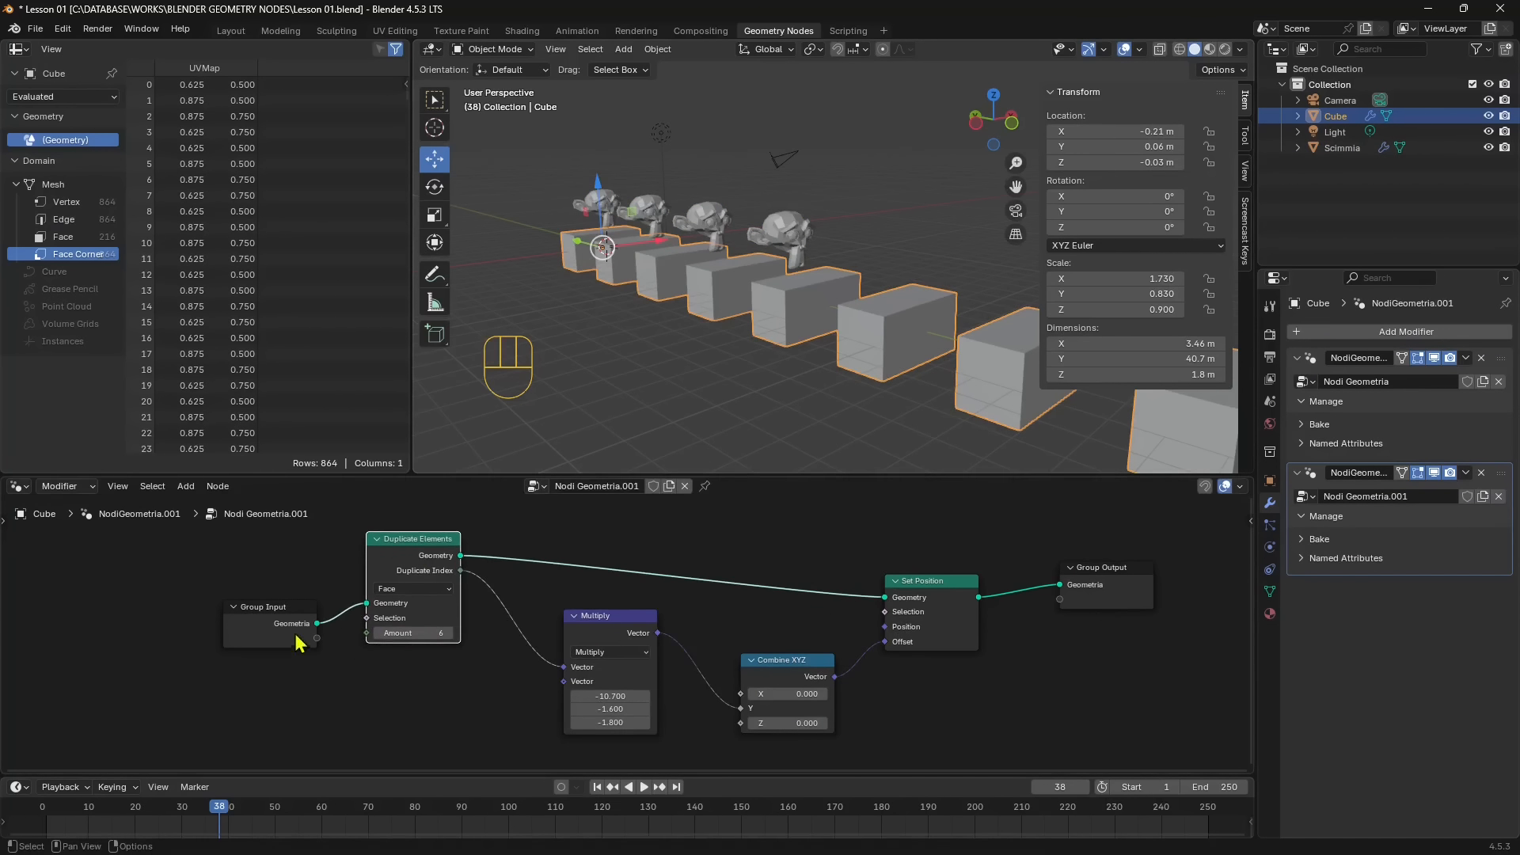
drag(283, 617, 251, 592)
drag(410, 548, 415, 538)
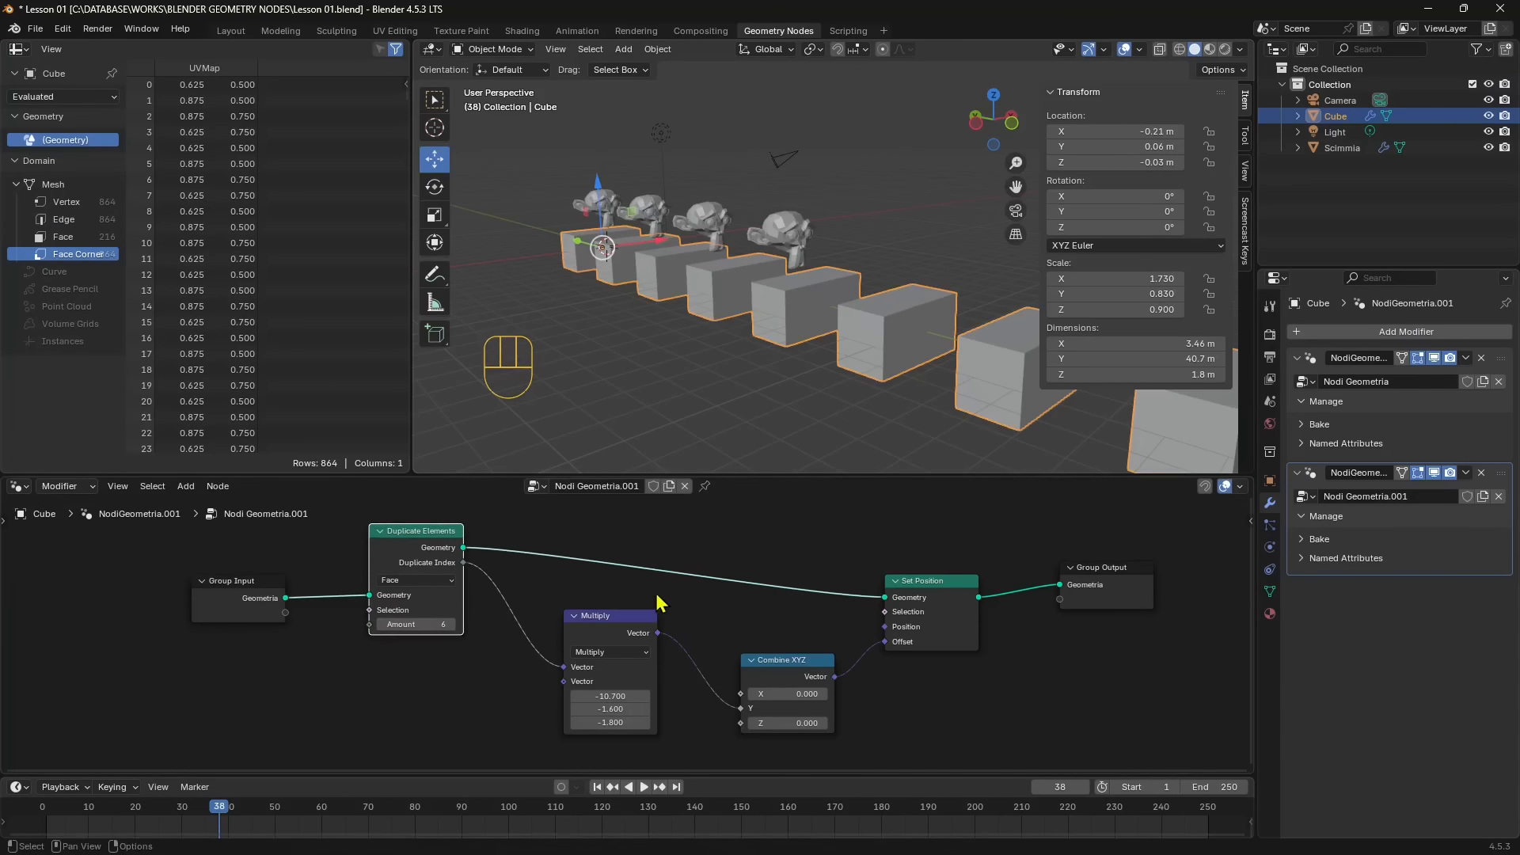
click(611, 618)
drag(611, 619, 575, 626)
drag(798, 659, 793, 650)
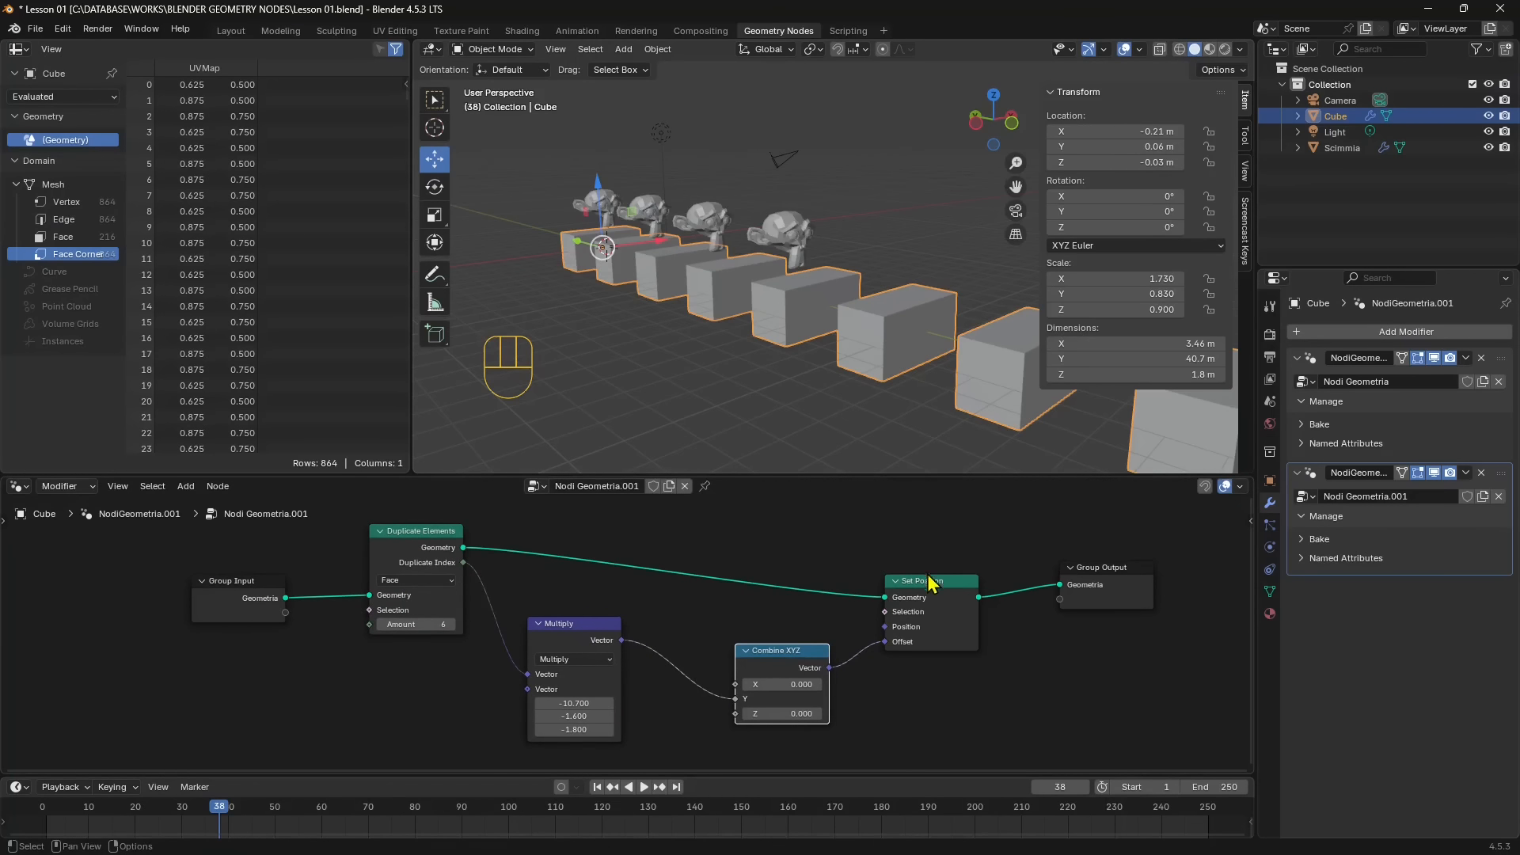
drag(924, 586, 914, 555)
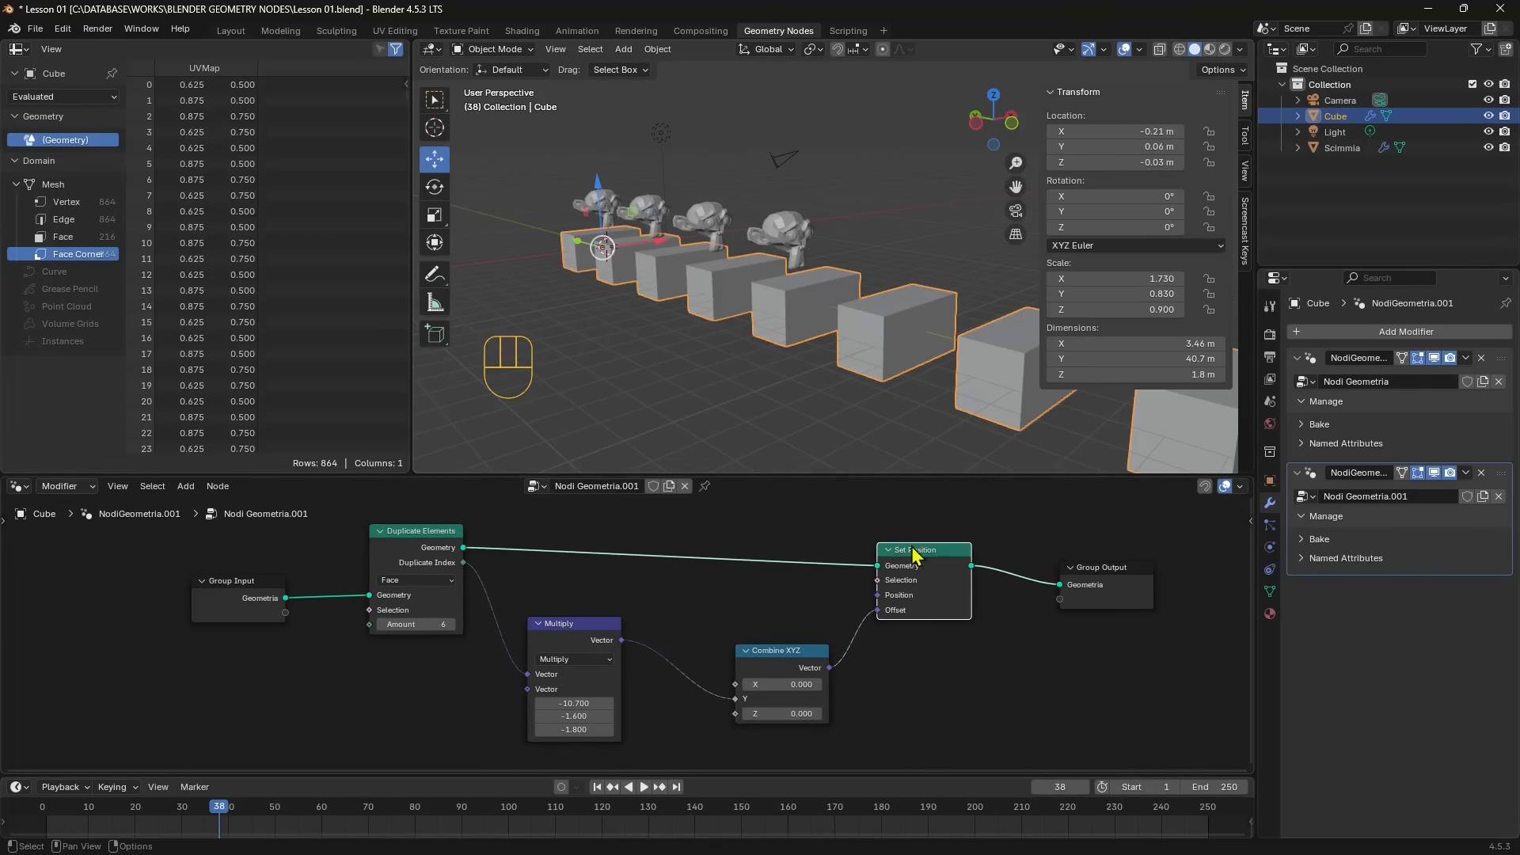
- Start a new file from the General template
click(35, 29)
mouse_move(56, 46)
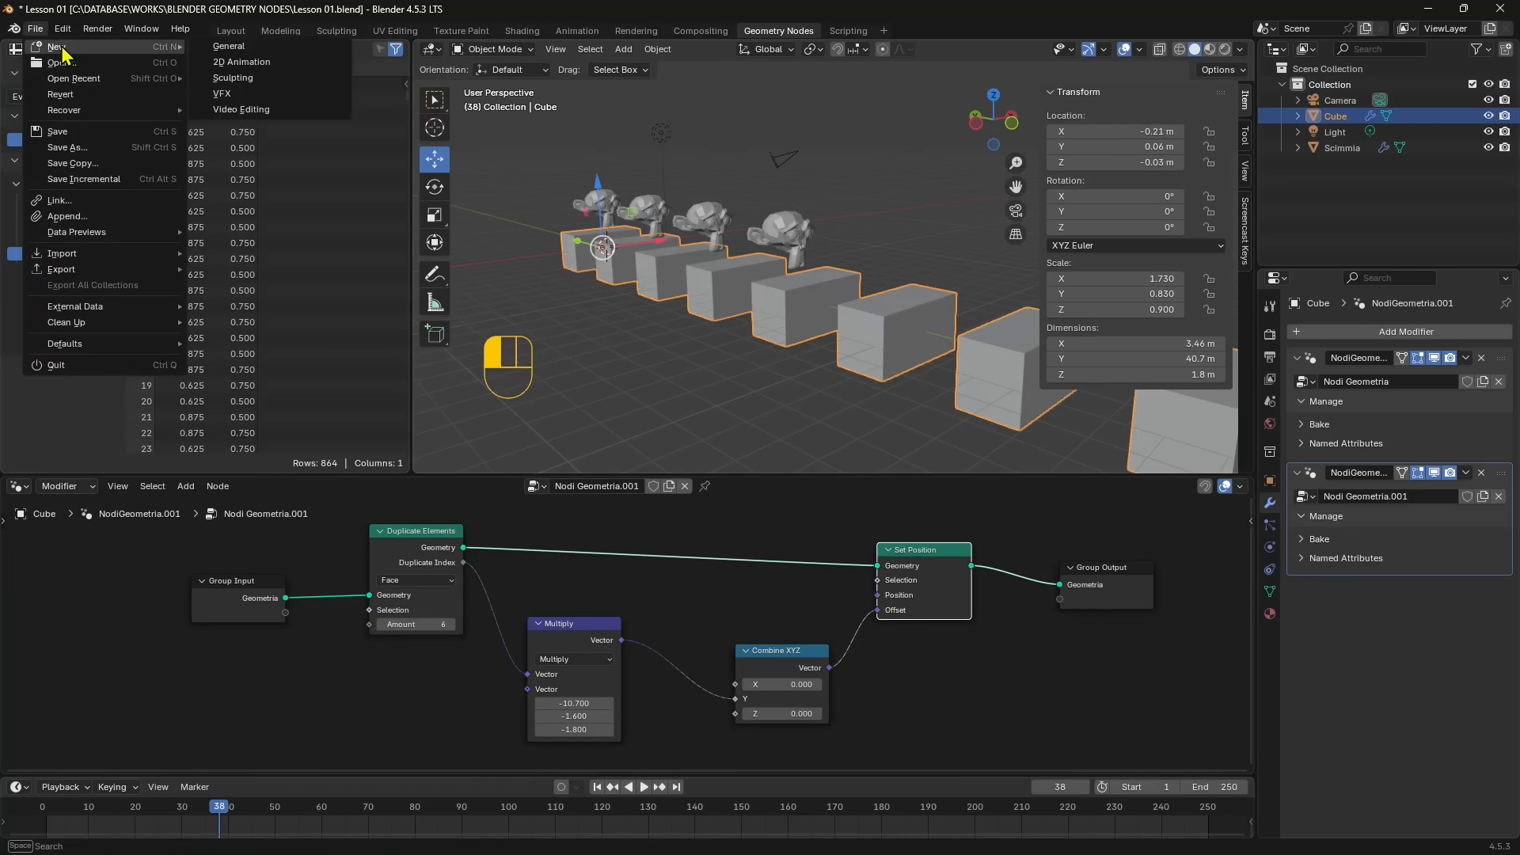
click(240, 49)
click(784, 458)
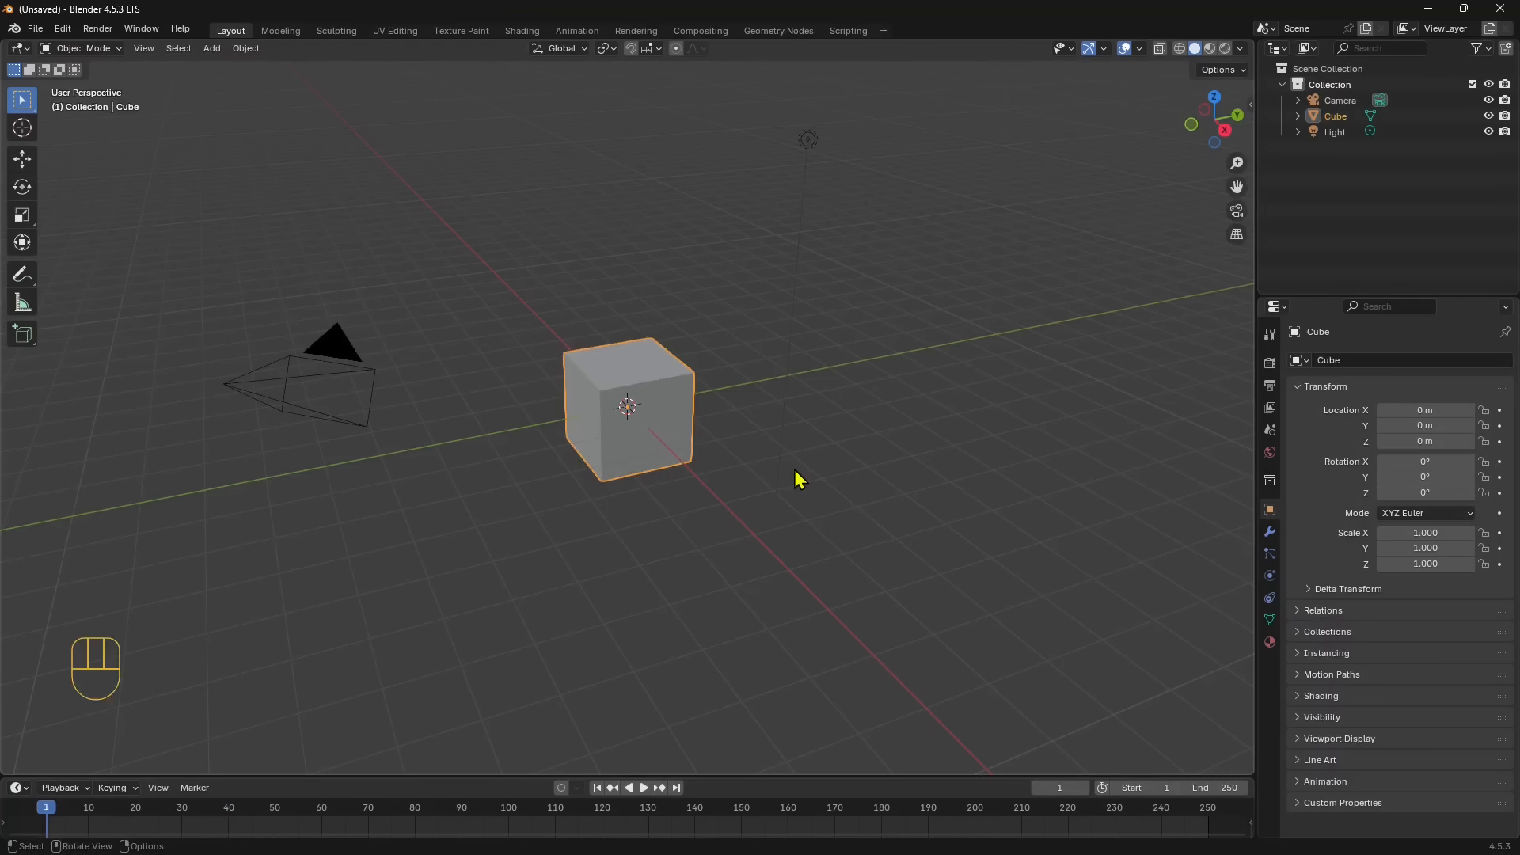
middle_drag(746, 427, 484, 511)
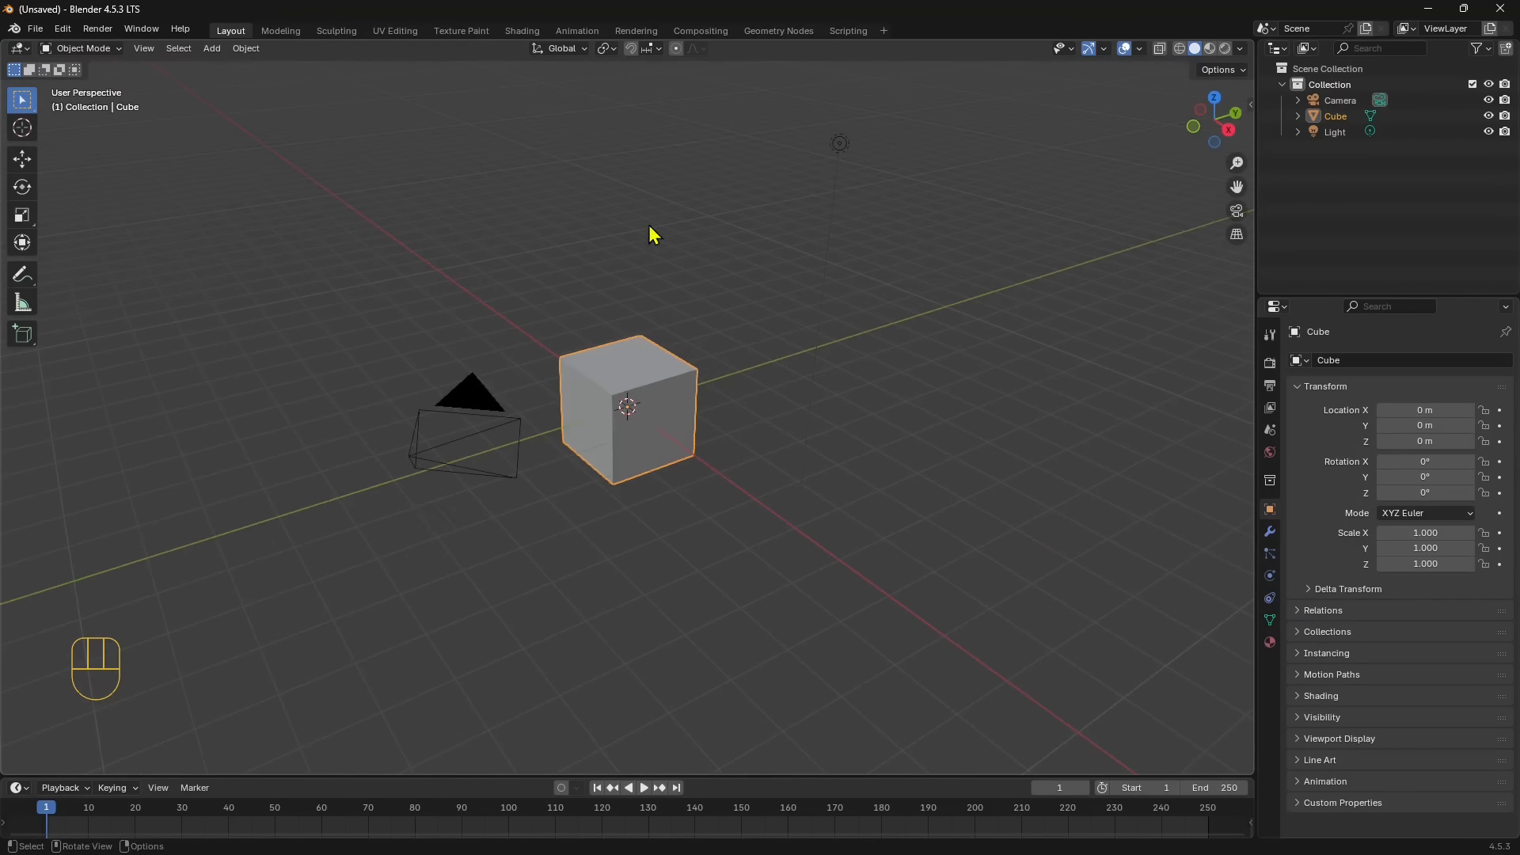
- Switch to the Geometry Nodes workspace and enlarge the 3D viewport against the spreadsheet and node editor
click(779, 31)
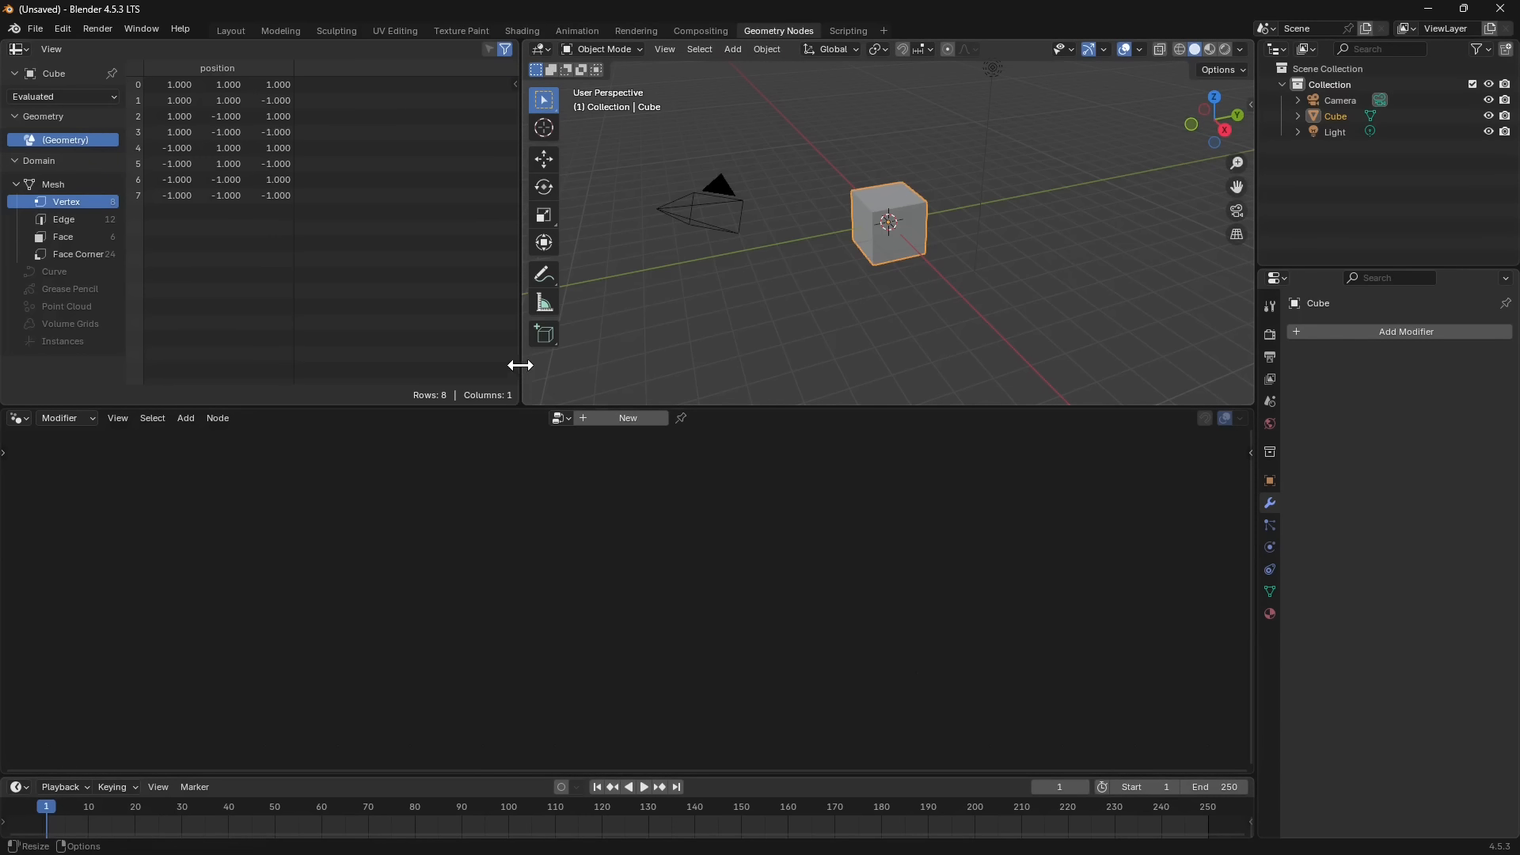
drag(521, 364, 364, 363)
mouse_move(415, 408)
mouse_down()
mouse_move(417, 533)
mouse_move(448, 417)
mouse_move(430, 432)
mouse_up()
scroll(910, 261, down, 1)
scroll(944, 245, up, 3)
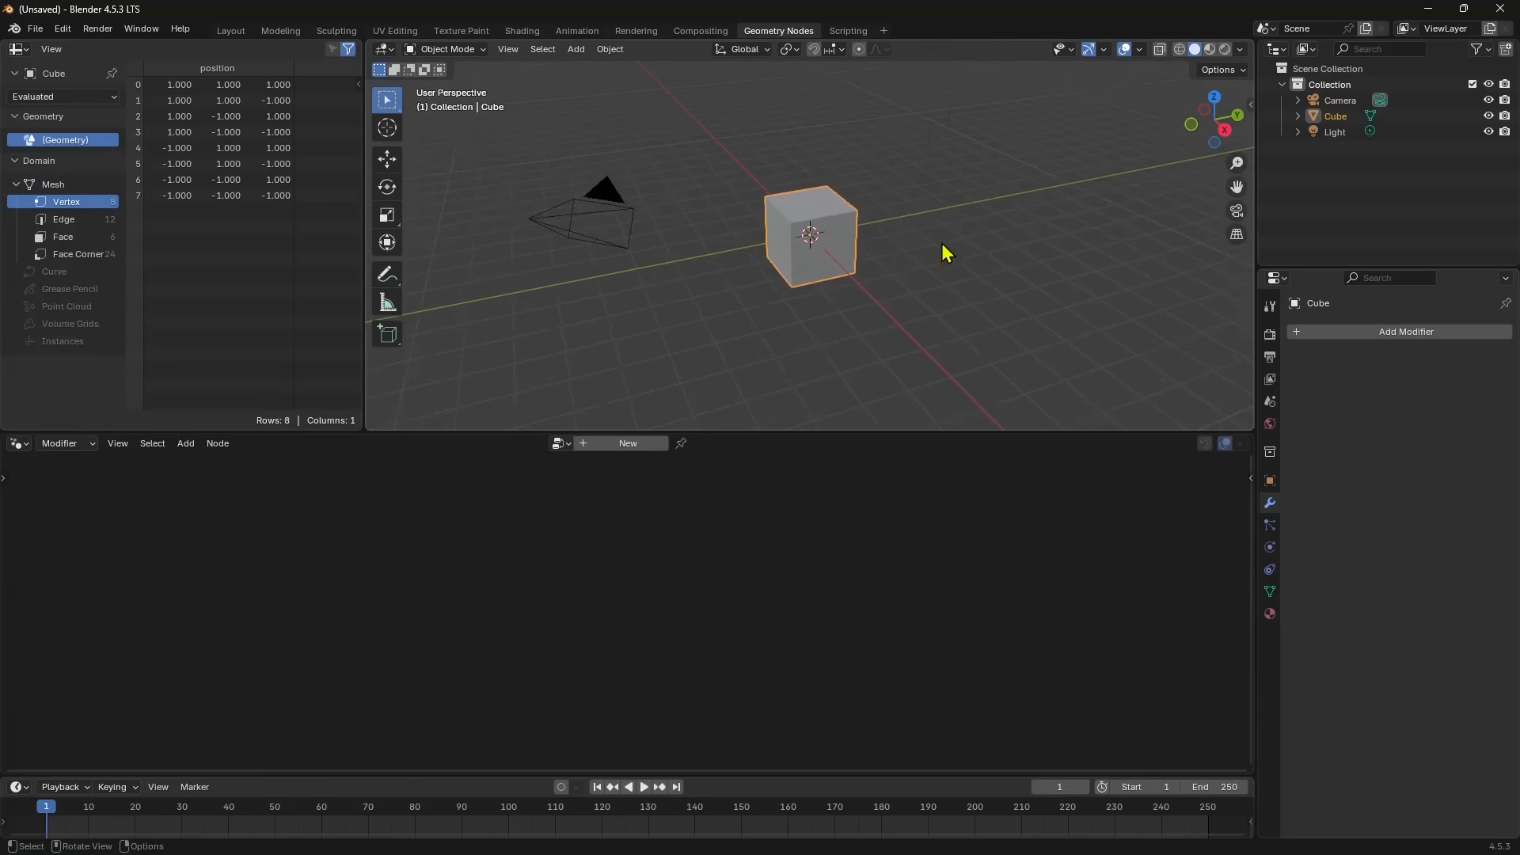
middle_drag(975, 242, 956, 217)
mouse_move(847, 299)
middle_down()
mouse_move(878, 214)
mouse_move(791, 316)
mouse_move(828, 302)
middle_up()
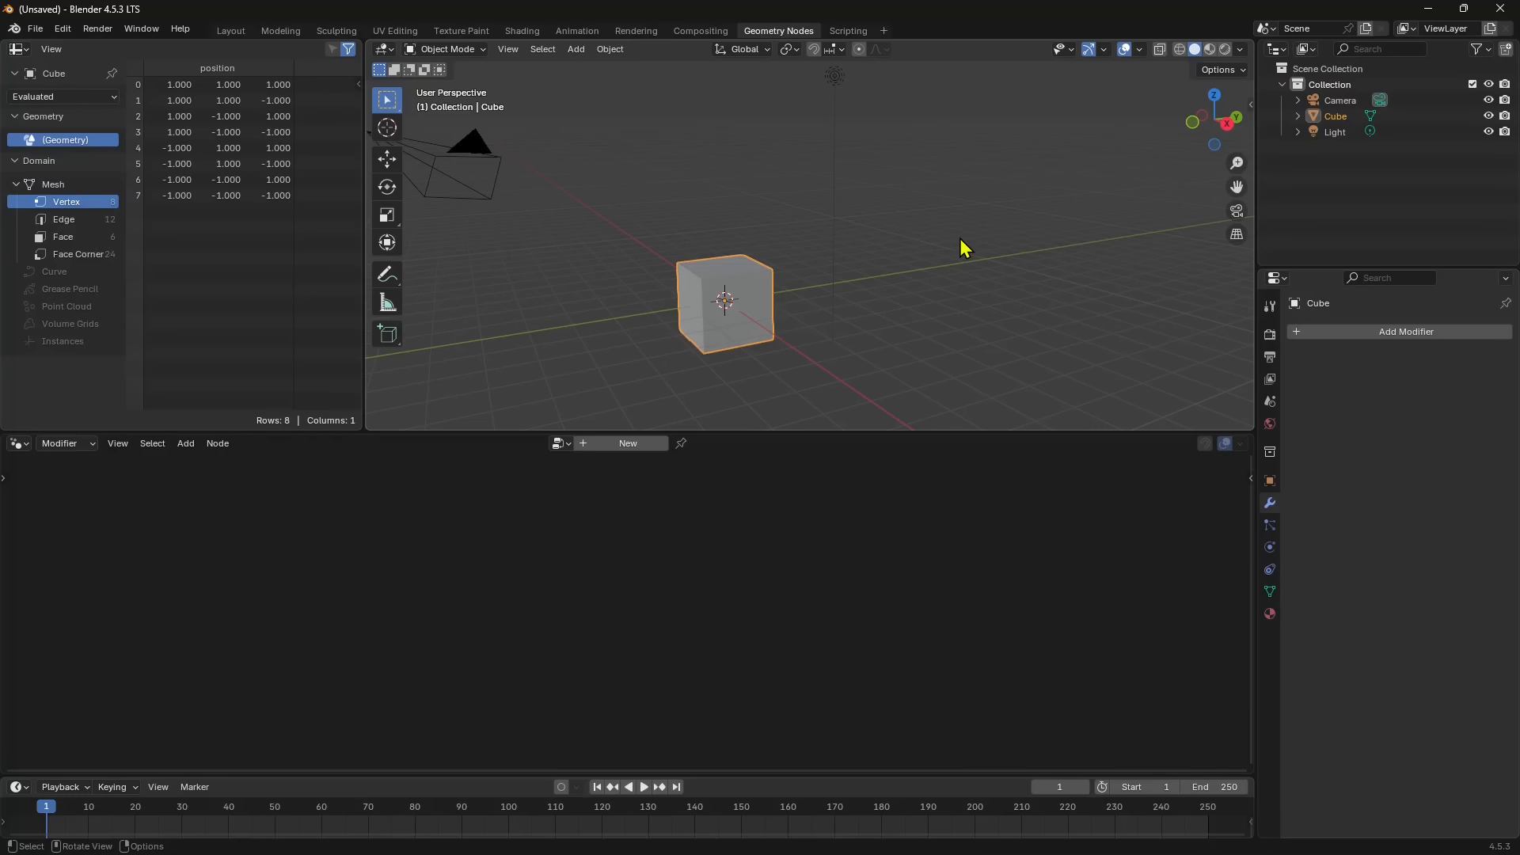
- Select the cube, enable the Screencast Keys display, and hide the 3D viewport's sidebar
click(758, 232)
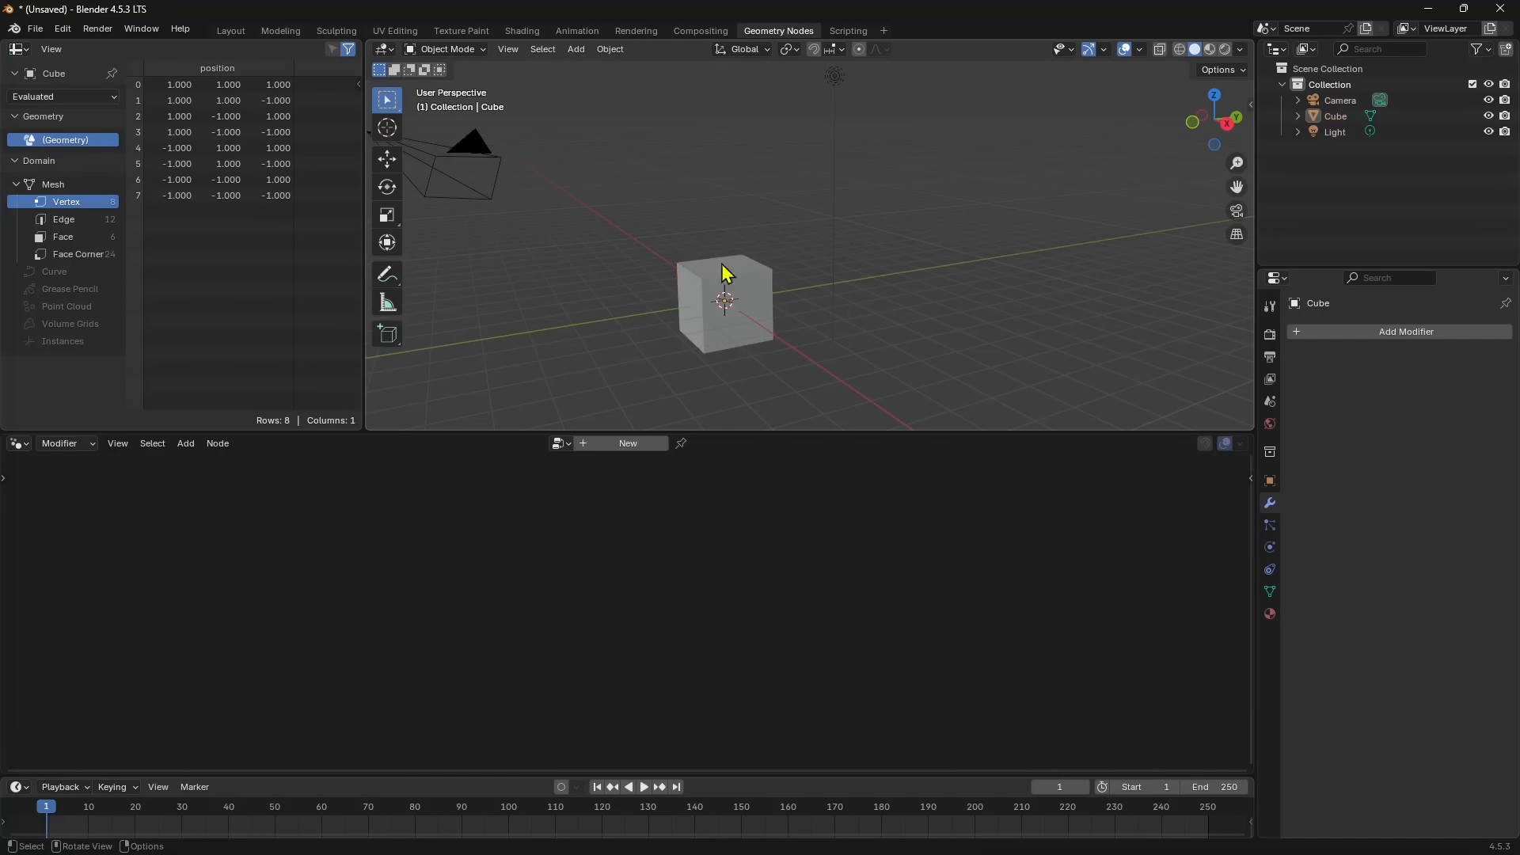
click(771, 271)
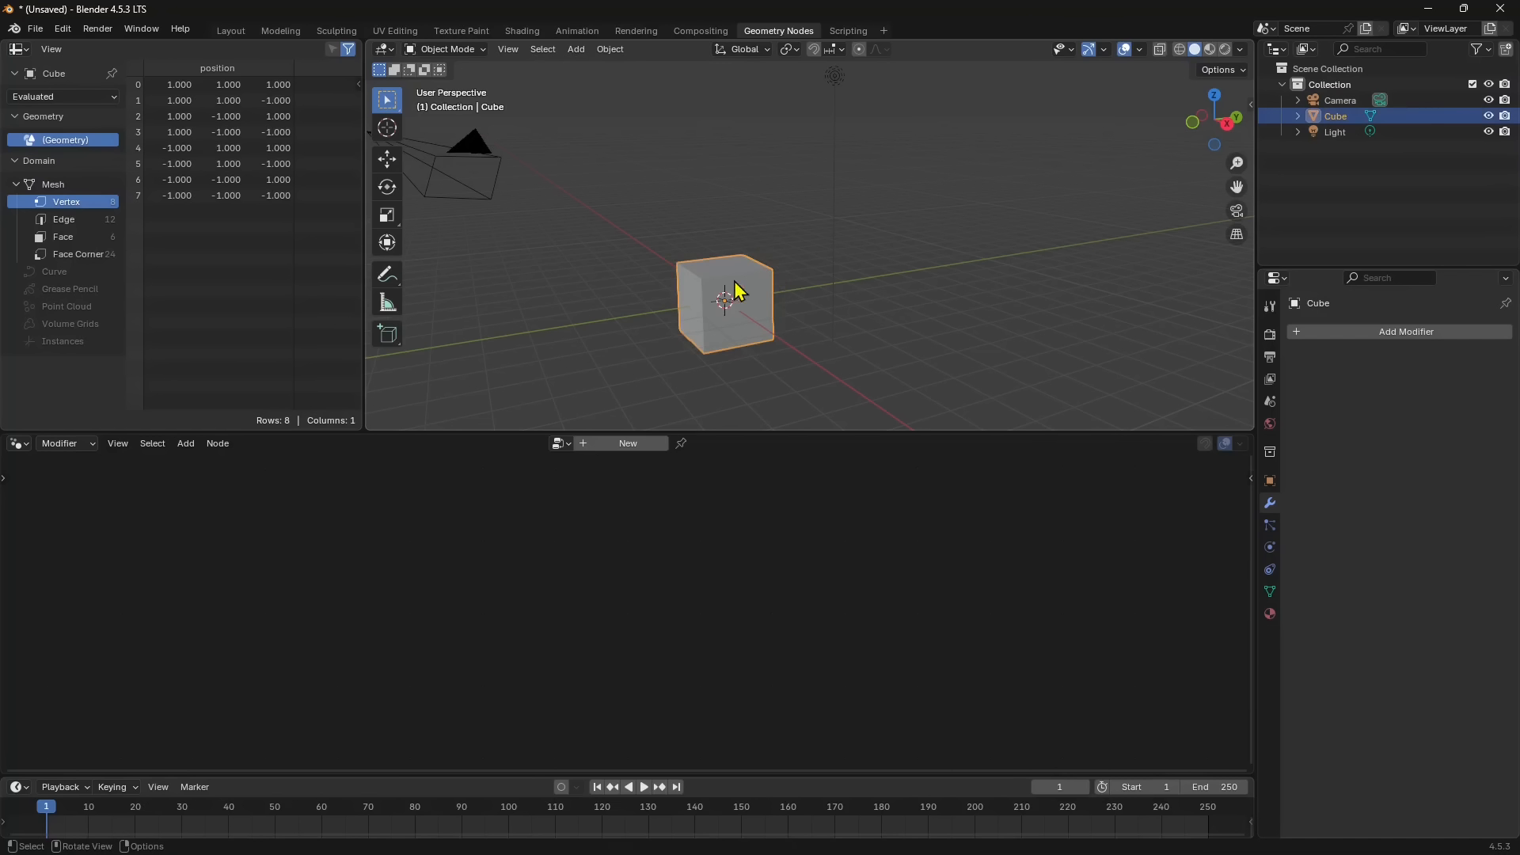
click(1250, 105)
click(1246, 252)
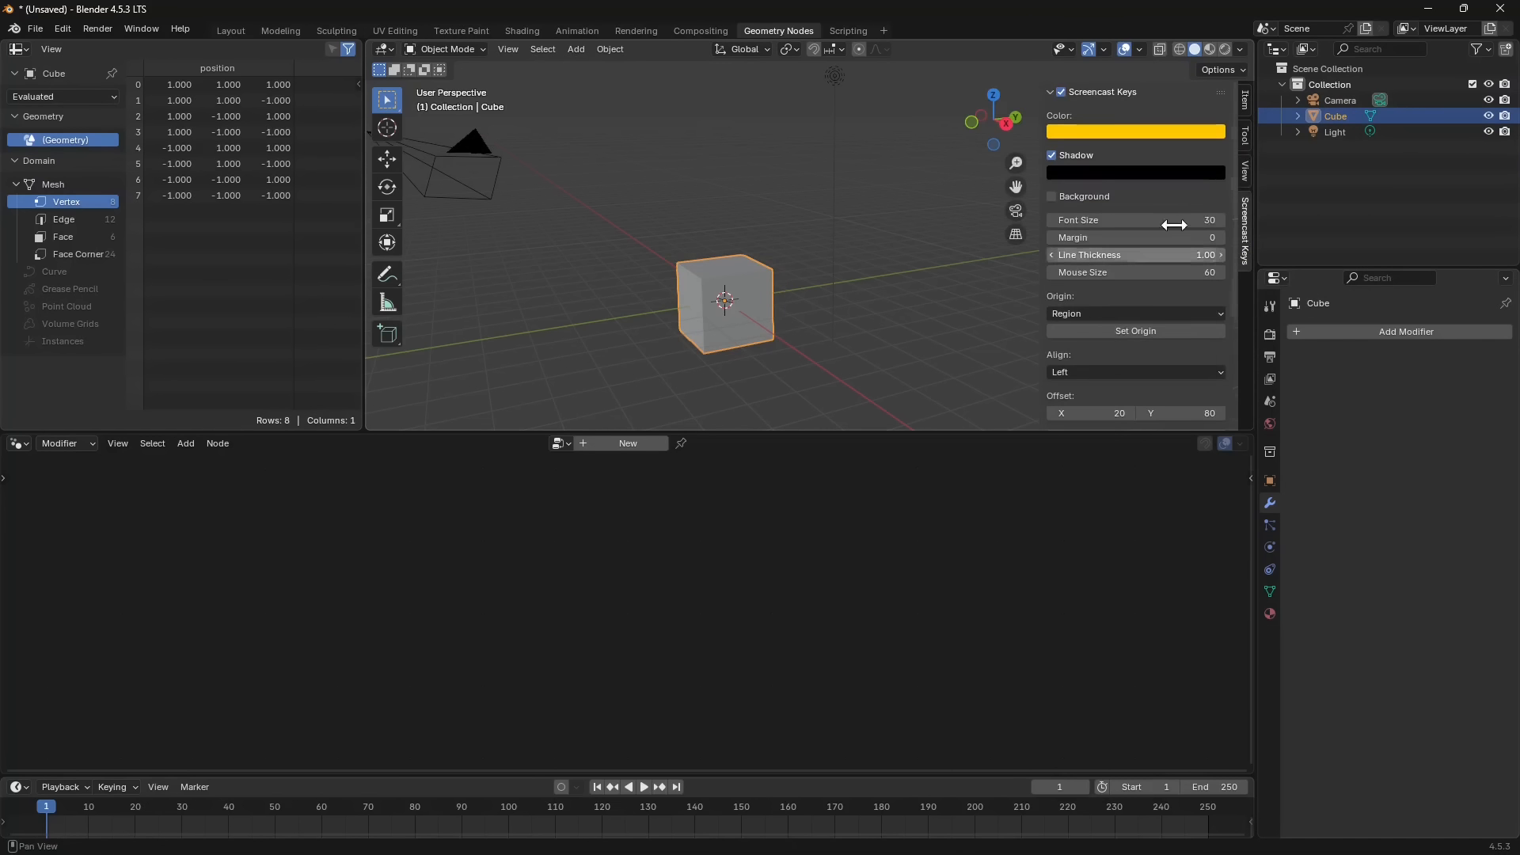
click(1062, 93)
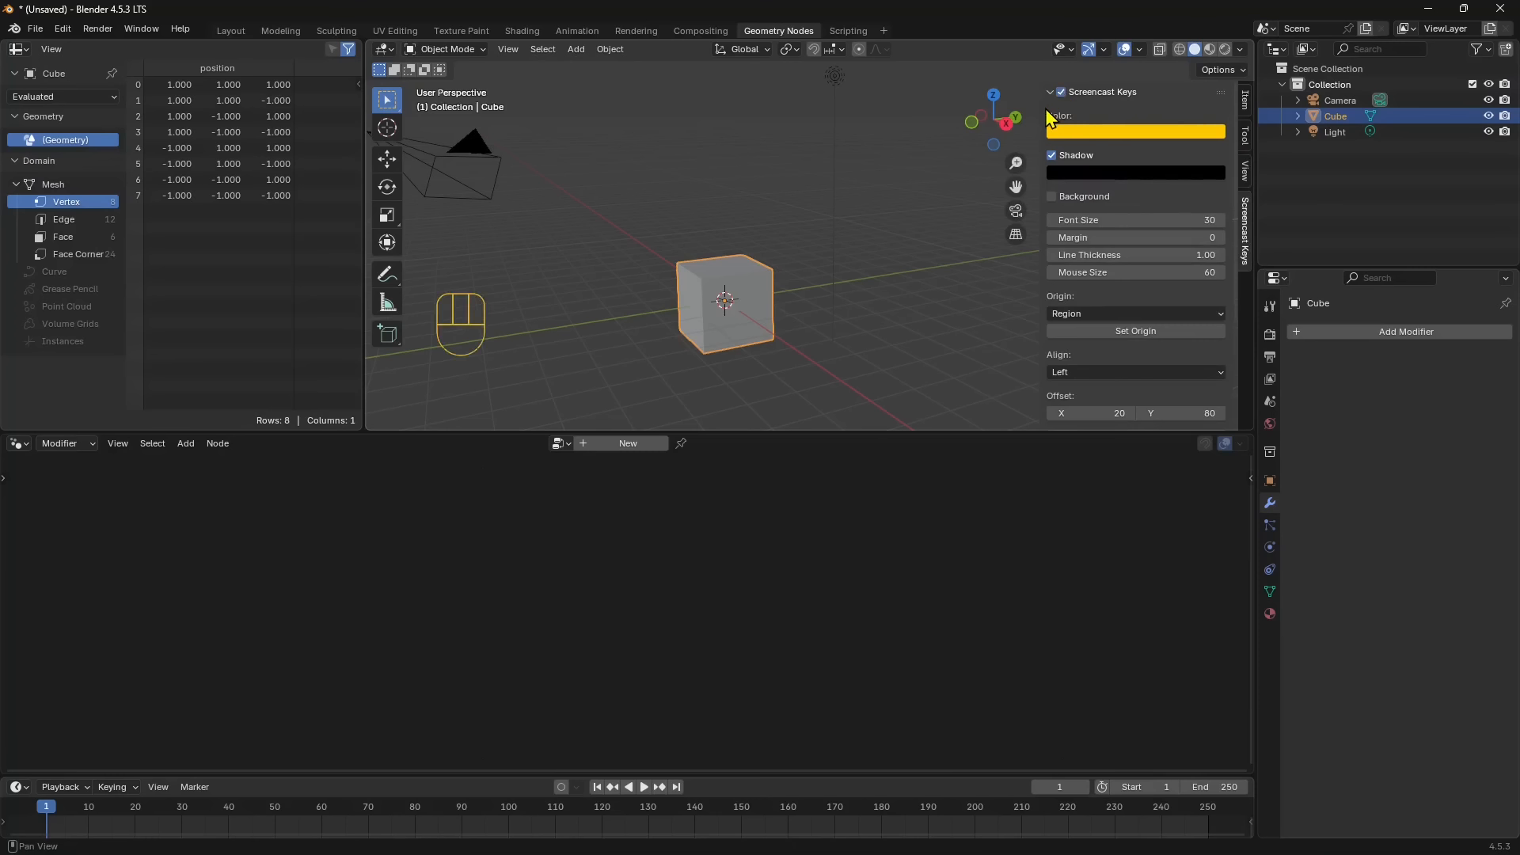
drag(1038, 109, 1244, 127)
- Copy the default cube and paste a duplicate in the same place
click(839, 216)
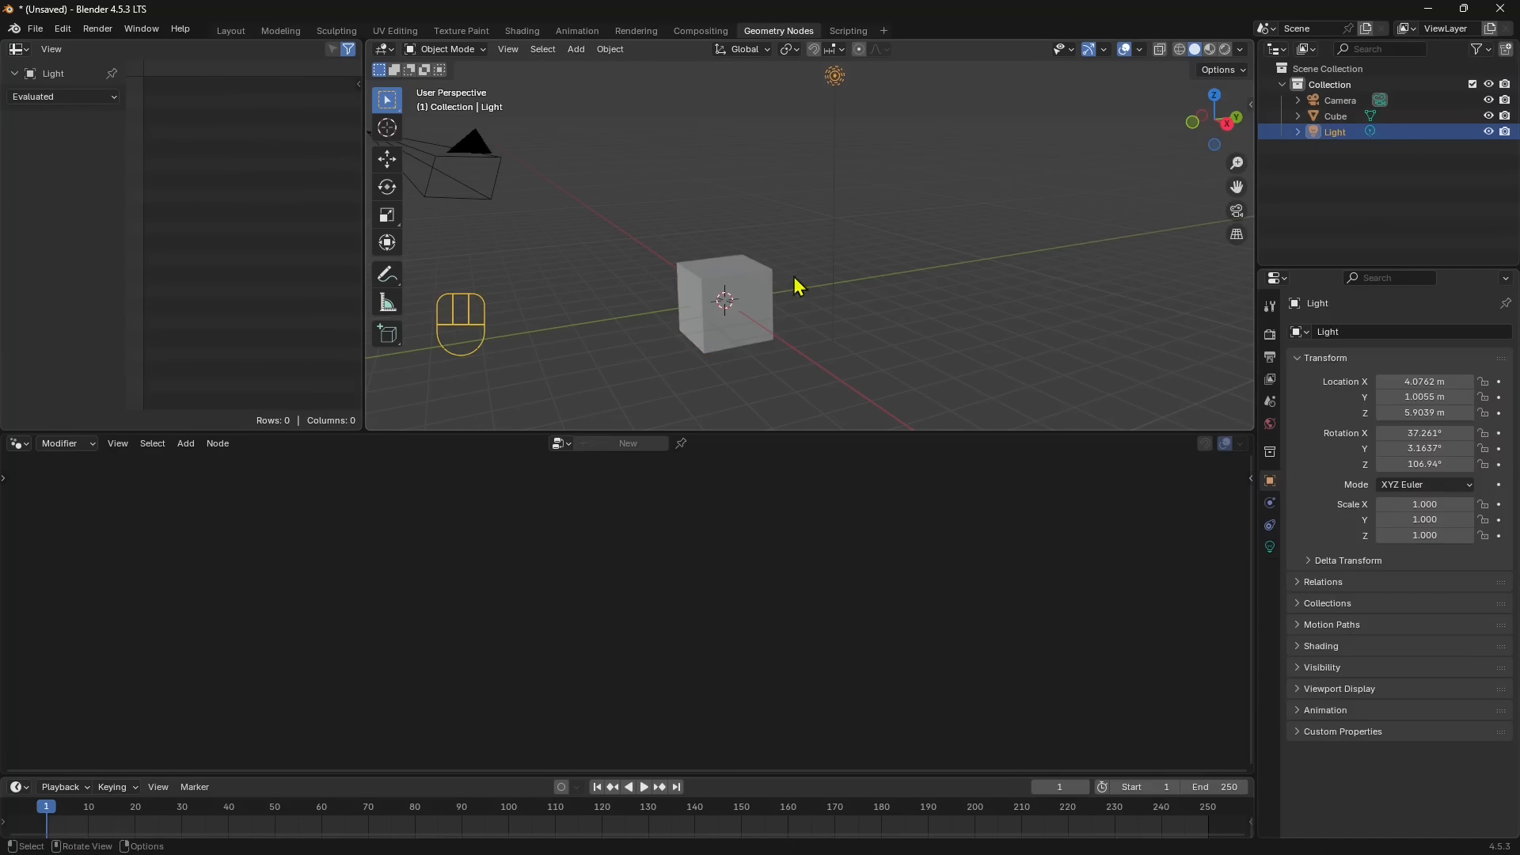
click(765, 270)
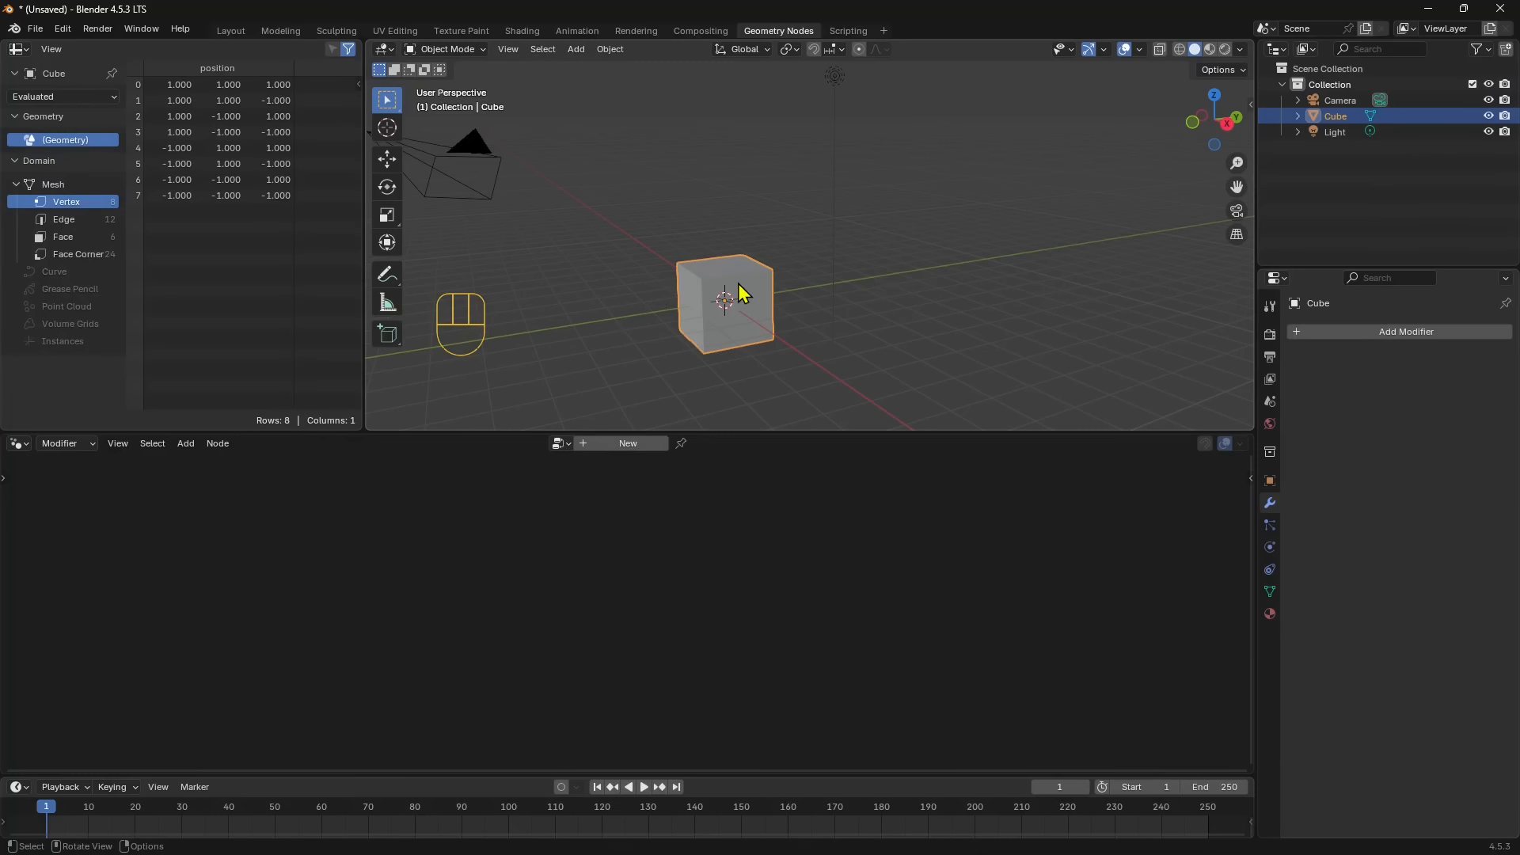
key(ctrl+c)
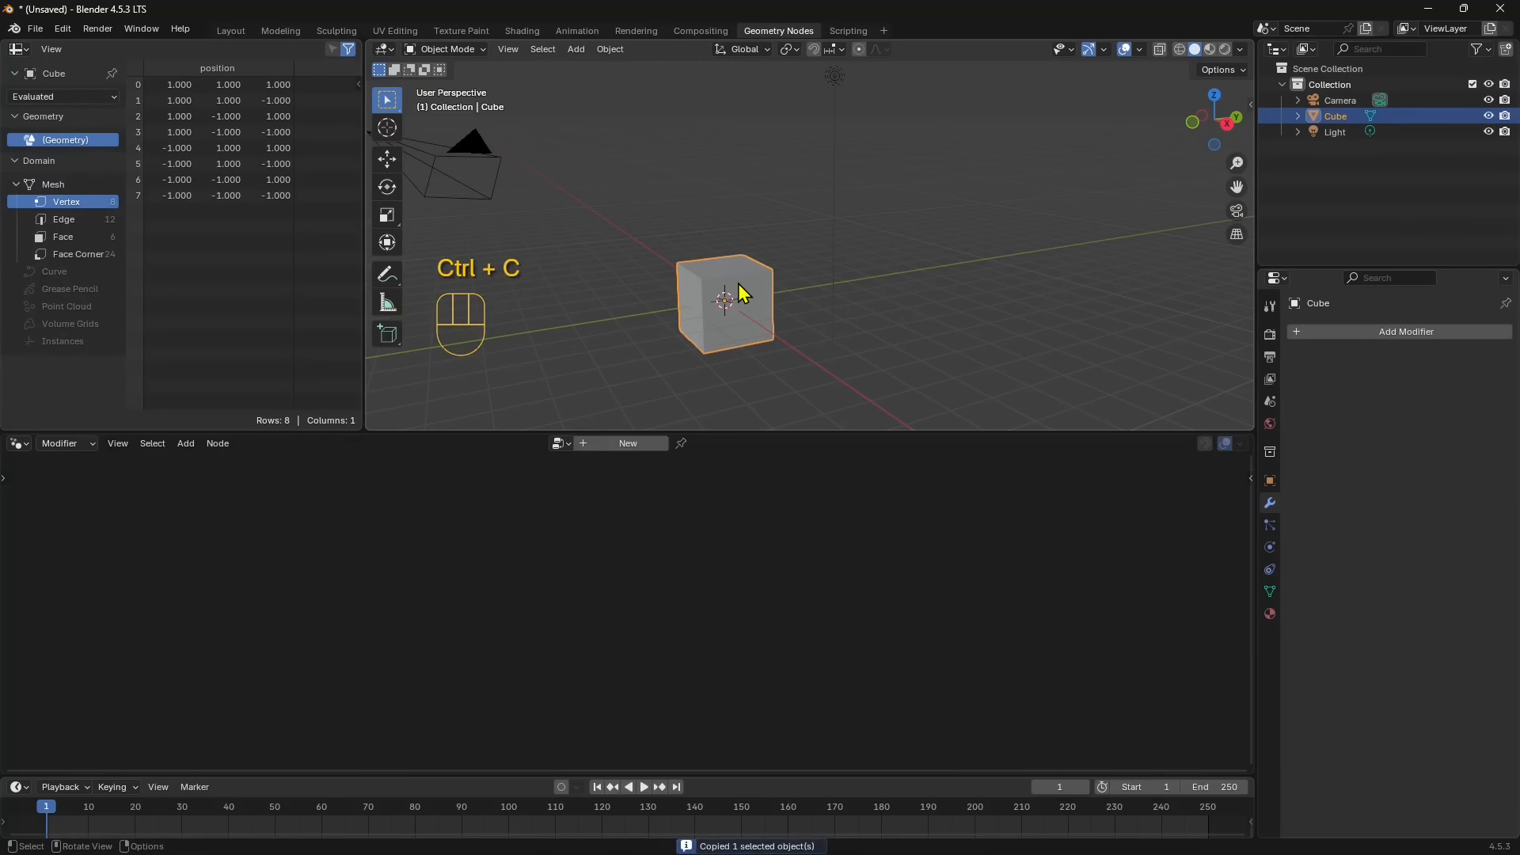
key(ctrl+v)
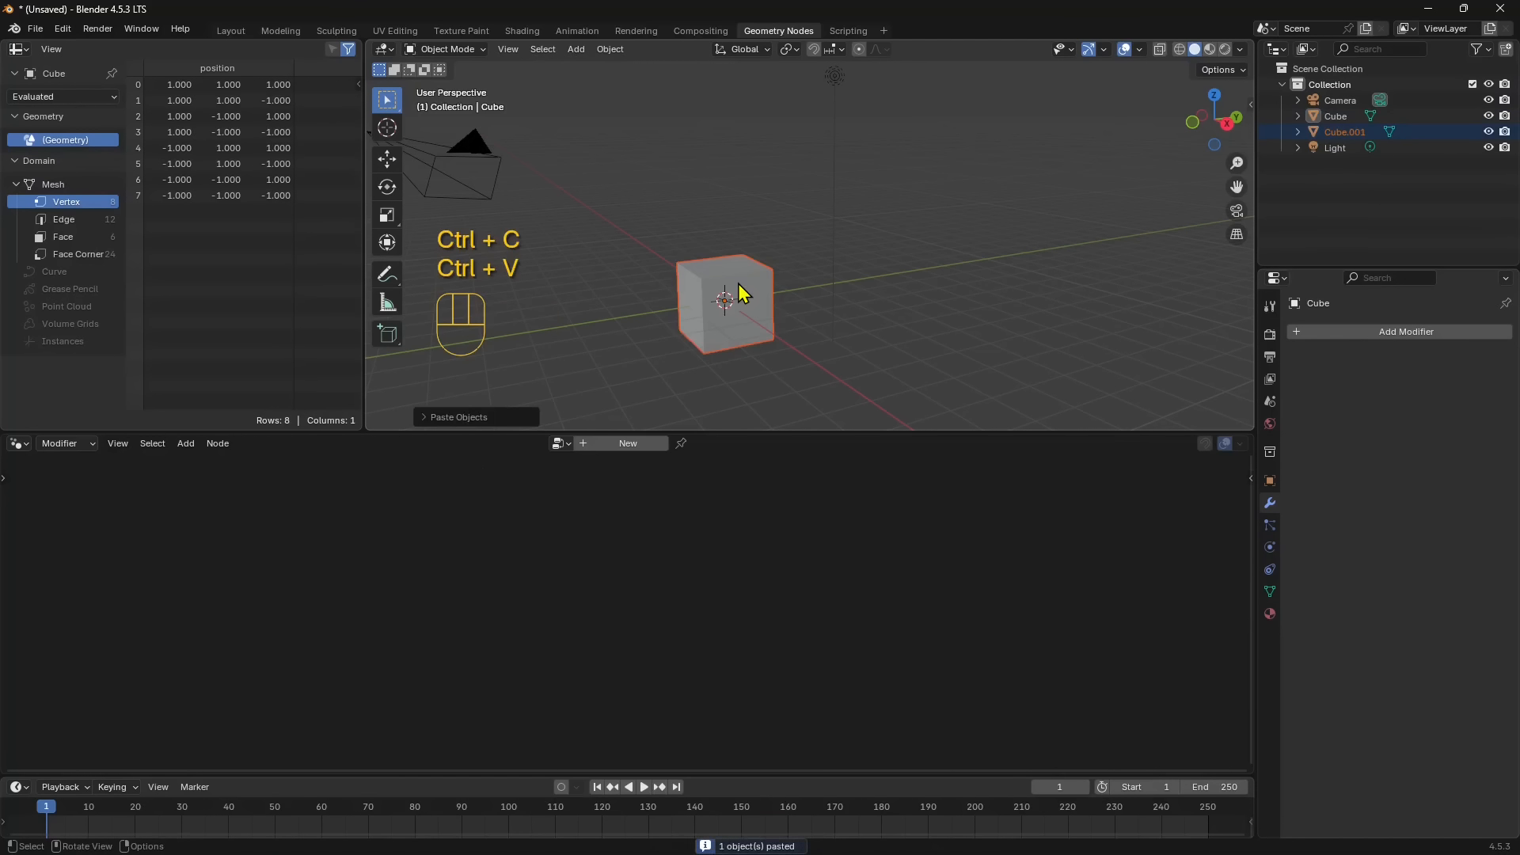
- Move the original cube about 9.33 m along the Y axis, away from its duplicate
click(754, 279)
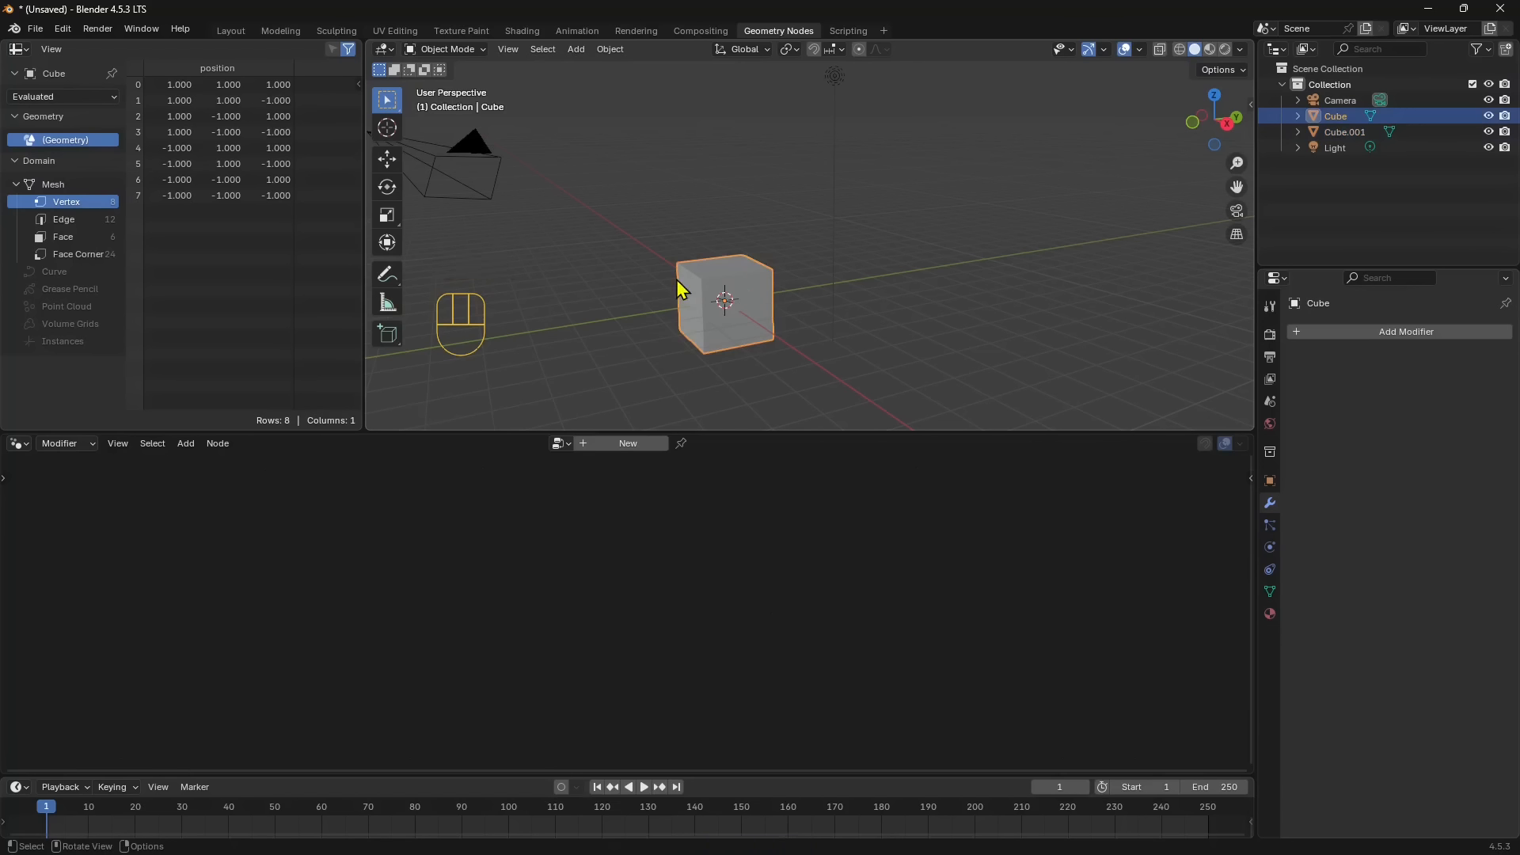
click(388, 161)
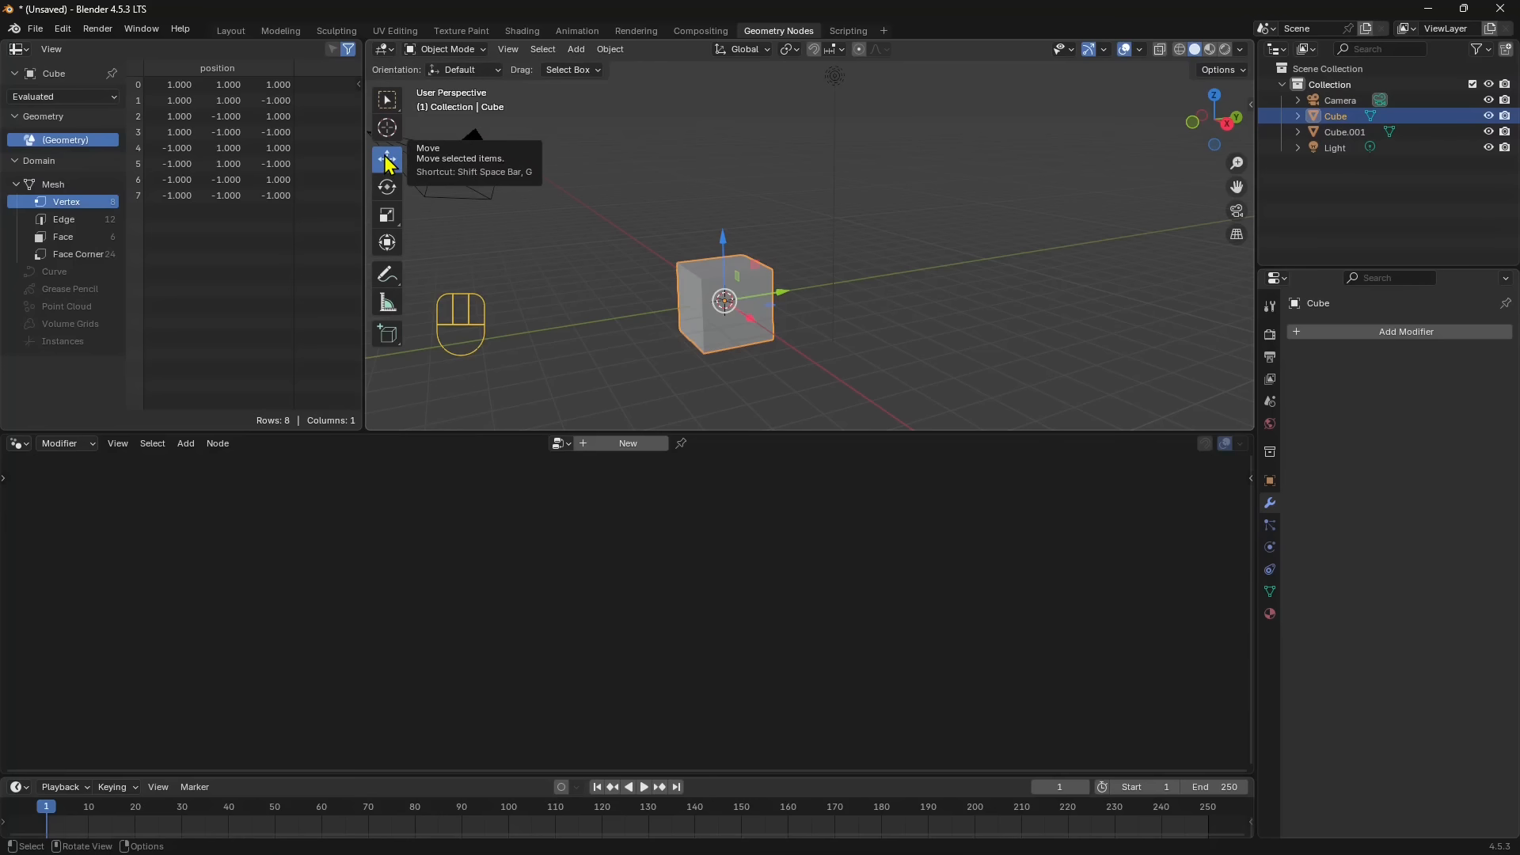
drag(784, 290, 1021, 261)
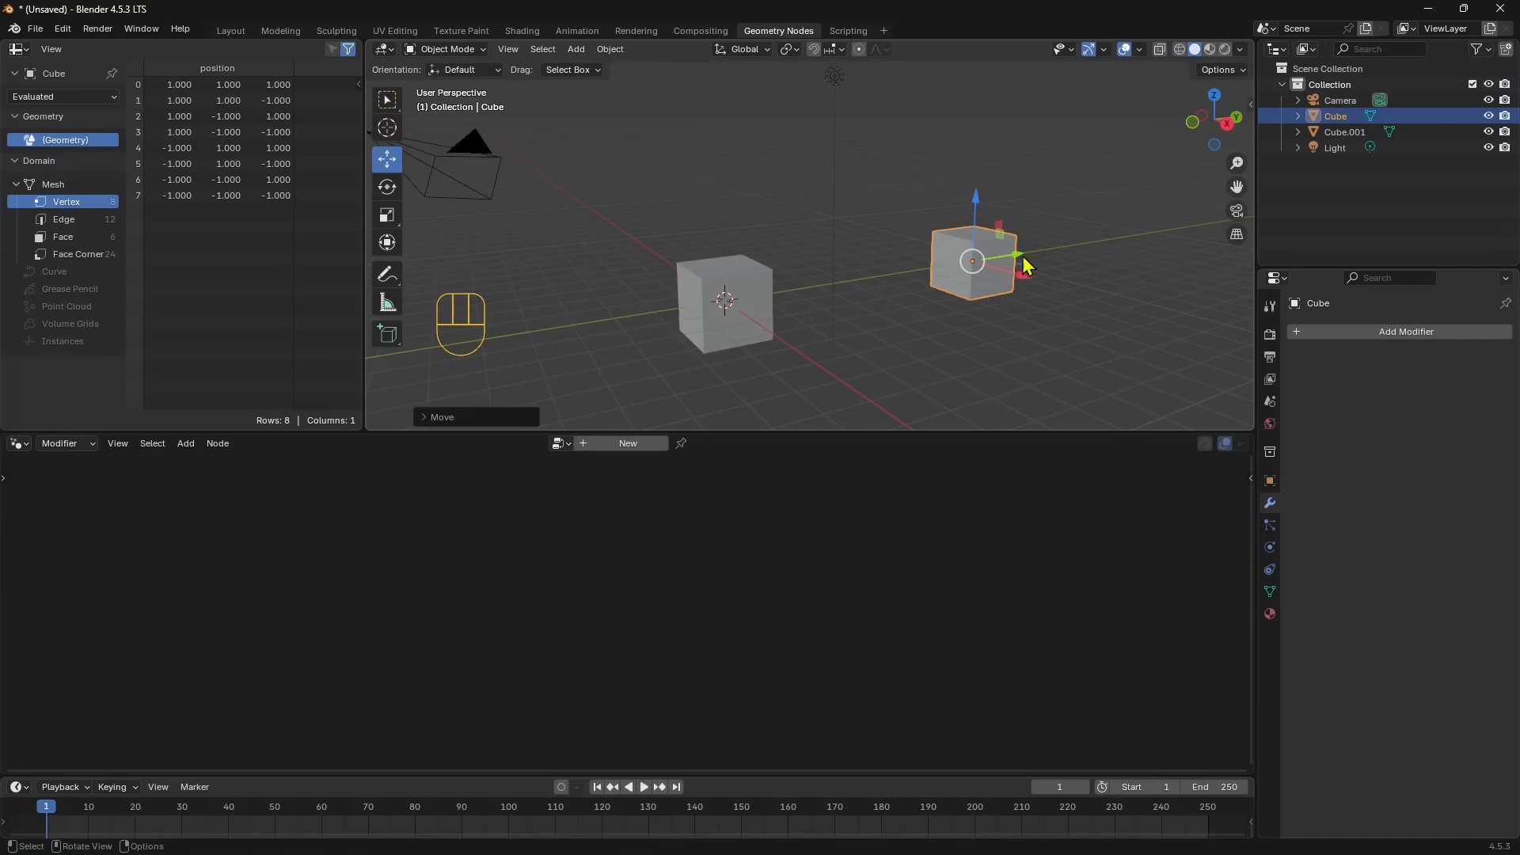
- Show the moved cube's transform values in the sidebar and reduce its Y location to about 5.57 m
click(1250, 105)
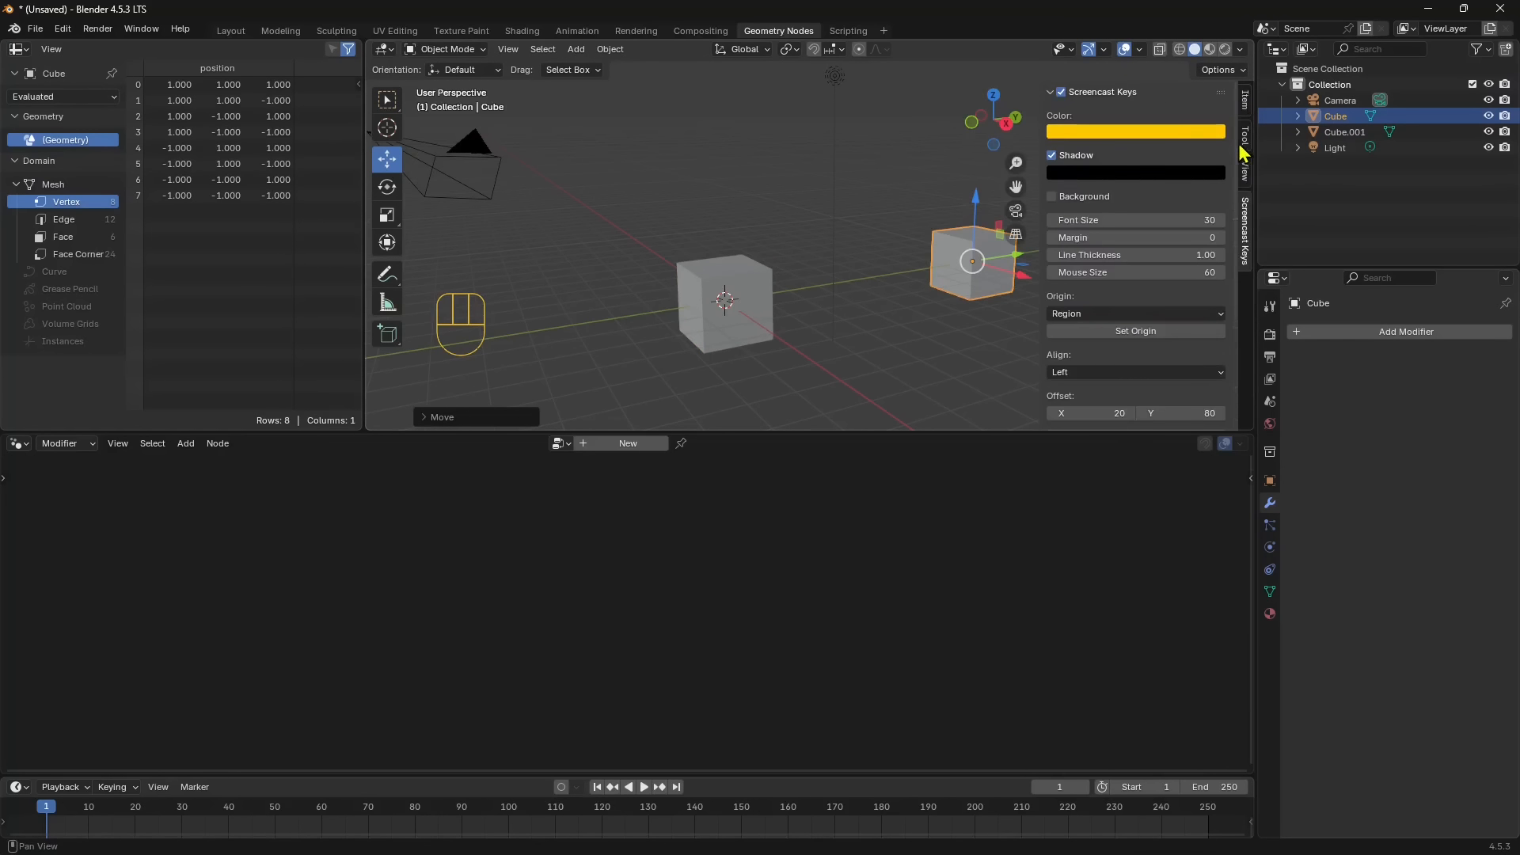
click(1246, 105)
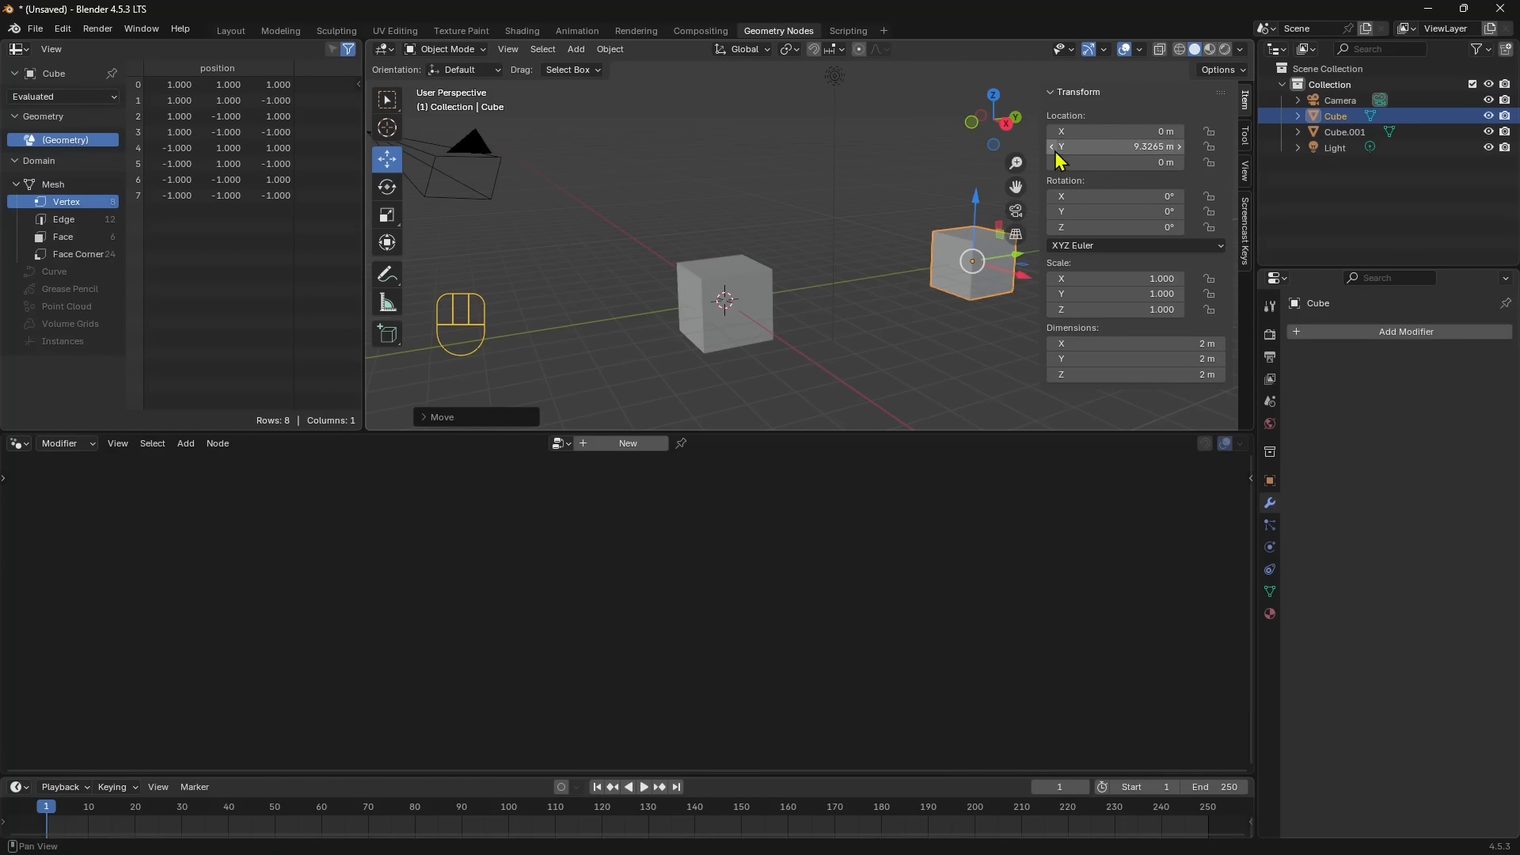
drag(1148, 147, 1109, 141)
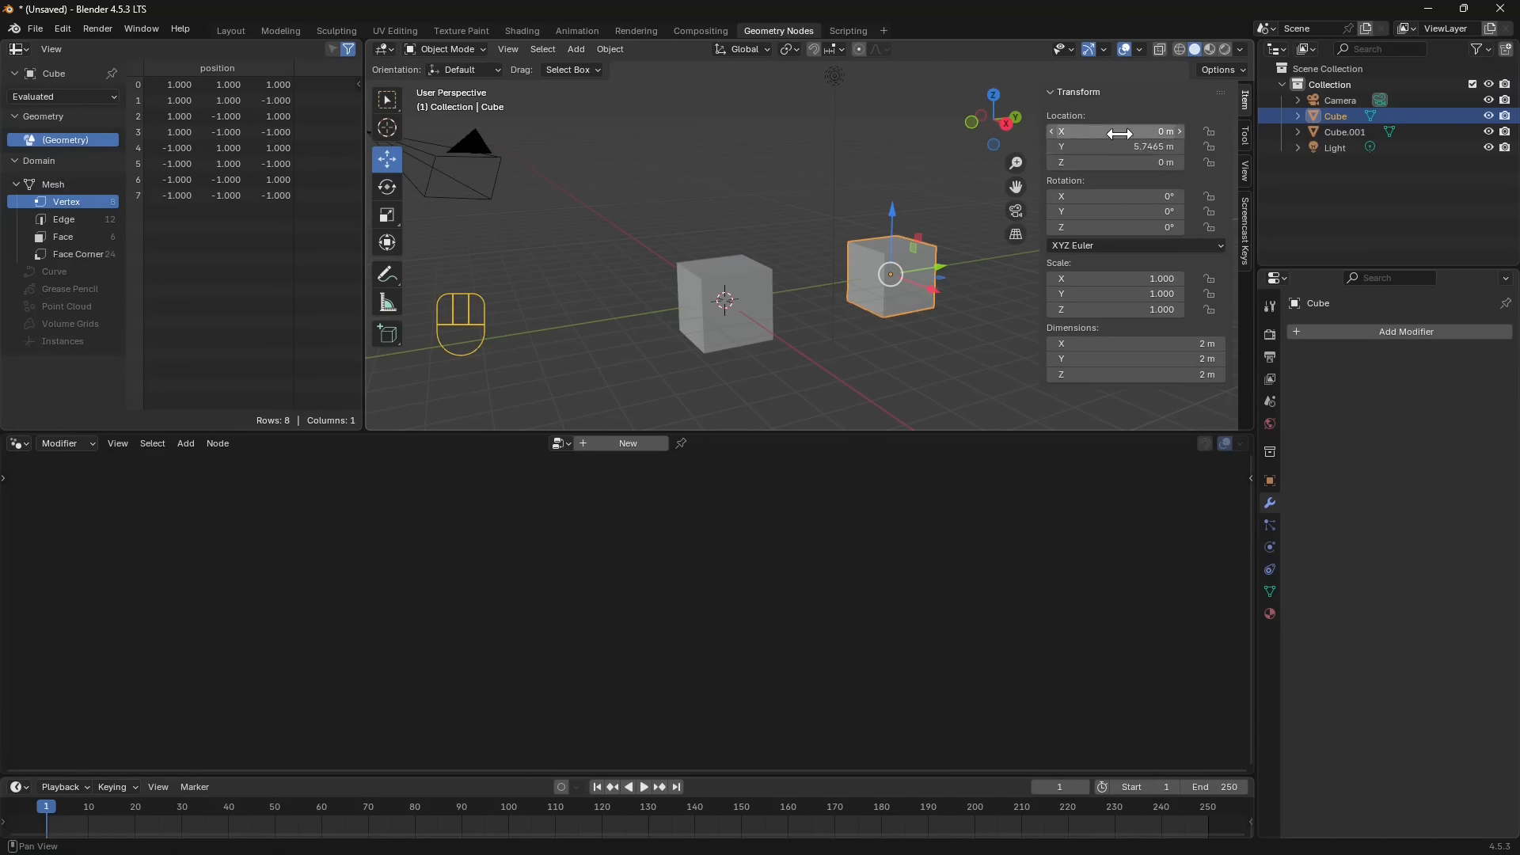
mouse_move(1140, 148)
mouse_down()
mouse_move(1121, 149)
mouse_move(1139, 151)
mouse_up()
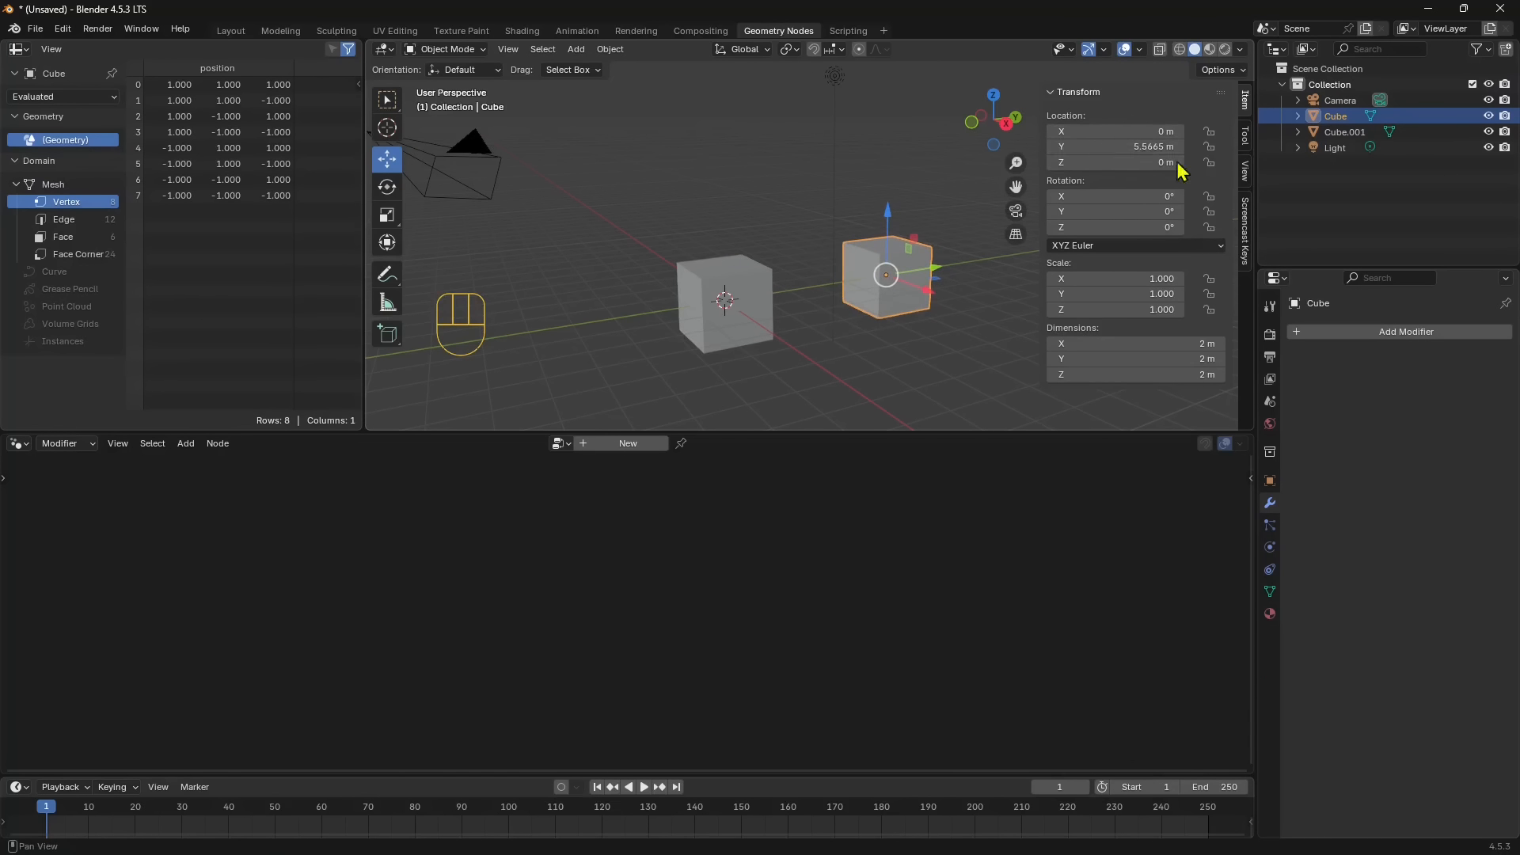
- Try the moved cube at Y locations of 3 m and 4 m
click(1132, 150)
text(3)
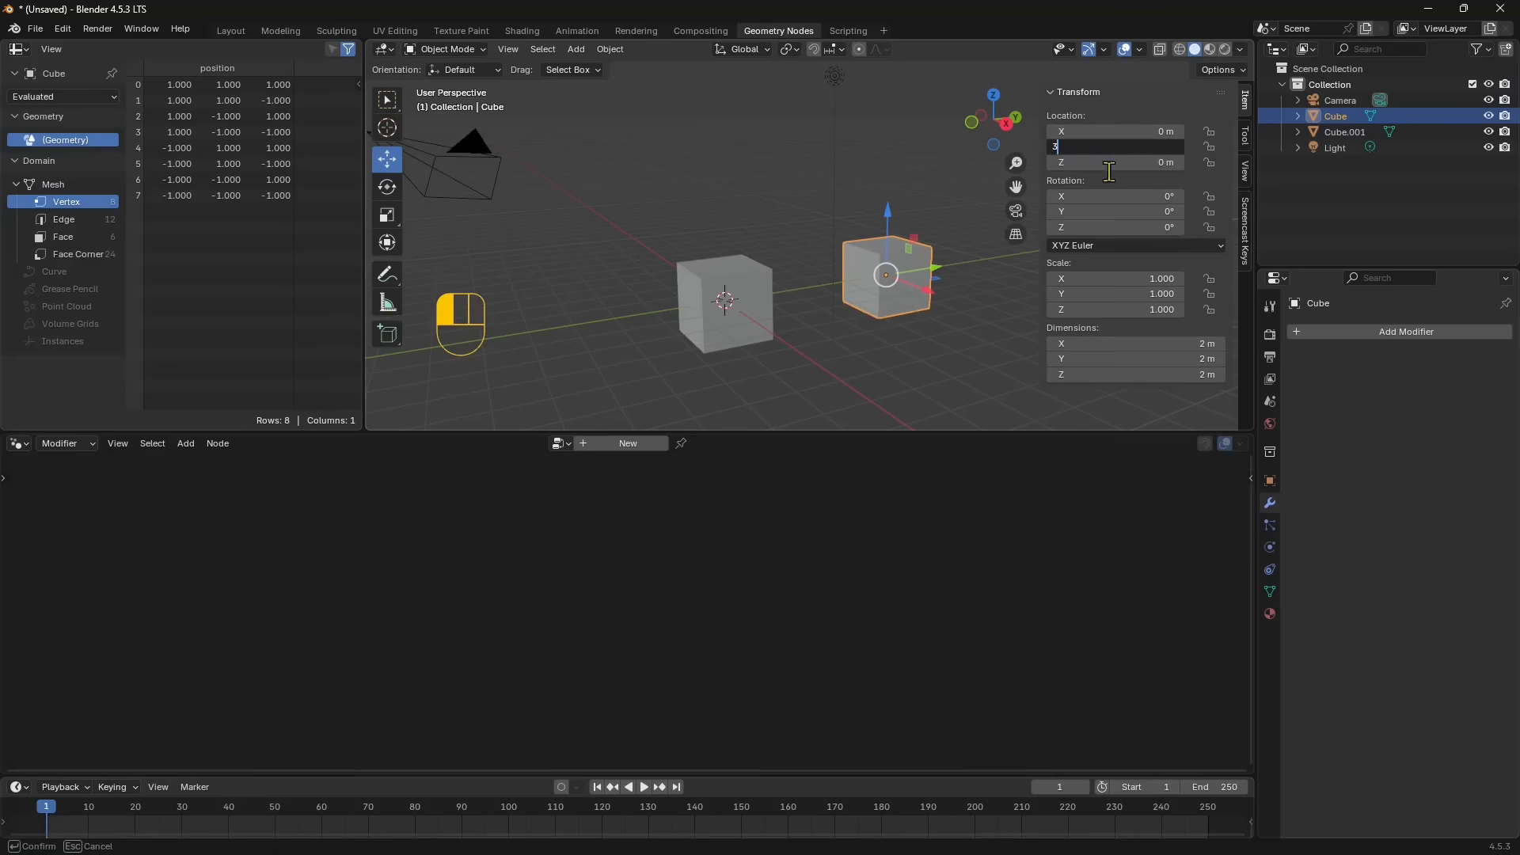
key(Return)
click(1146, 150)
text(4)
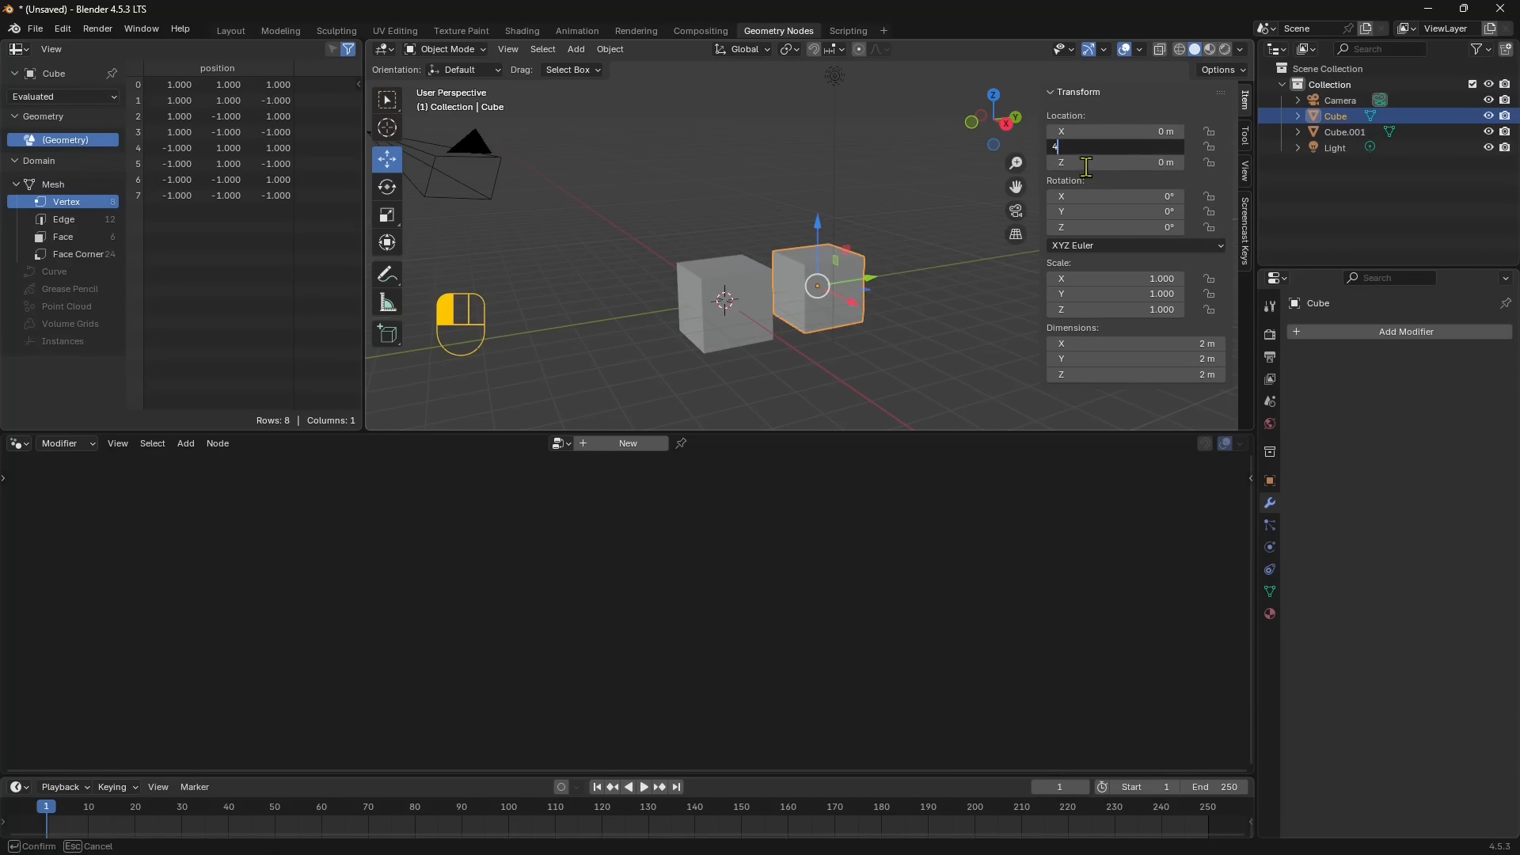
key(Return)
- Set the moved cube's Y location to 6 m
click(1162, 150)
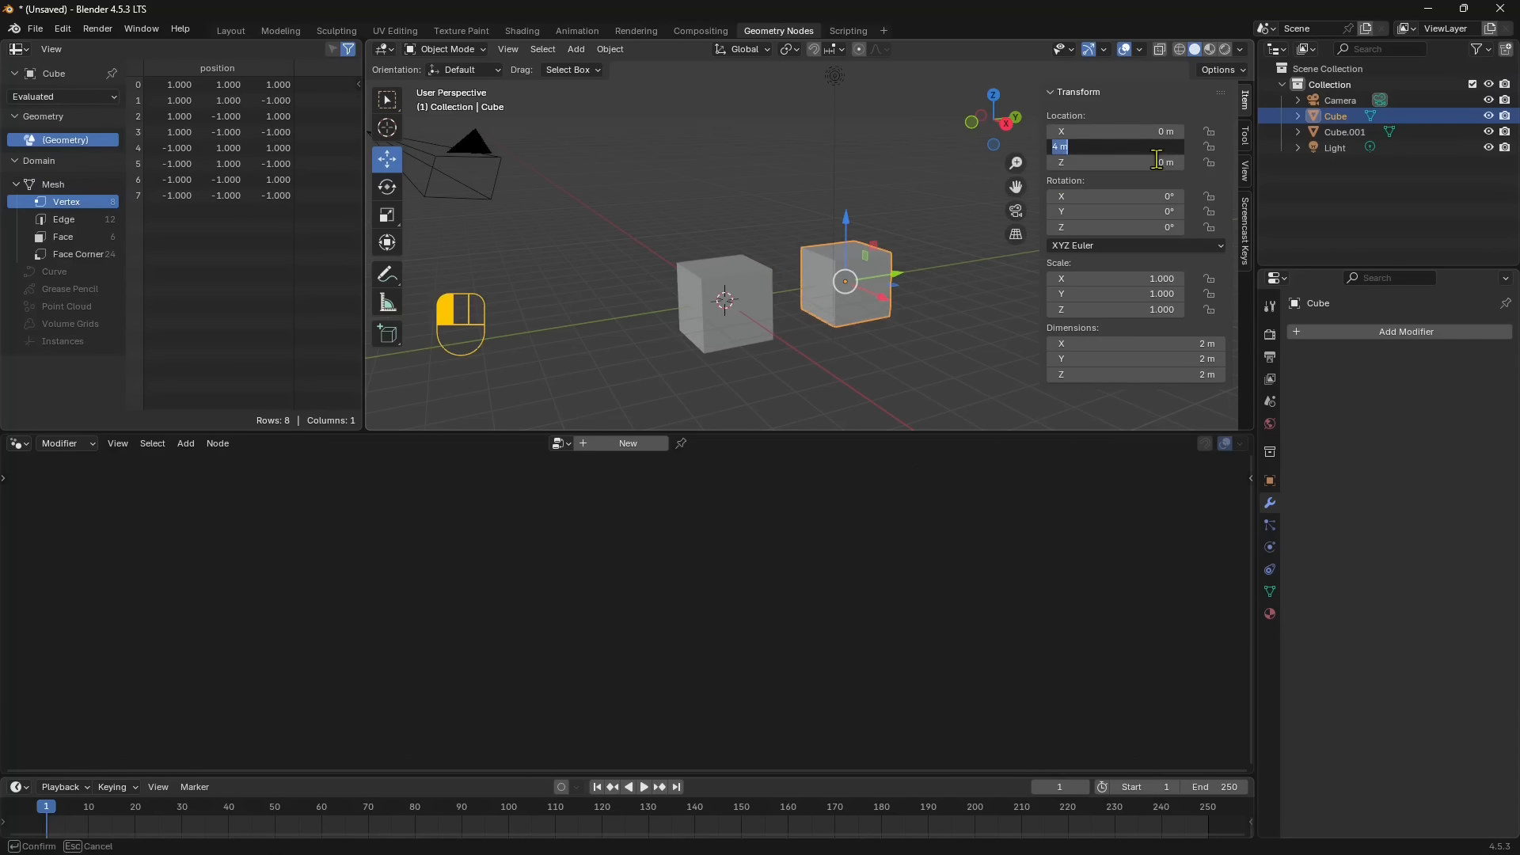
text(6)
key(Return)
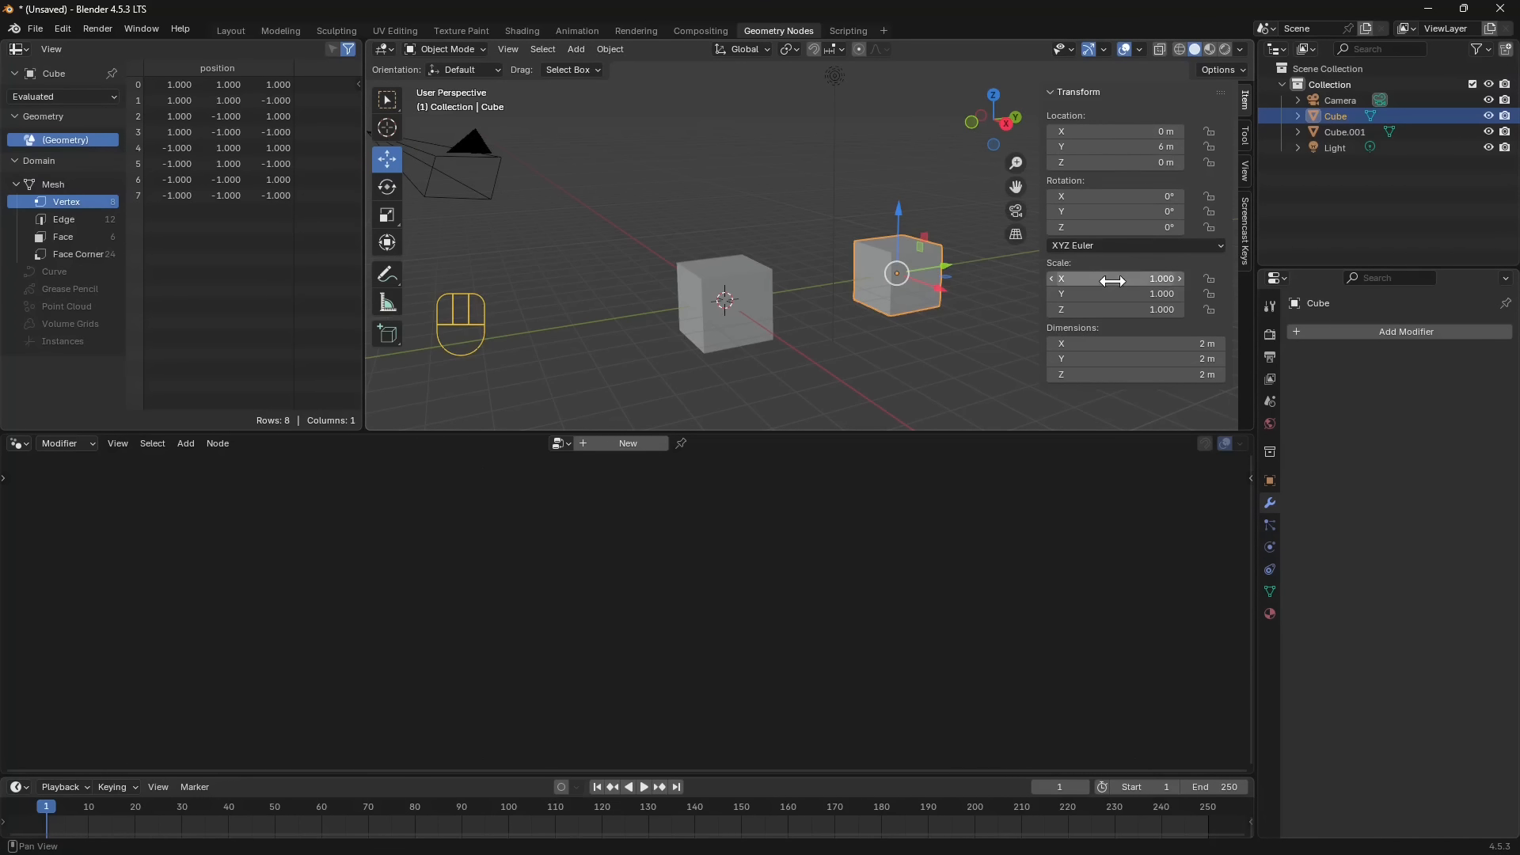
- Stretch the moved cube to a scale of 1.080 on X and 1.380 on Y
drag(1116, 278, 1143, 294)
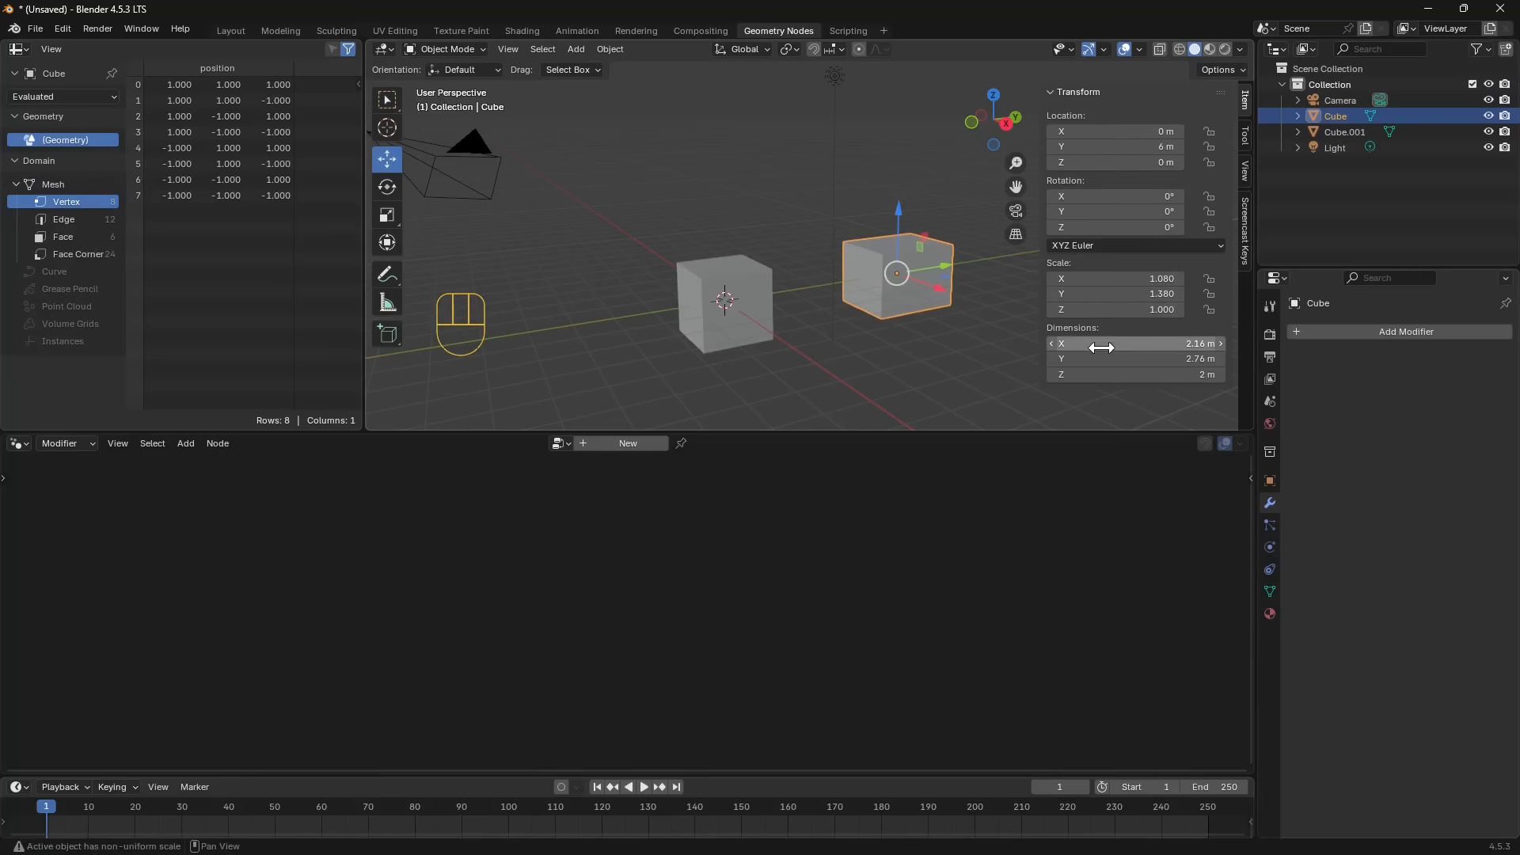
- Try the moved cube at dimensions of 3.66 m on X and 3.36 m on Y, and flatten its X dimension to 0 m
drag(1100, 344, 1128, 375)
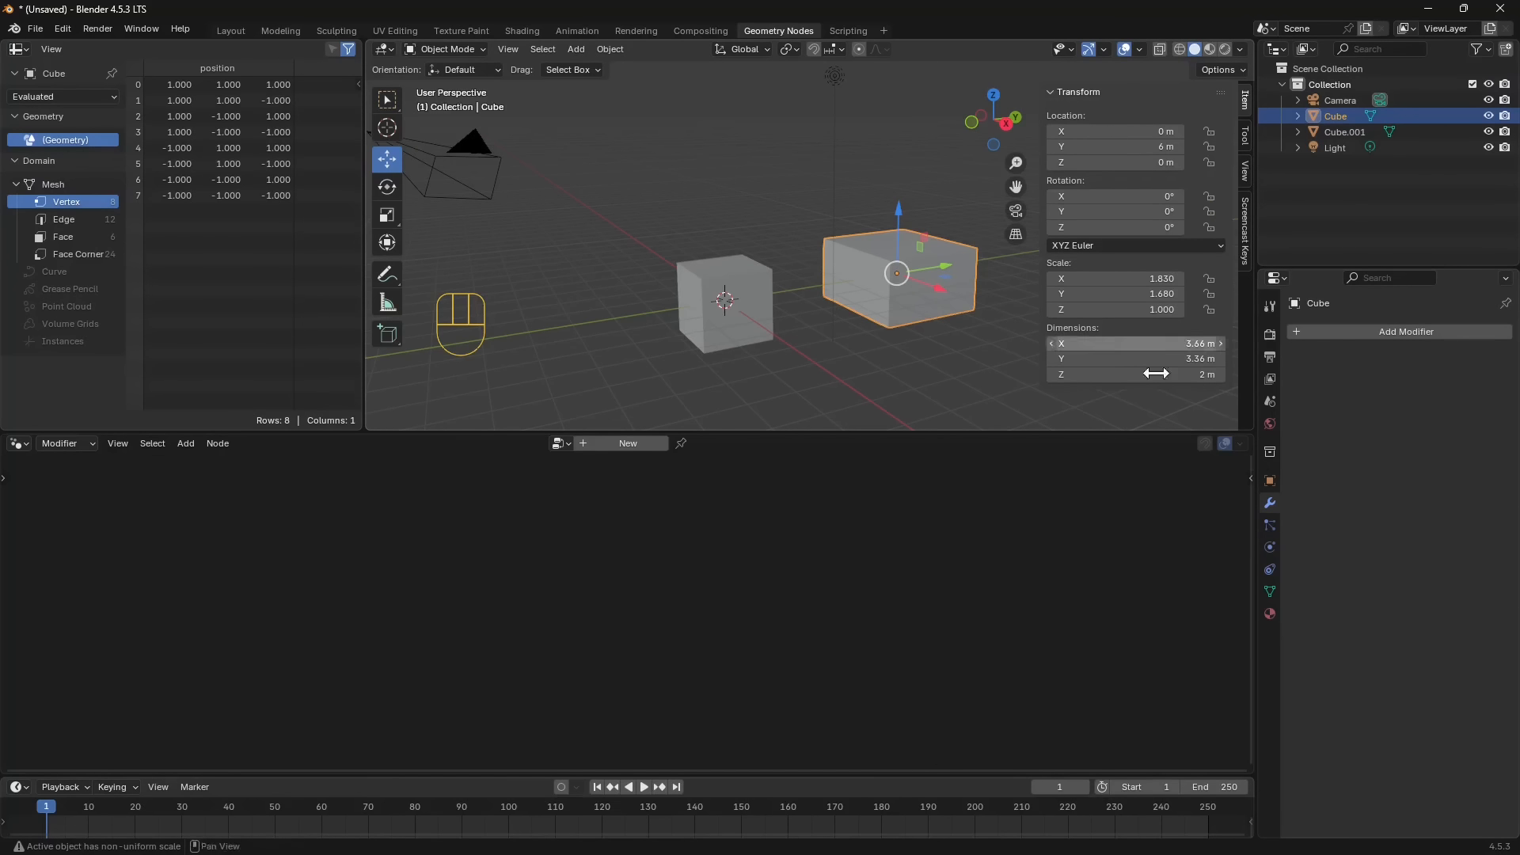
drag(1219, 345, 1219, 346)
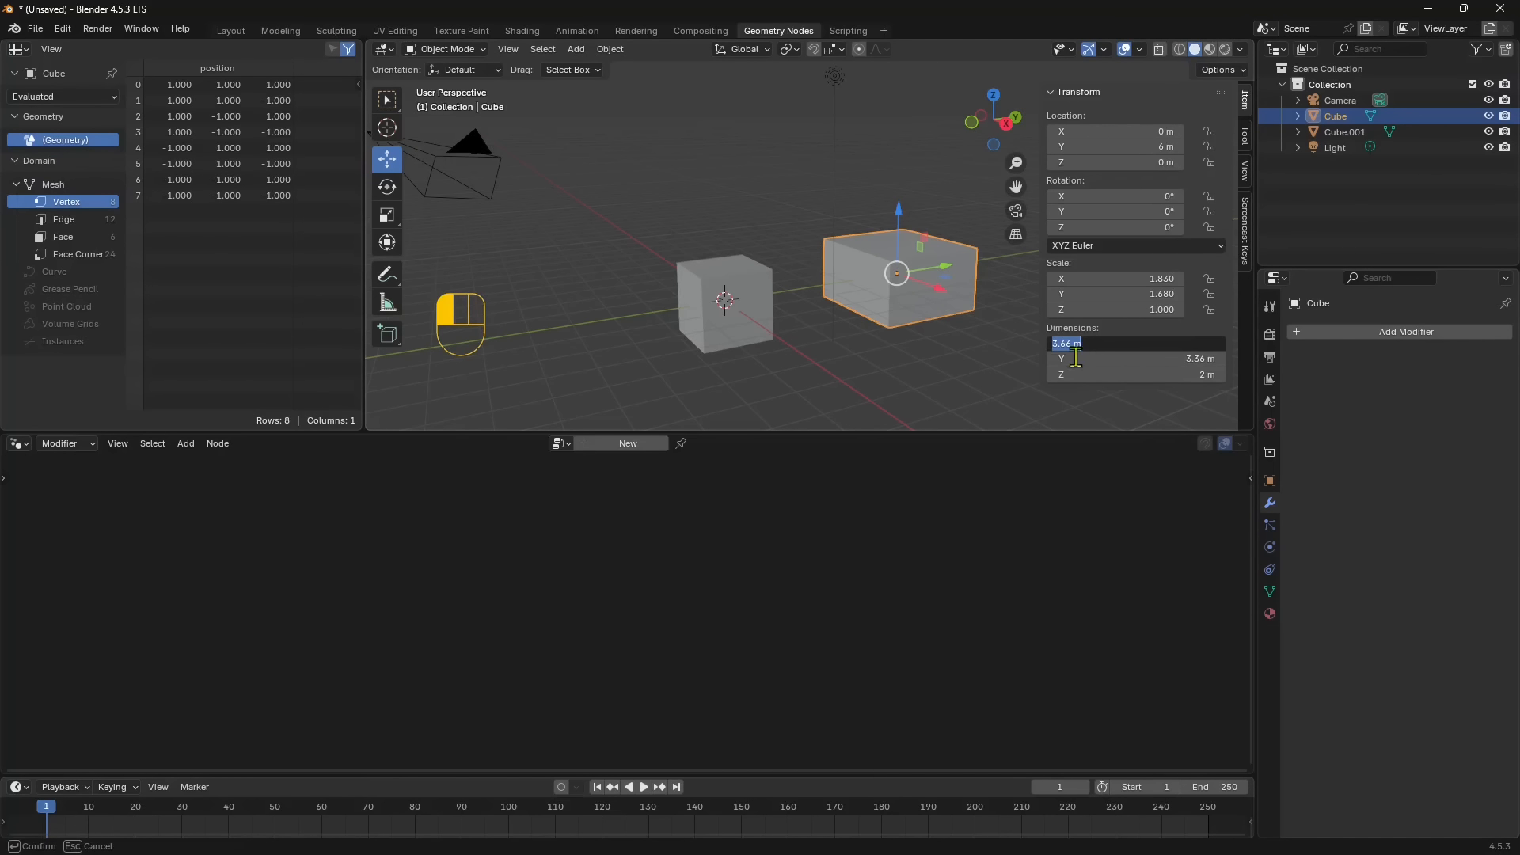
text(0)
key(Return)
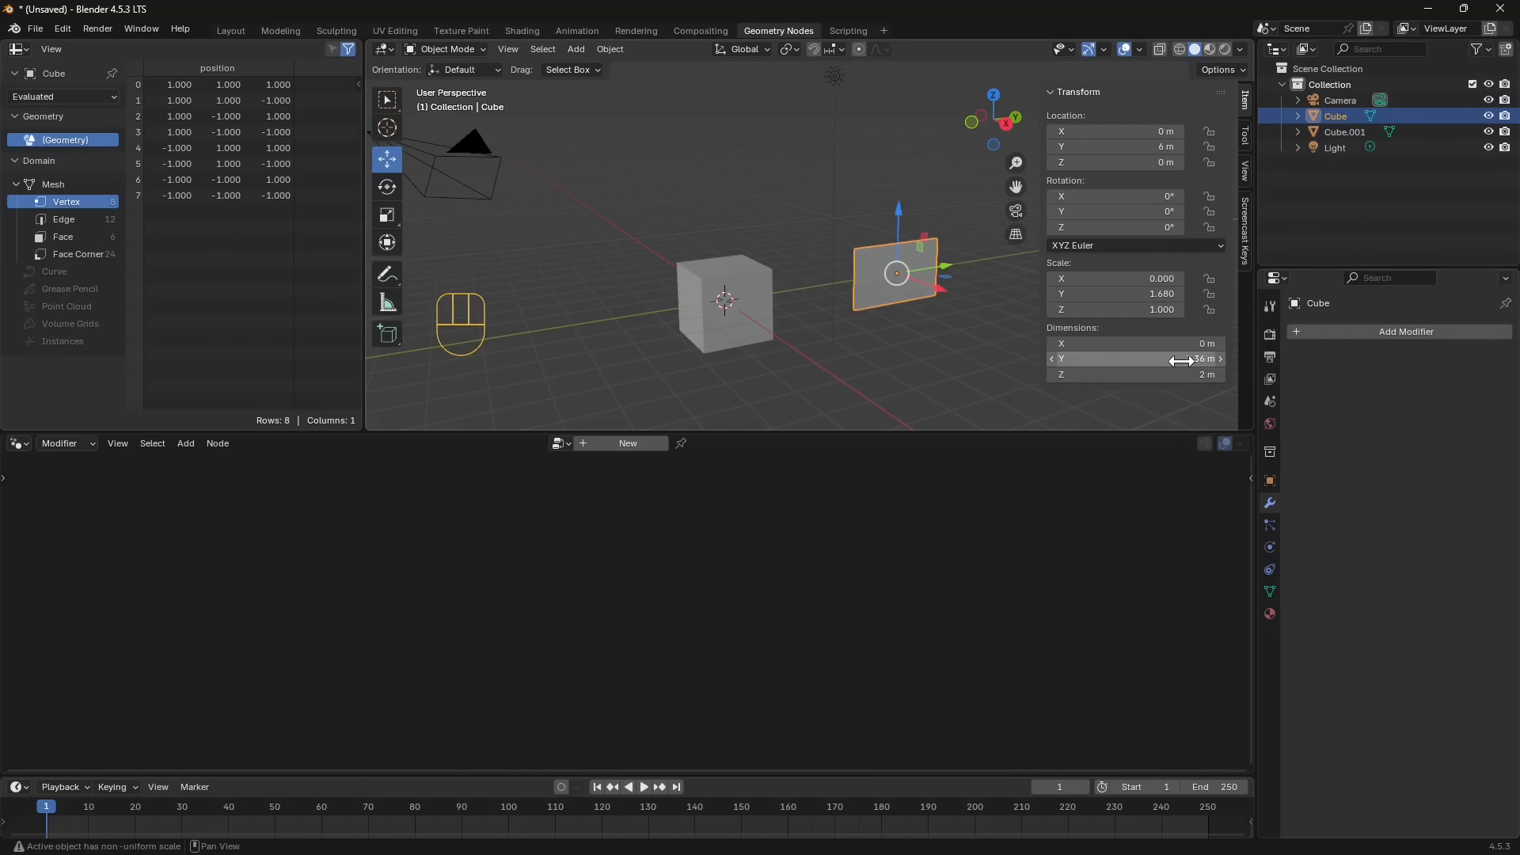
- Try the moved cube at dimensions of 1 m on X, Y and Z
click(1196, 343)
text(1)
key(Return)
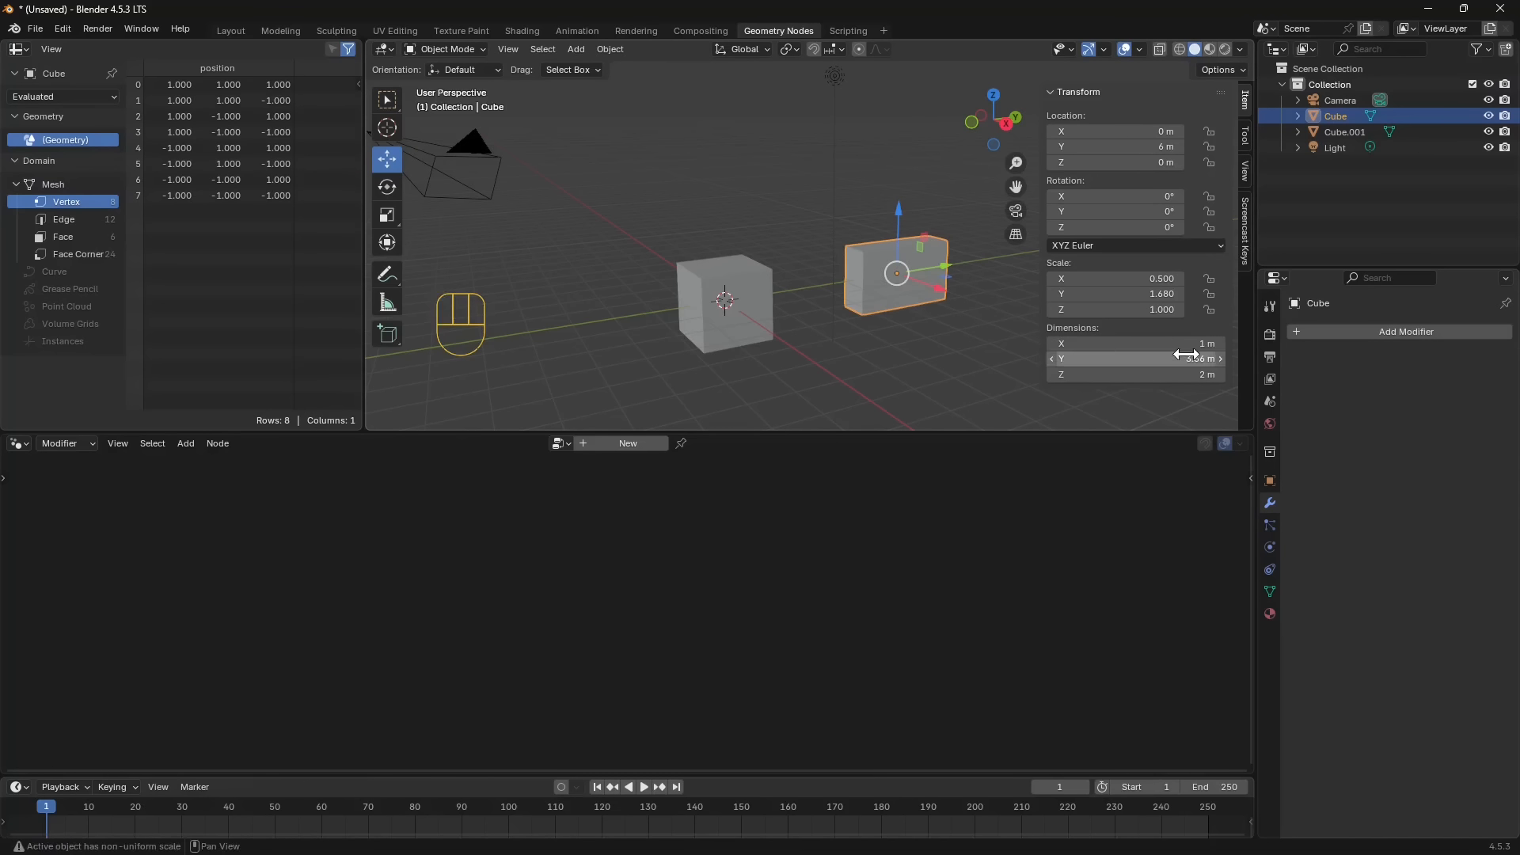
click(1187, 358)
text(1)
key(Return)
click(1187, 374)
text(1)
key(Return)
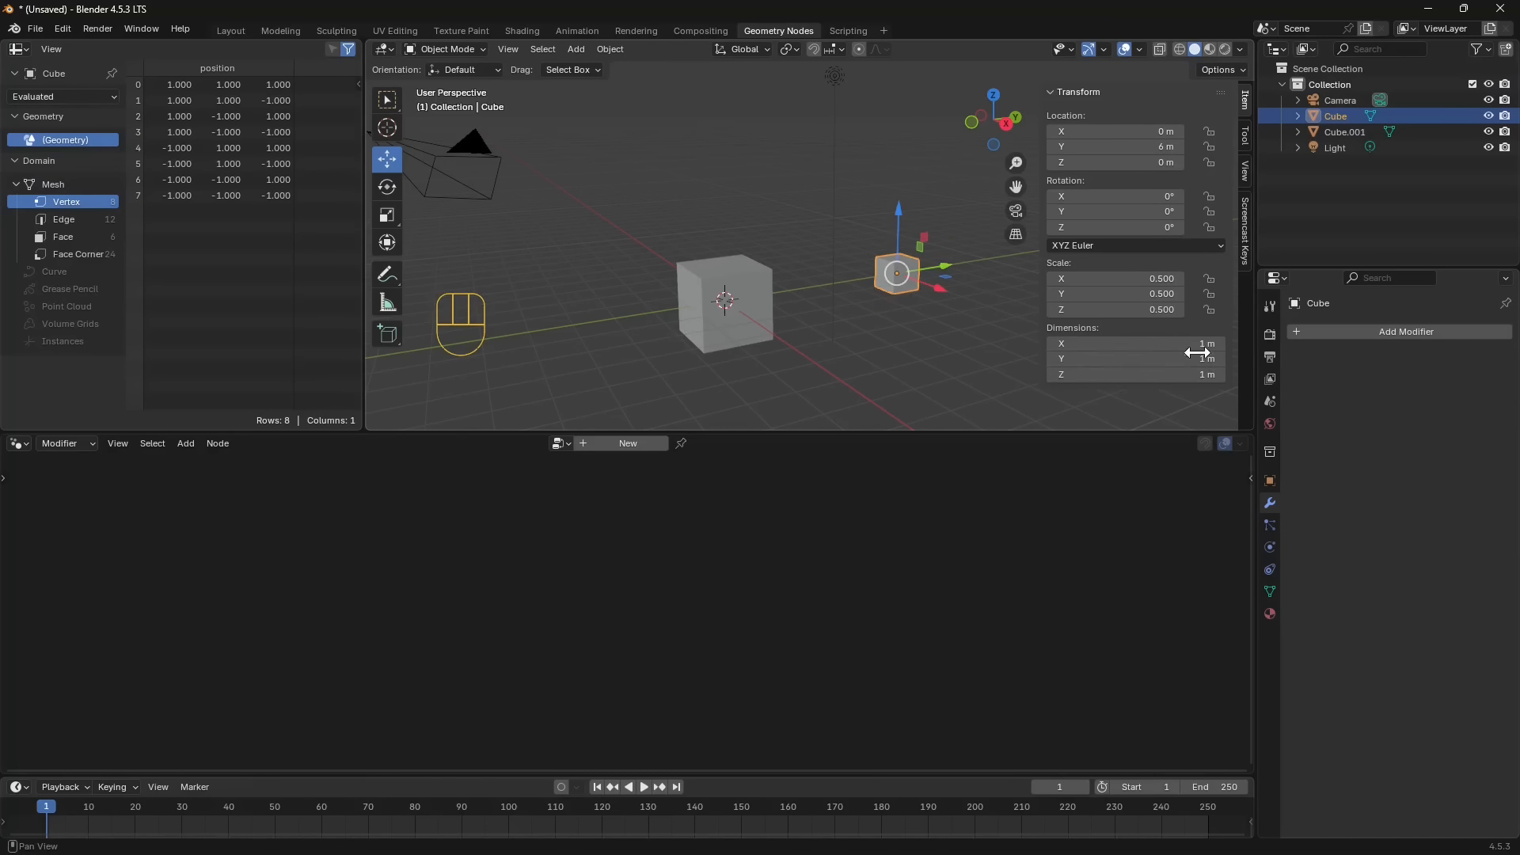
- Set the moved cube's dimensions to 2 m on X, Y and Z and show its object properties
drag(1182, 351, 1212, 359)
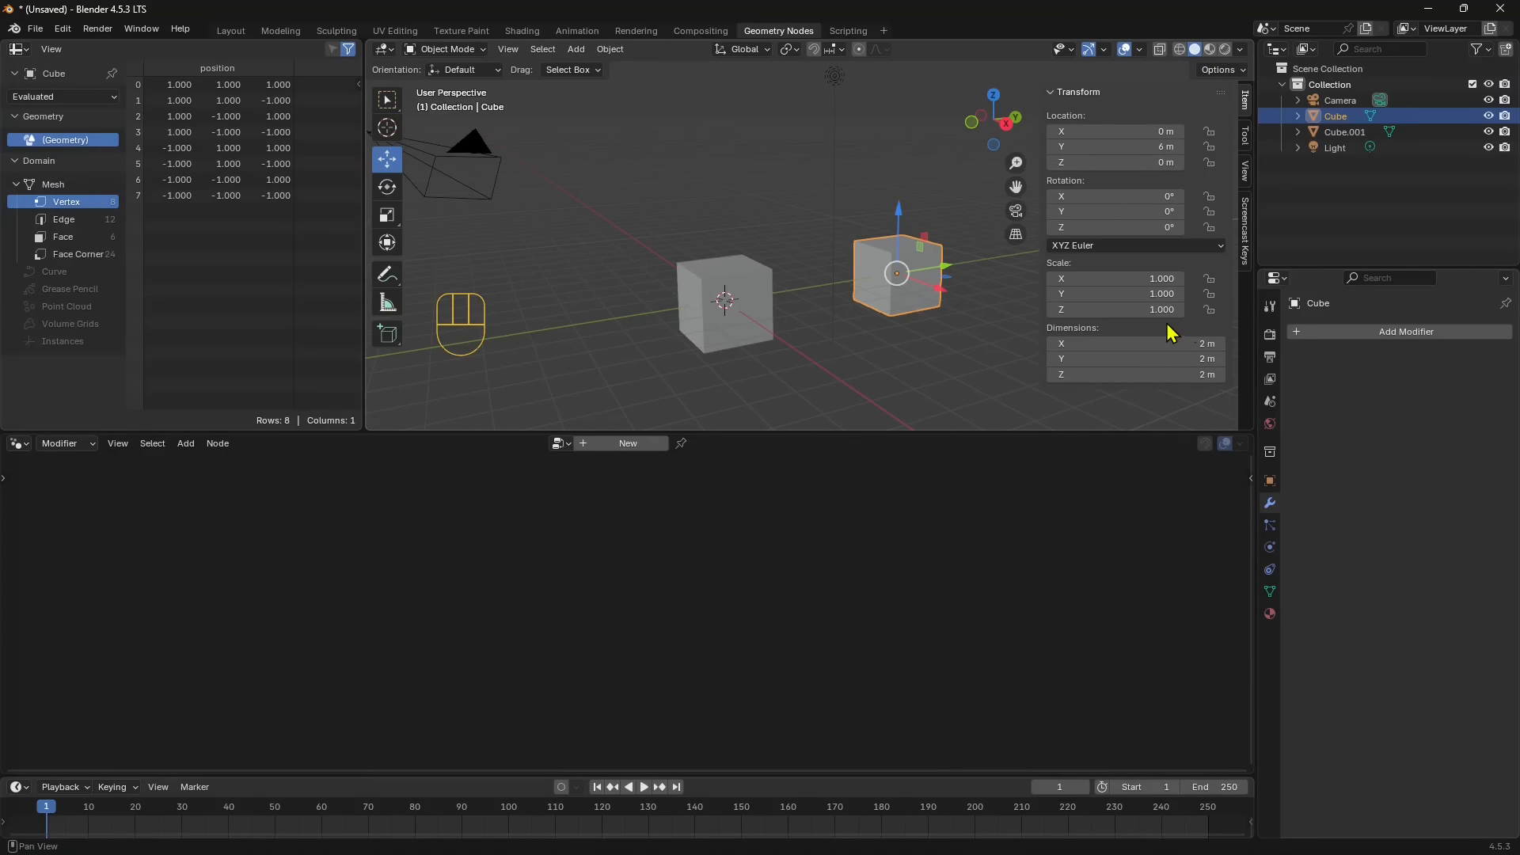
click(1273, 481)
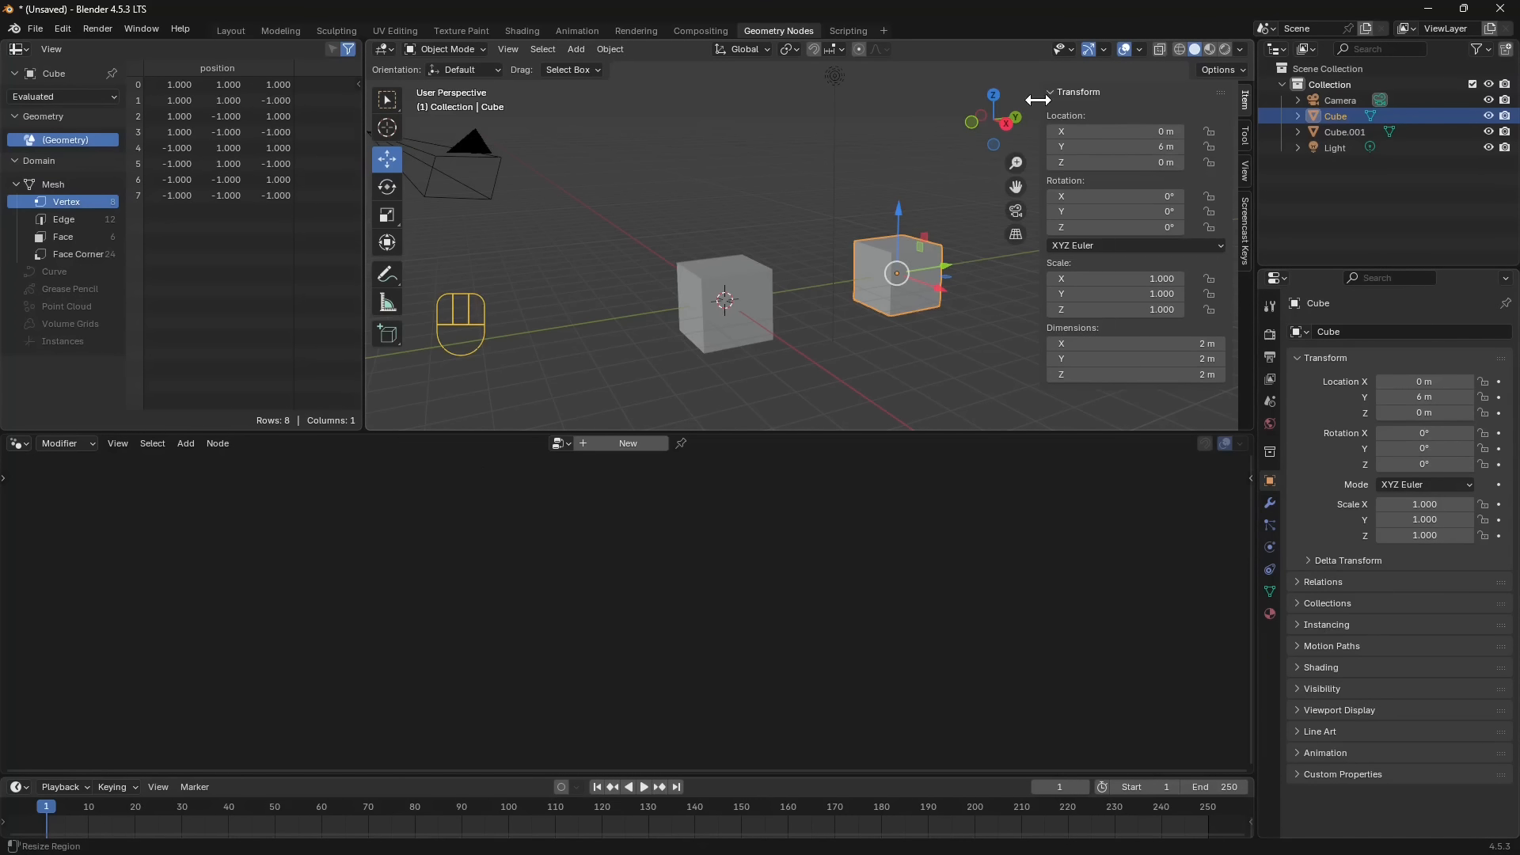
- Hide the viewport sidebar and return to the cube's modifier properties
drag(1030, 108, 1235, 108)
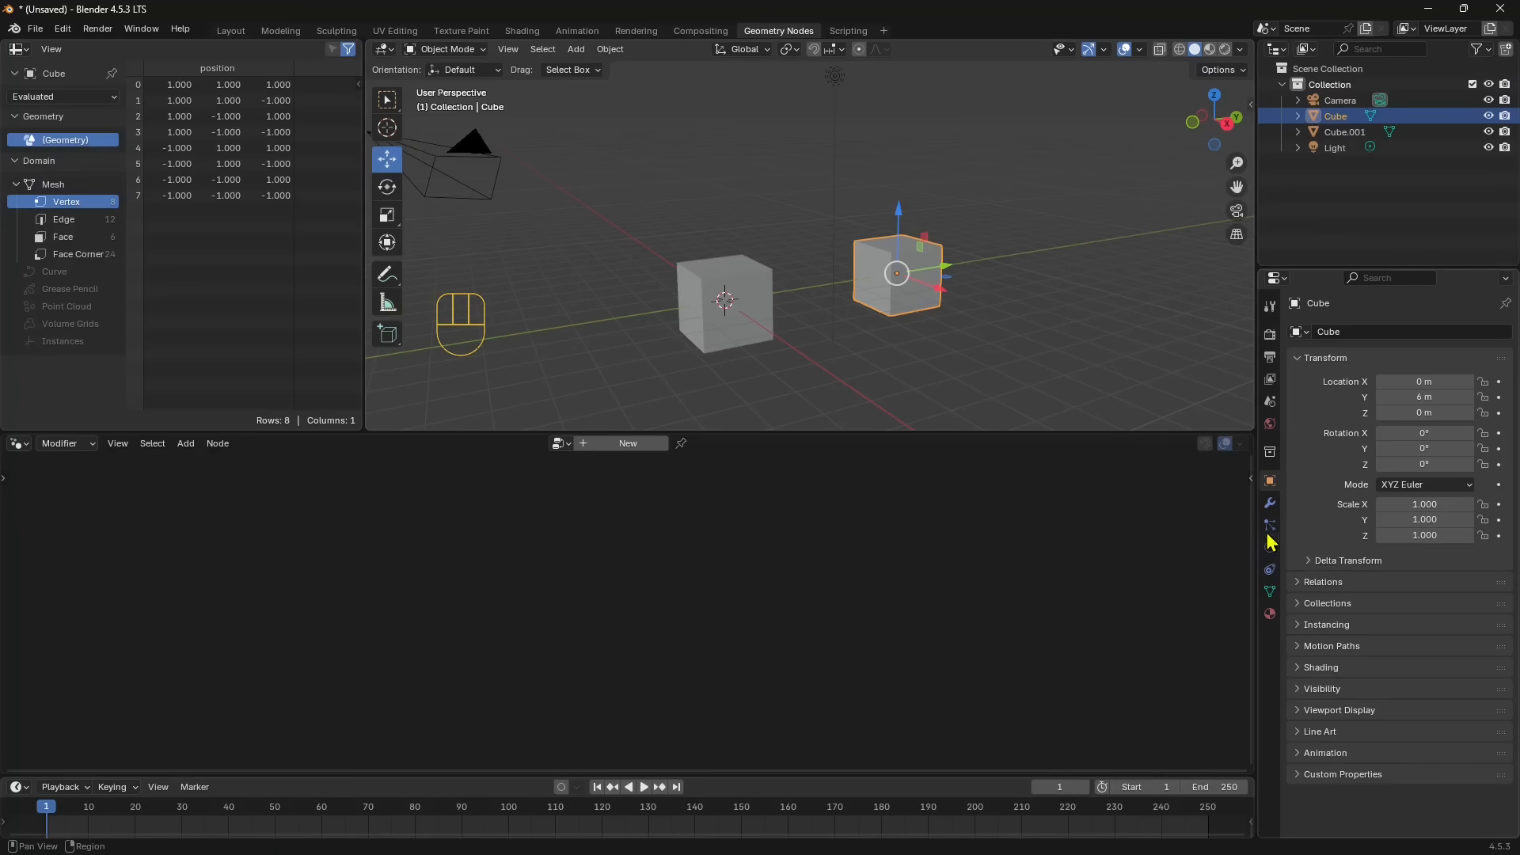
click(1270, 504)
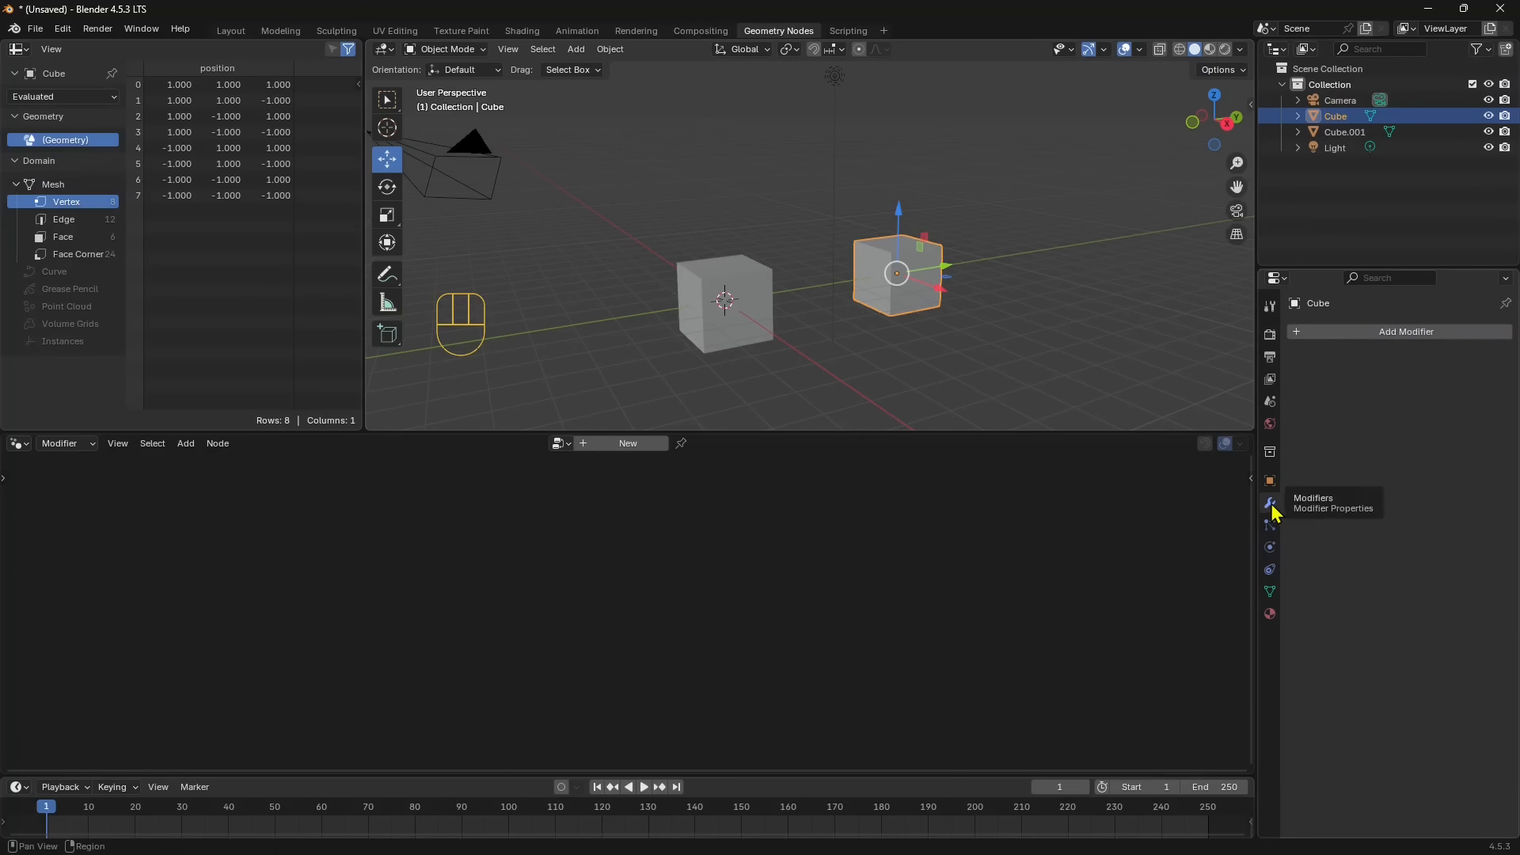
- Move the selected cube farther along the Y axis and locate the Undo History command
drag(944, 269, 962, 320)
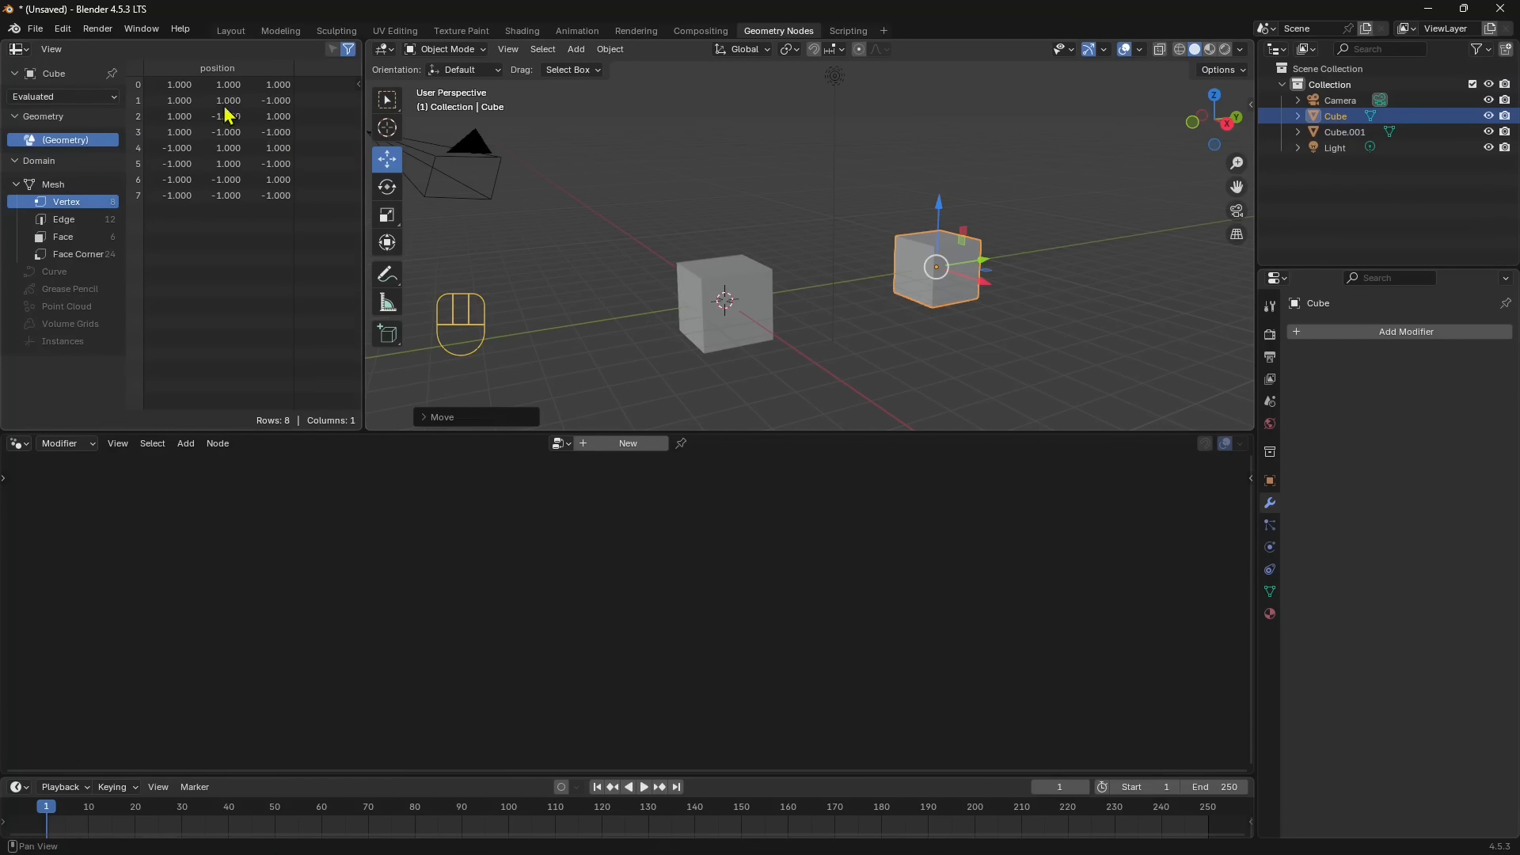
click(62, 31)
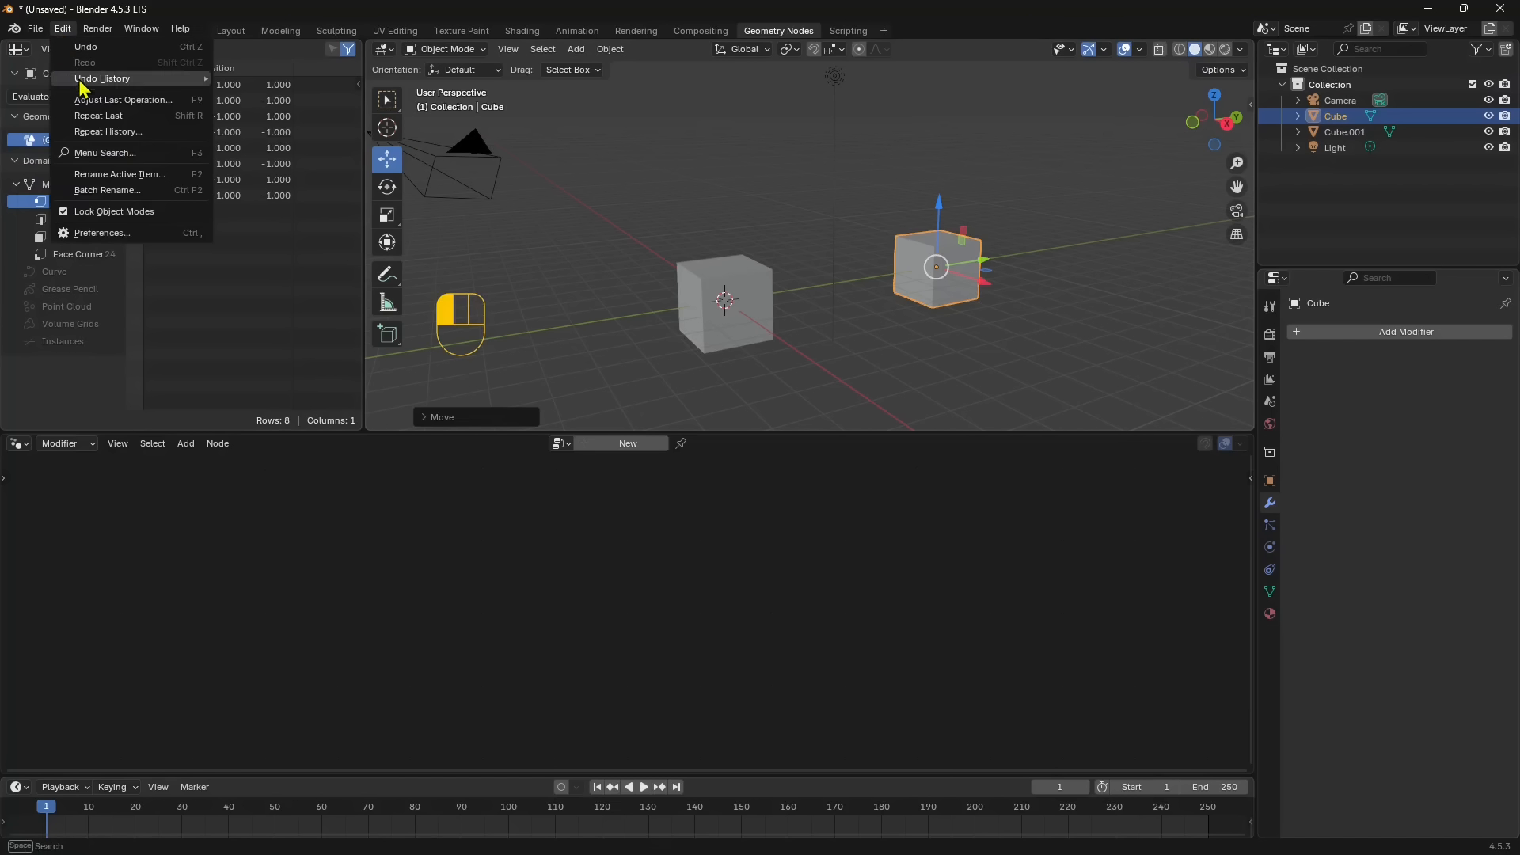
mouse_move(95, 89)
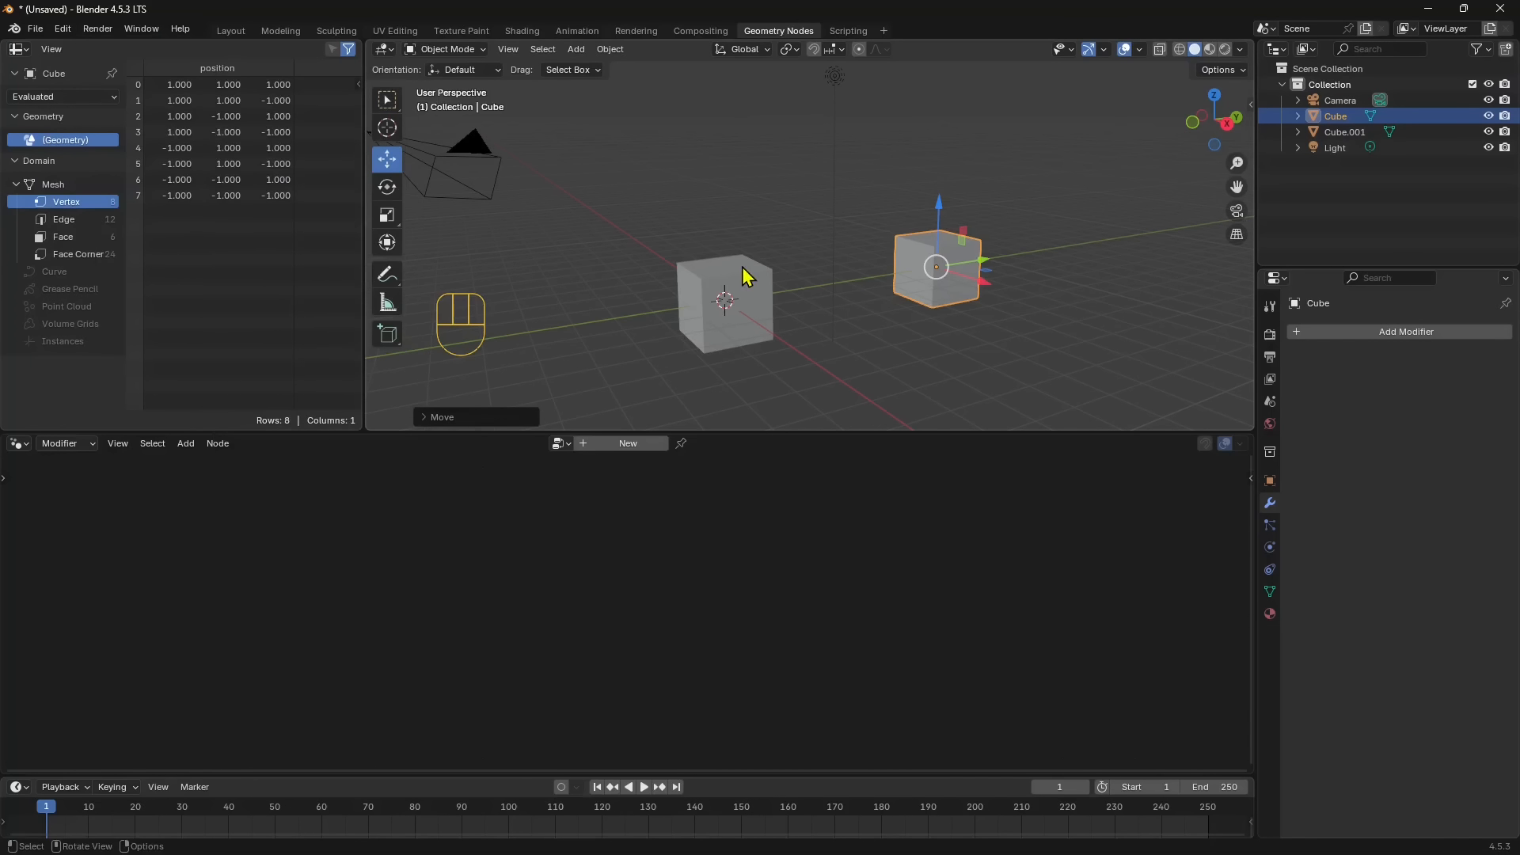
- Undo the recent edits of the selected cube and redo them, switching back and forth between its positions
key(ctrl+z)
key(ctrl+z)
key(ctrl+z)
key(ctrl+z)
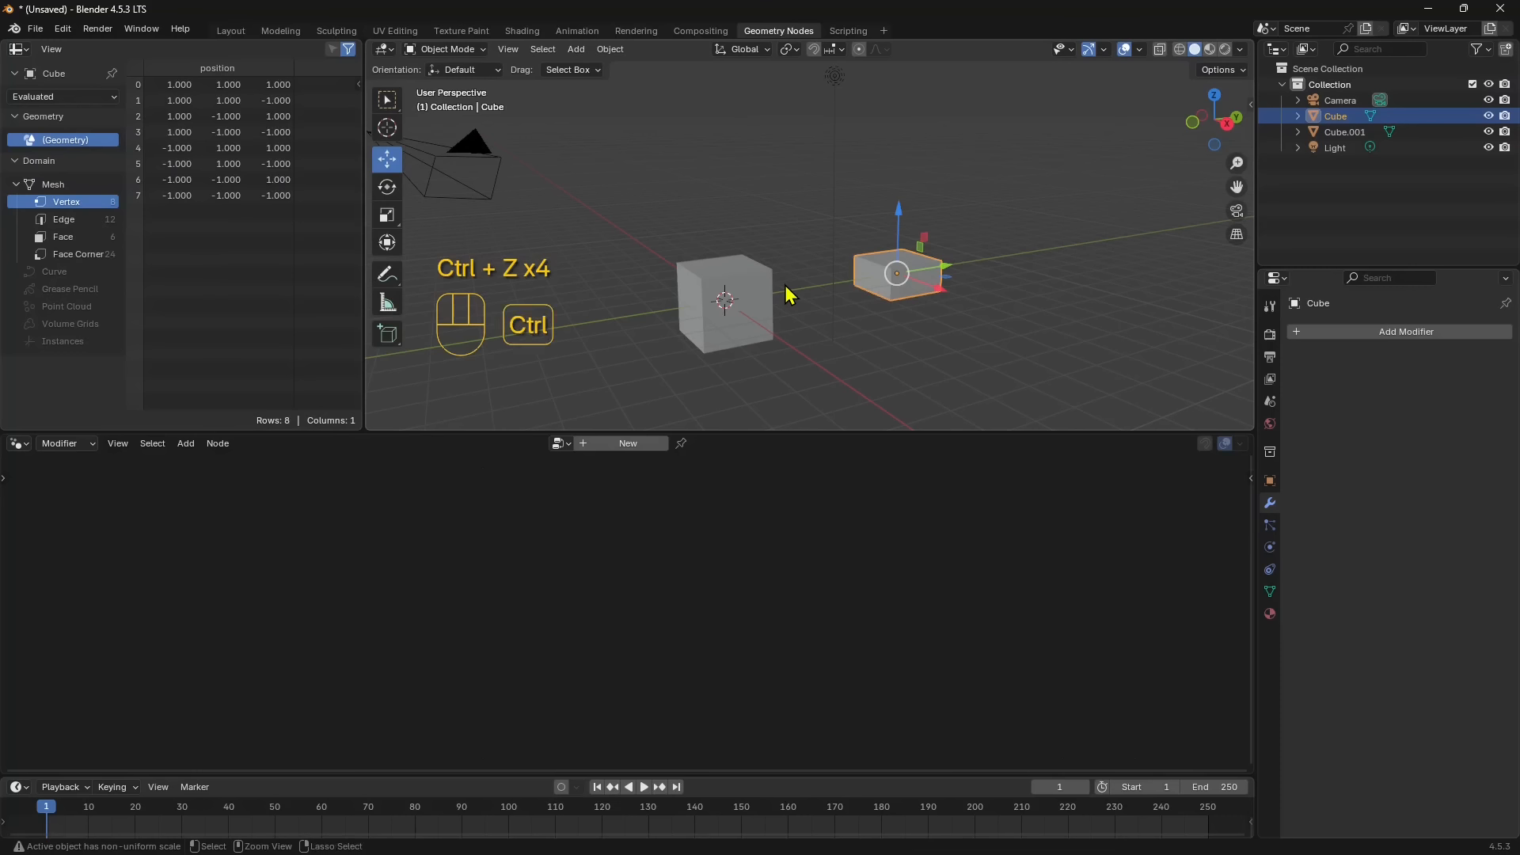
key(ctrl+shift+z)
key(ctrl+shift+z)
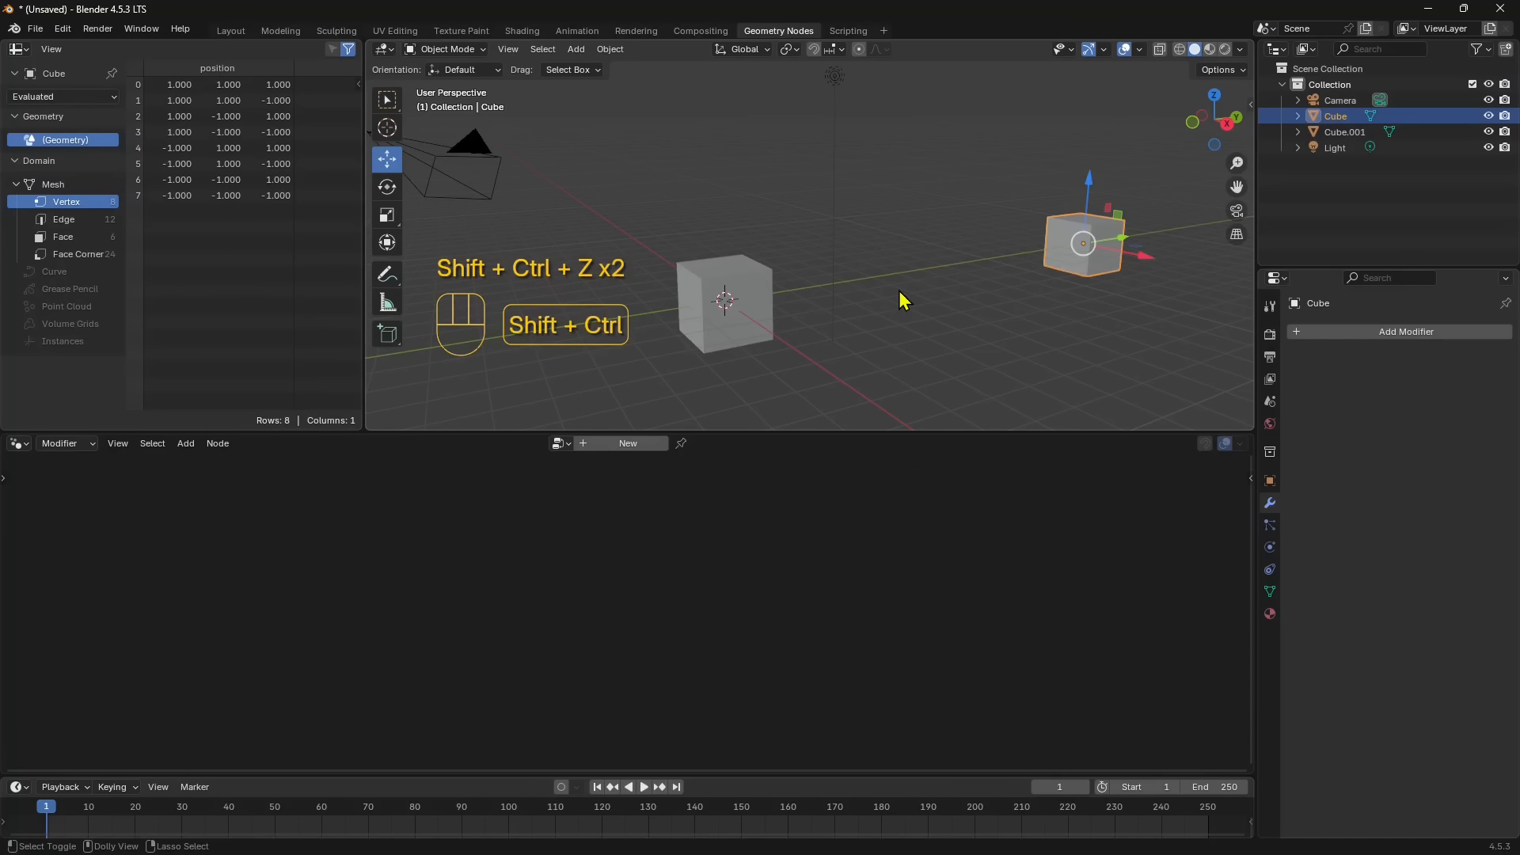
key(ctrl+z)
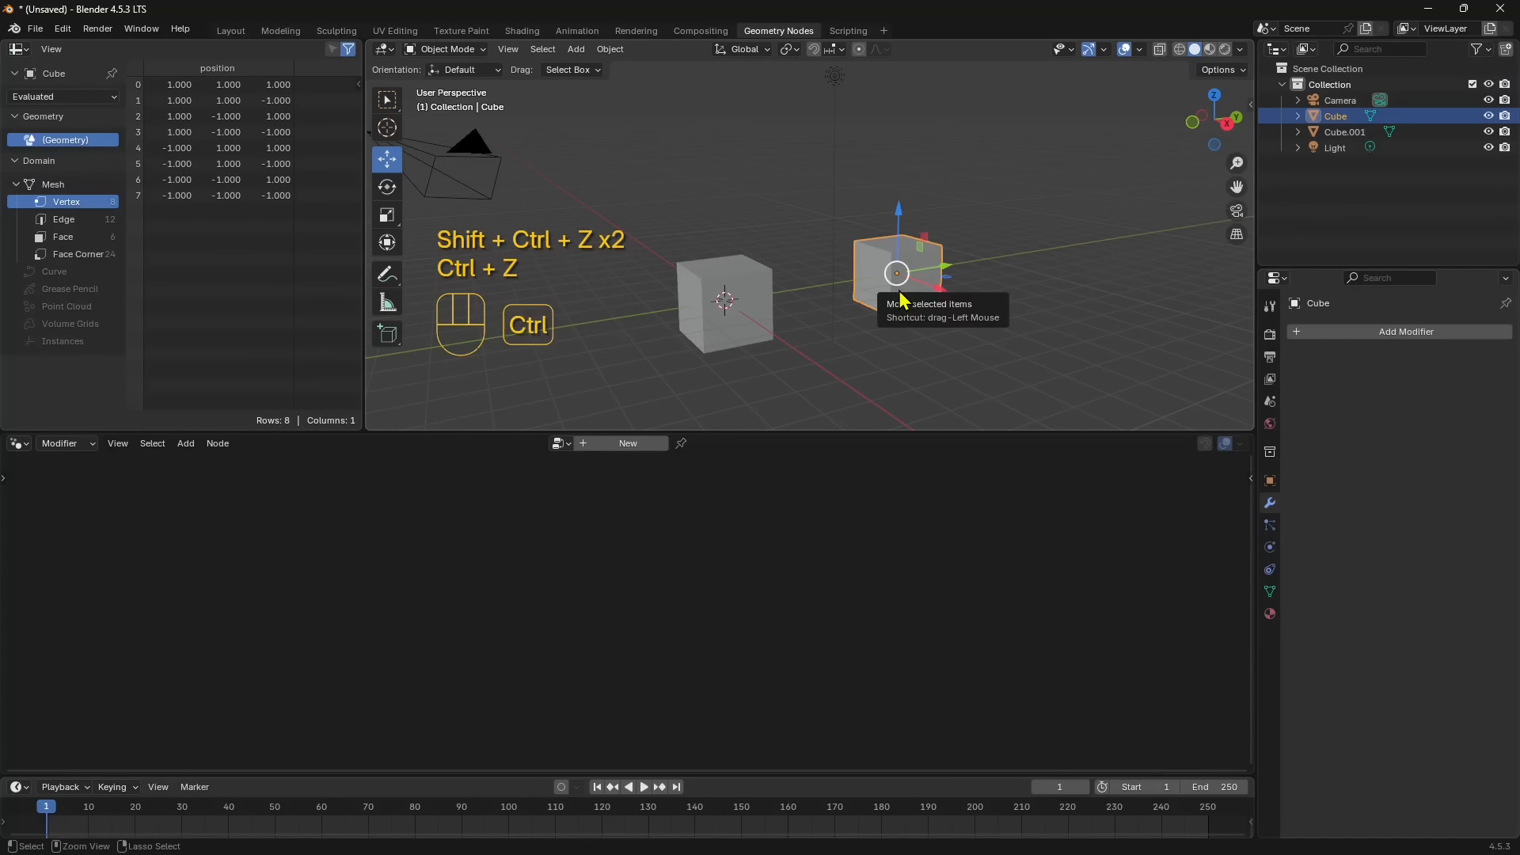
key(ctrl+shift+z)
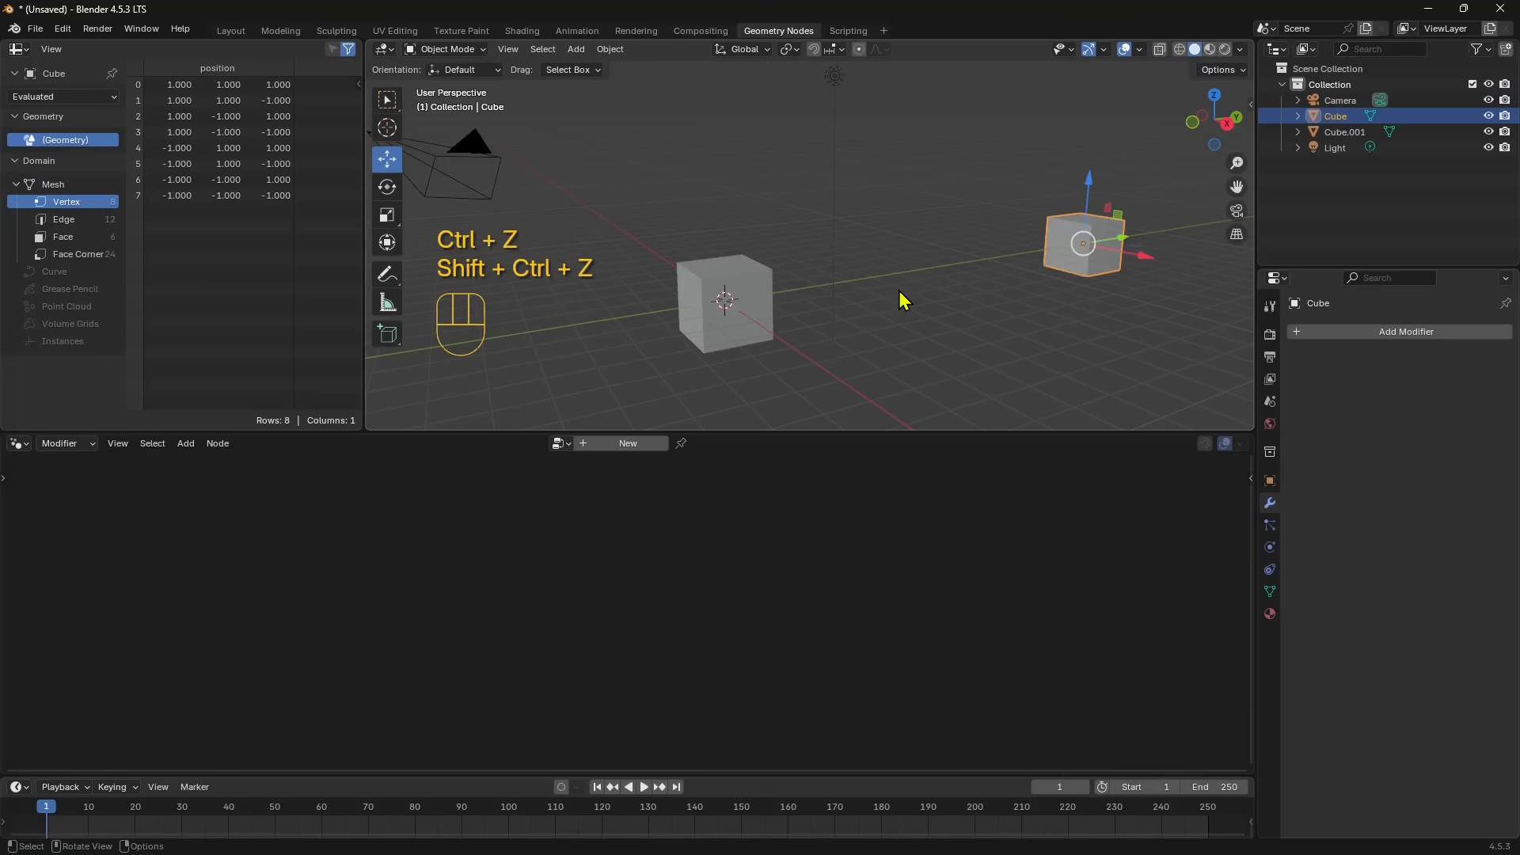
key(ctrl+y)
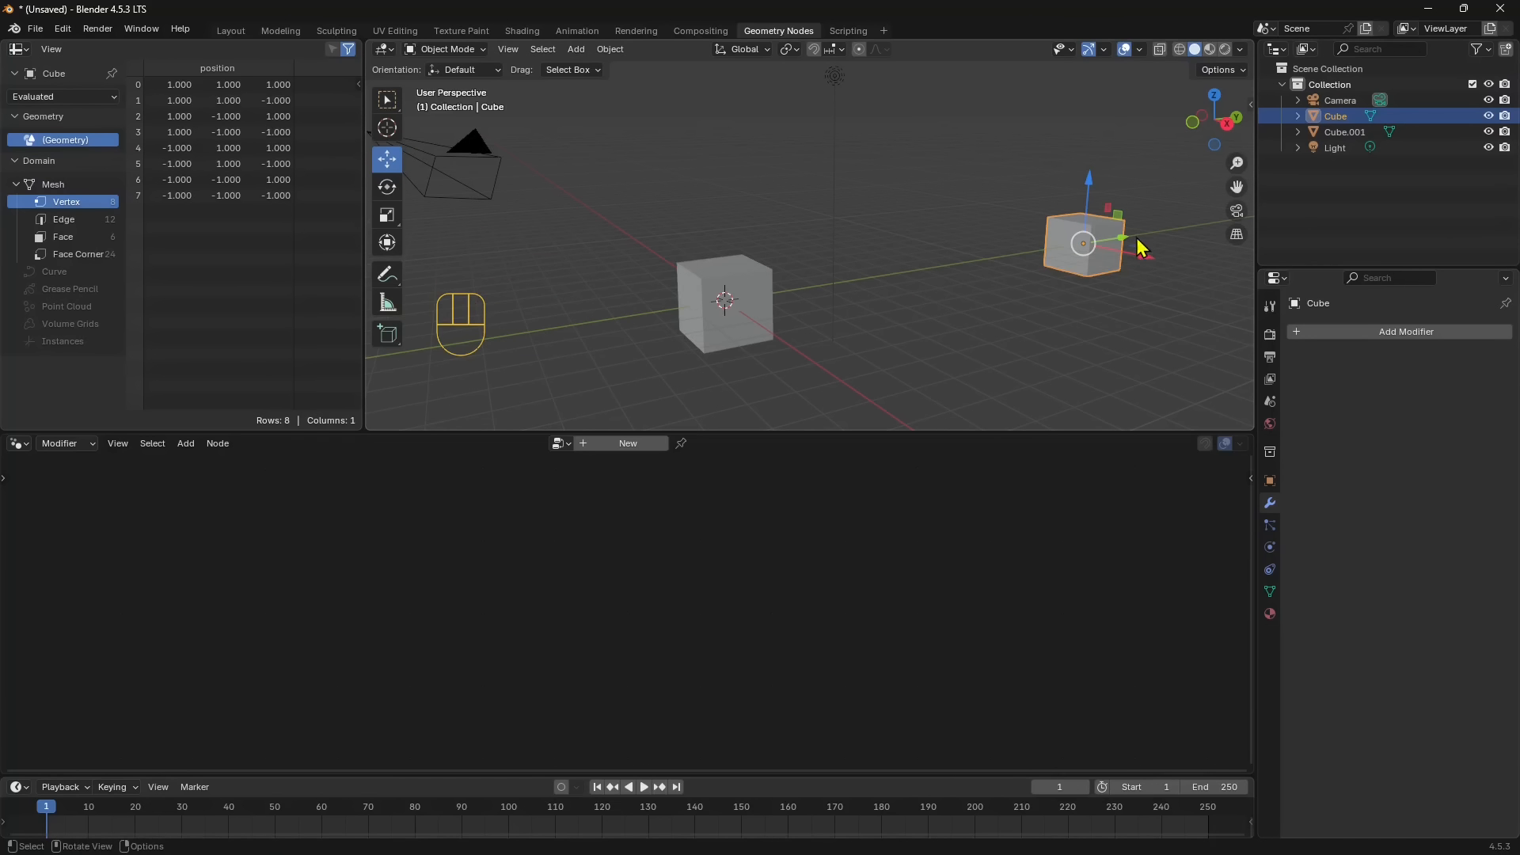
- Move the cube back along Y to about 6.41 m and save the scene as Untitled.blend in the BLENDER GEOMETRY NODES folder
drag(1140, 248, 961, 279)
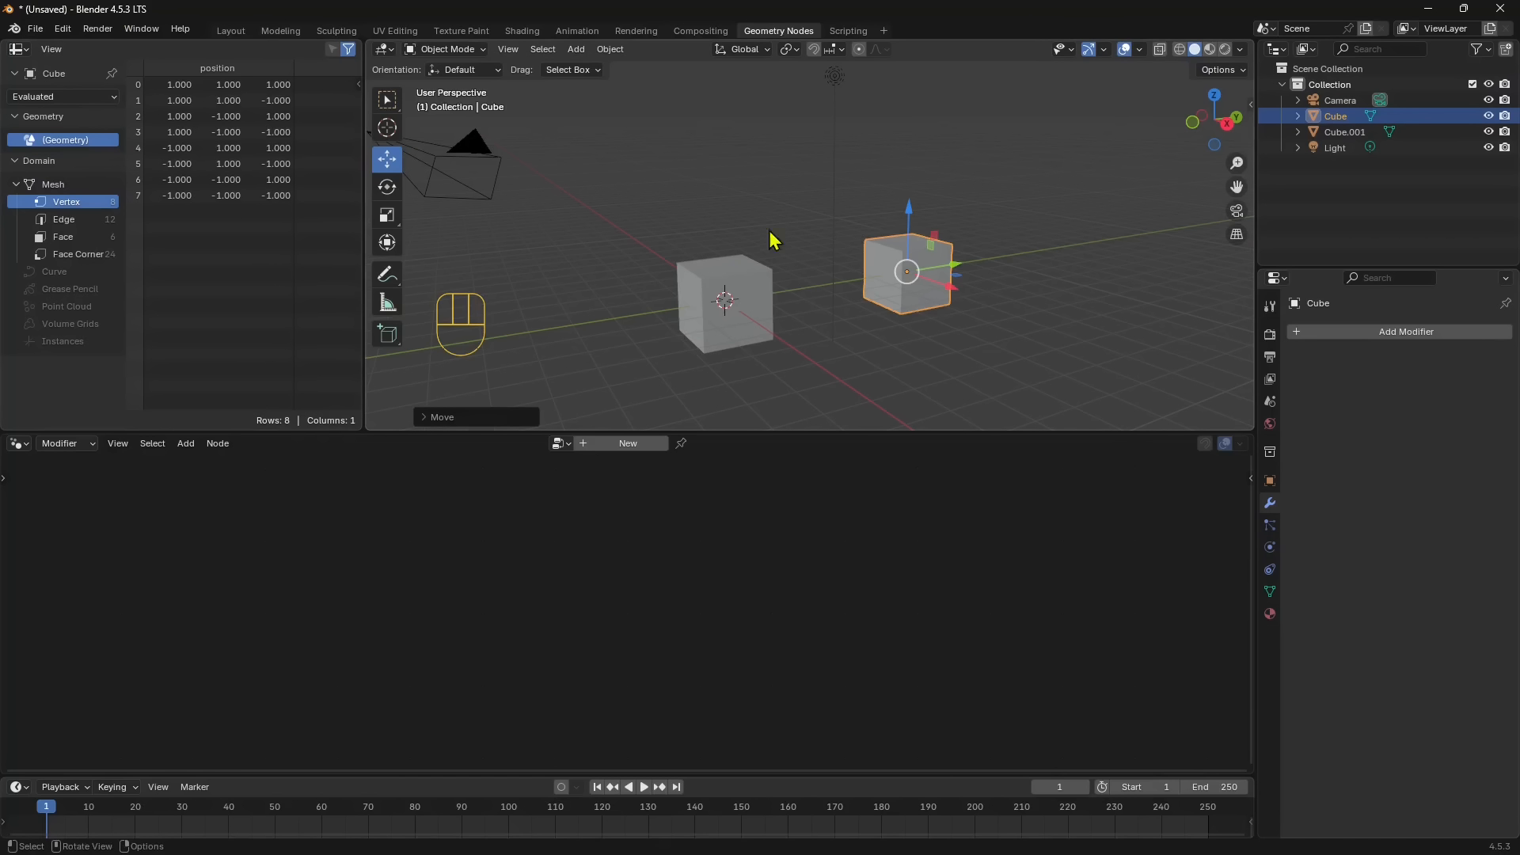
click(35, 28)
click(88, 156)
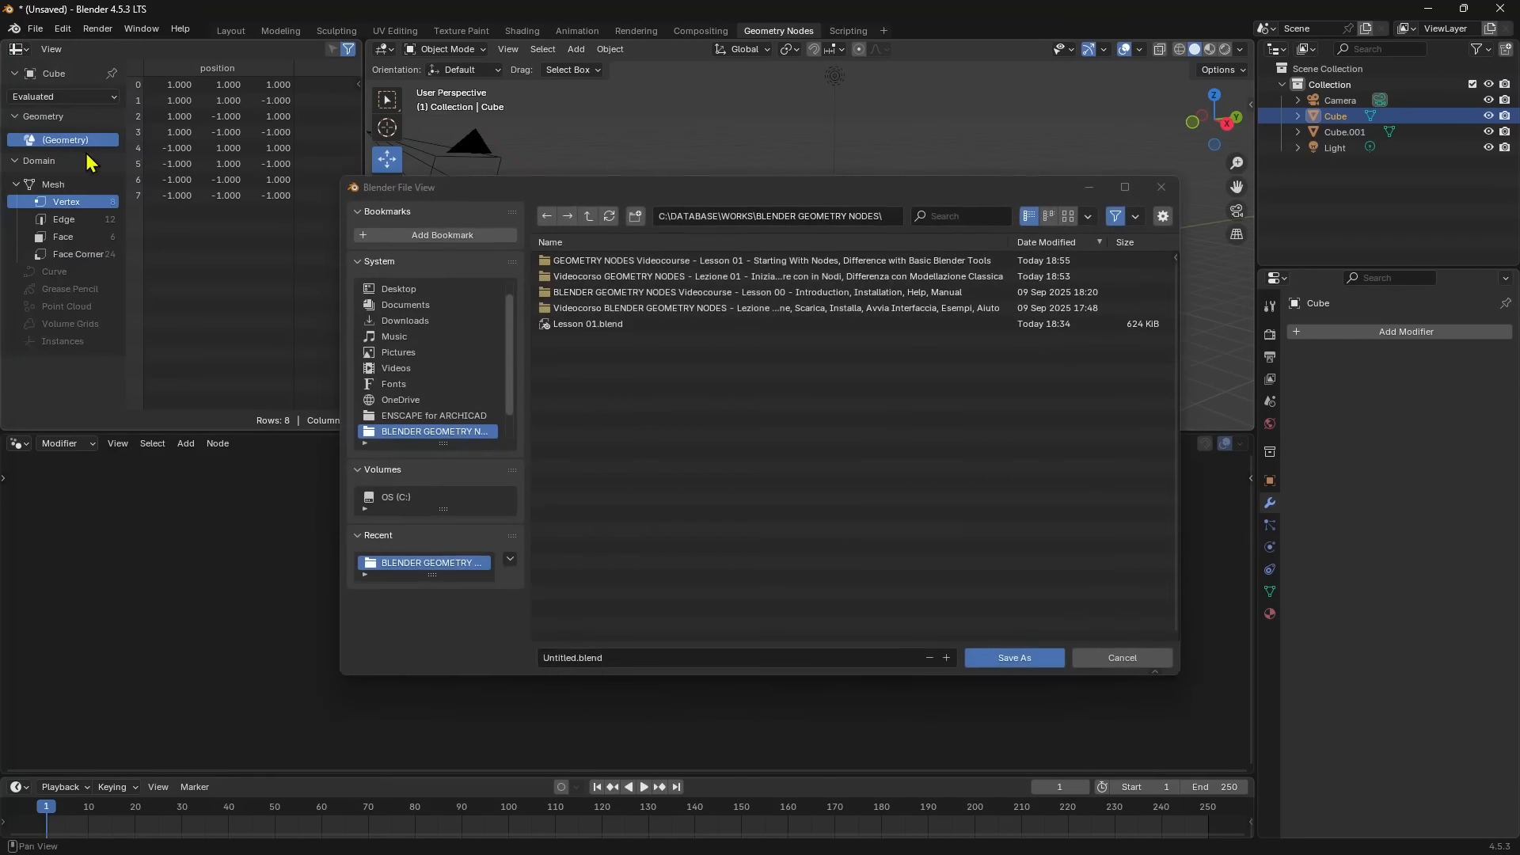
click(573, 662)
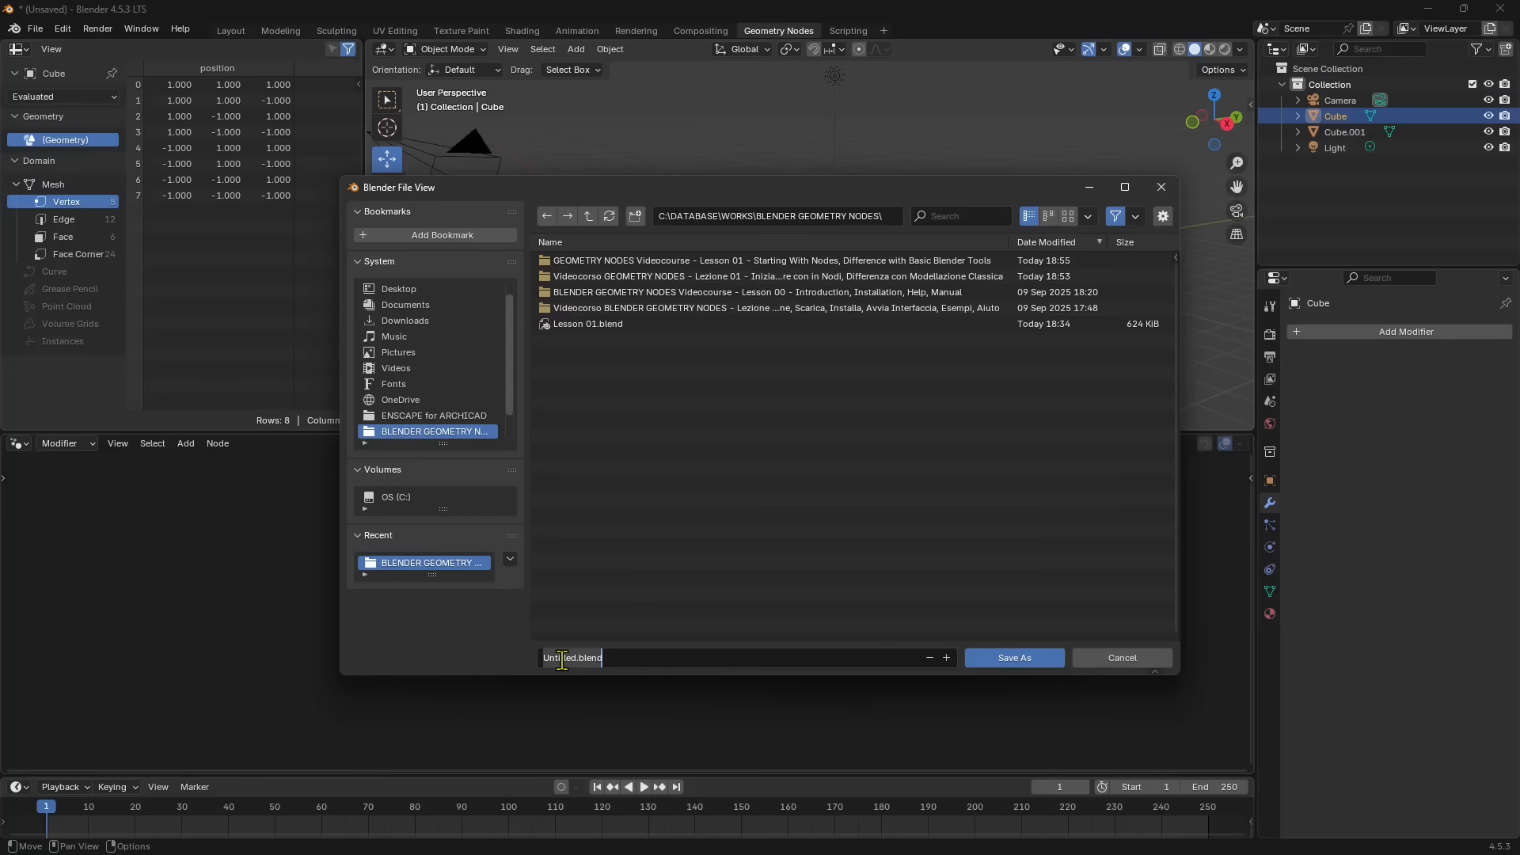
click(1029, 658)
click(1030, 658)
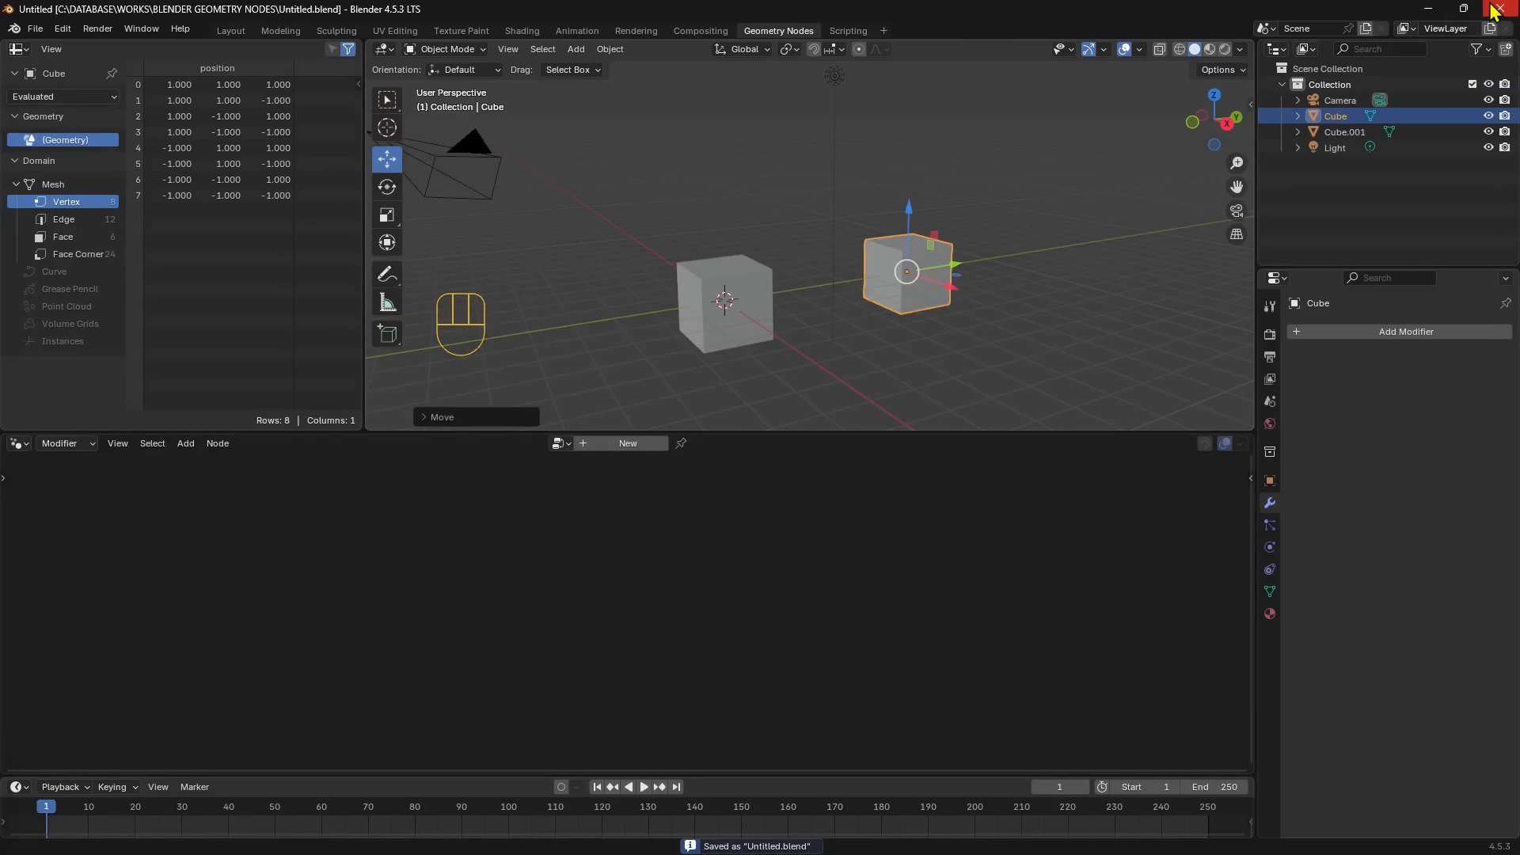
- Open the recent file Lesson 01.blend for a look and return to Untitled.blend
click(35, 29)
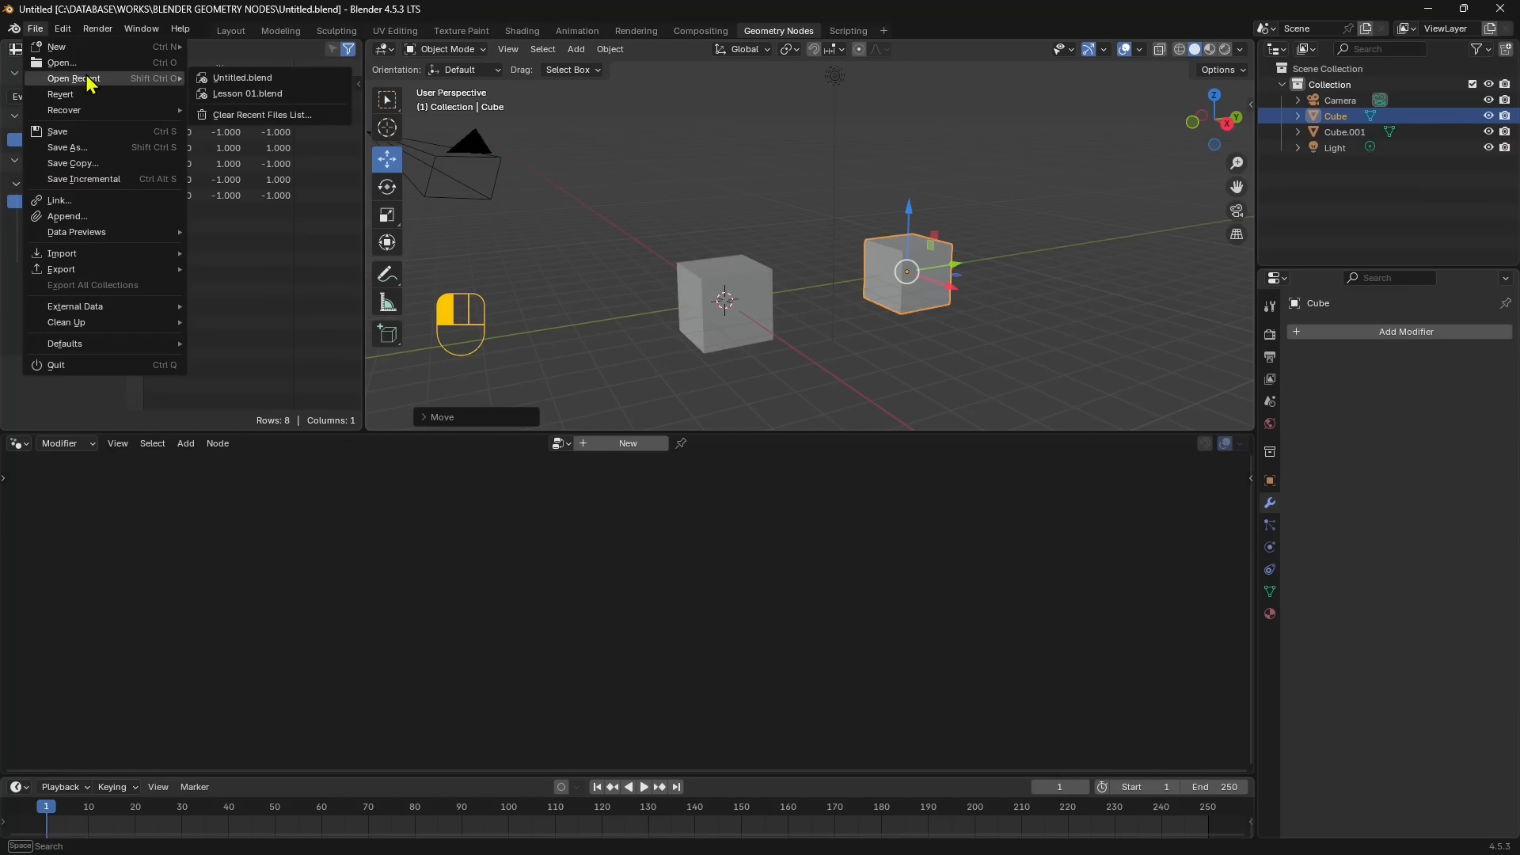
click(247, 93)
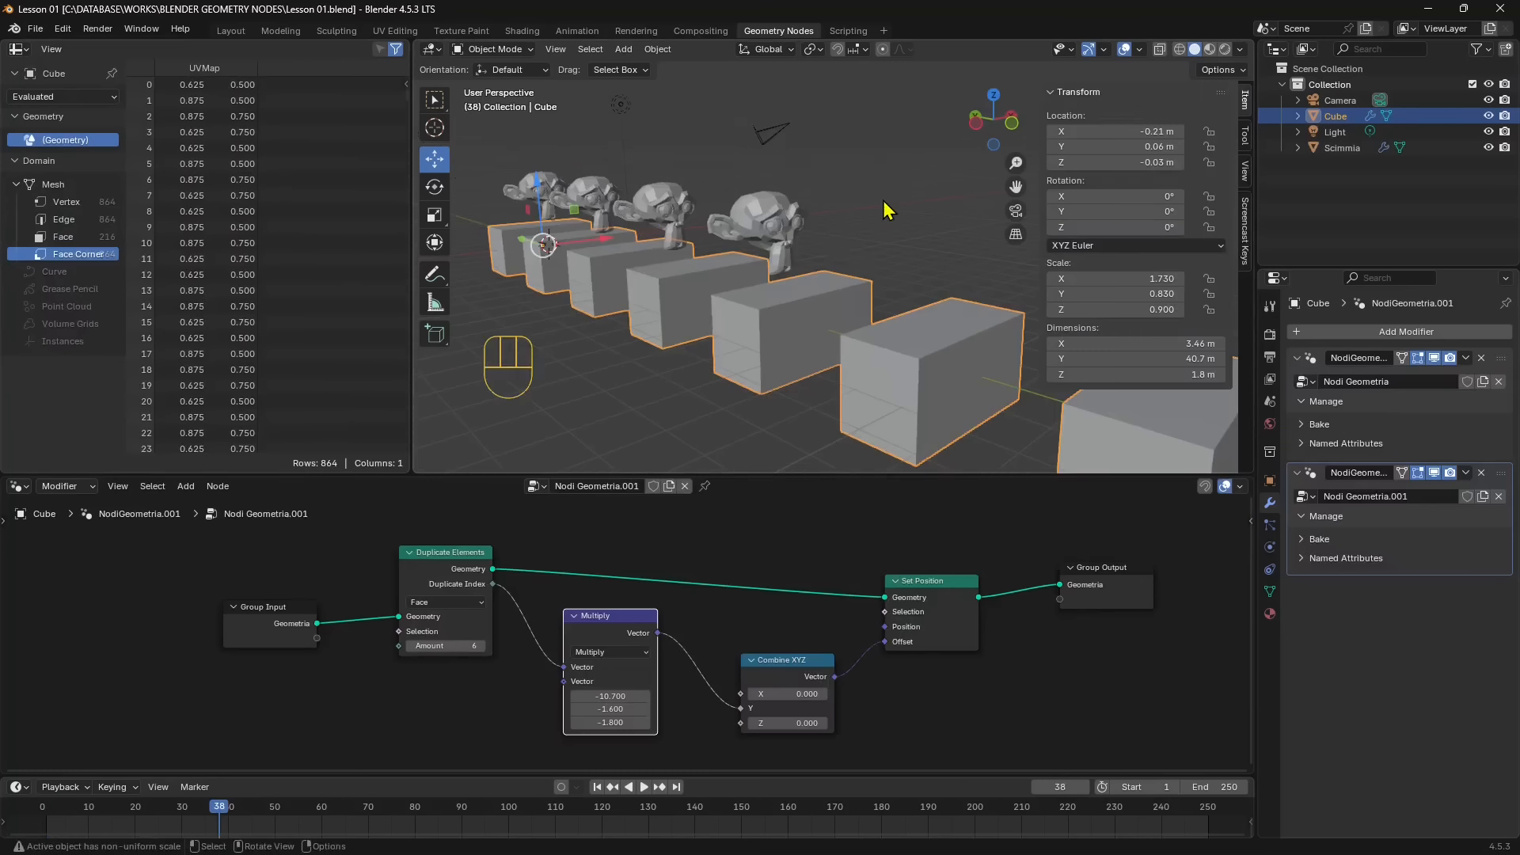
click(35, 29)
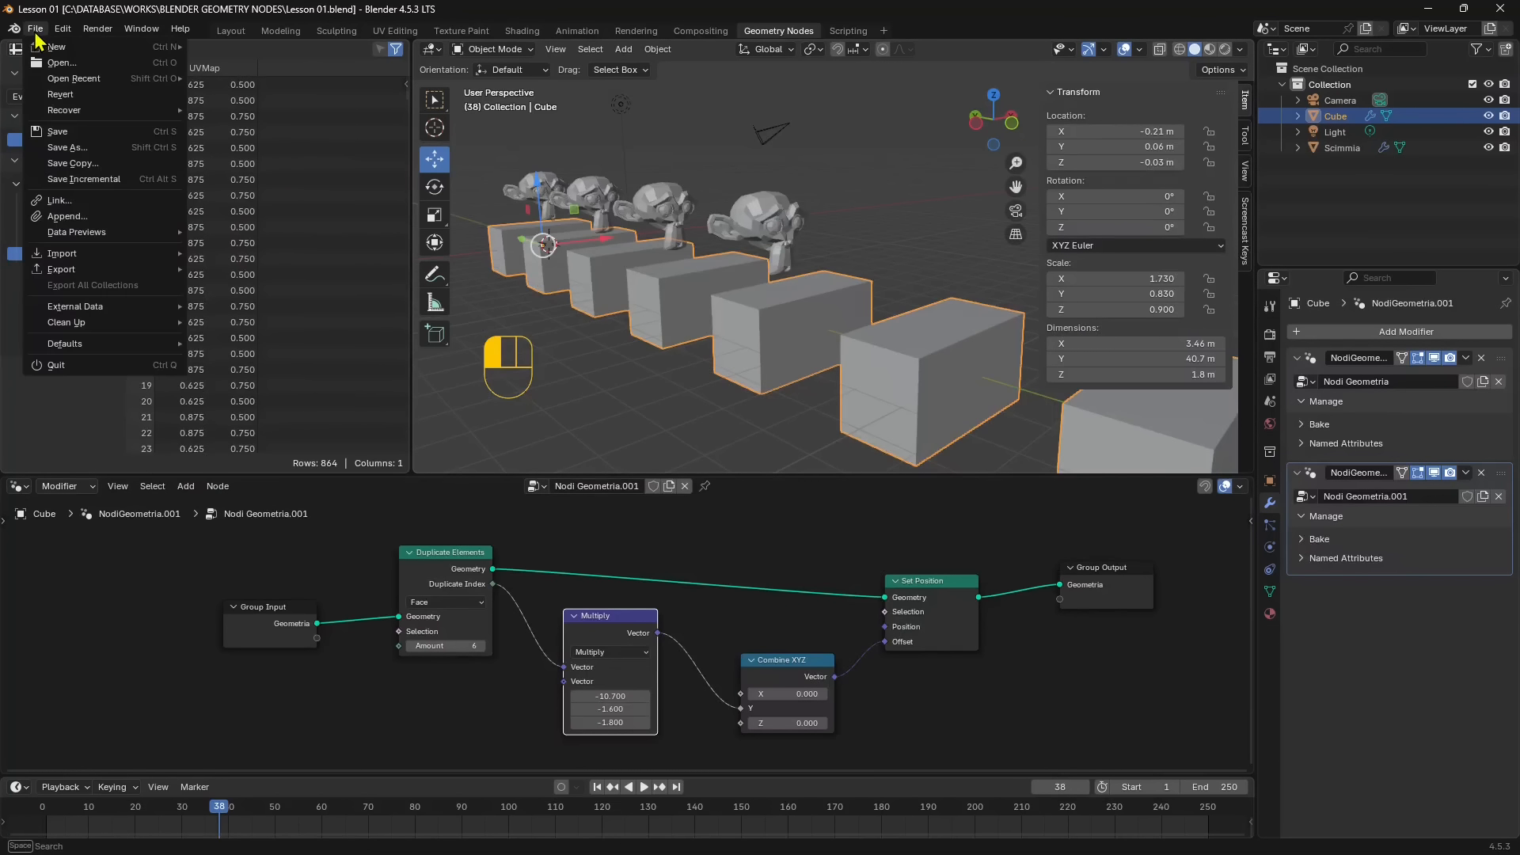
mouse_move(59, 79)
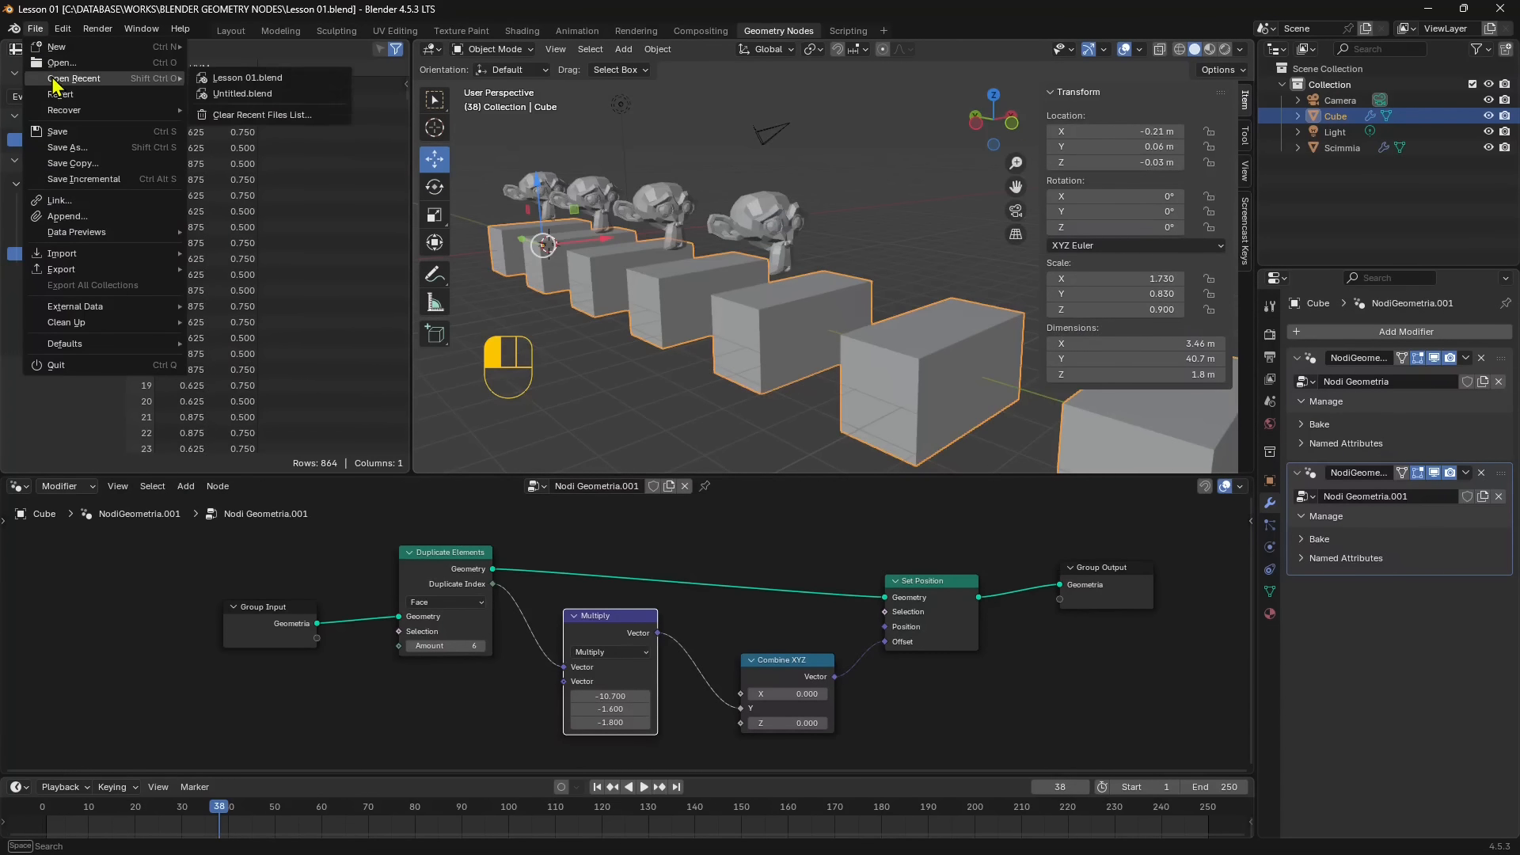
click(225, 95)
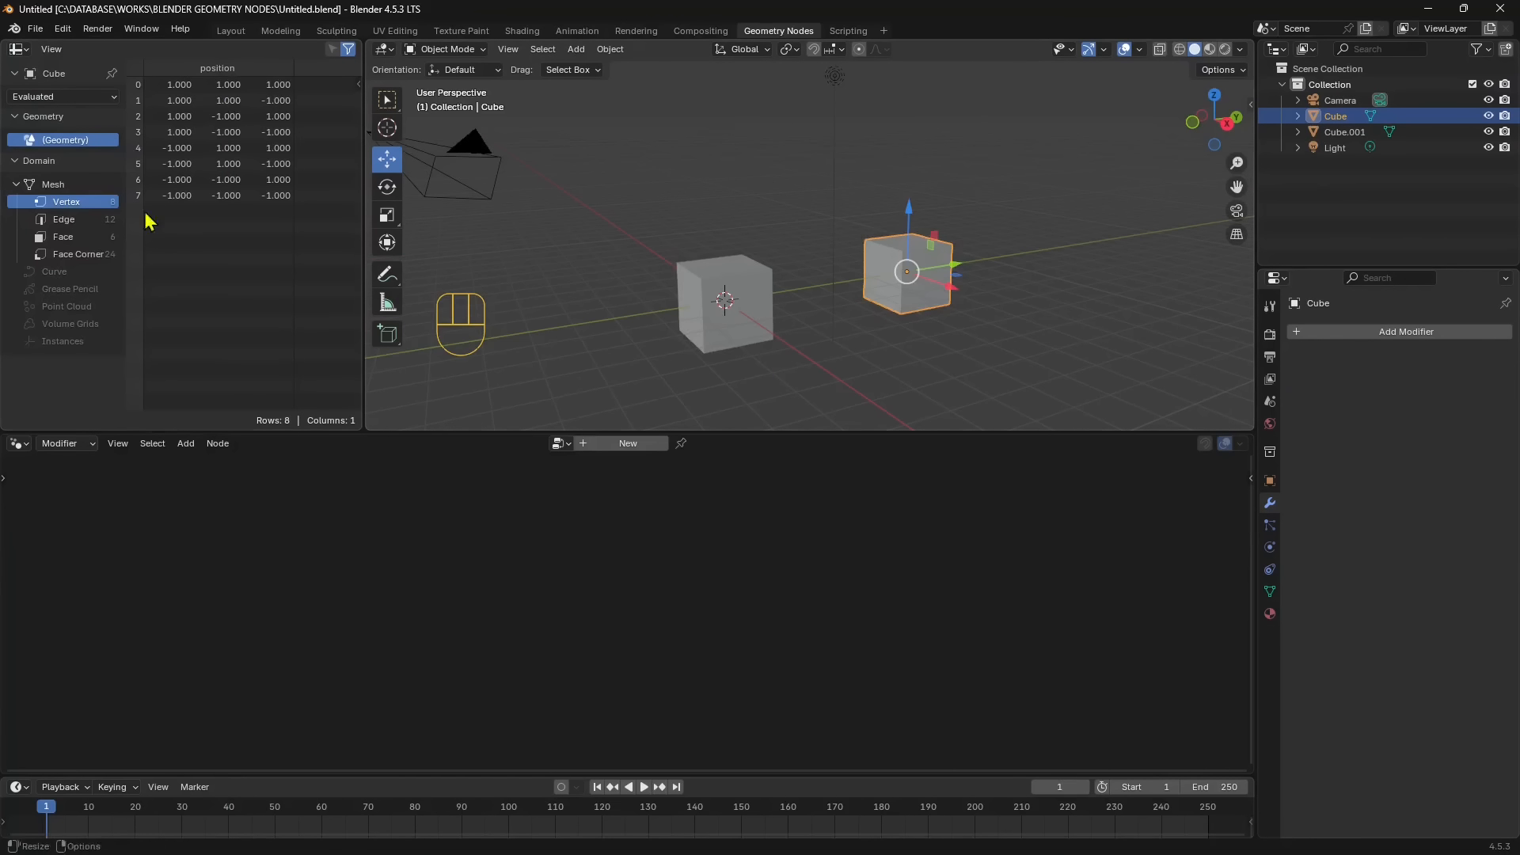
- Locate the Undo History command in the reopened scene and select and deselect the two cubes in turn
click(62, 28)
mouse_move(87, 90)
click(748, 285)
click(933, 263)
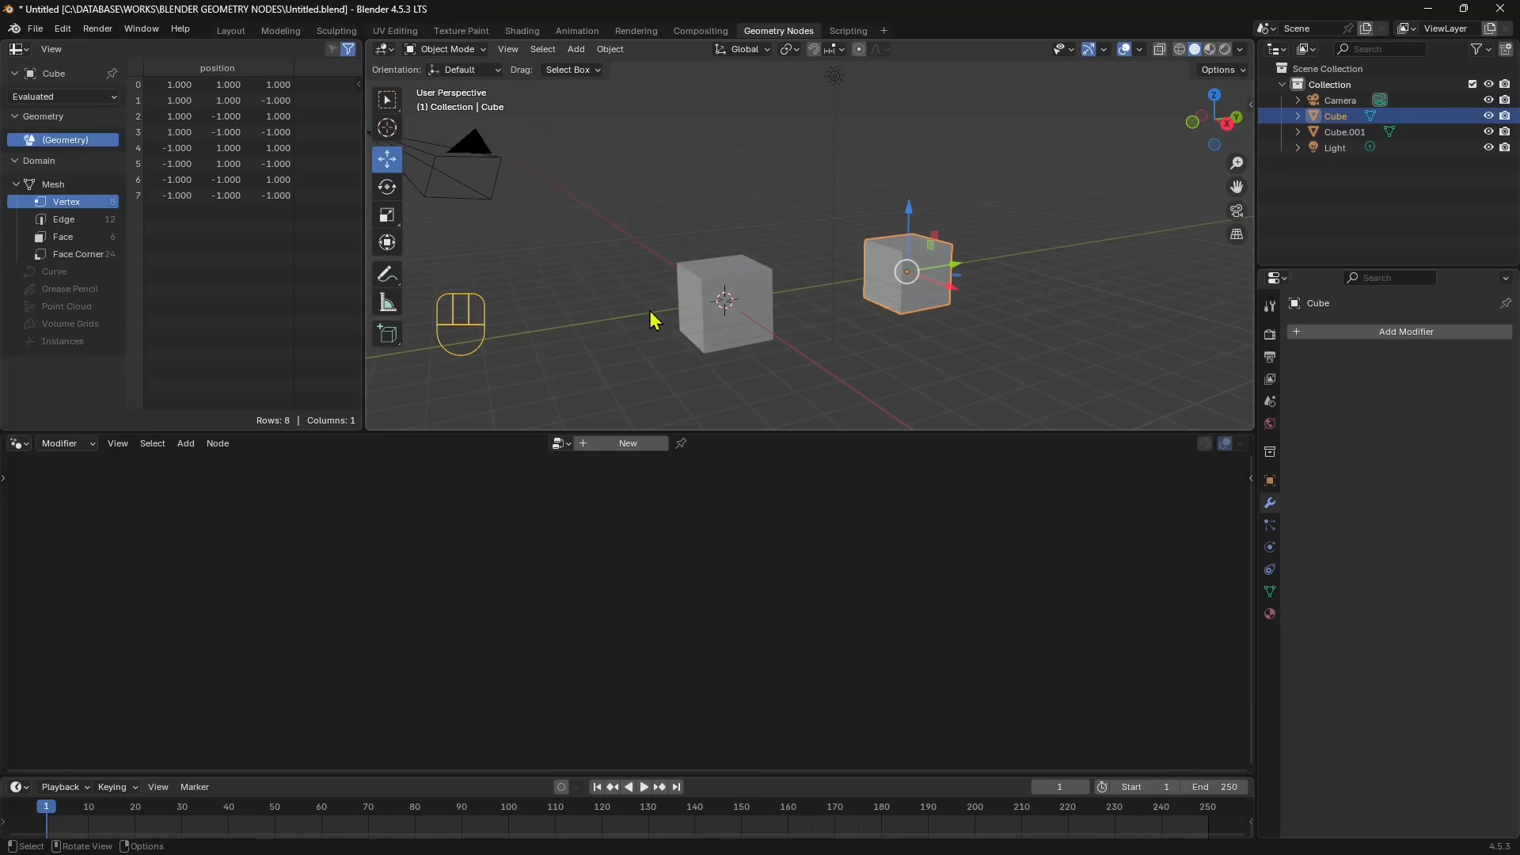
click(1072, 157)
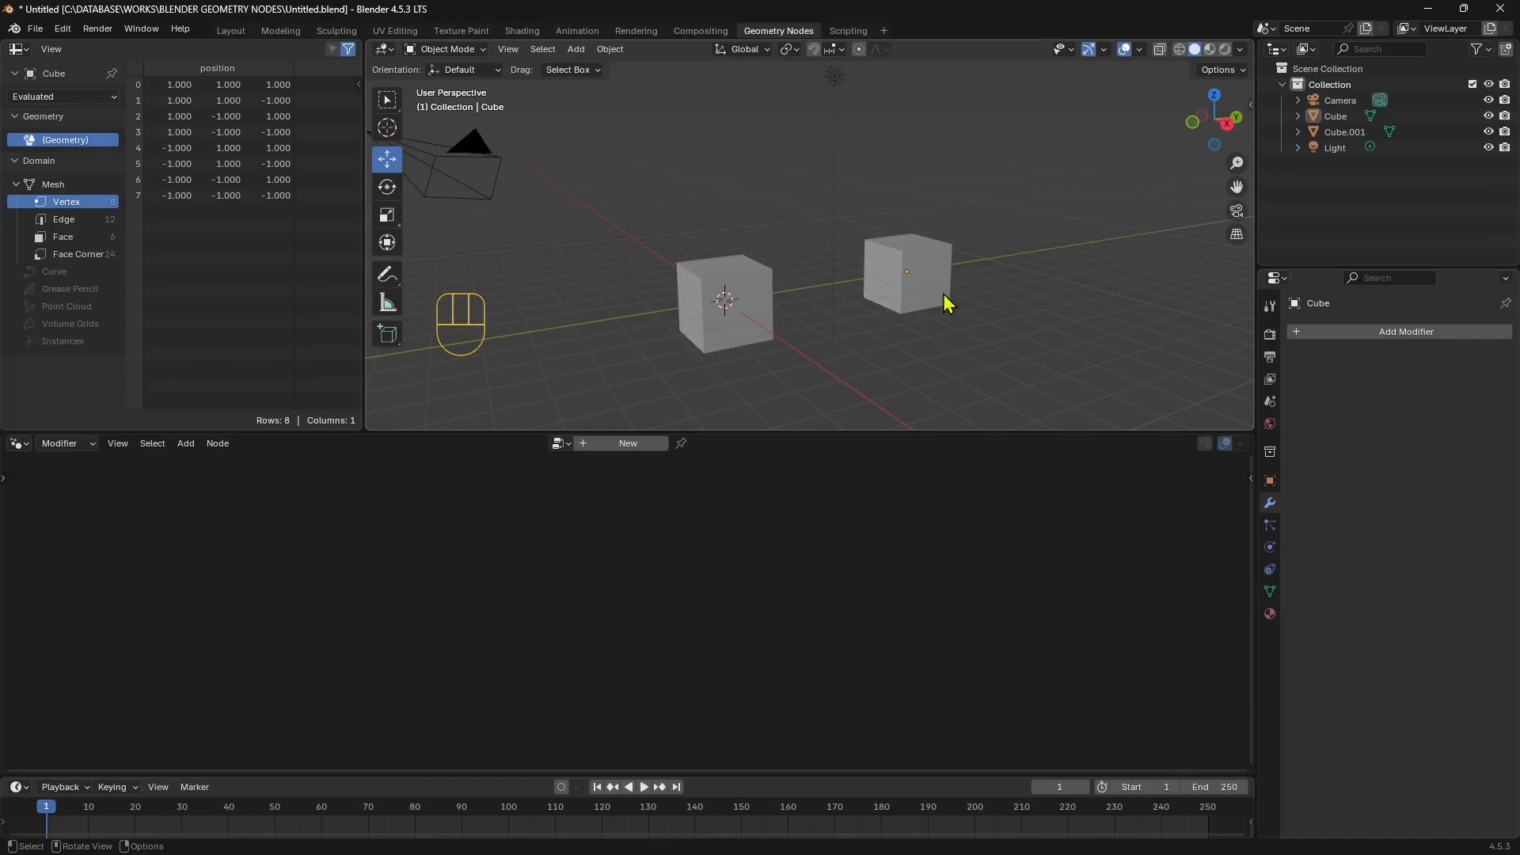
click(947, 276)
click(767, 278)
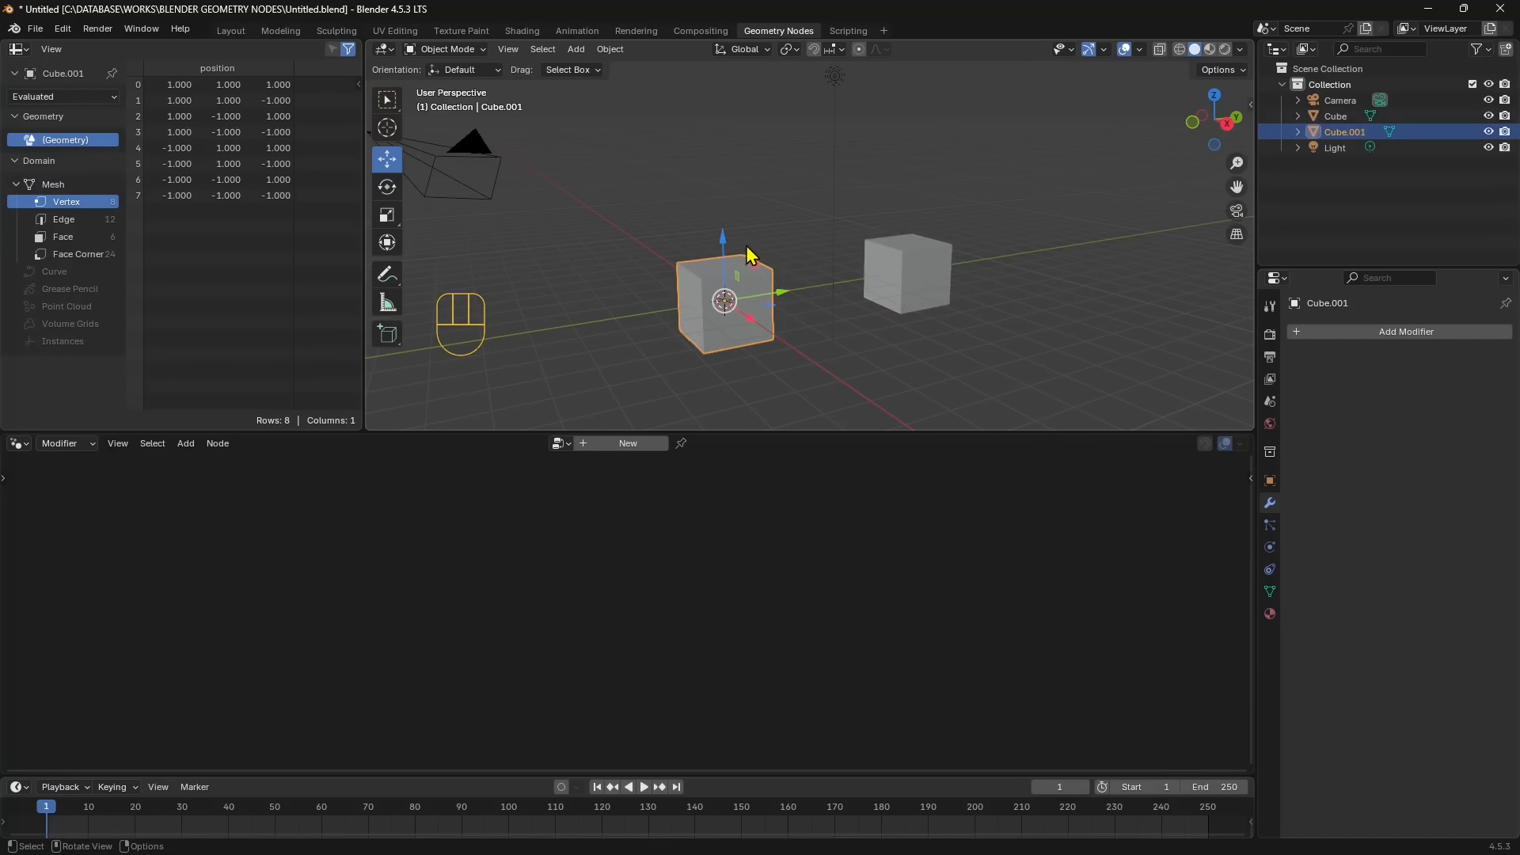
click(899, 253)
click(801, 216)
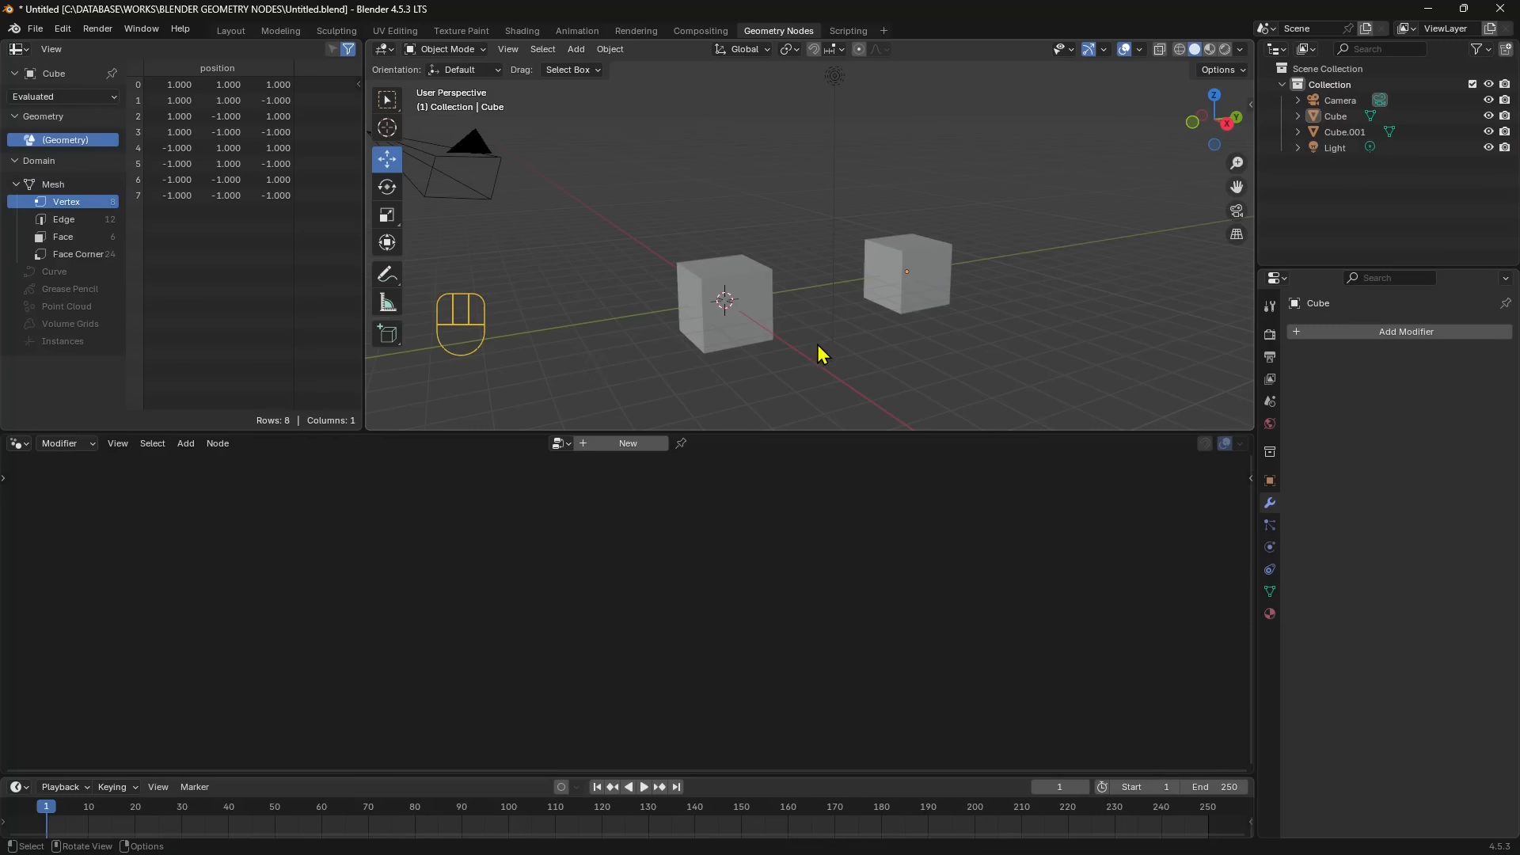
- Select the moved cube, show its transform values in the sidebar and set its Y location to about 6.62 m
click(947, 280)
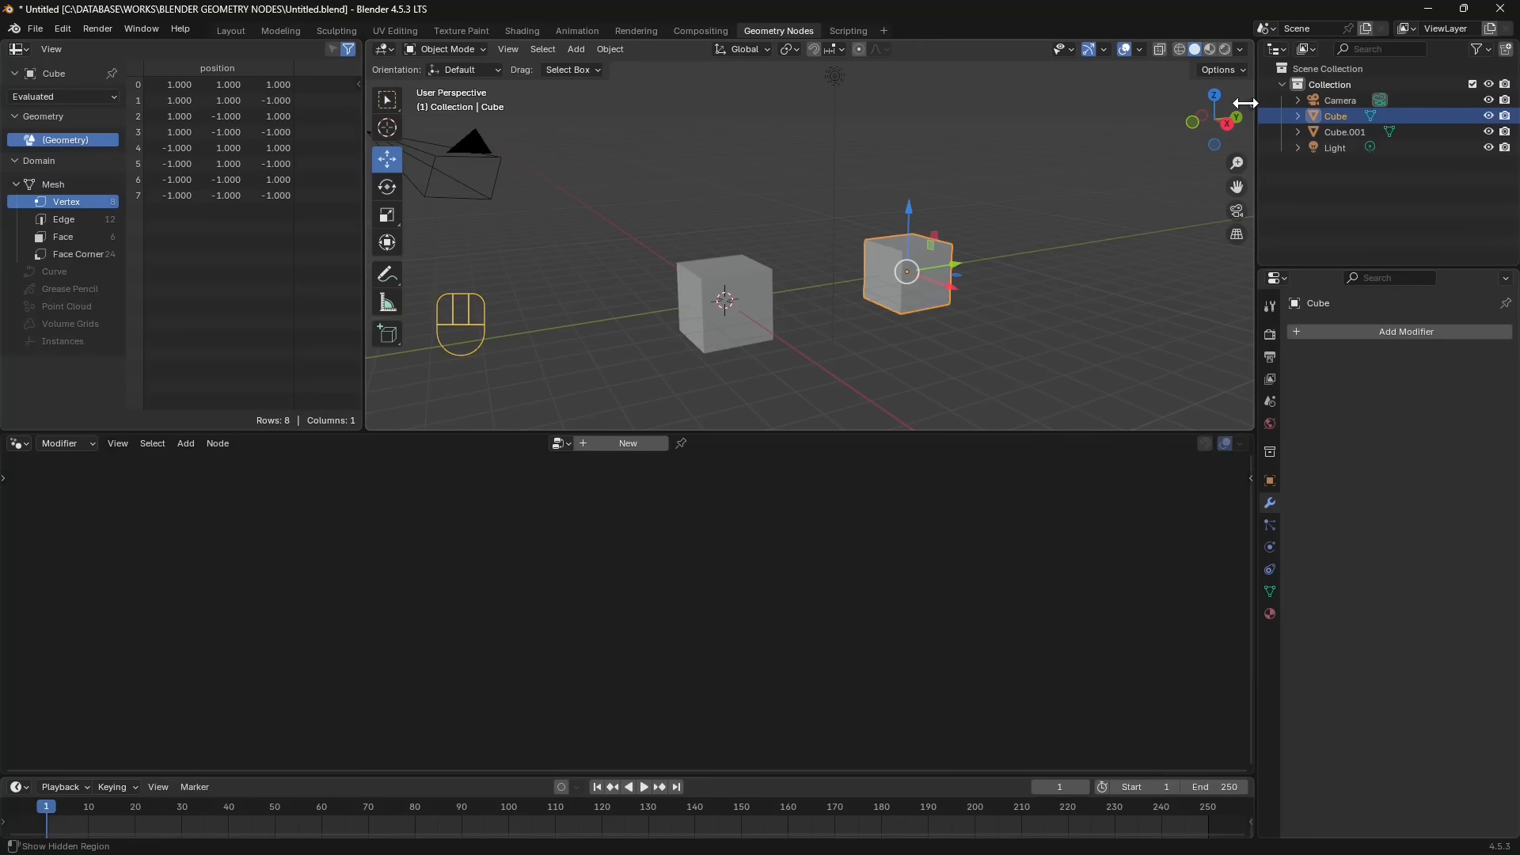
drag(1246, 102, 1013, 159)
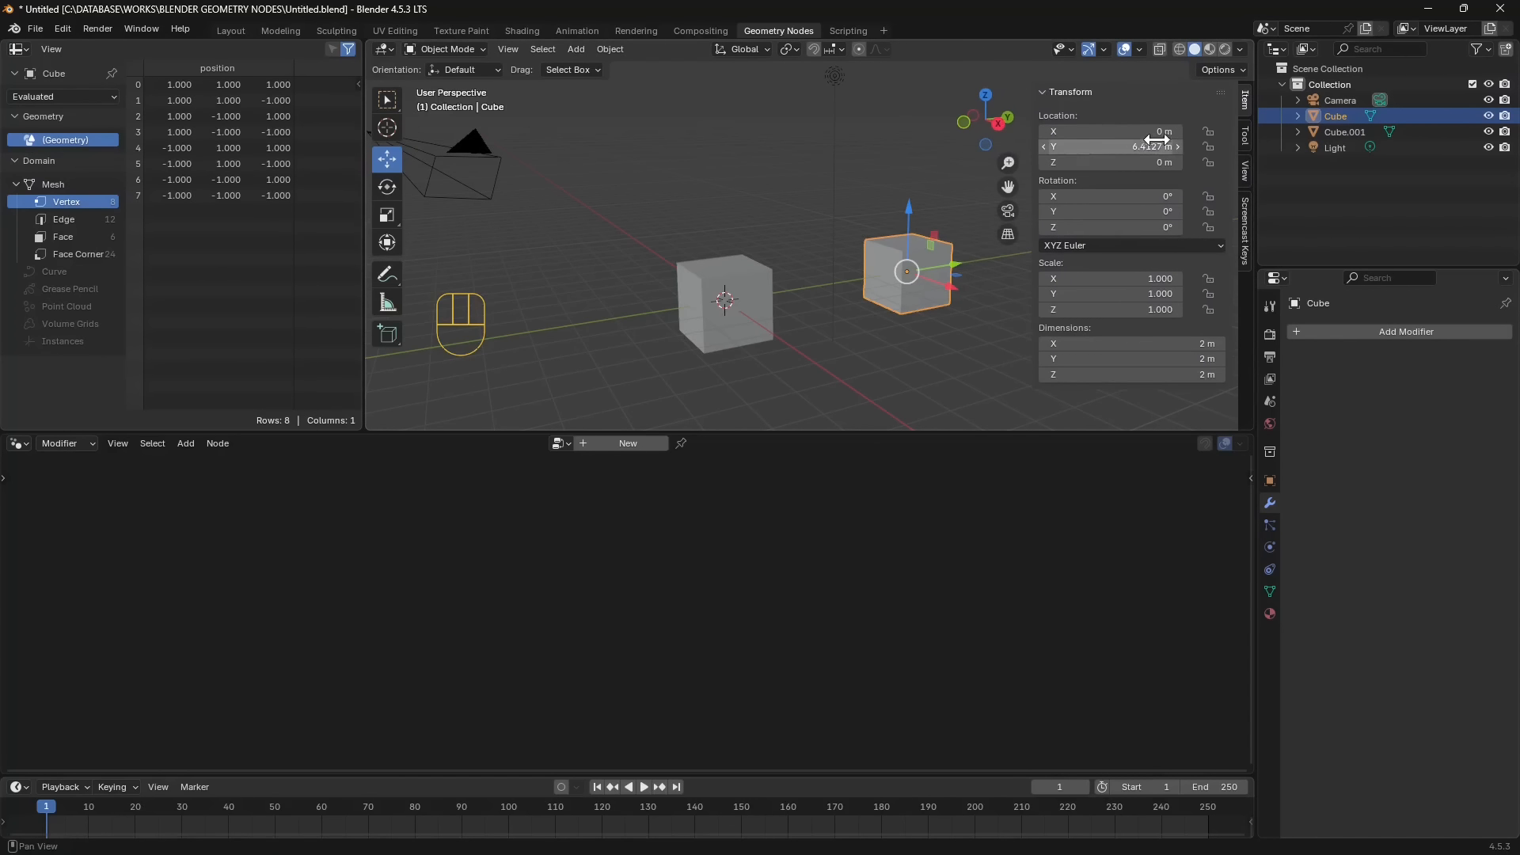
drag(1156, 143, 1173, 143)
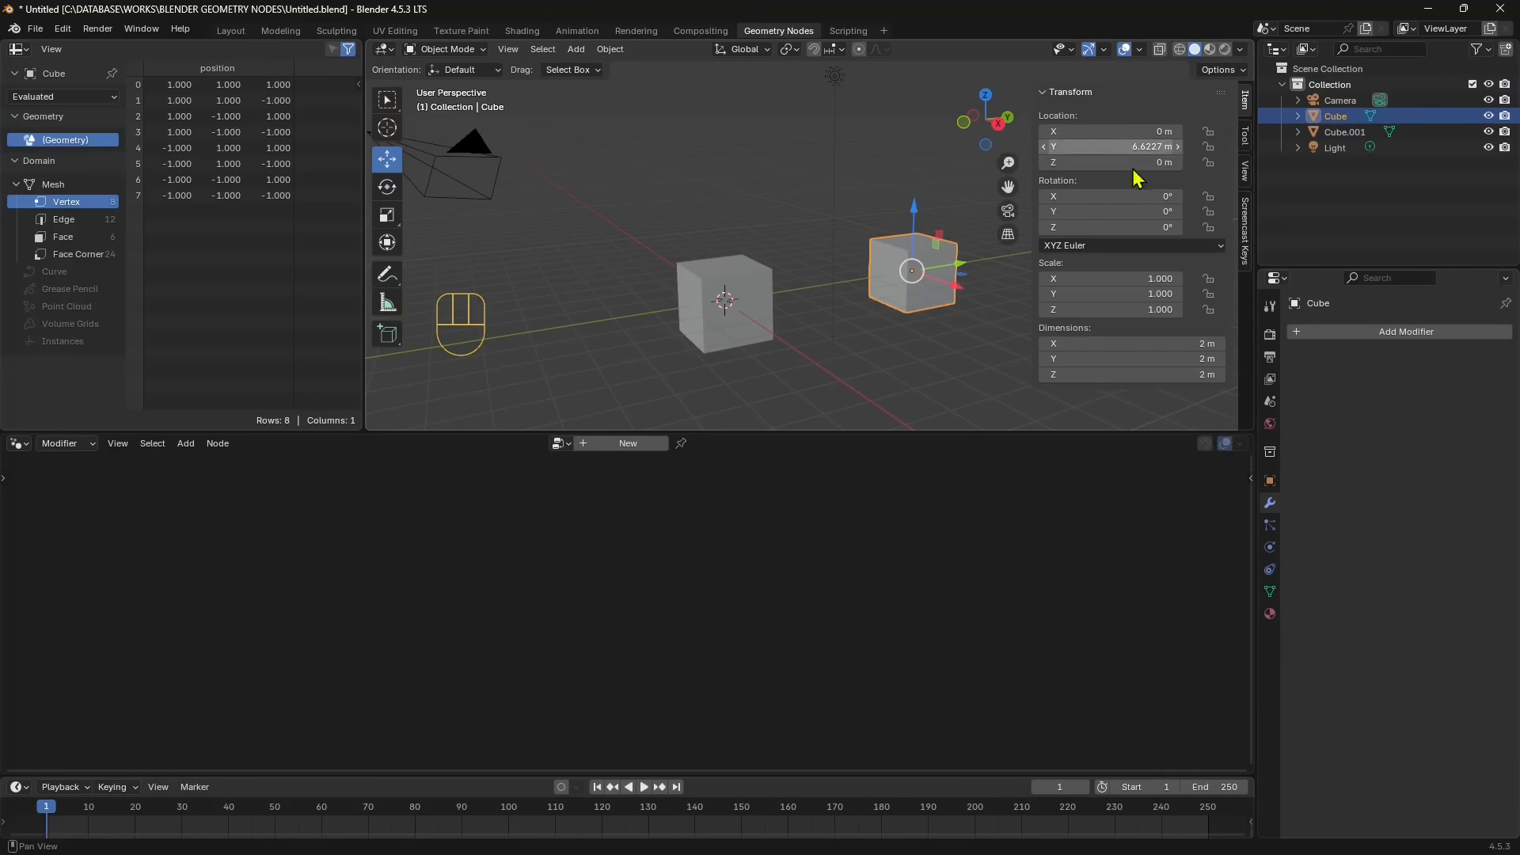
- Show the moved cube's object properties and hide the viewport sidebar
click(1270, 481)
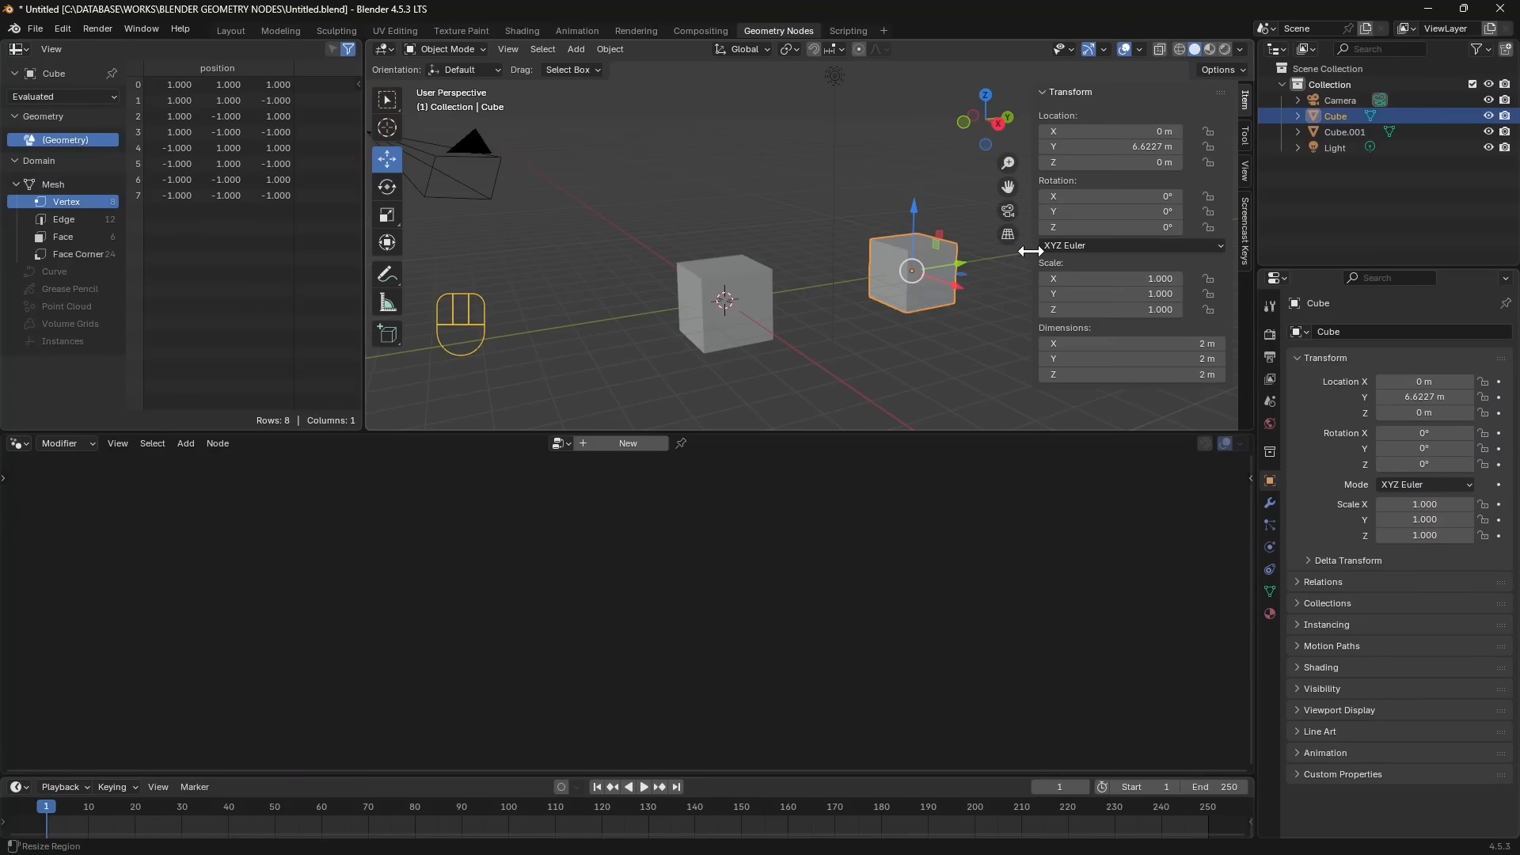
drag(1030, 251, 1219, 252)
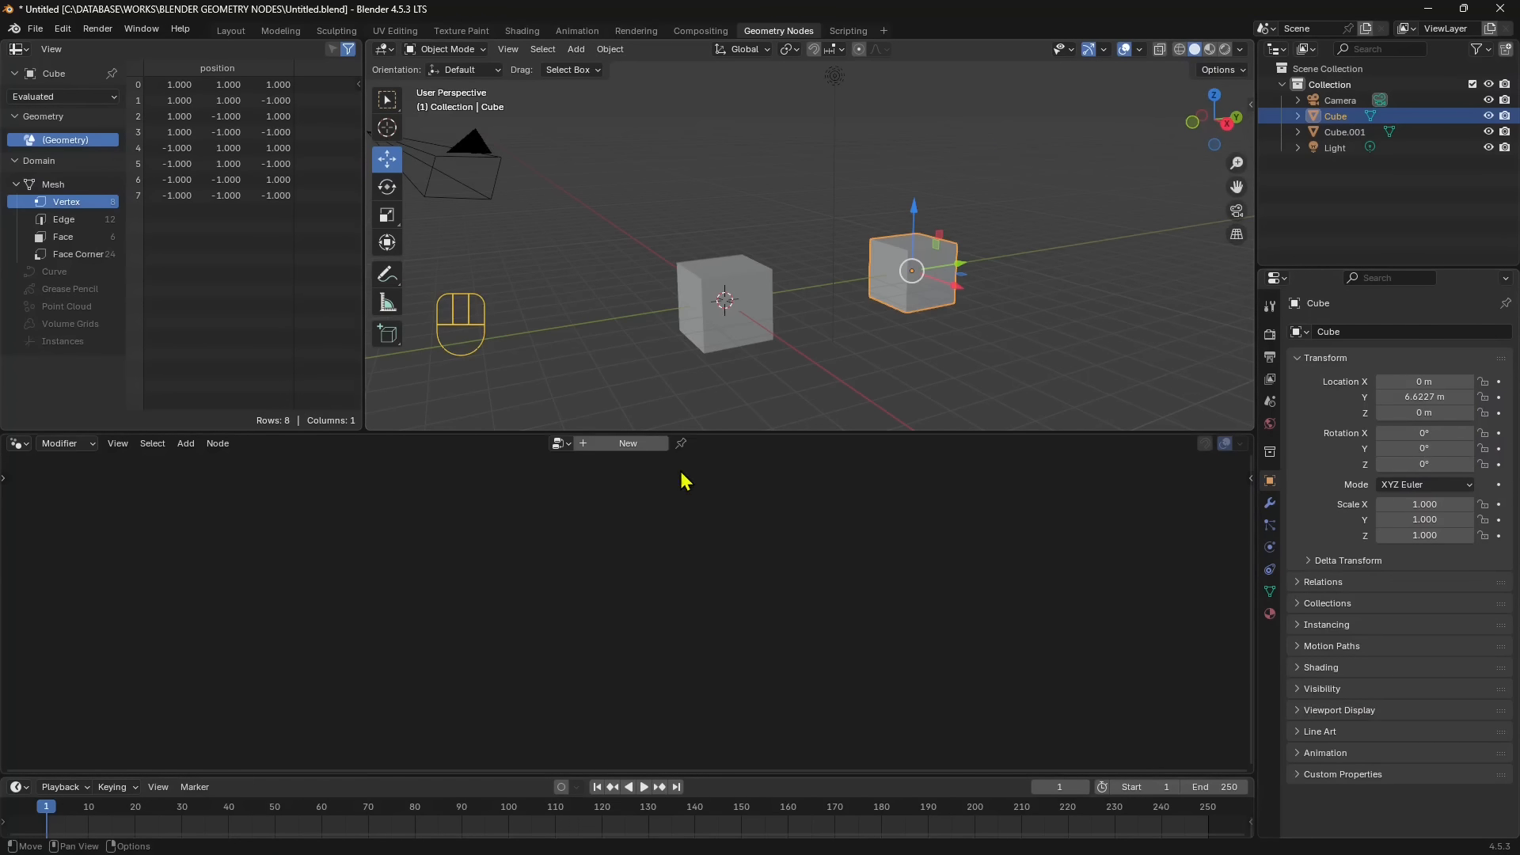
- Select the cube at the origin and open the recent file Lesson 01.blend without saving the changes to Untitled.blend
click(730, 320)
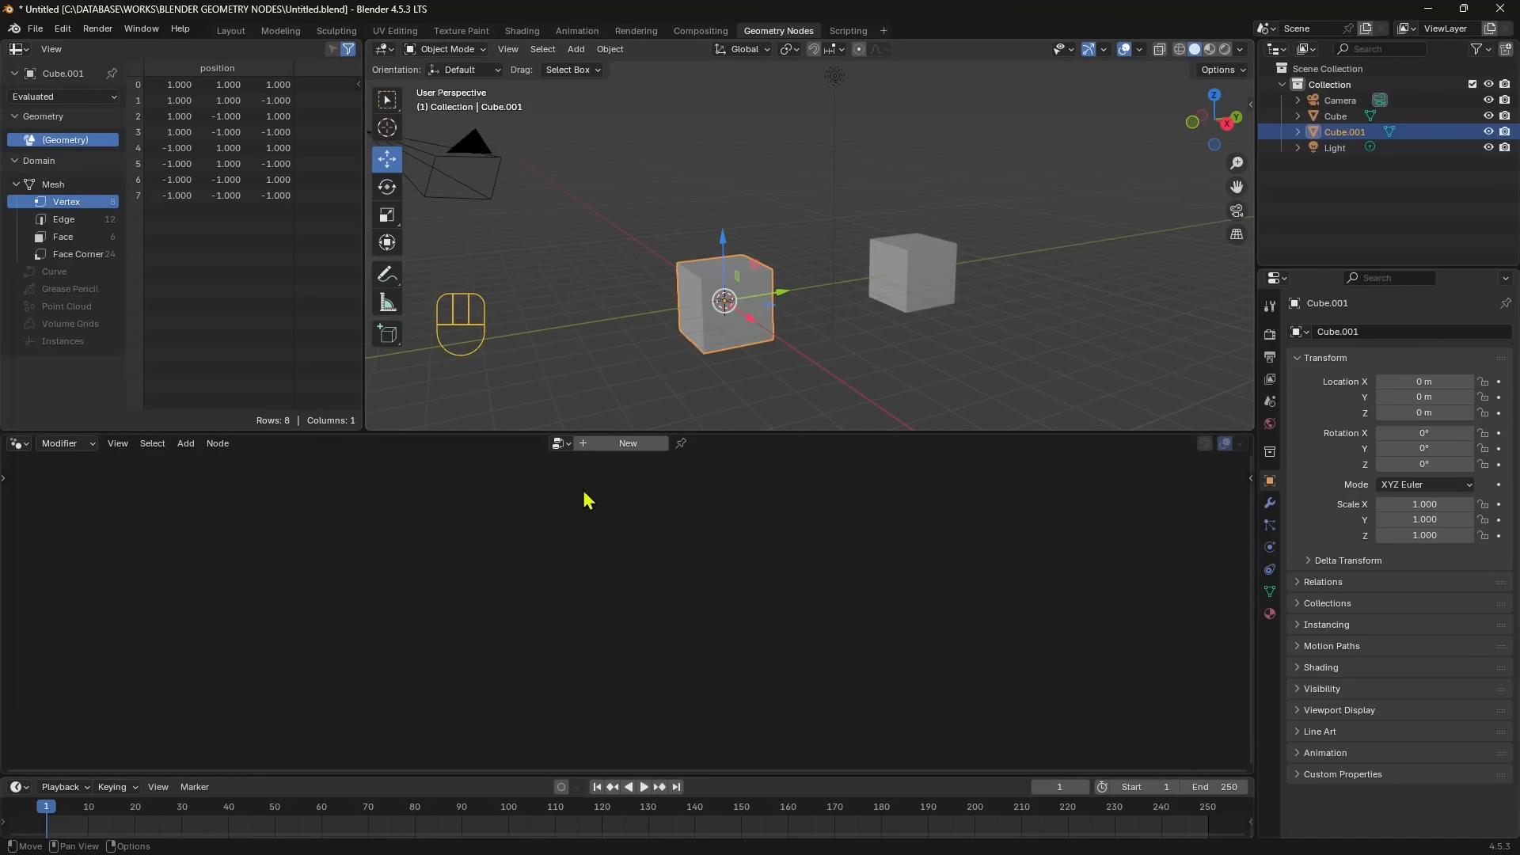
click(35, 28)
mouse_move(69, 114)
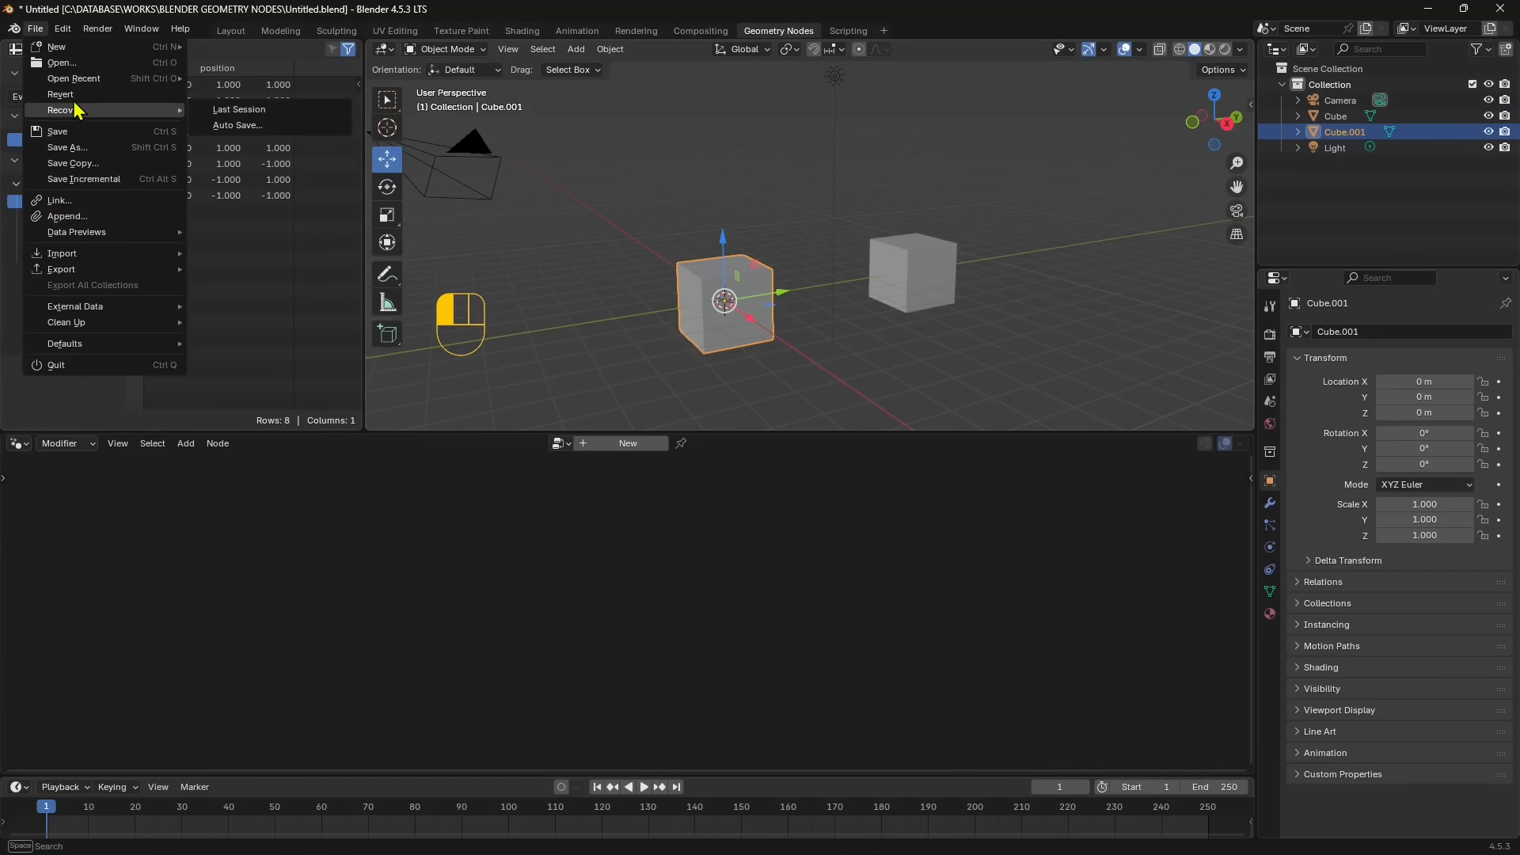
click(274, 101)
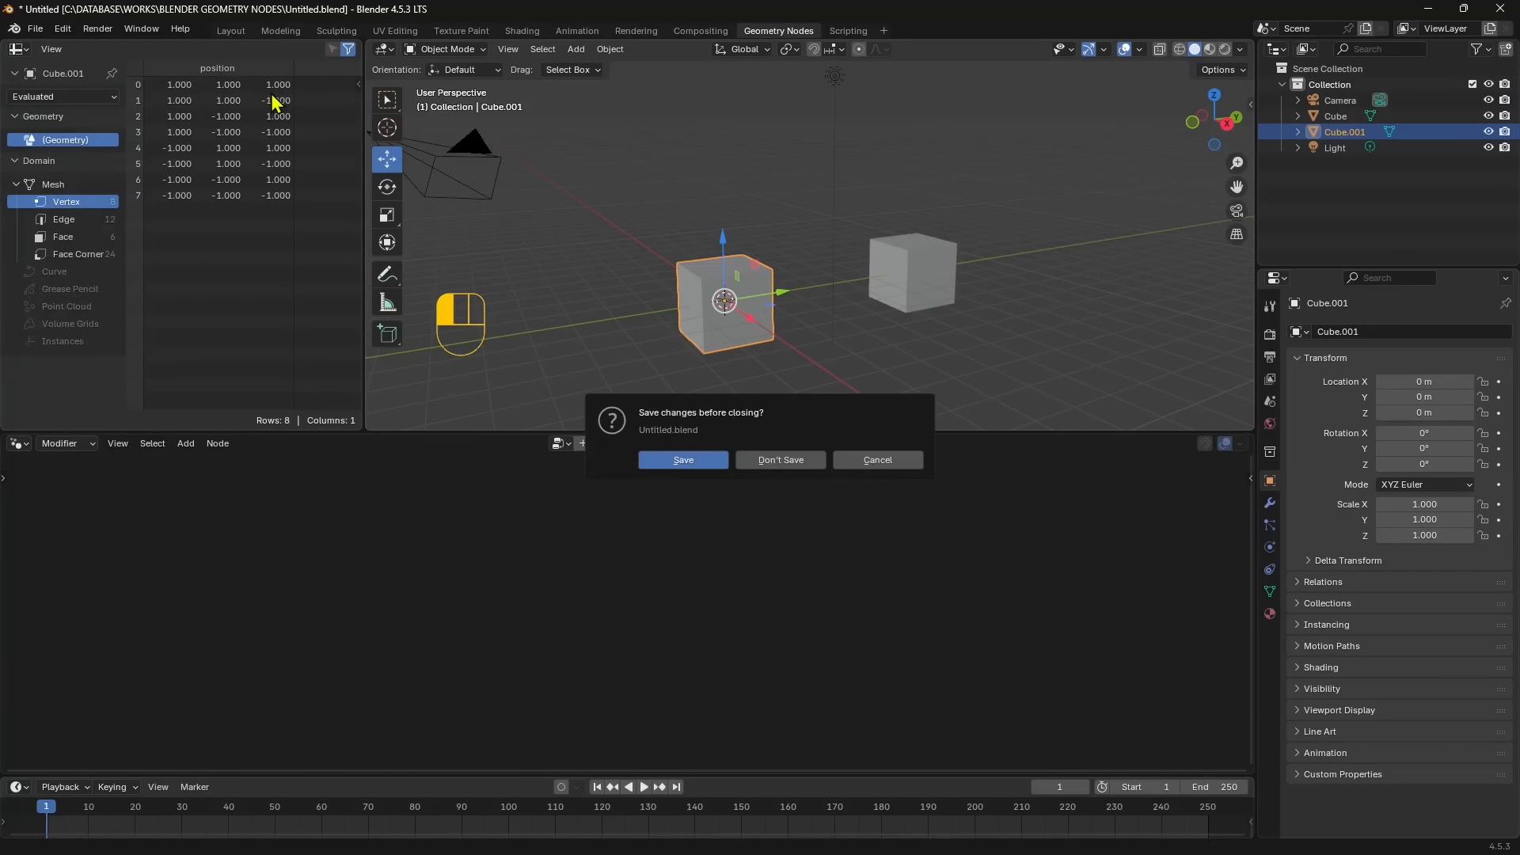
click(762, 459)
- Reposition the Duplicate Elements, Group Input, Multiply, Combine XYZ, Set Position and Group Output nodes slightly in the Nodi Geometria.001 tree
drag(457, 552, 454, 549)
mouse_move(267, 610)
mouse_down()
mouse_move(255, 611)
mouse_move(265, 598)
mouse_up()
drag(473, 559, 441, 560)
drag(614, 620, 600, 616)
drag(791, 666, 795, 657)
drag(931, 577, 940, 556)
drag(1099, 570, 1117, 558)
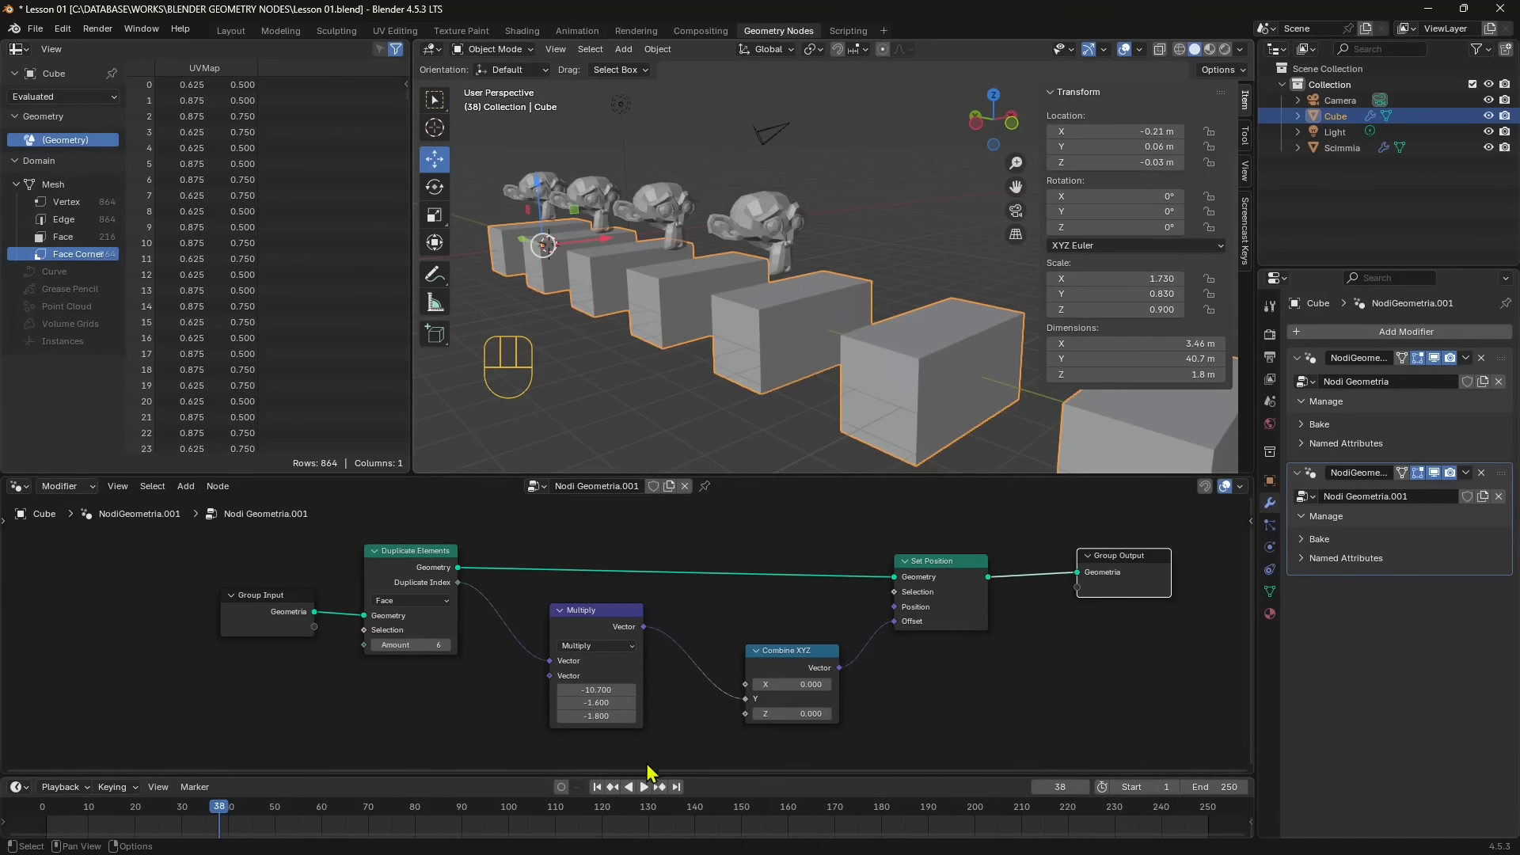
- Set the Multiply node's Y value to -1.1 and nudge the Multiply and Duplicate Elements nodes
mouse_move(597, 702)
mouse_down()
mouse_move(634, 702)
mouse_move(577, 697)
mouse_up()
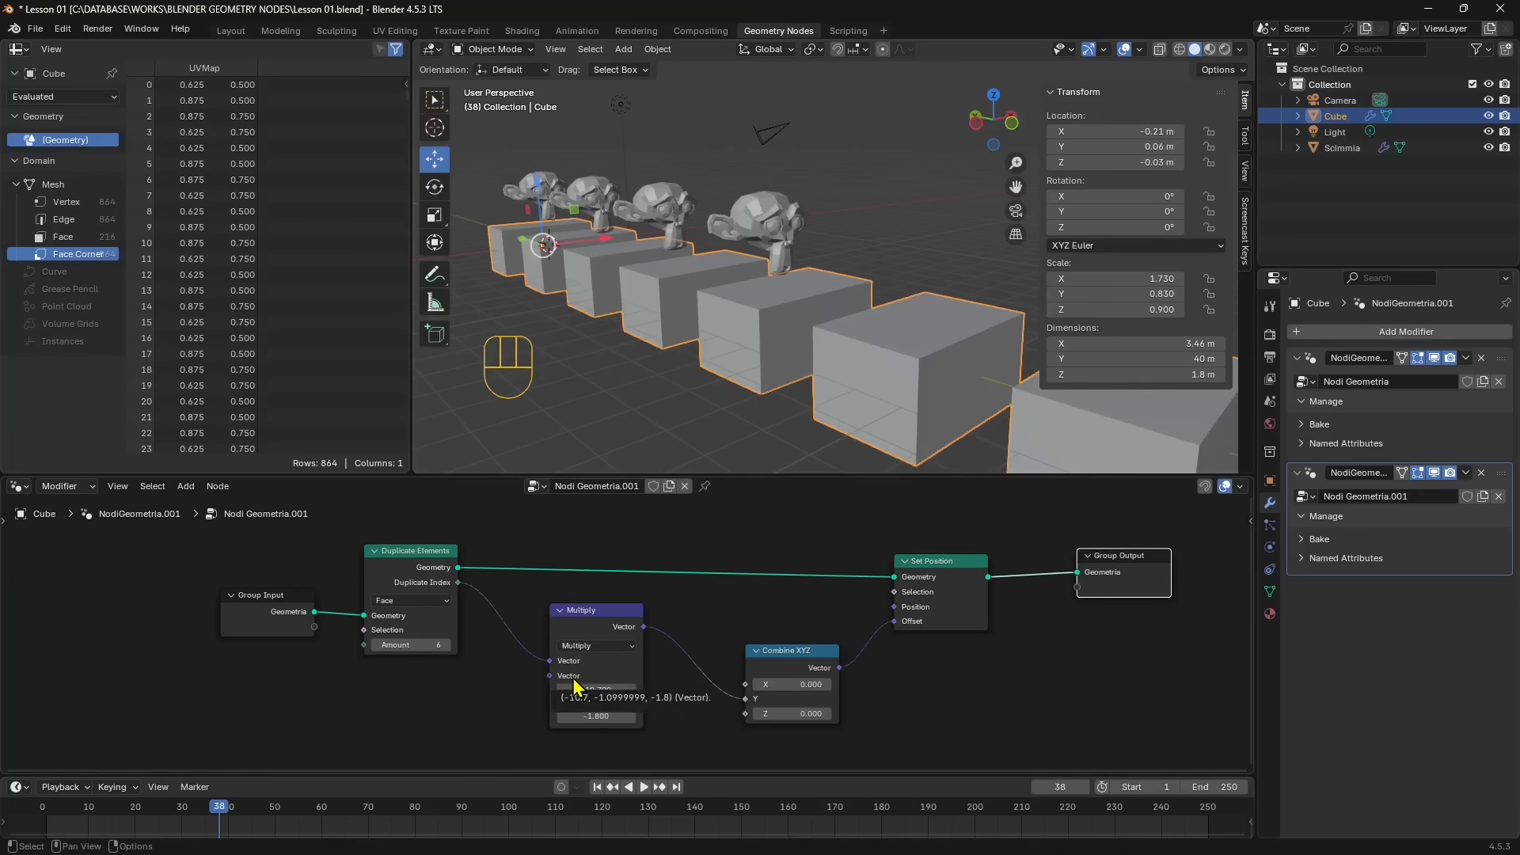
drag(588, 614, 579, 627)
drag(422, 552, 423, 555)
- Set the Duplicate Elements amount to 2 and the Combine XYZ values to X 0.1 and Z -0.4
drag(373, 650, 353, 651)
click(447, 651)
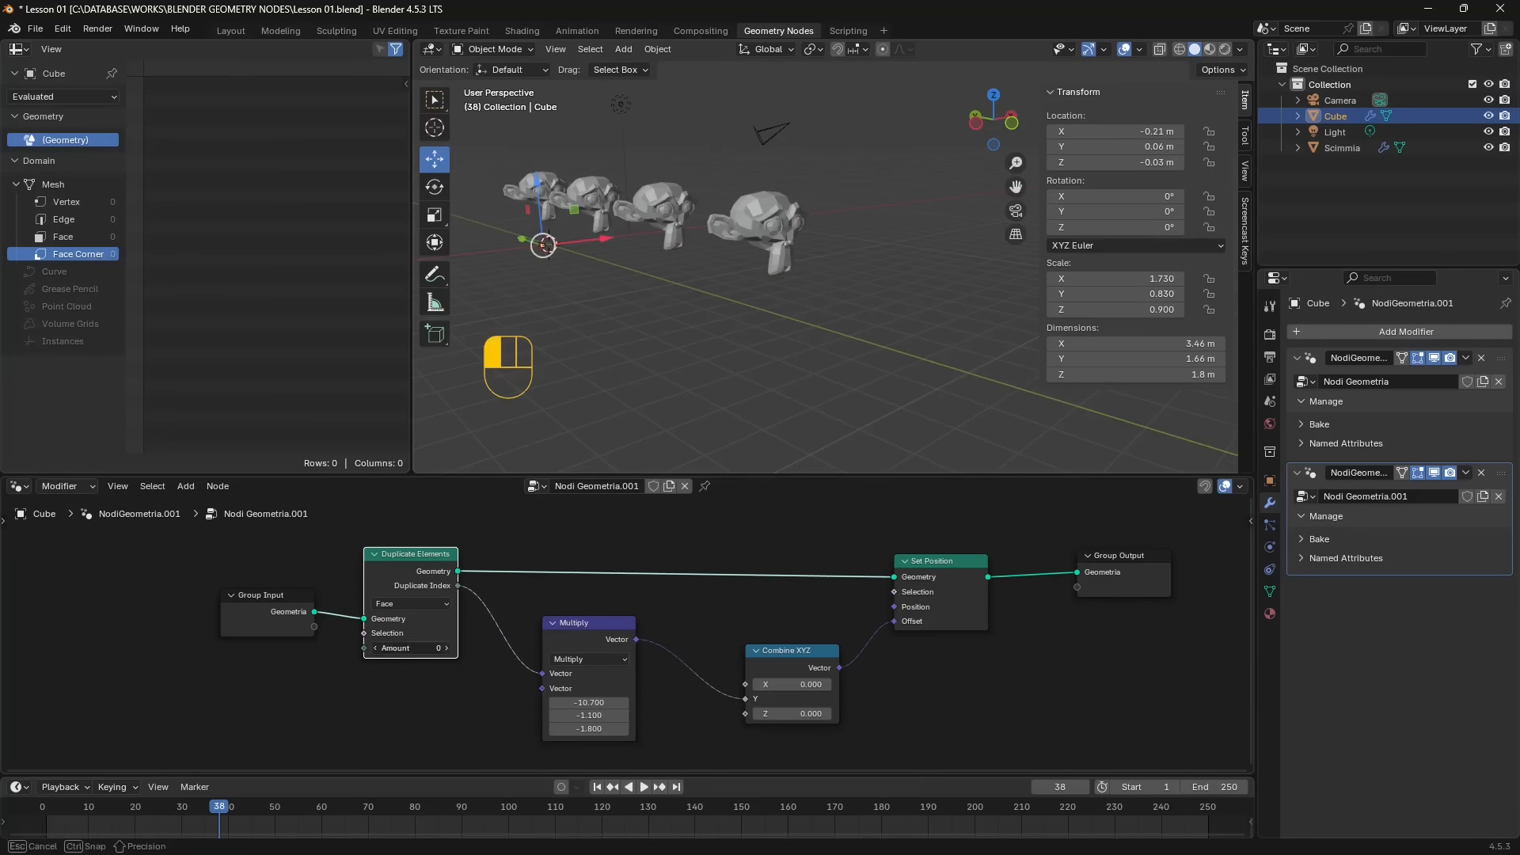
click(447, 651)
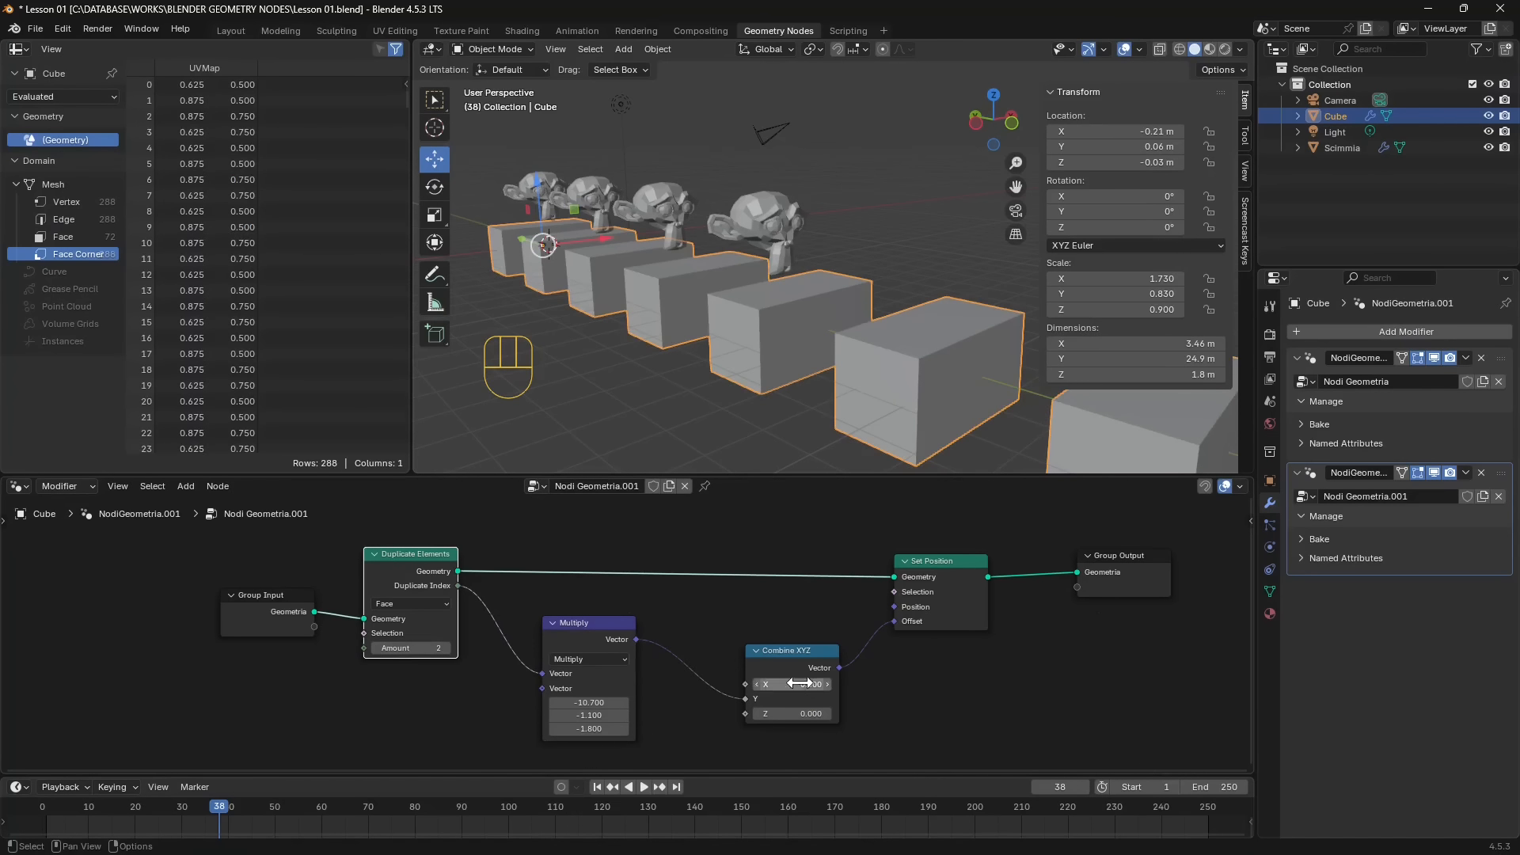
drag(791, 684, 767, 715)
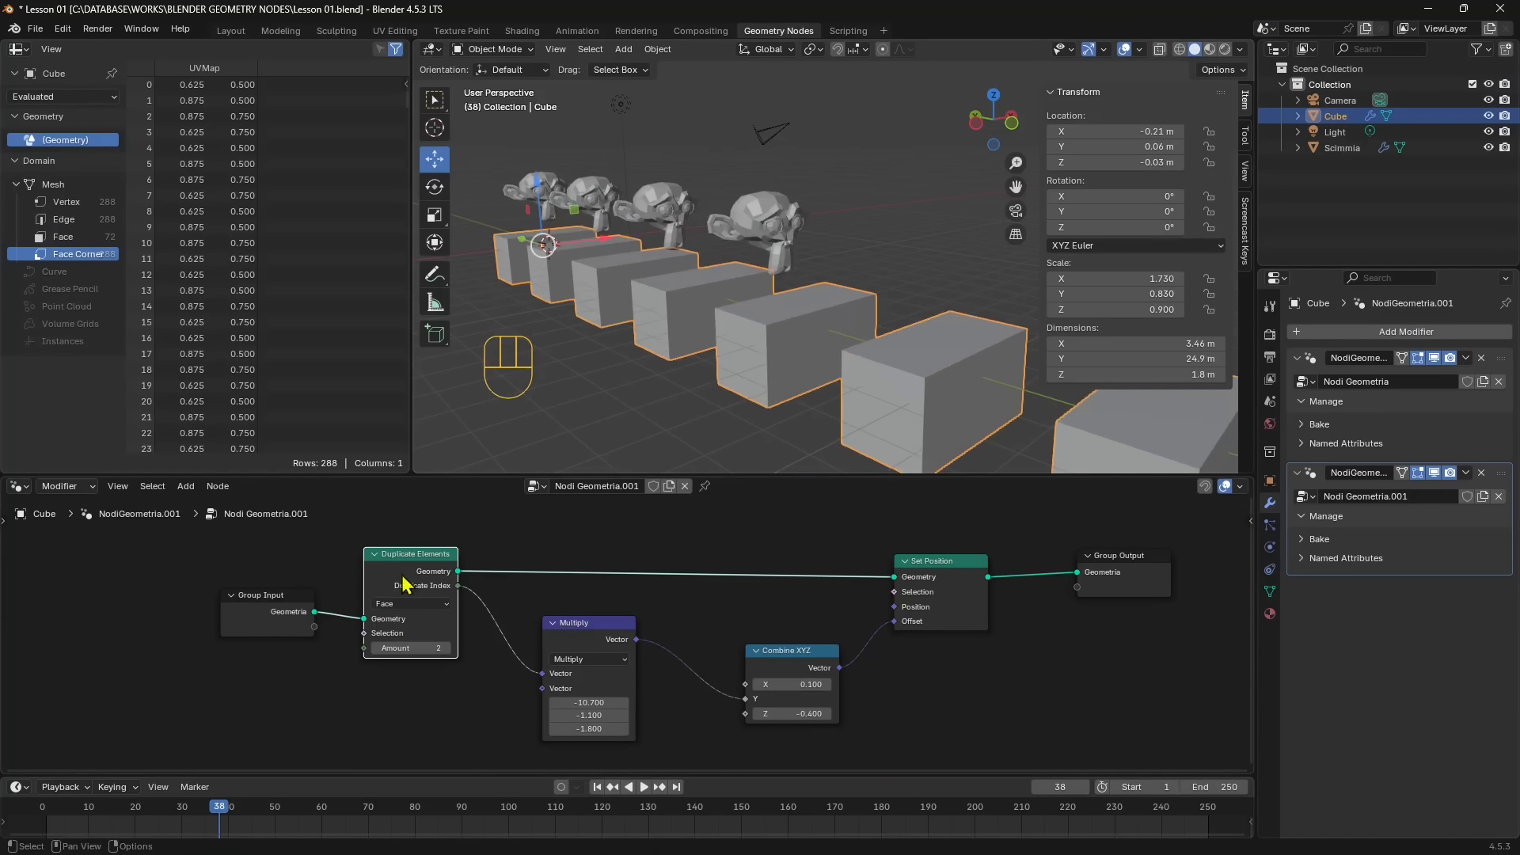
- Spread the Duplicate Elements, Group Input, Set Position and Group Output nodes outward from the Multiply and Combine XYZ nodes
drag(417, 554, 415, 538)
click(281, 608)
drag(278, 606, 241, 603)
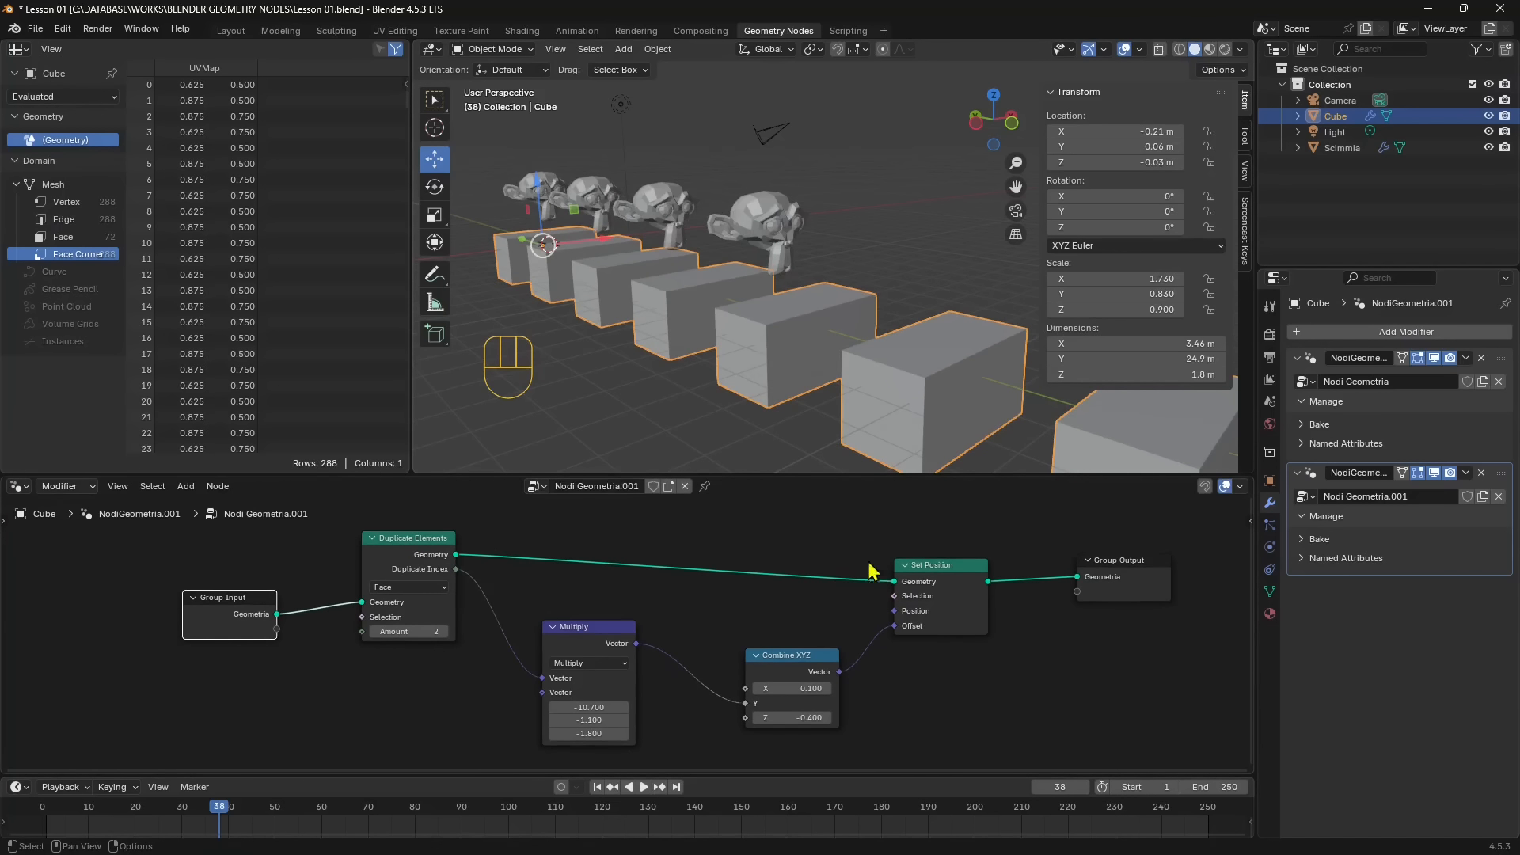
drag(948, 569, 930, 537)
drag(1100, 552, 1102, 544)
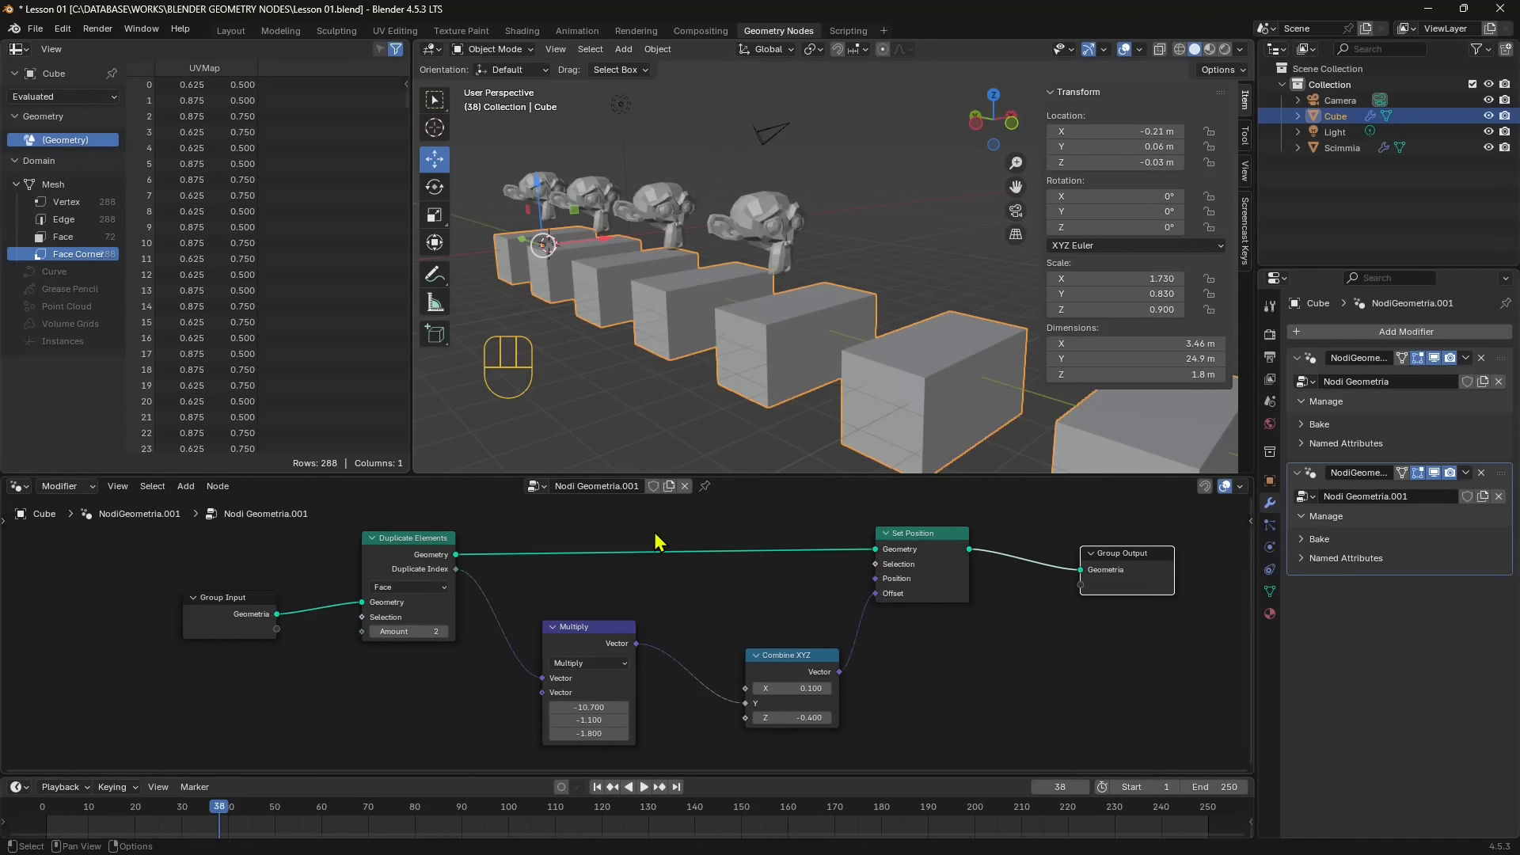
- Reopen the recent file Untitled.blend without saving the changes to Lesson 01.blend
click(34, 28)
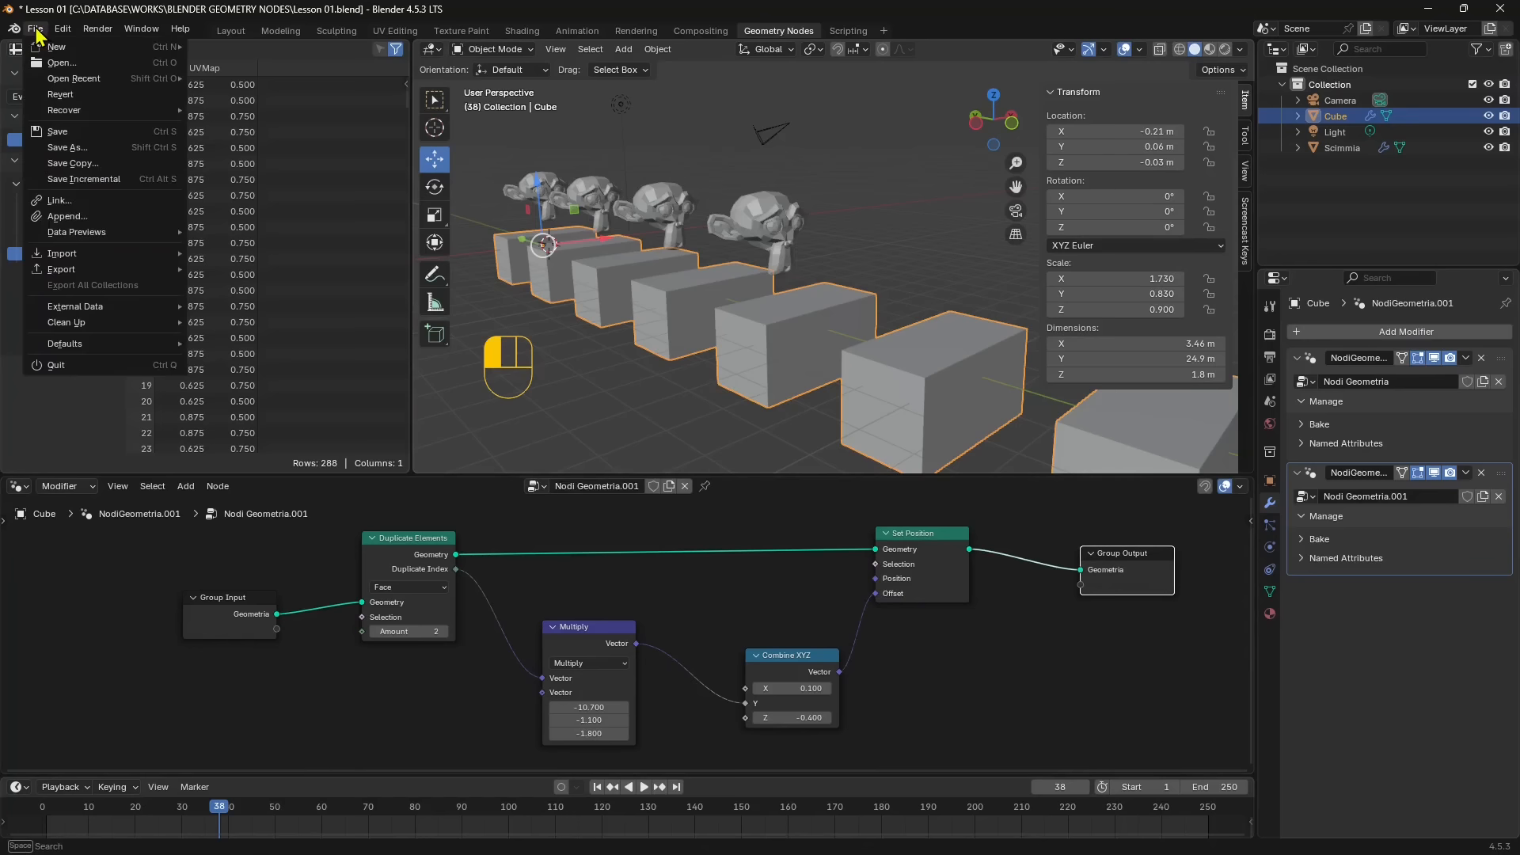
mouse_move(83, 112)
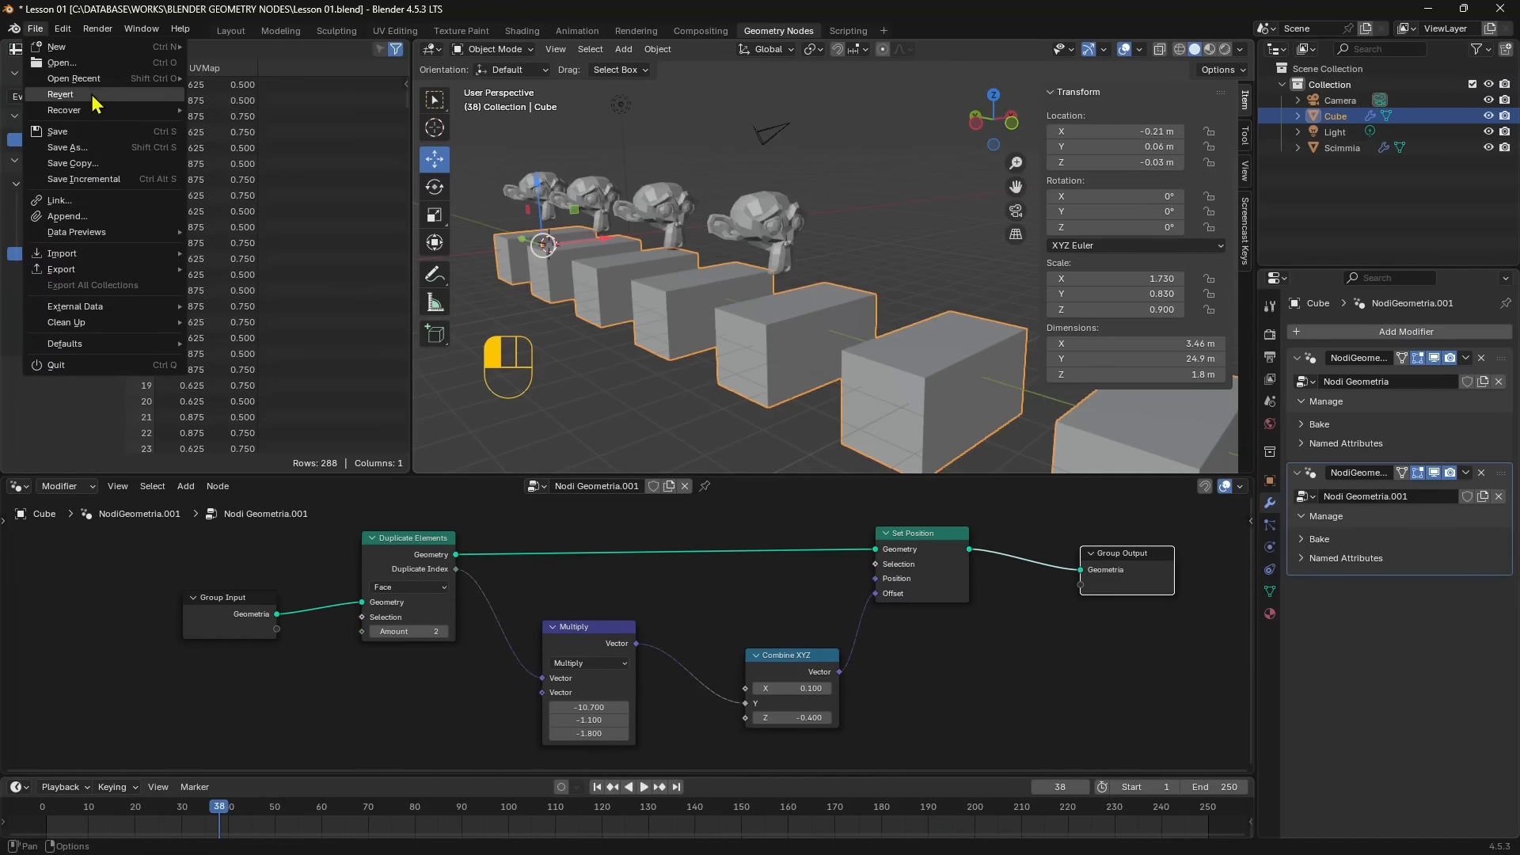
mouse_move(103, 78)
click(298, 95)
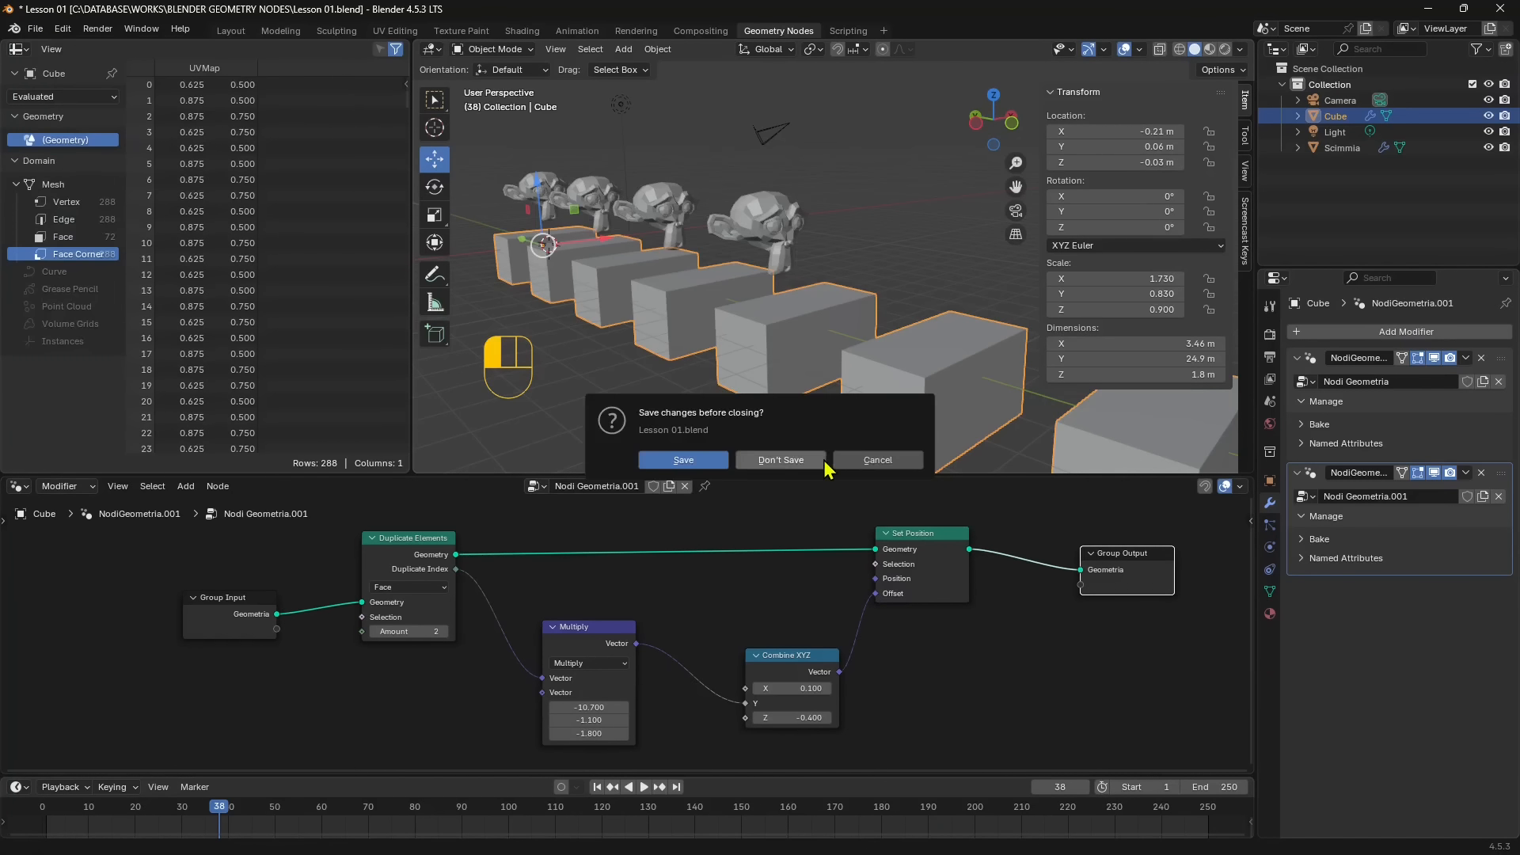
click(822, 462)
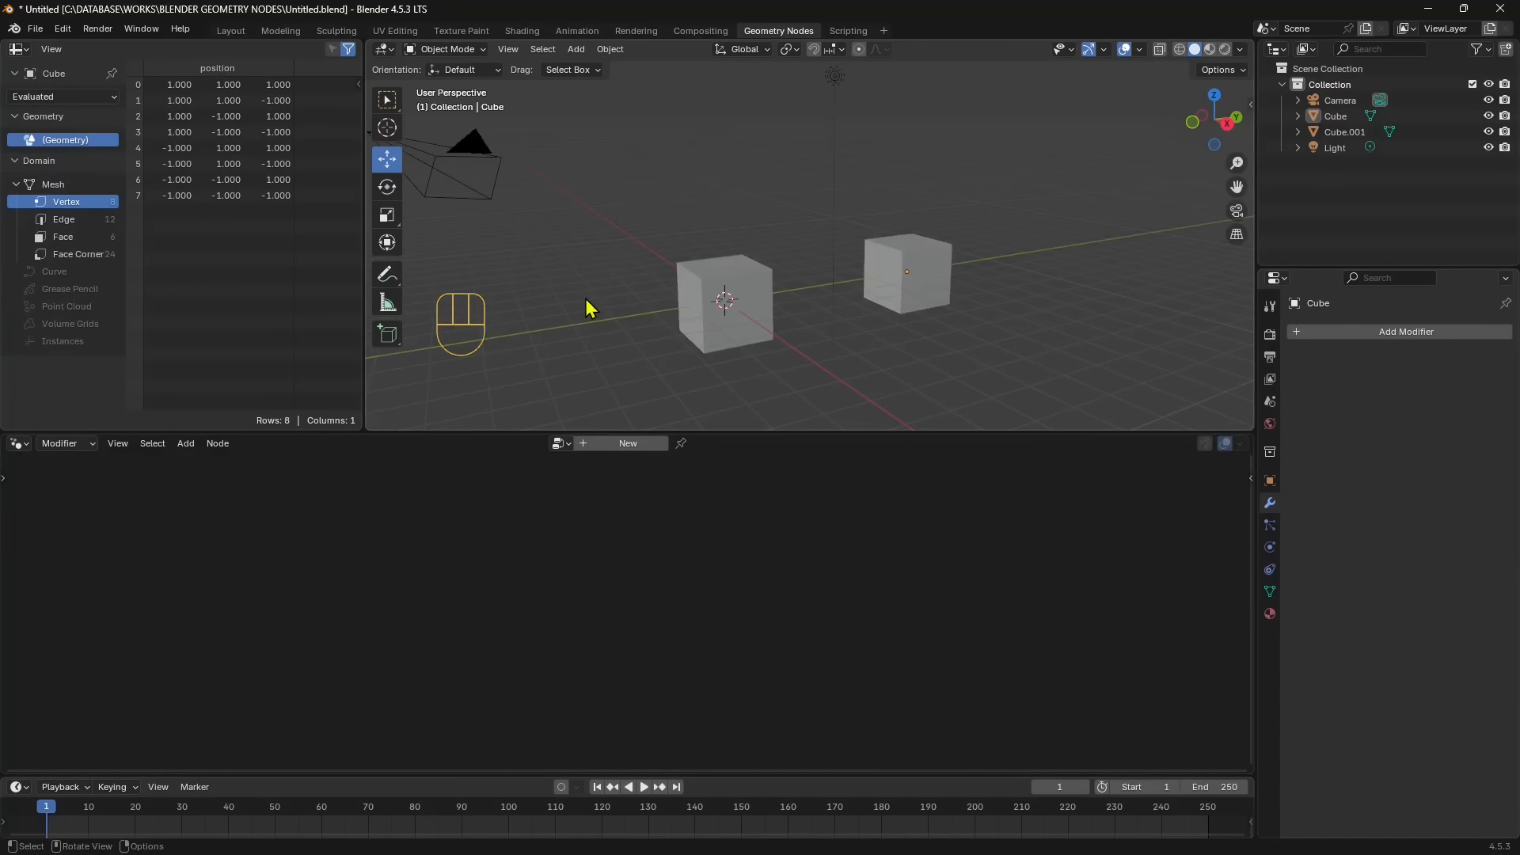
- Select the two cubes in turn and delete the one offset from the origin
click(902, 282)
click(720, 320)
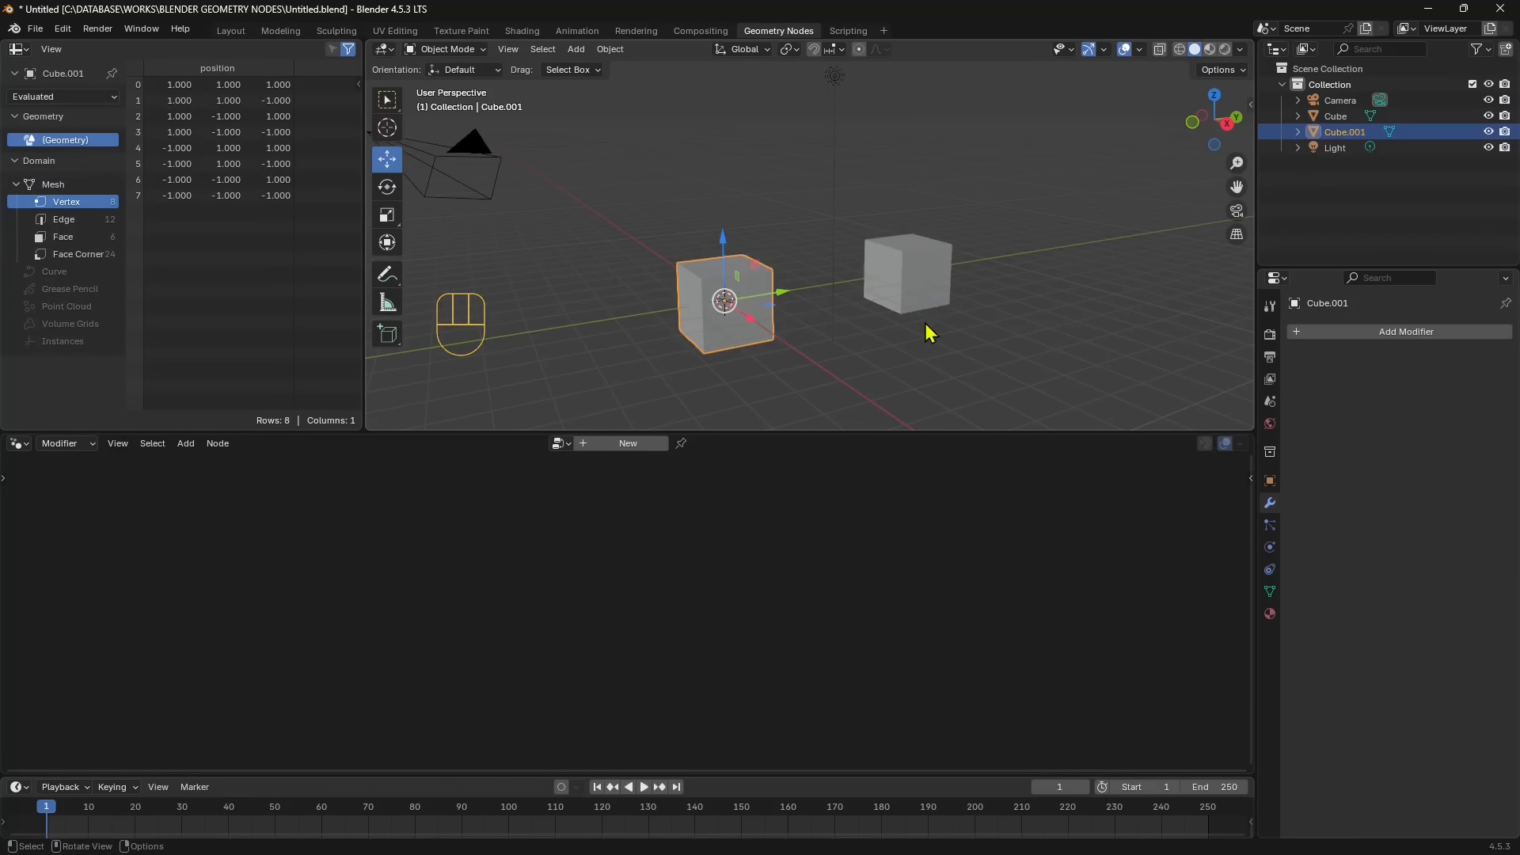
click(930, 298)
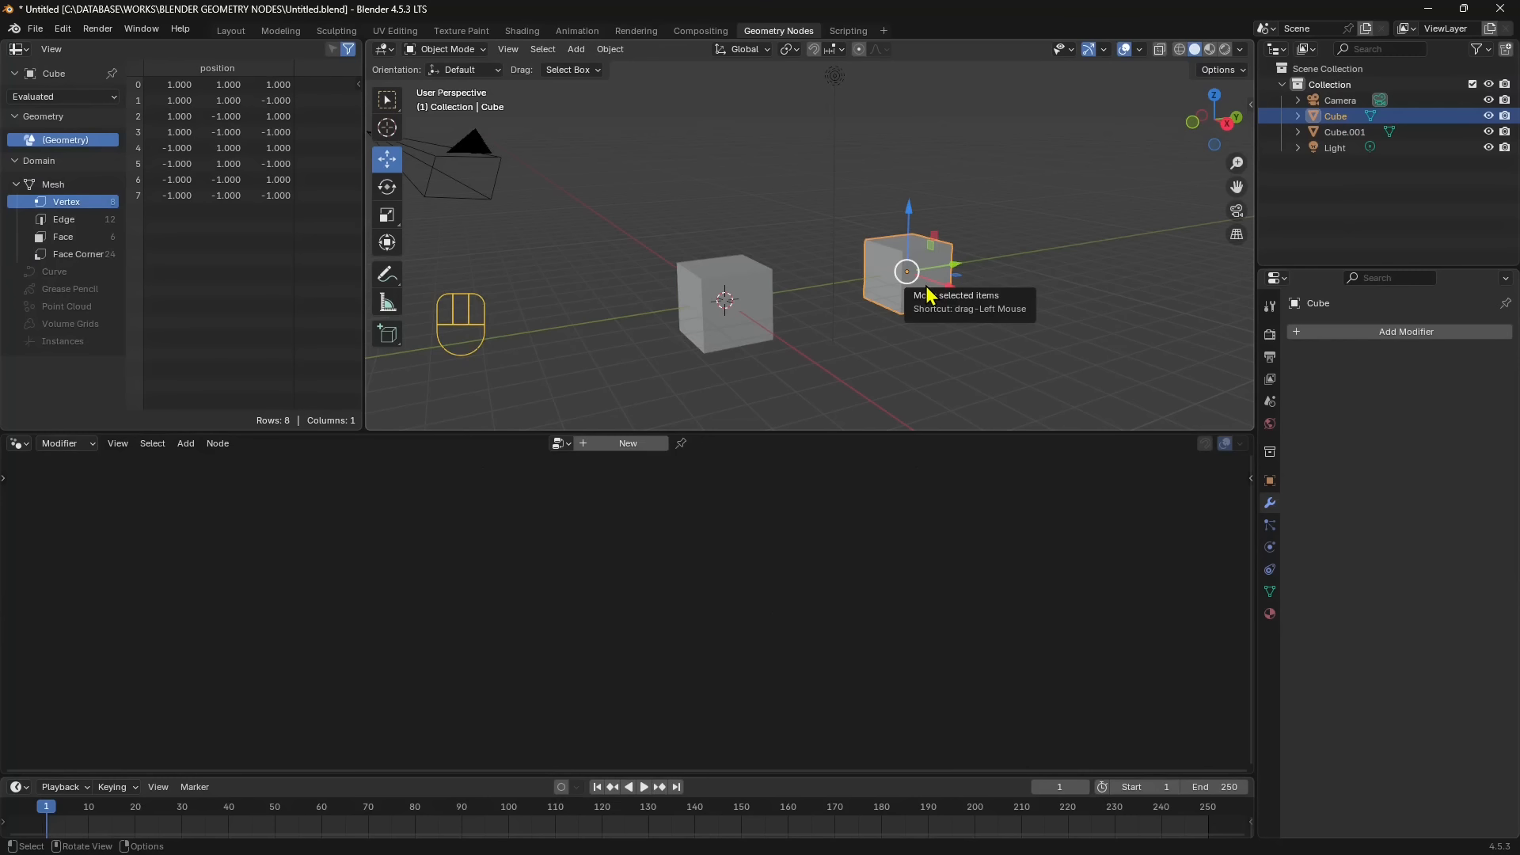
click(995, 319)
click(887, 294)
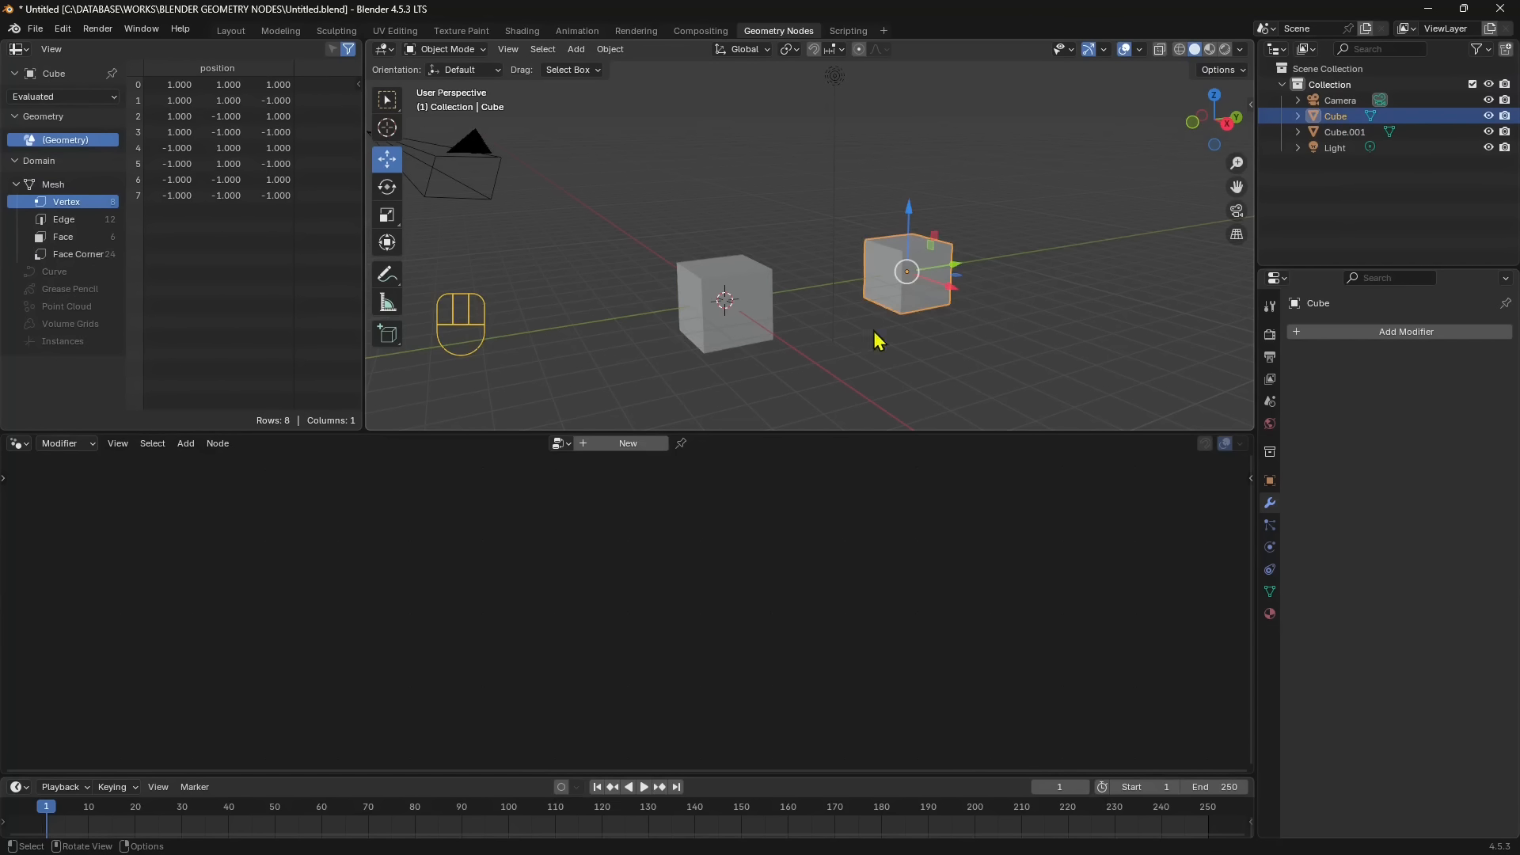
key(Delete)
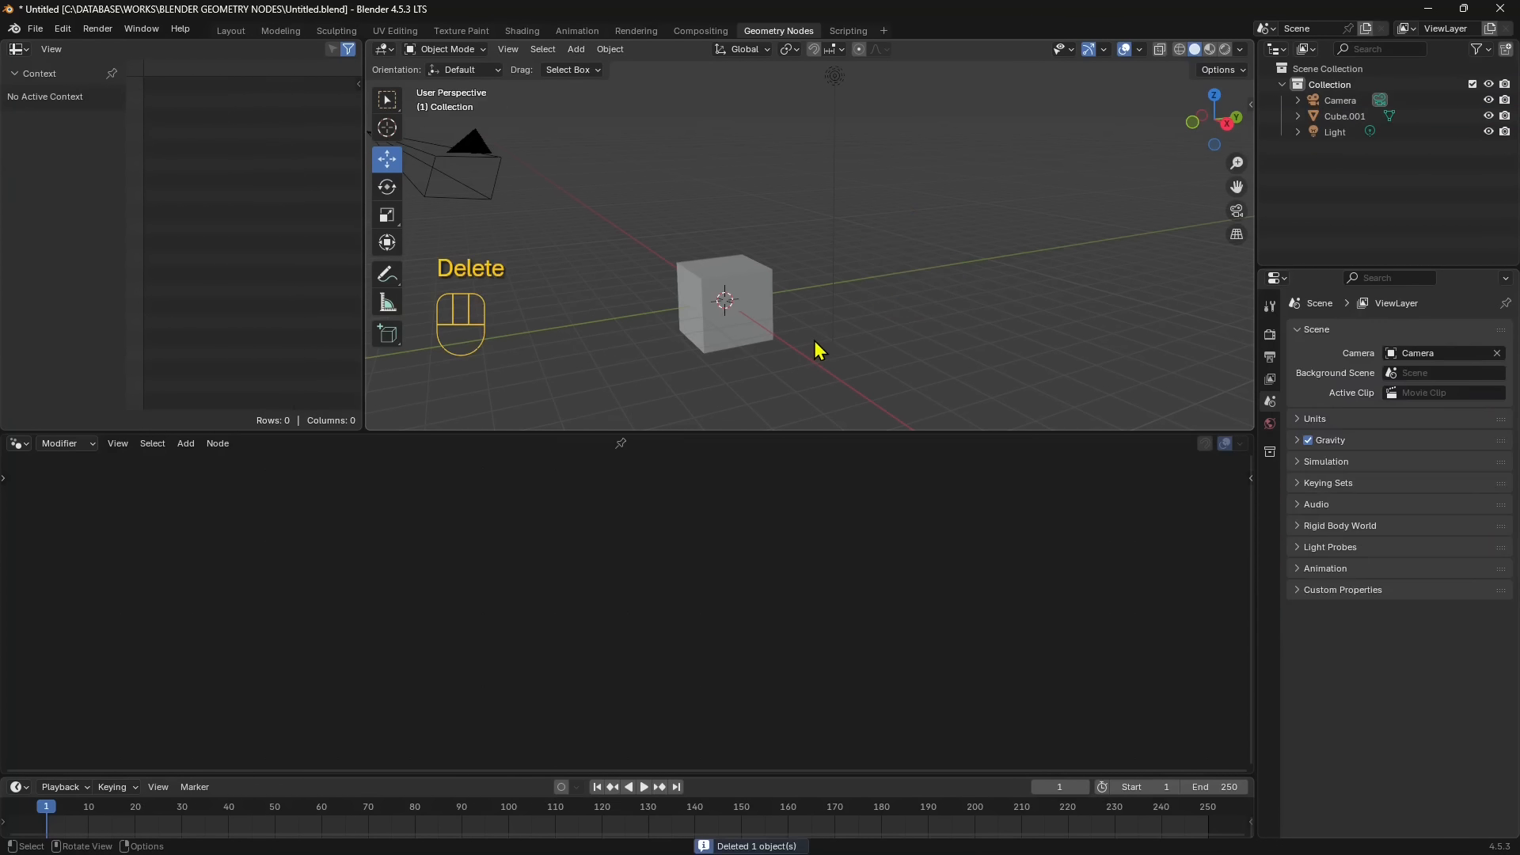
- Create a new geometry node tree on the remaining cube and move its Group Input and Group Output nodes apart
click(743, 298)
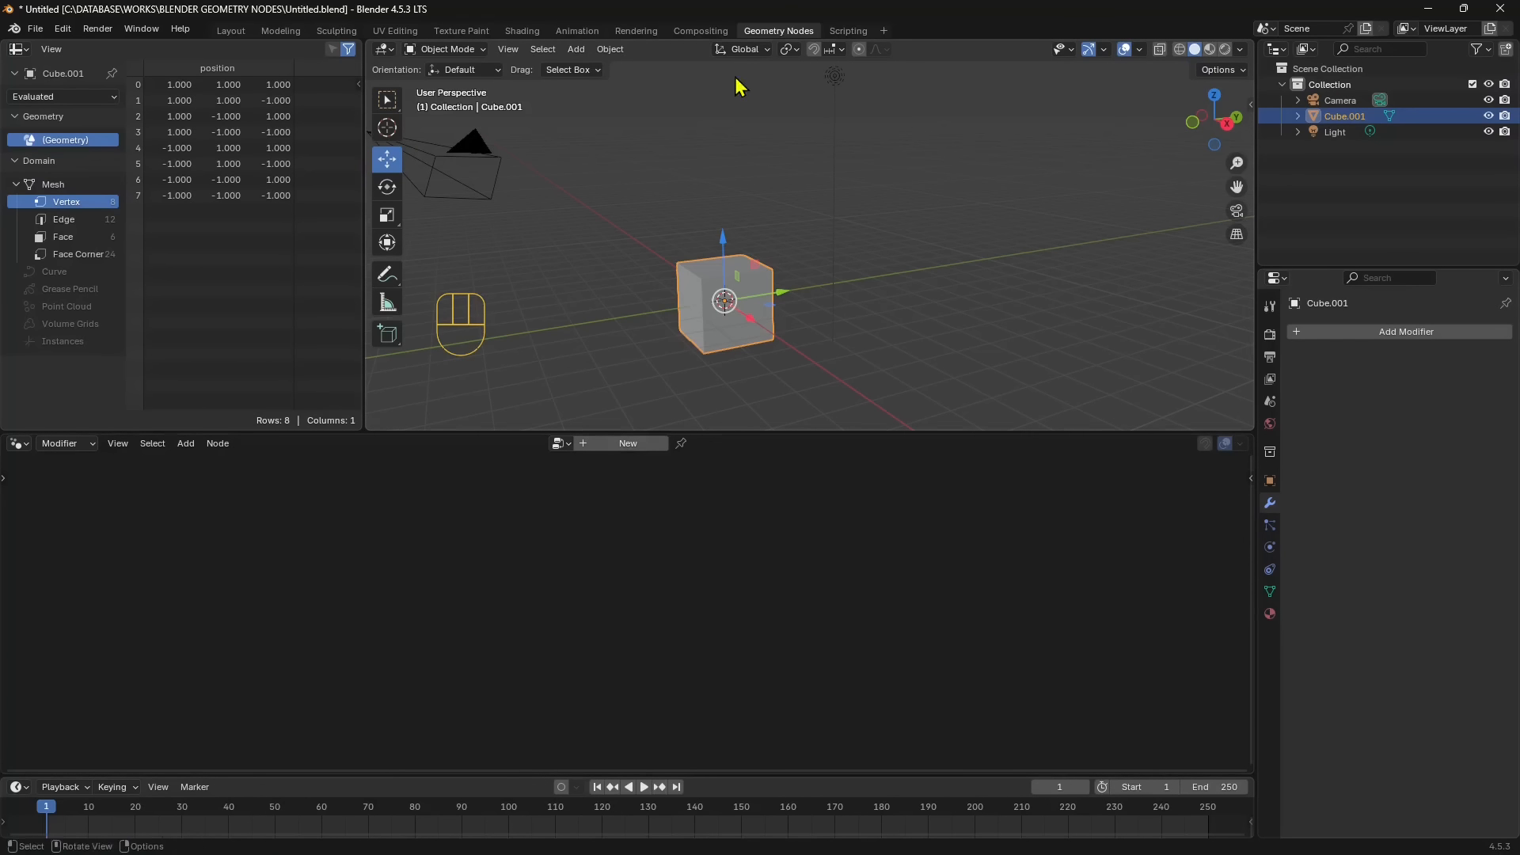
click(619, 448)
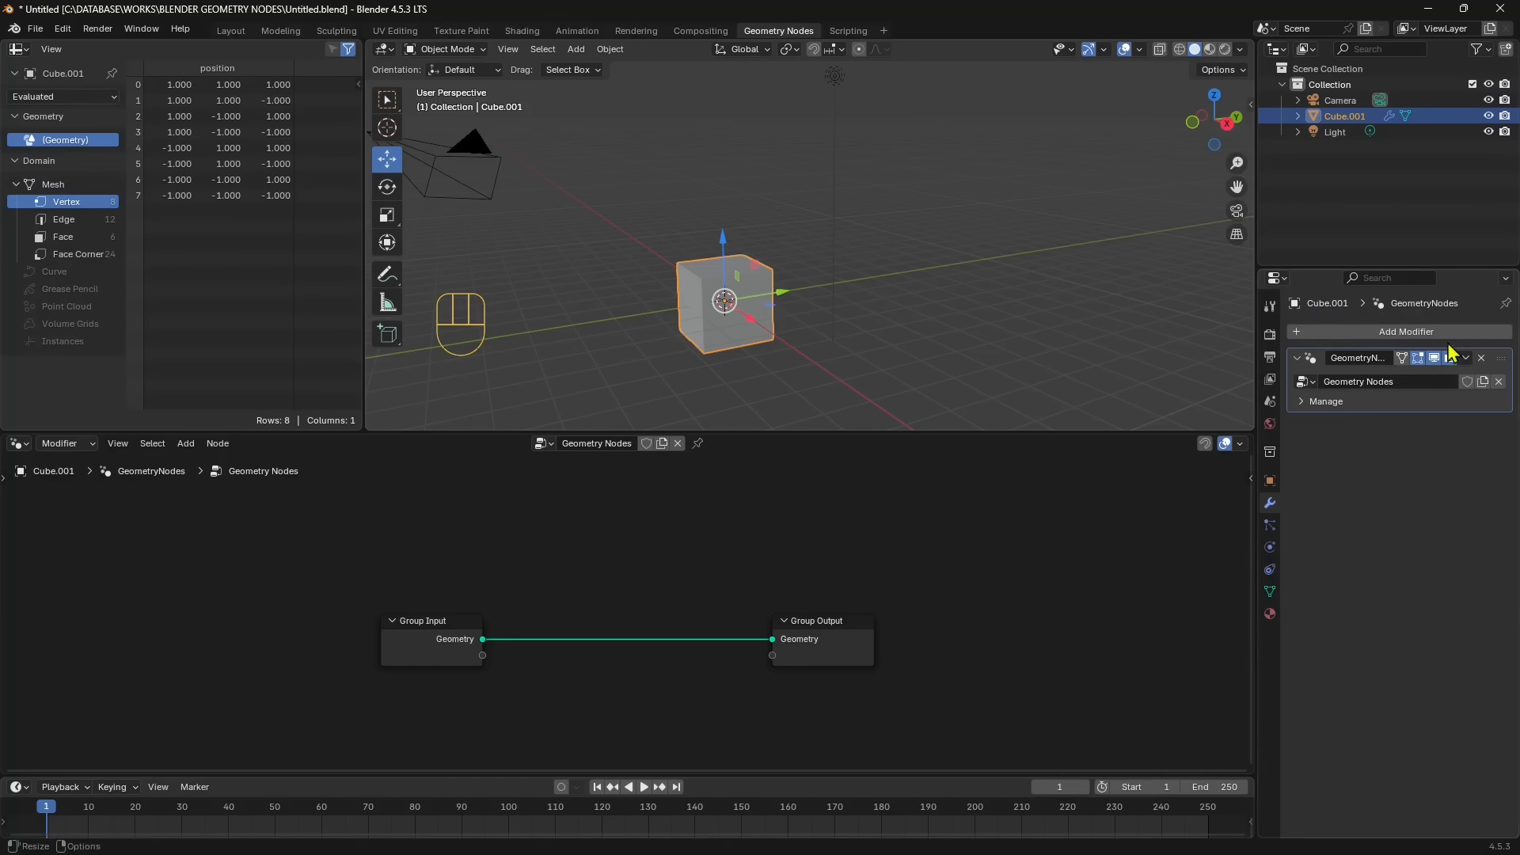
drag(845, 616, 869, 597)
drag(449, 630, 446, 596)
drag(854, 603, 915, 588)
mouse_move(424, 601)
mouse_down()
mouse_move(397, 576)
mouse_move(408, 618)
mouse_up()
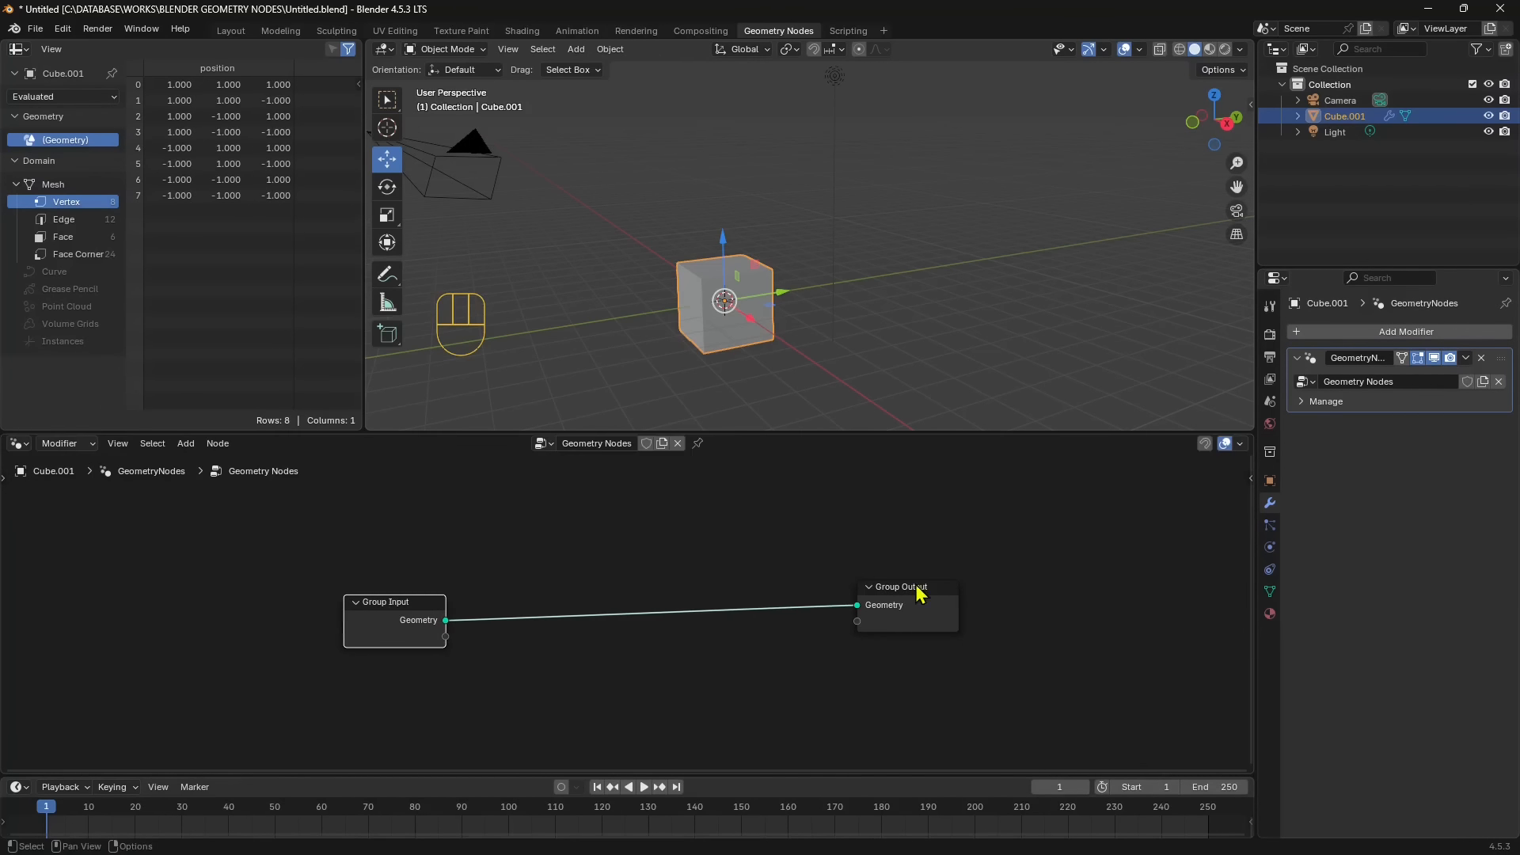
drag(920, 596, 956, 593)
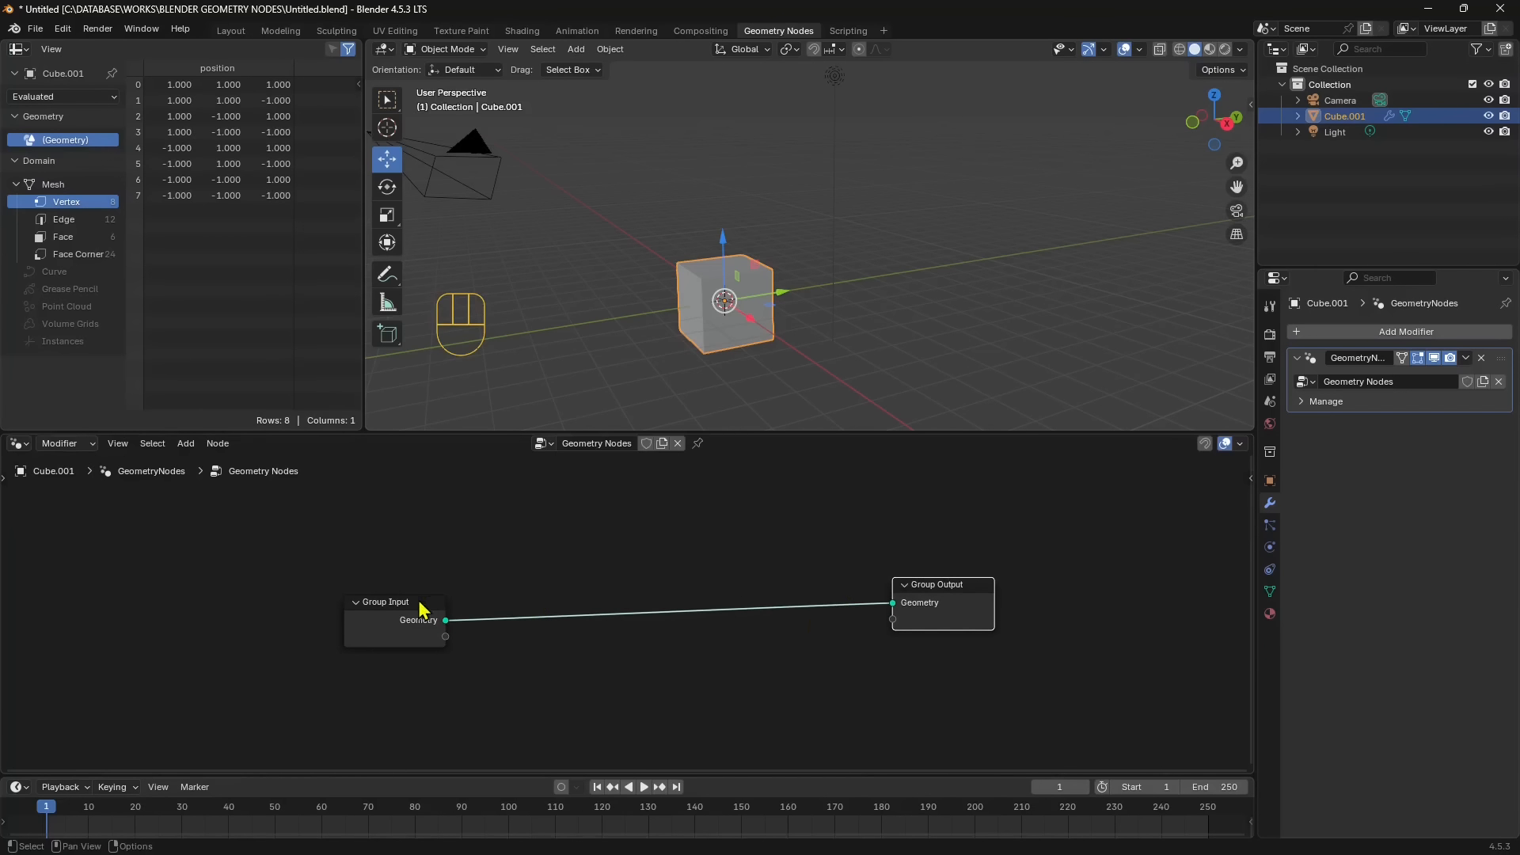
drag(422, 609, 396, 608)
click(974, 597)
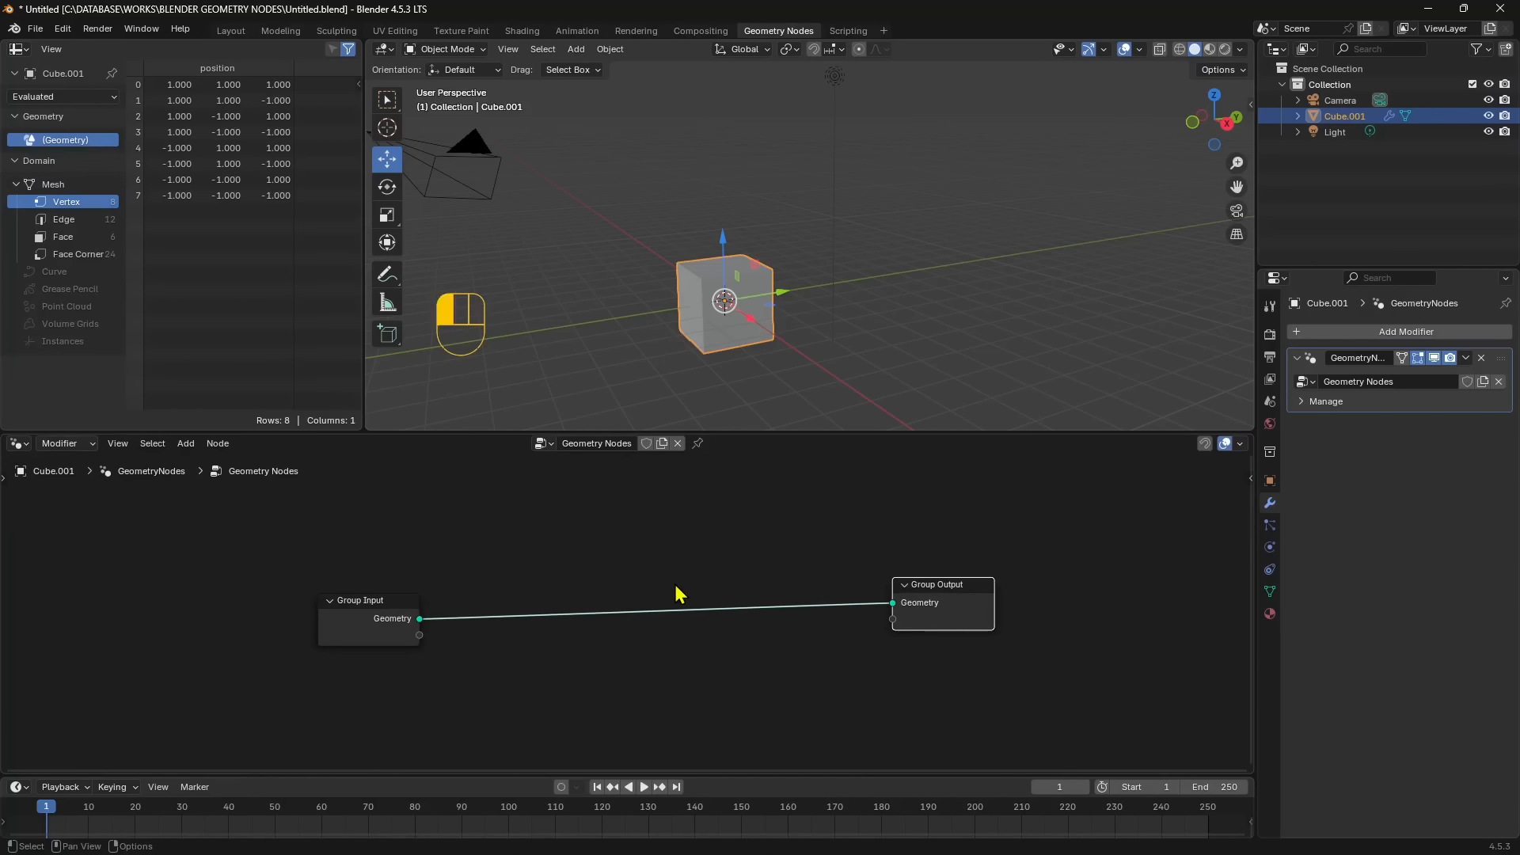
click(679, 594)
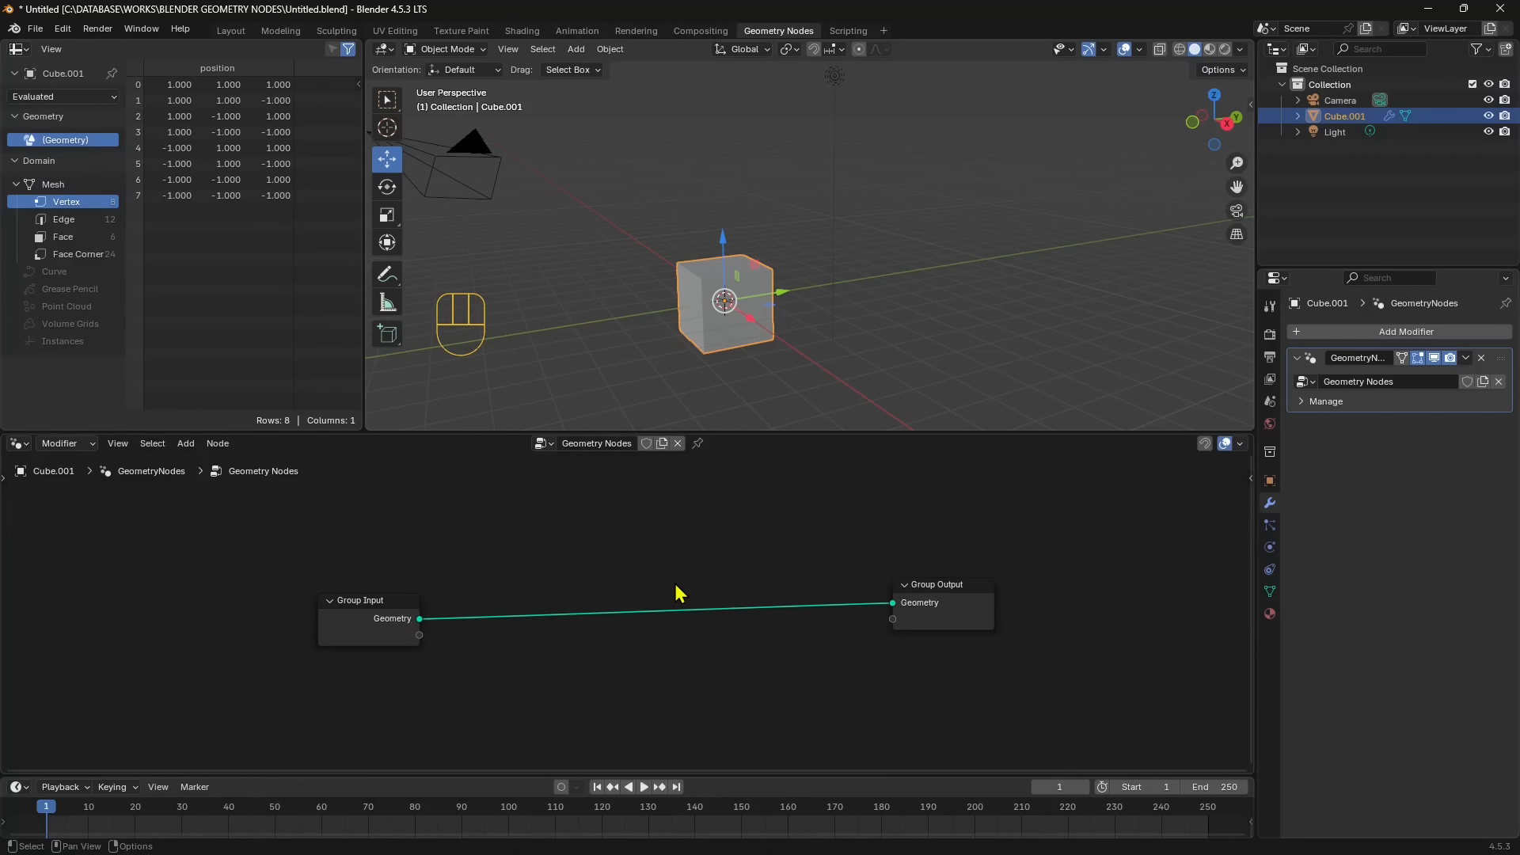
- Browse the categories of nodes that can be added, such as Attribute, Curve, Grease Pencil and Mesh, without adding any
key(shift+a)
click(185, 448)
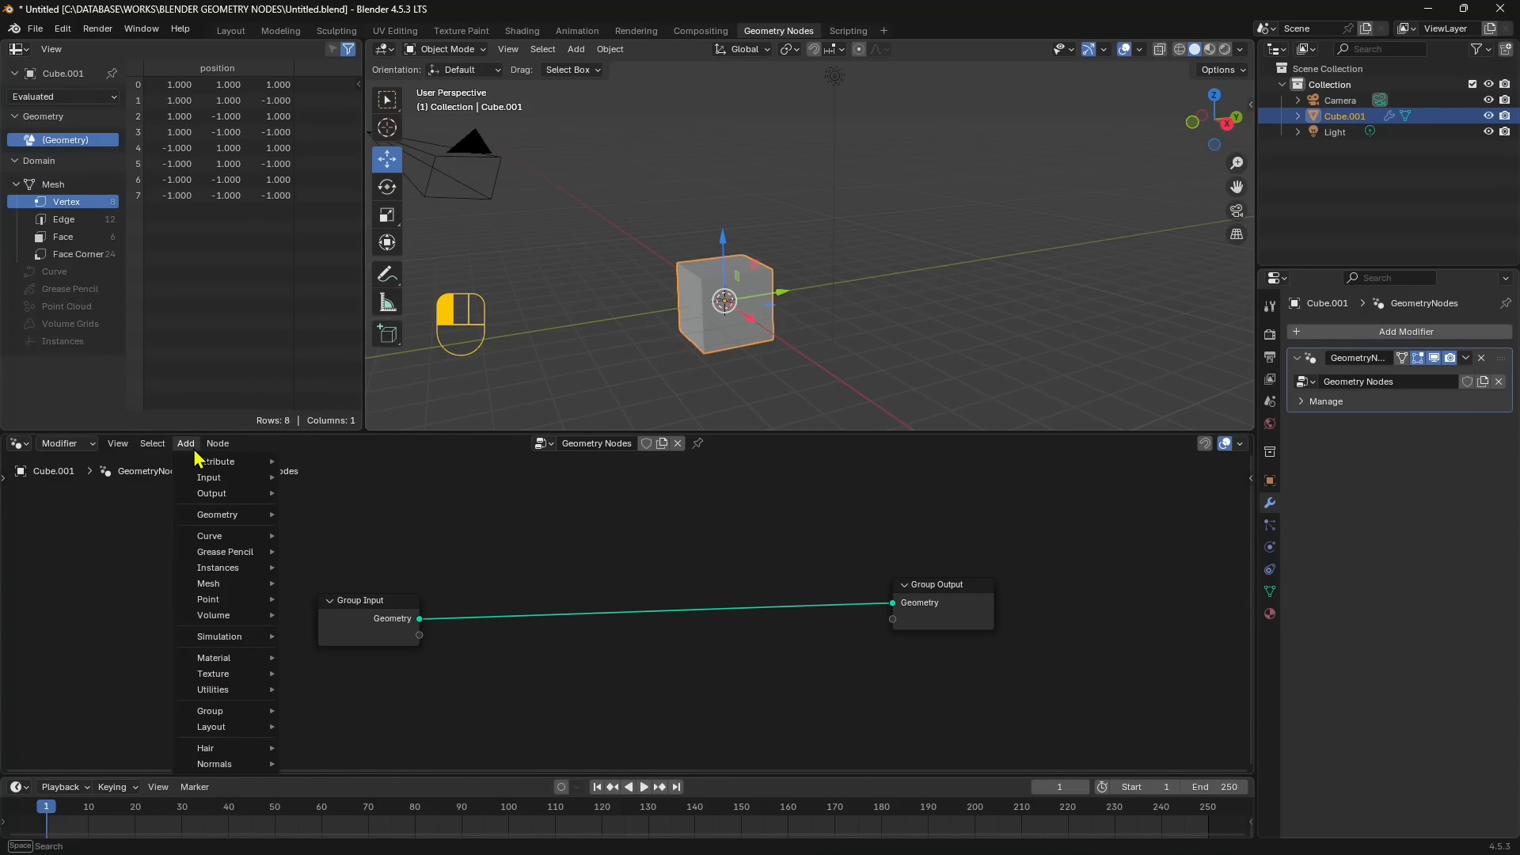
mouse_move(189, 463)
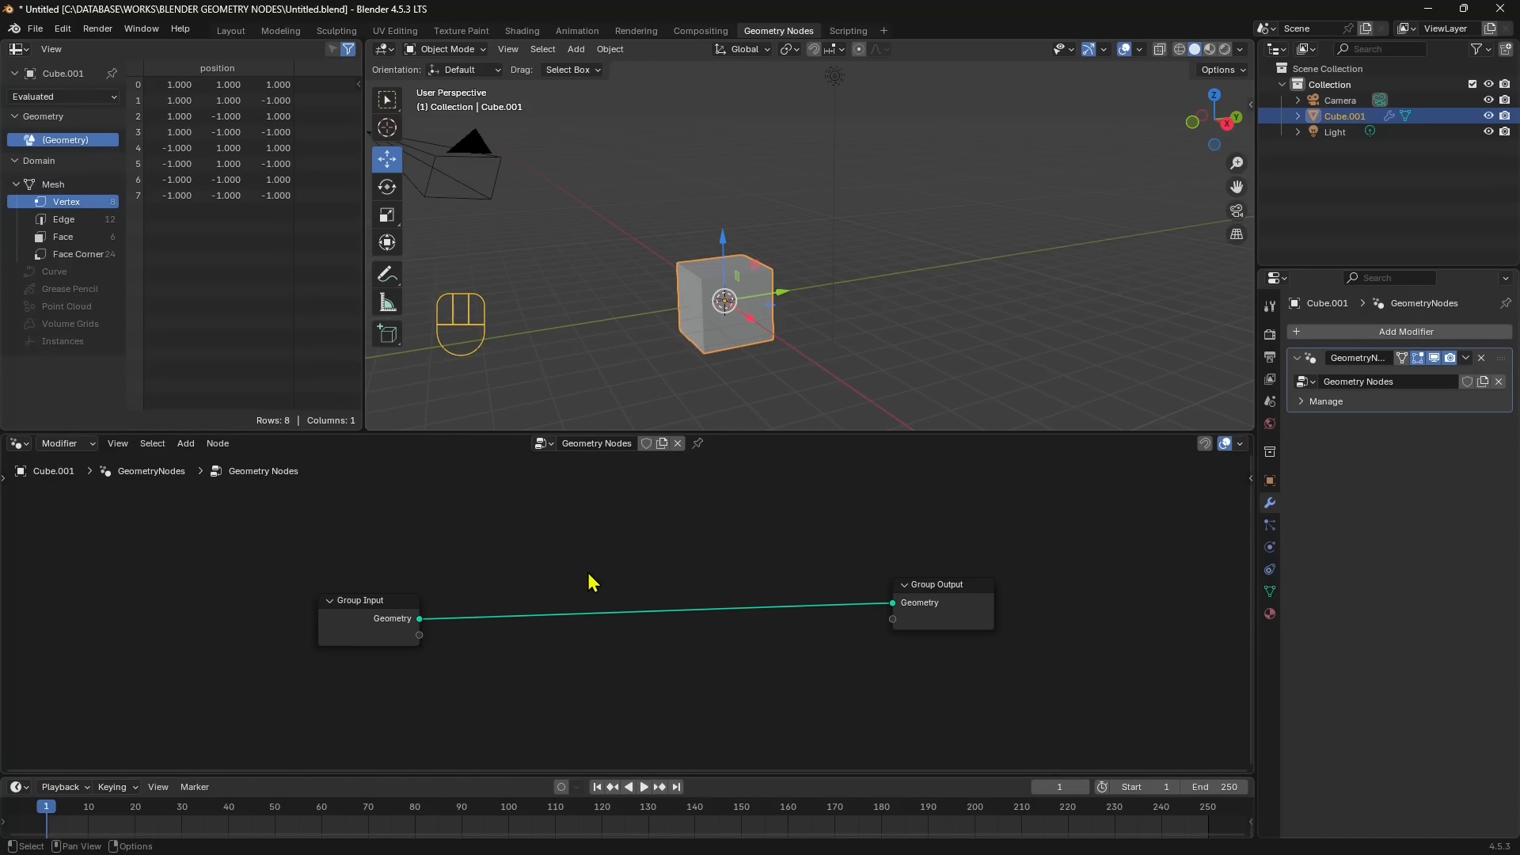
key(shift+a)
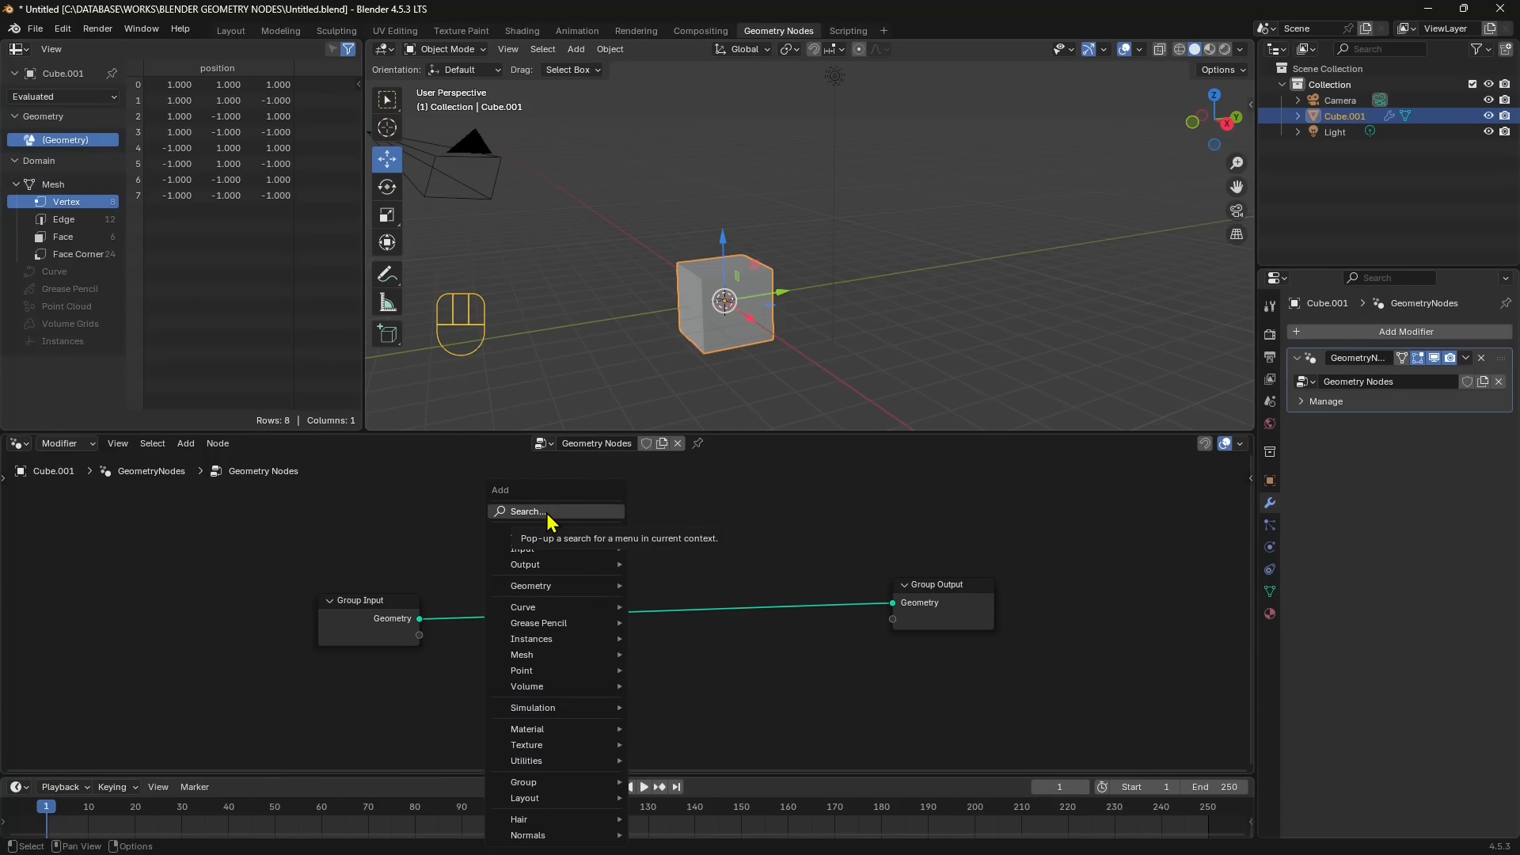
mouse_move(548, 534)
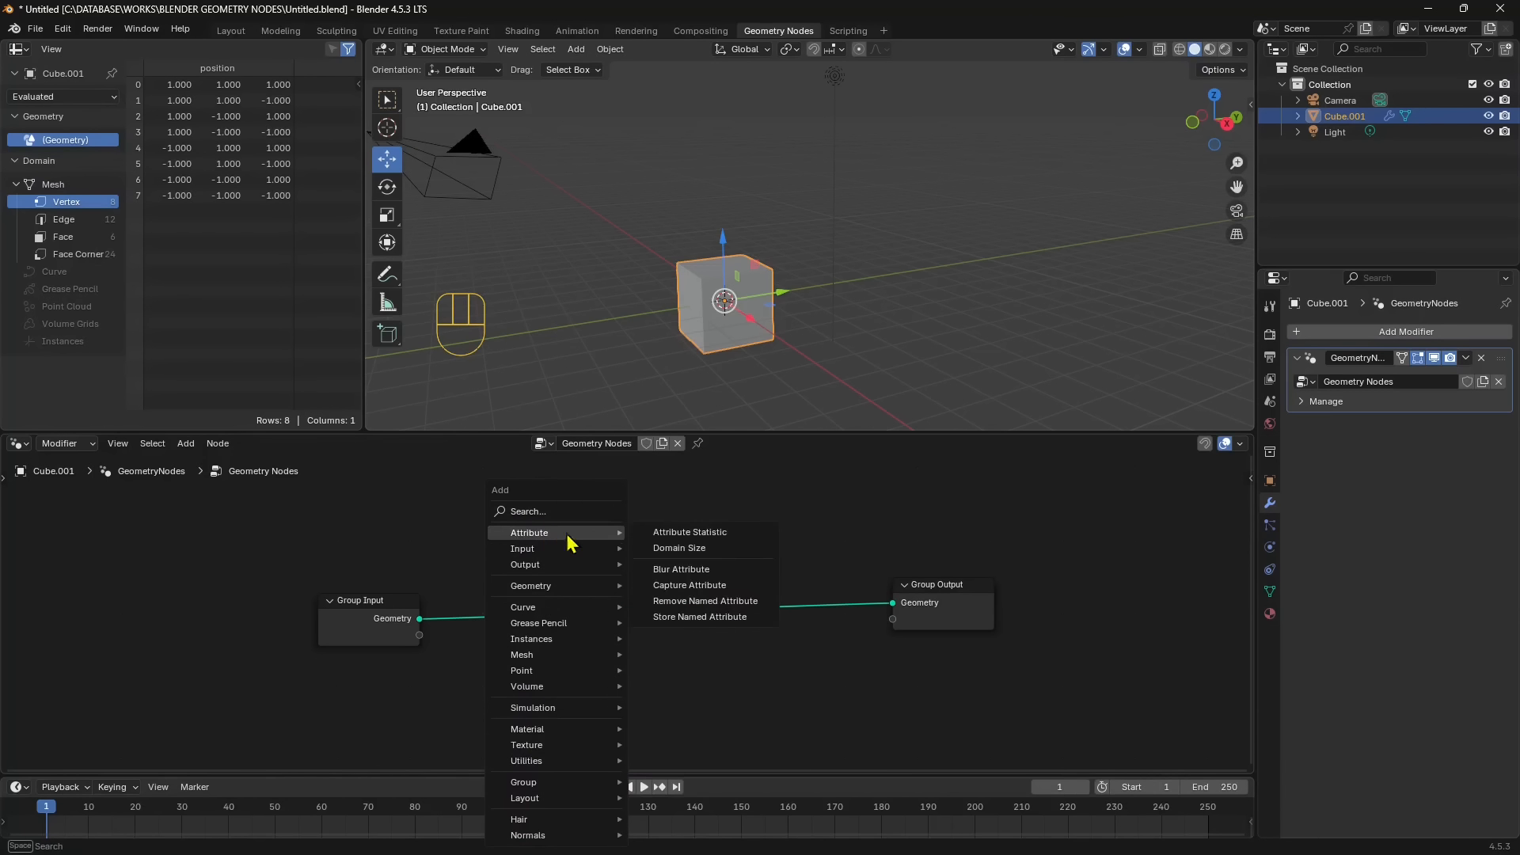
mouse_move(574, 565)
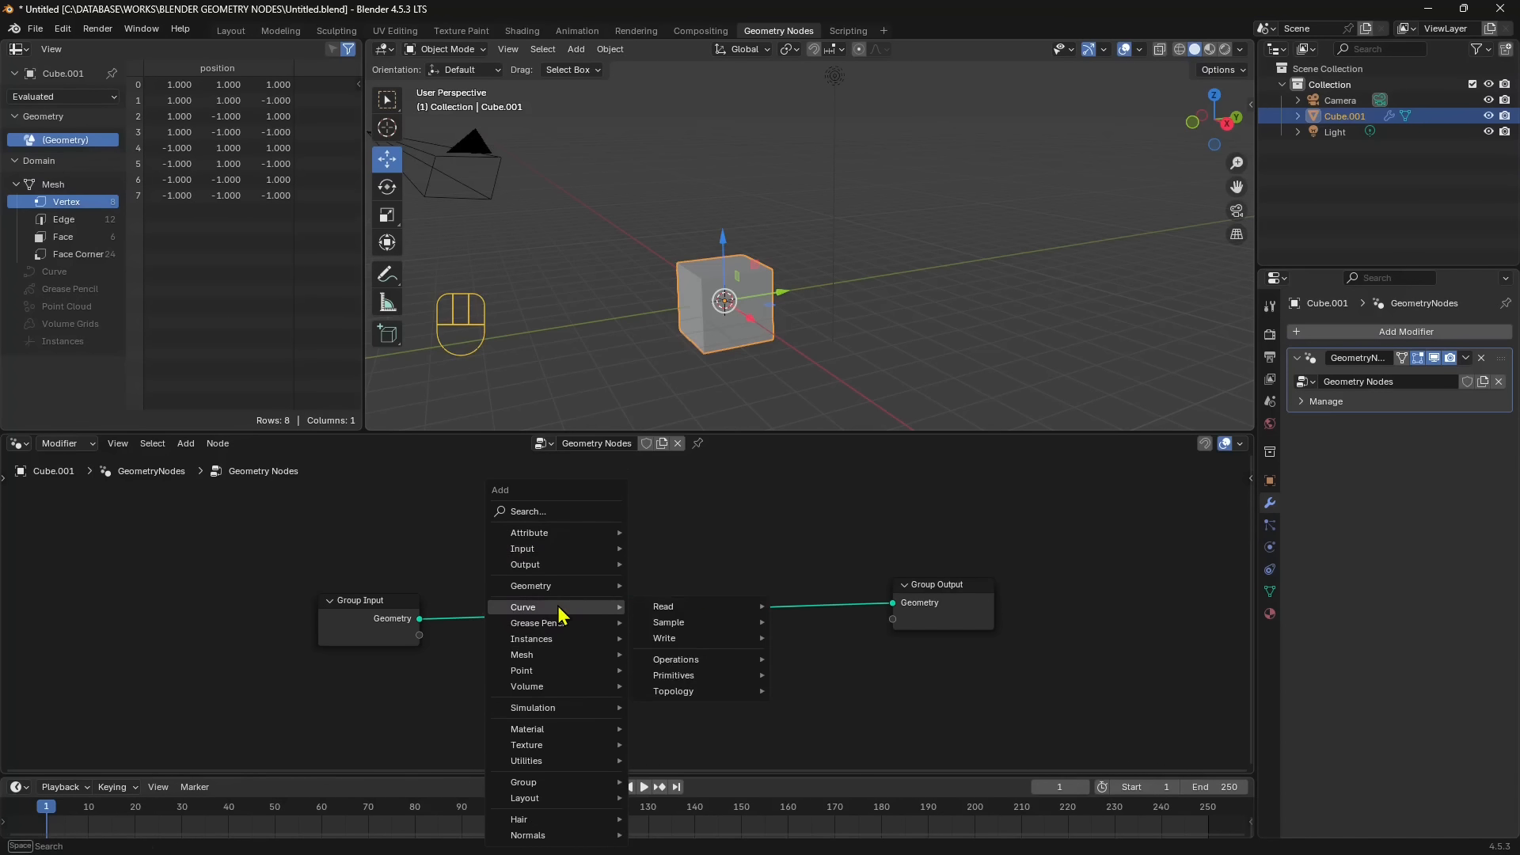
mouse_move(555, 660)
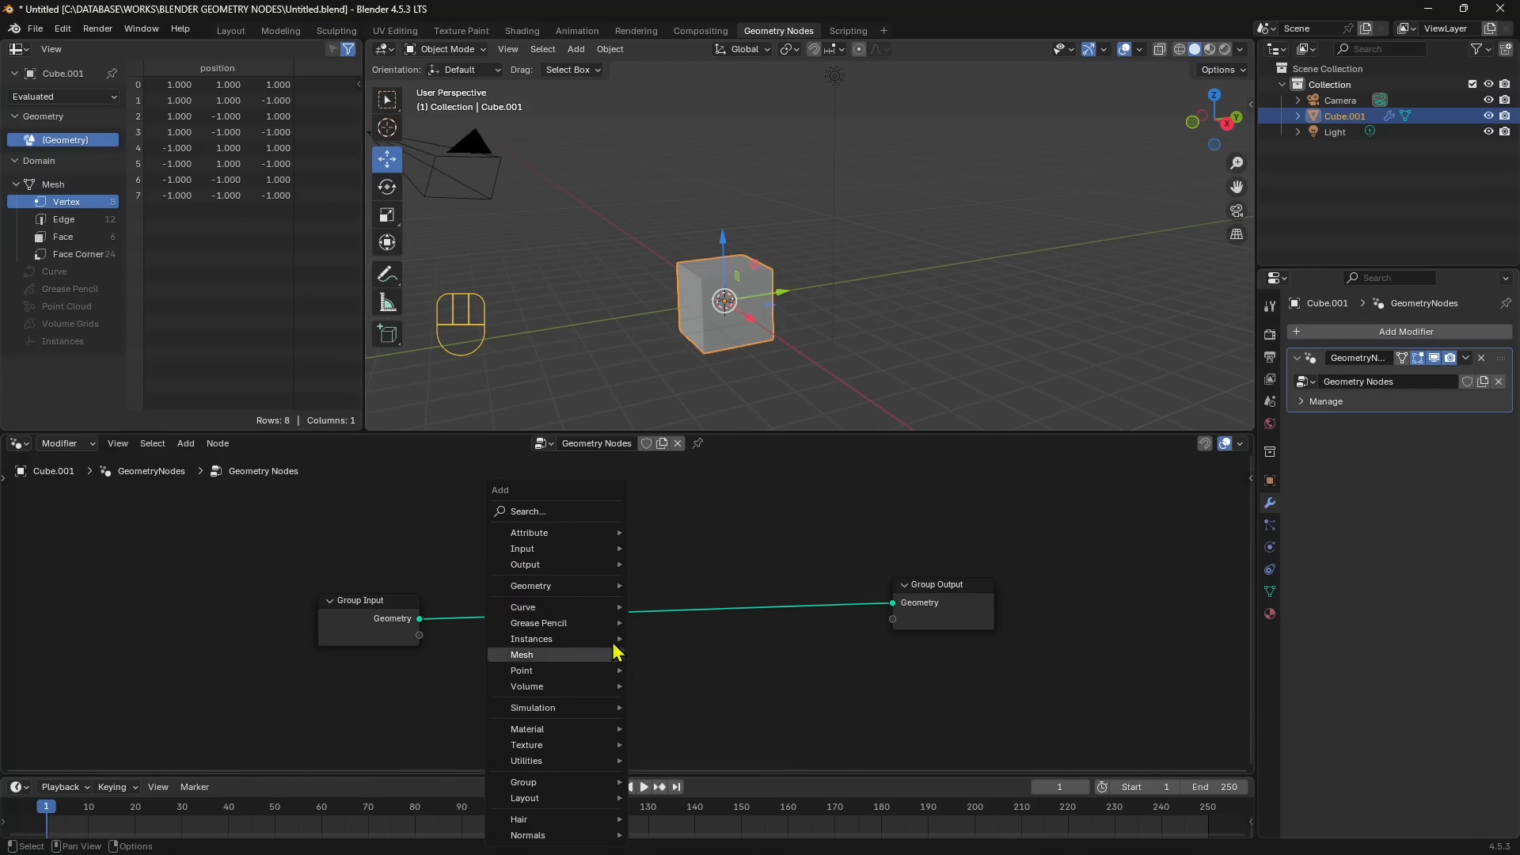
mouse_move(602, 620)
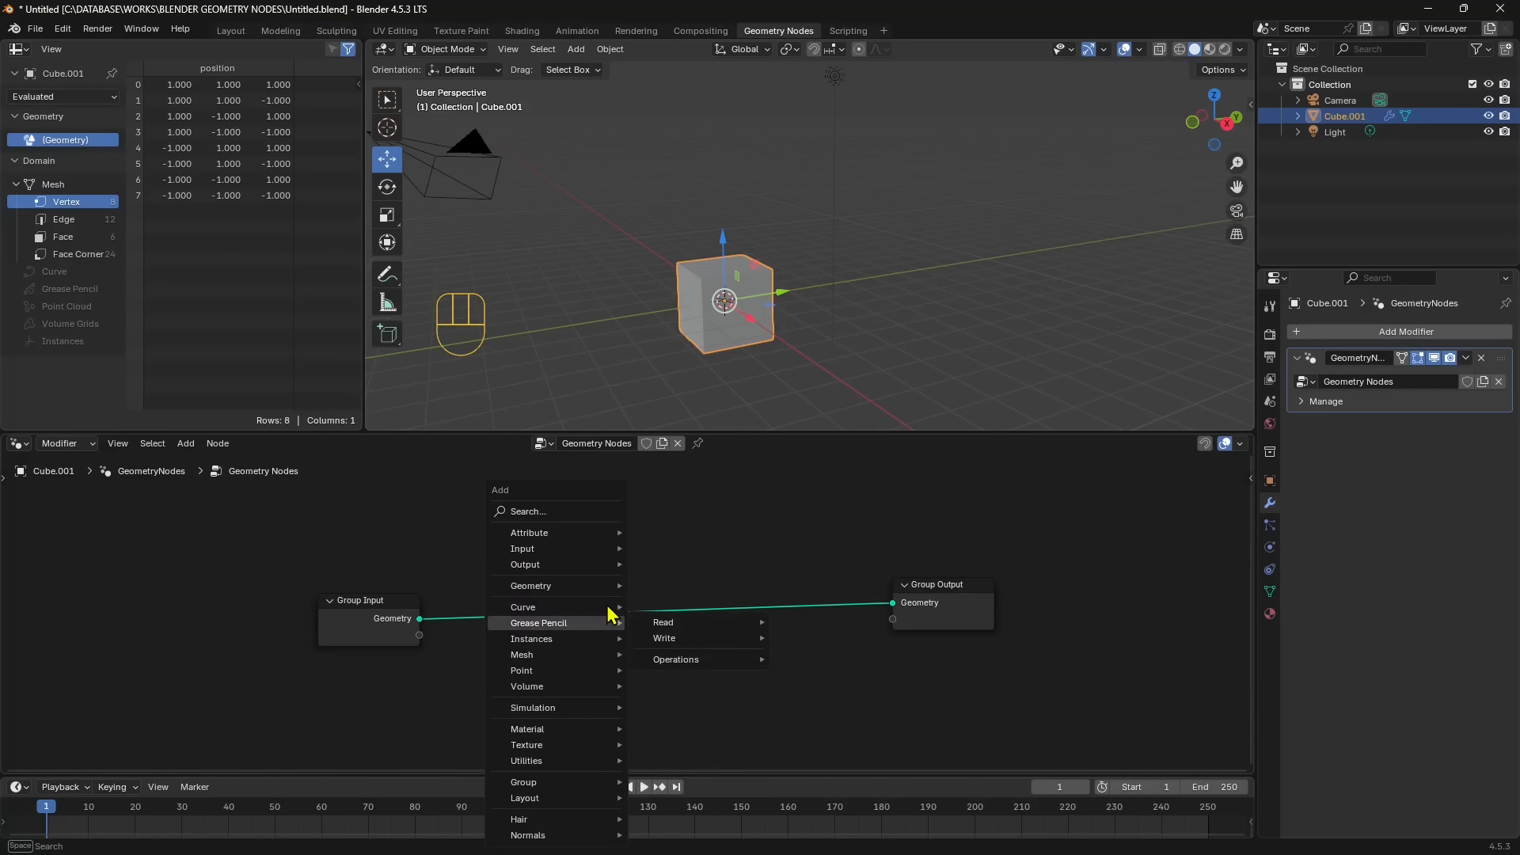
mouse_move(687, 608)
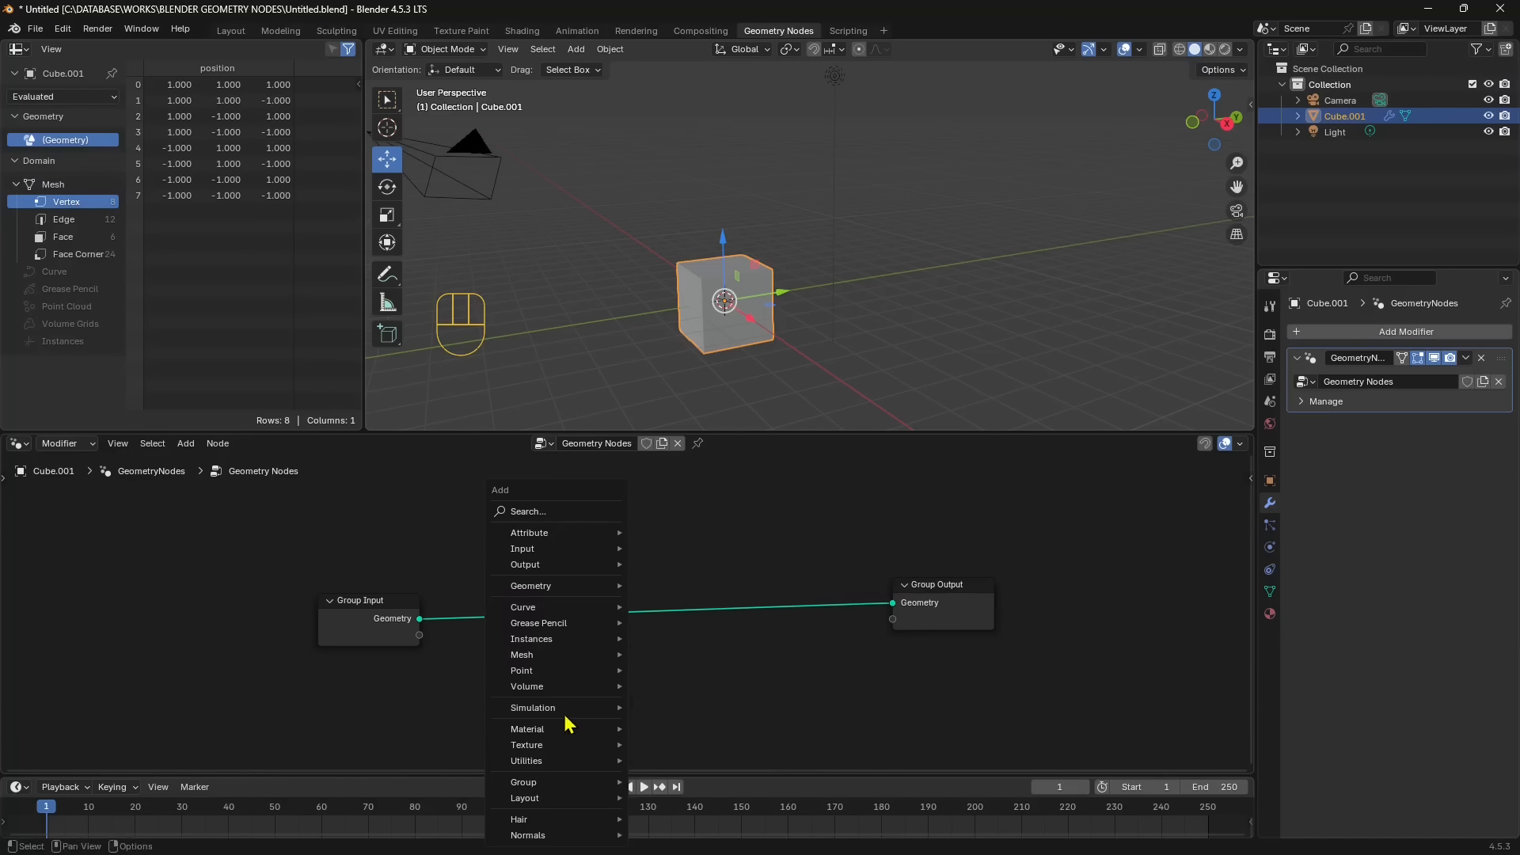
click(185, 443)
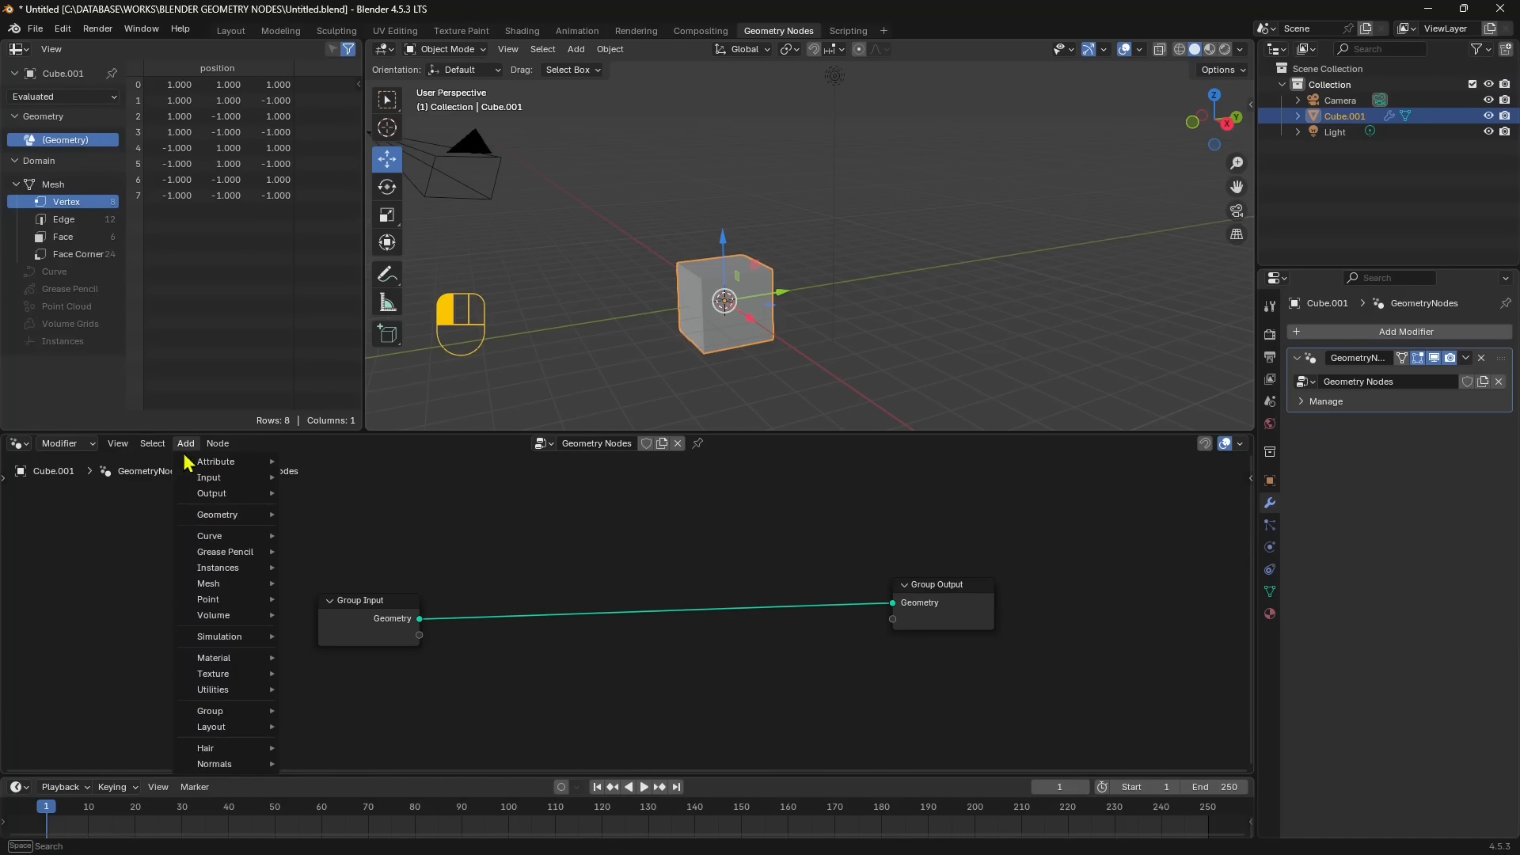
mouse_move(202, 497)
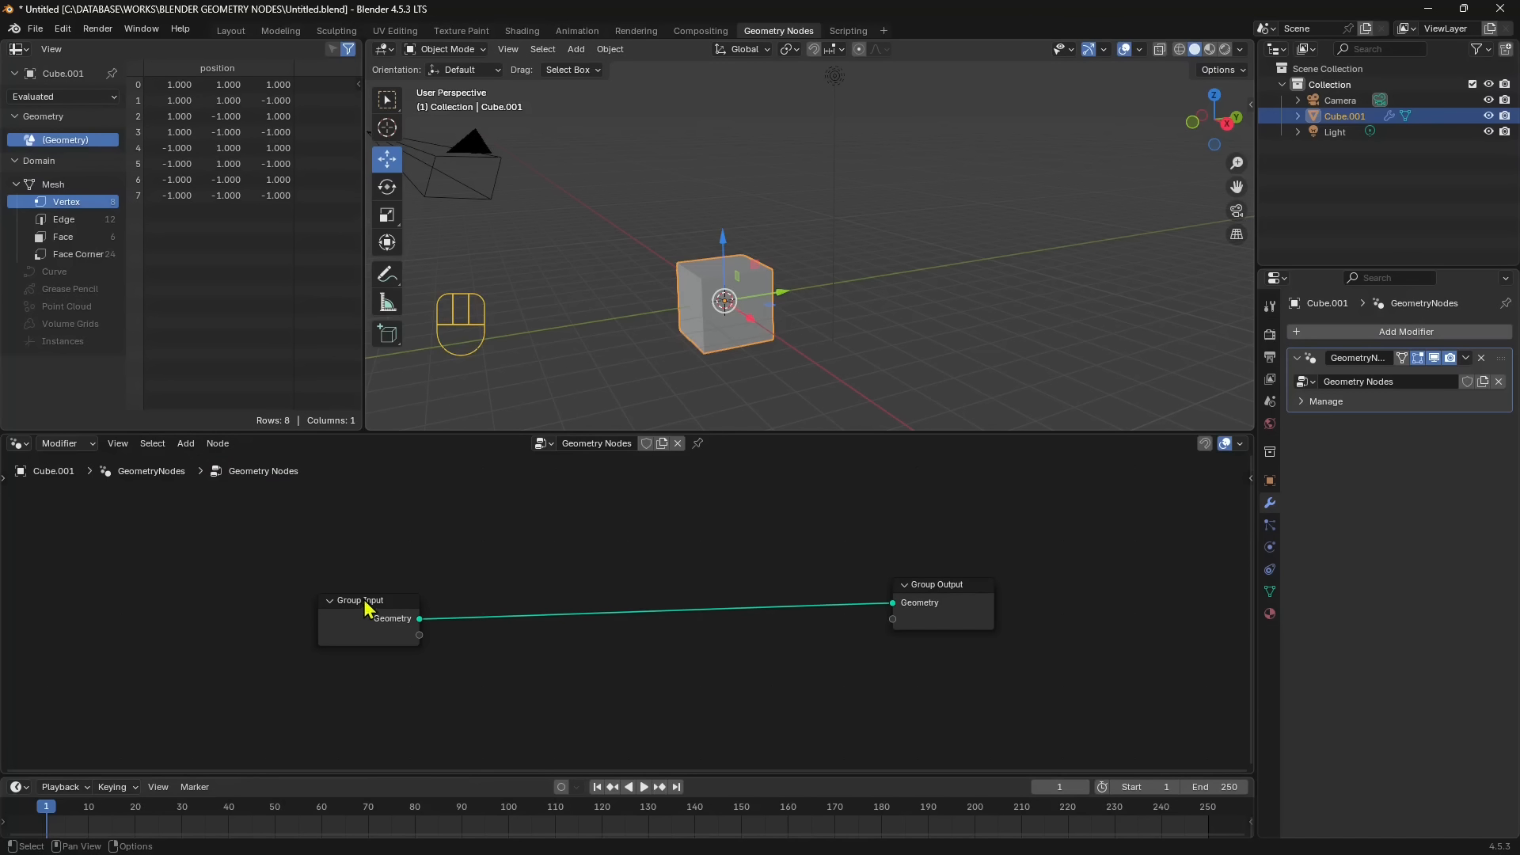
- Move the Group Input and Group Output nodes farther apart to make room between them
drag(364, 615, 341, 614)
drag(967, 602, 1035, 593)
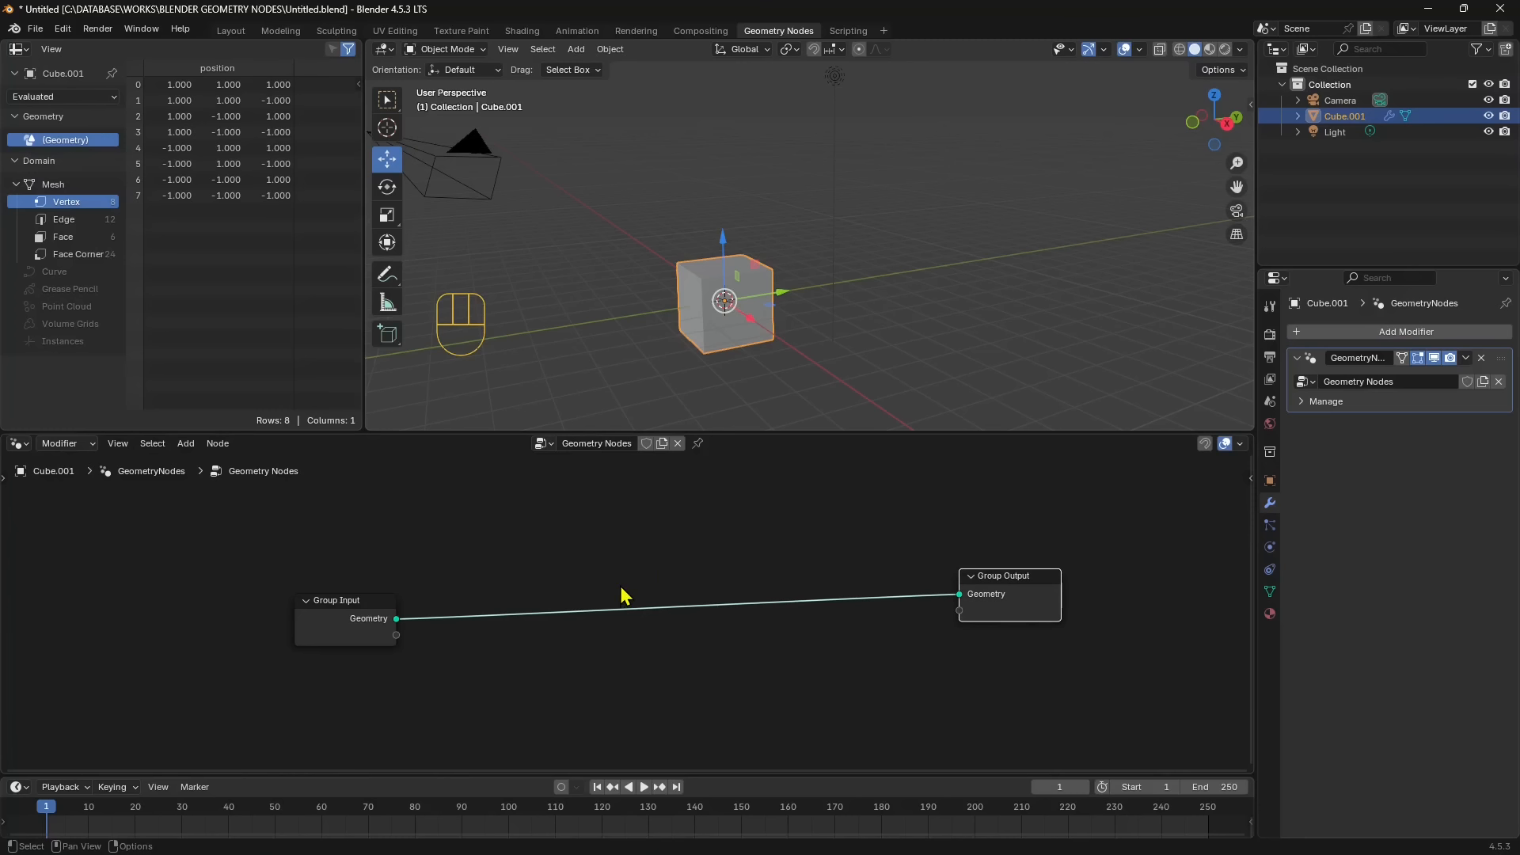
- Search the nodes that can be added for "copy" and for "istance"
key(shift+s)
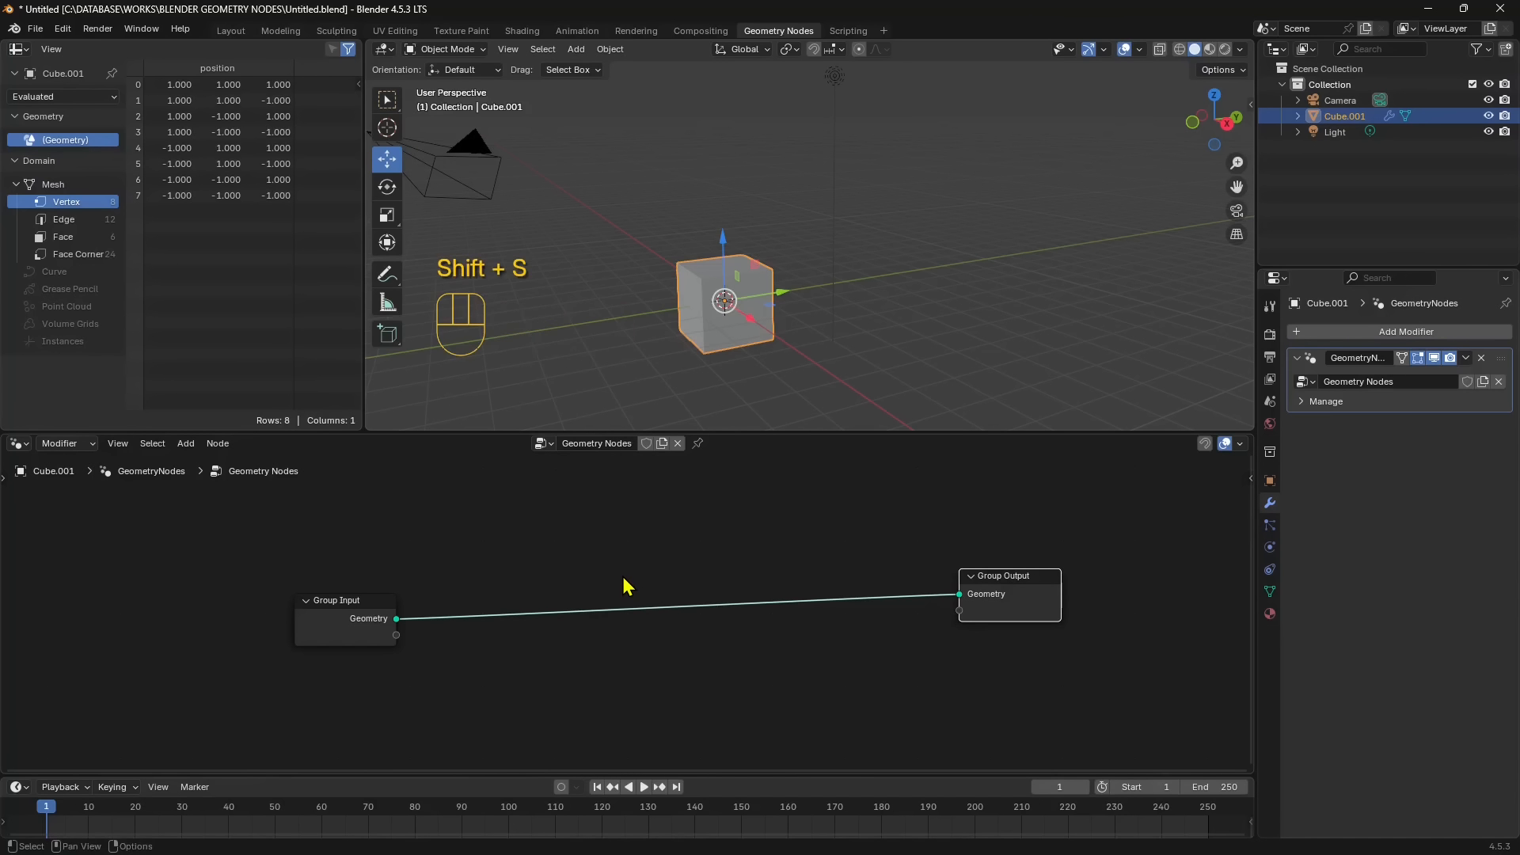
key(shift+a)
mouse_move(653, 570)
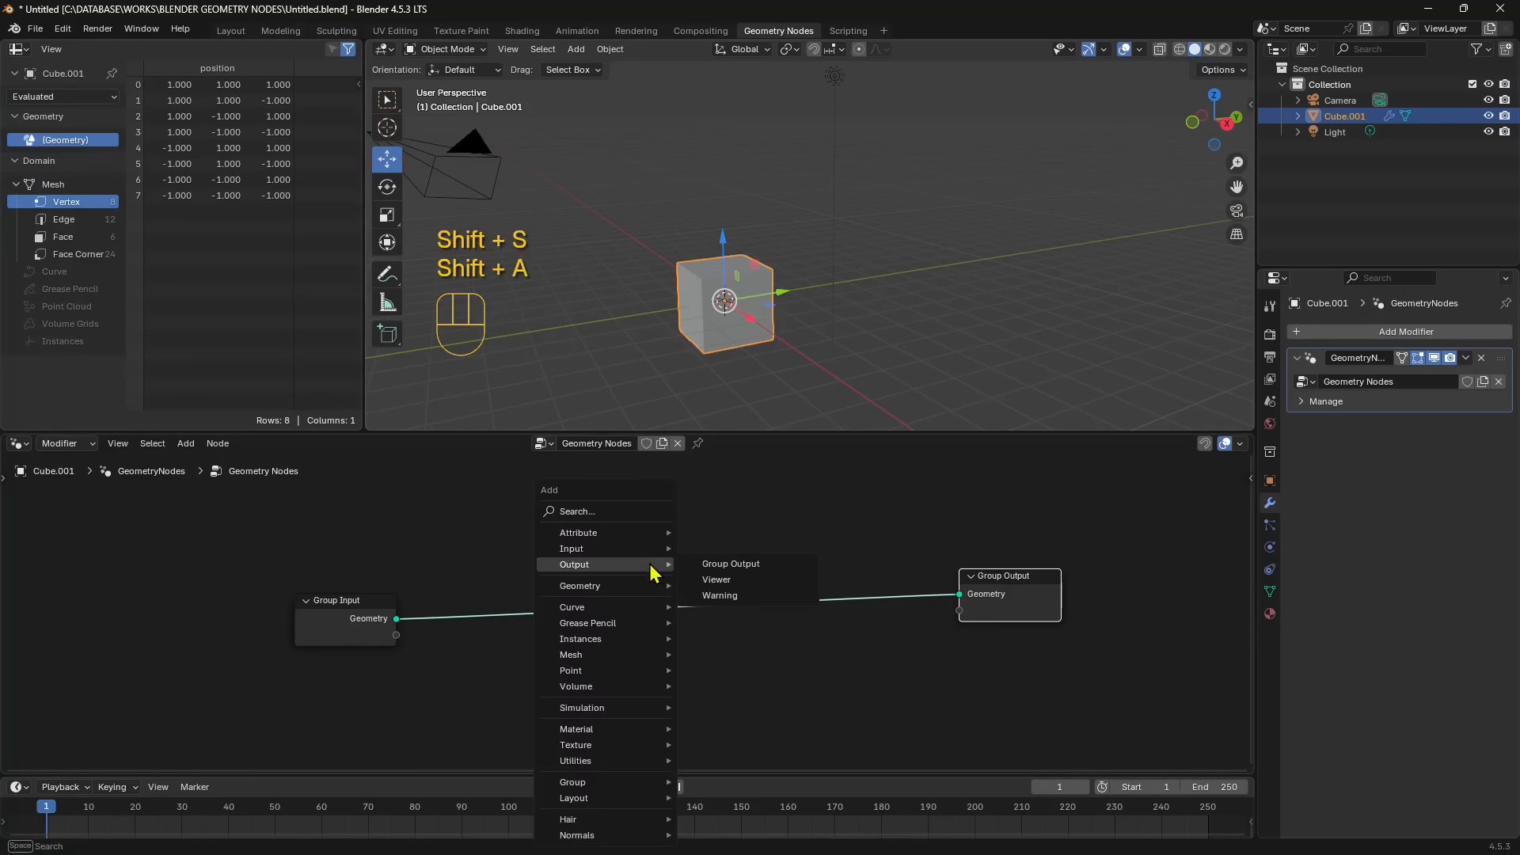
click(607, 516)
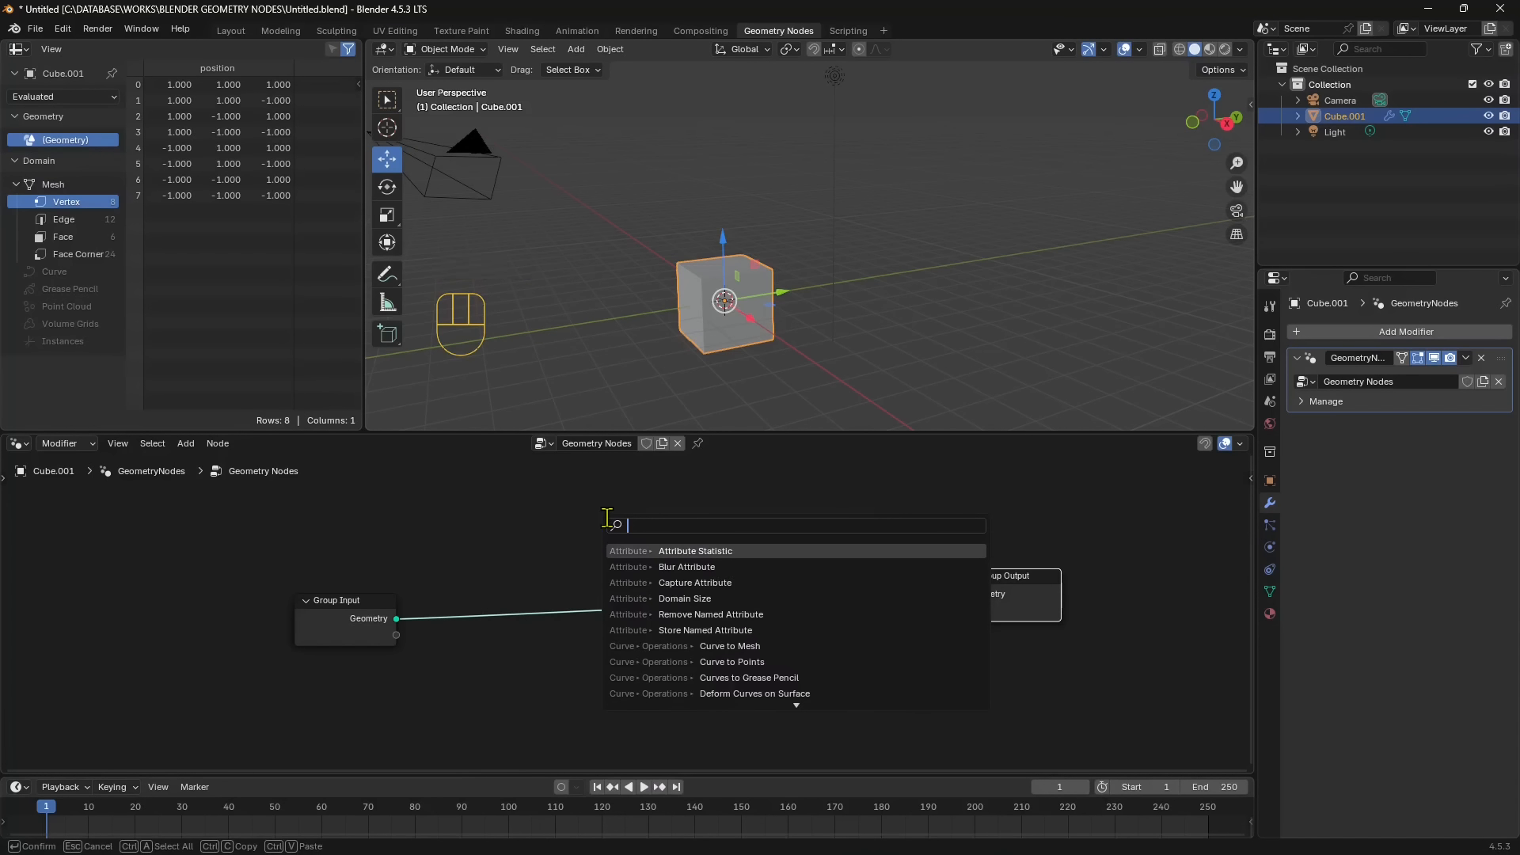
text(co)
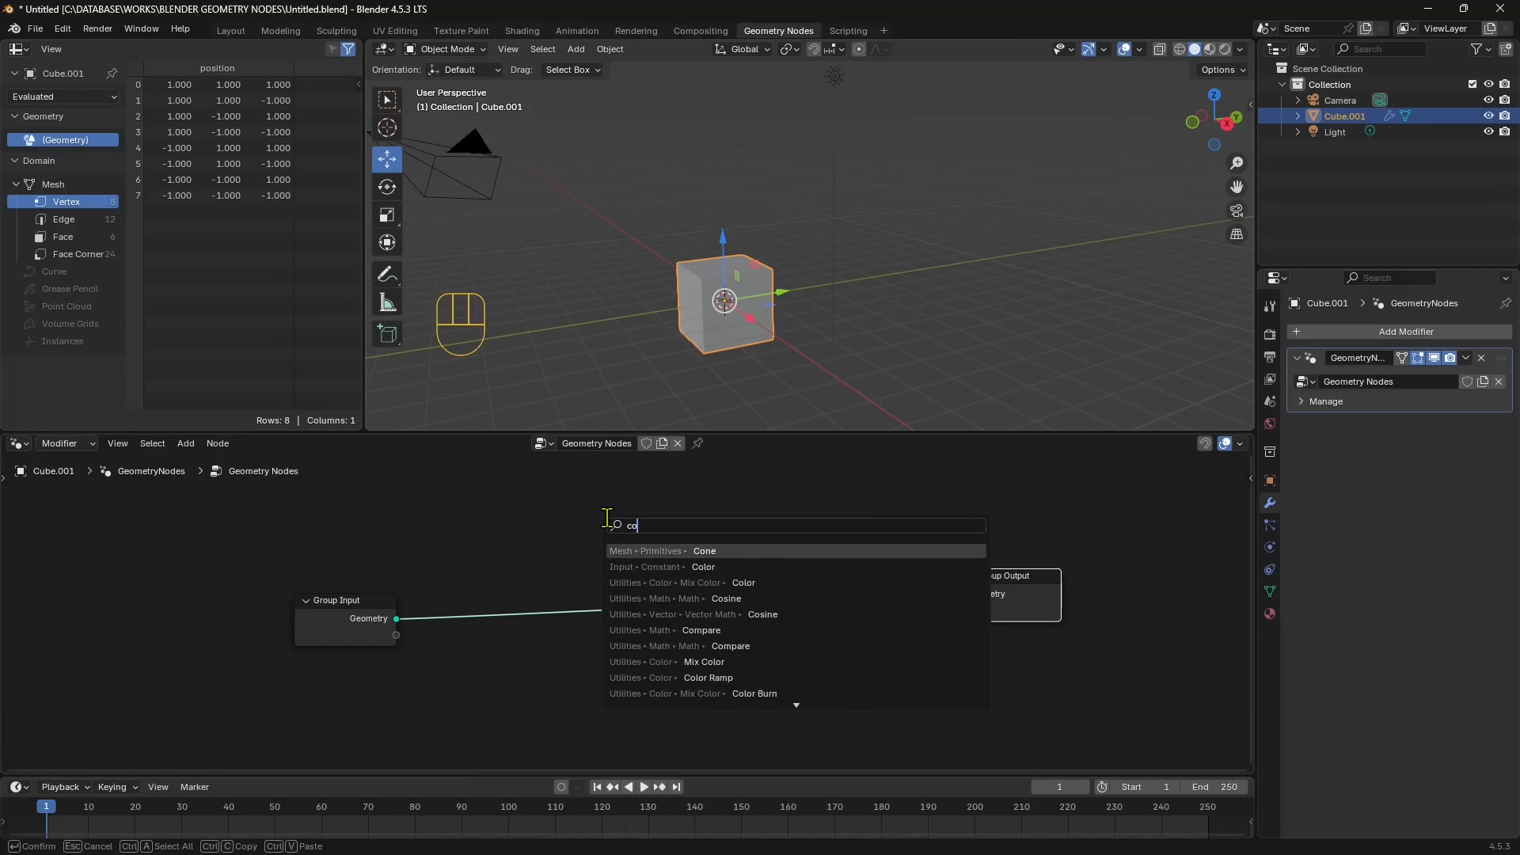
text(py)
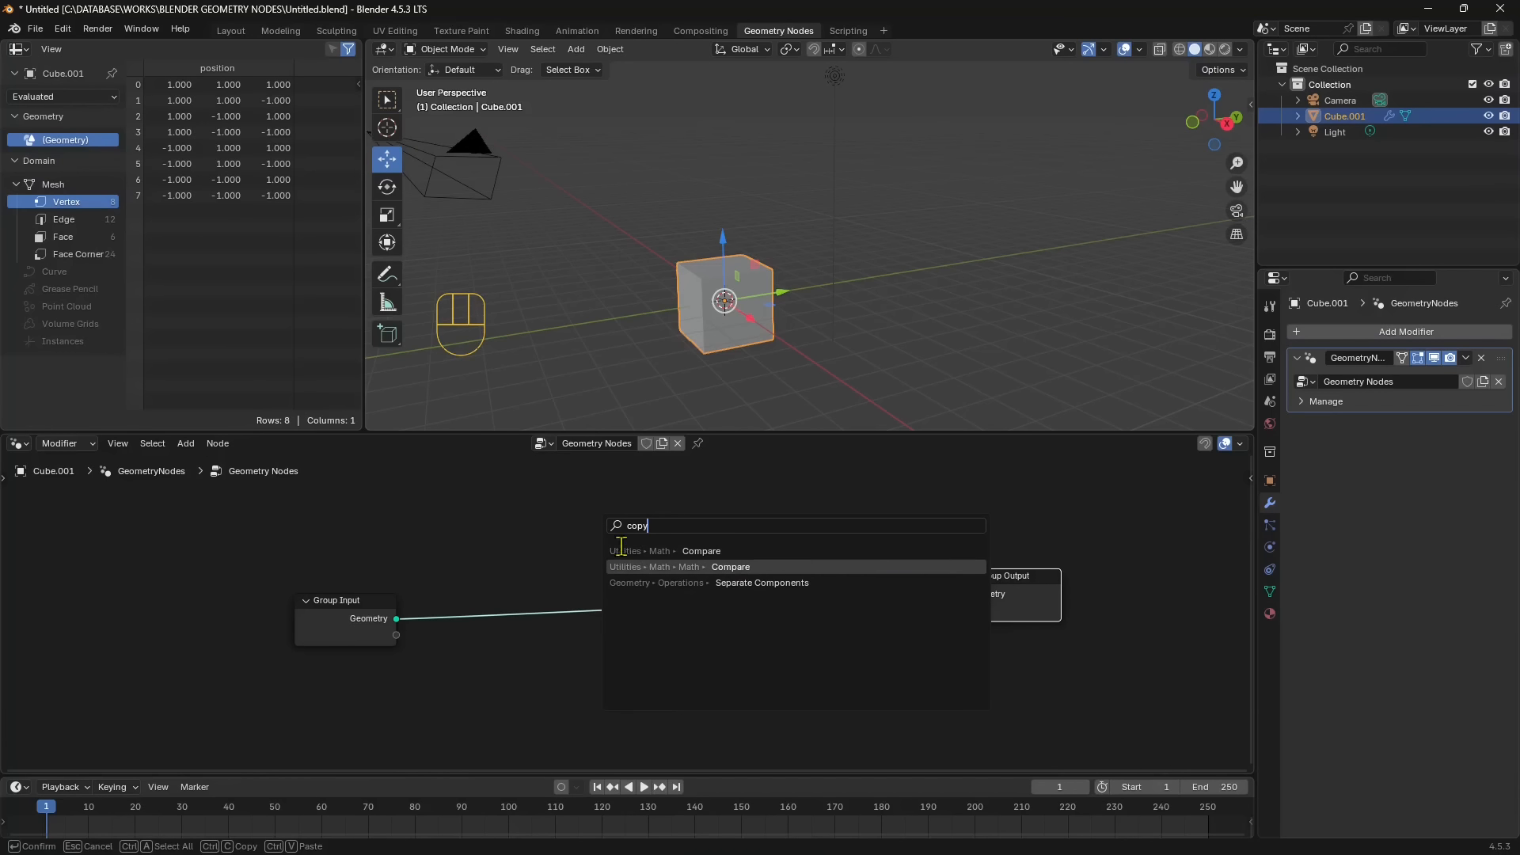
double_click(668, 524)
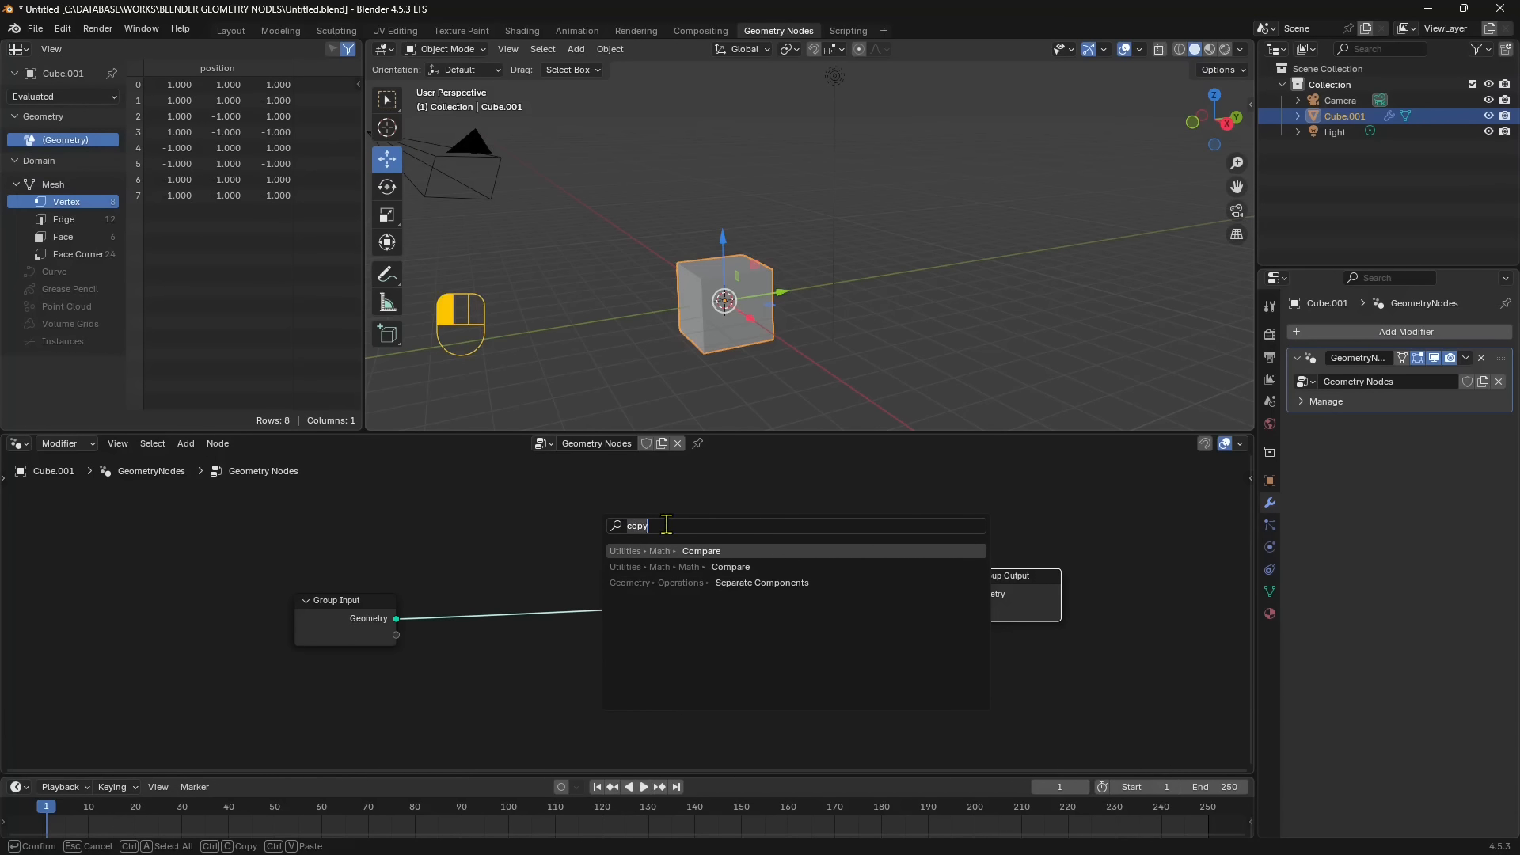
text(istan)
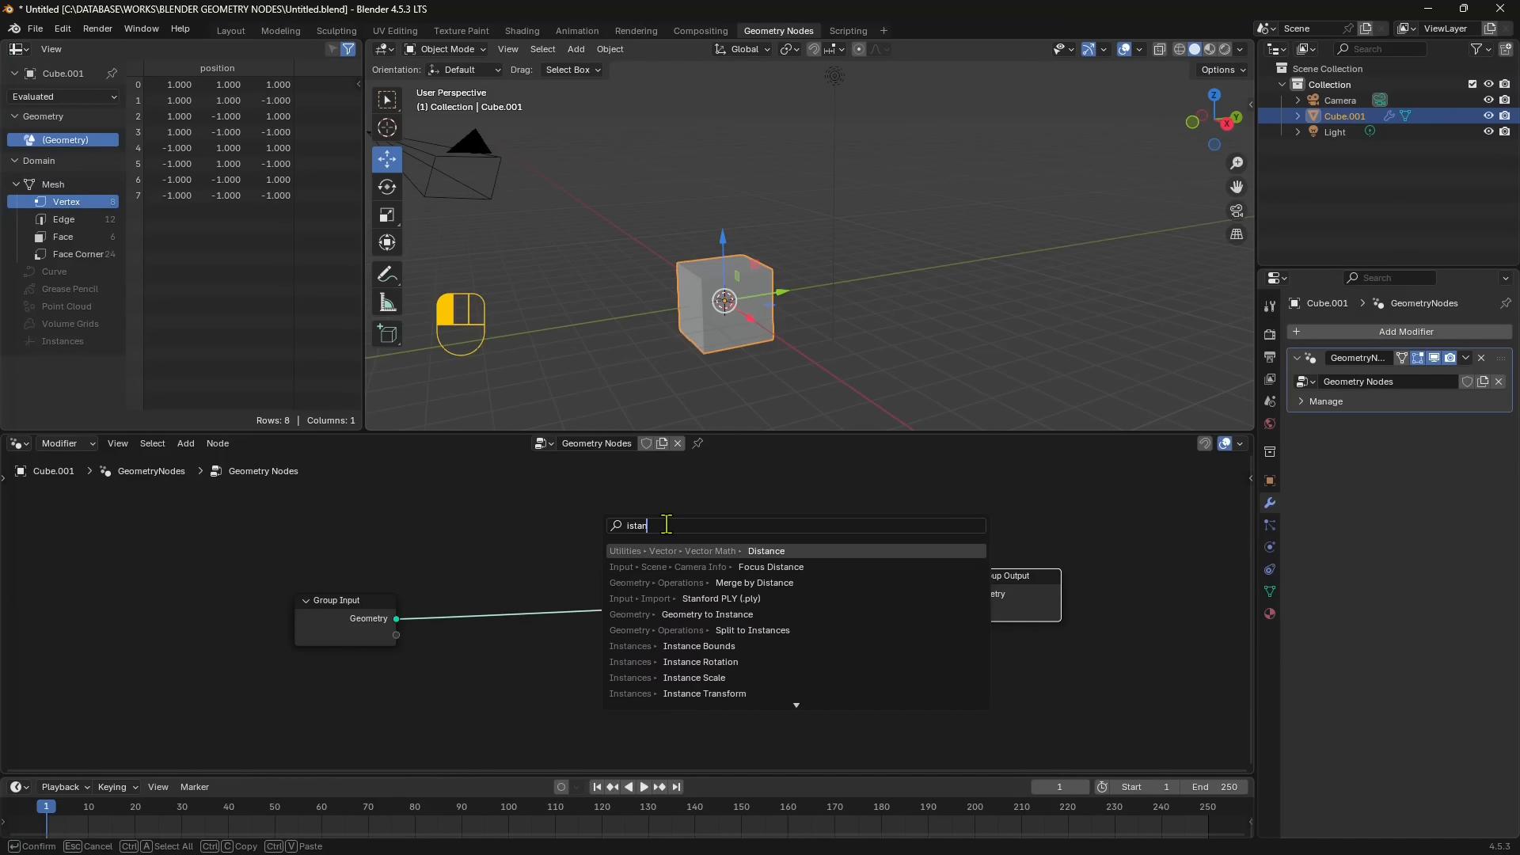
text(ce)
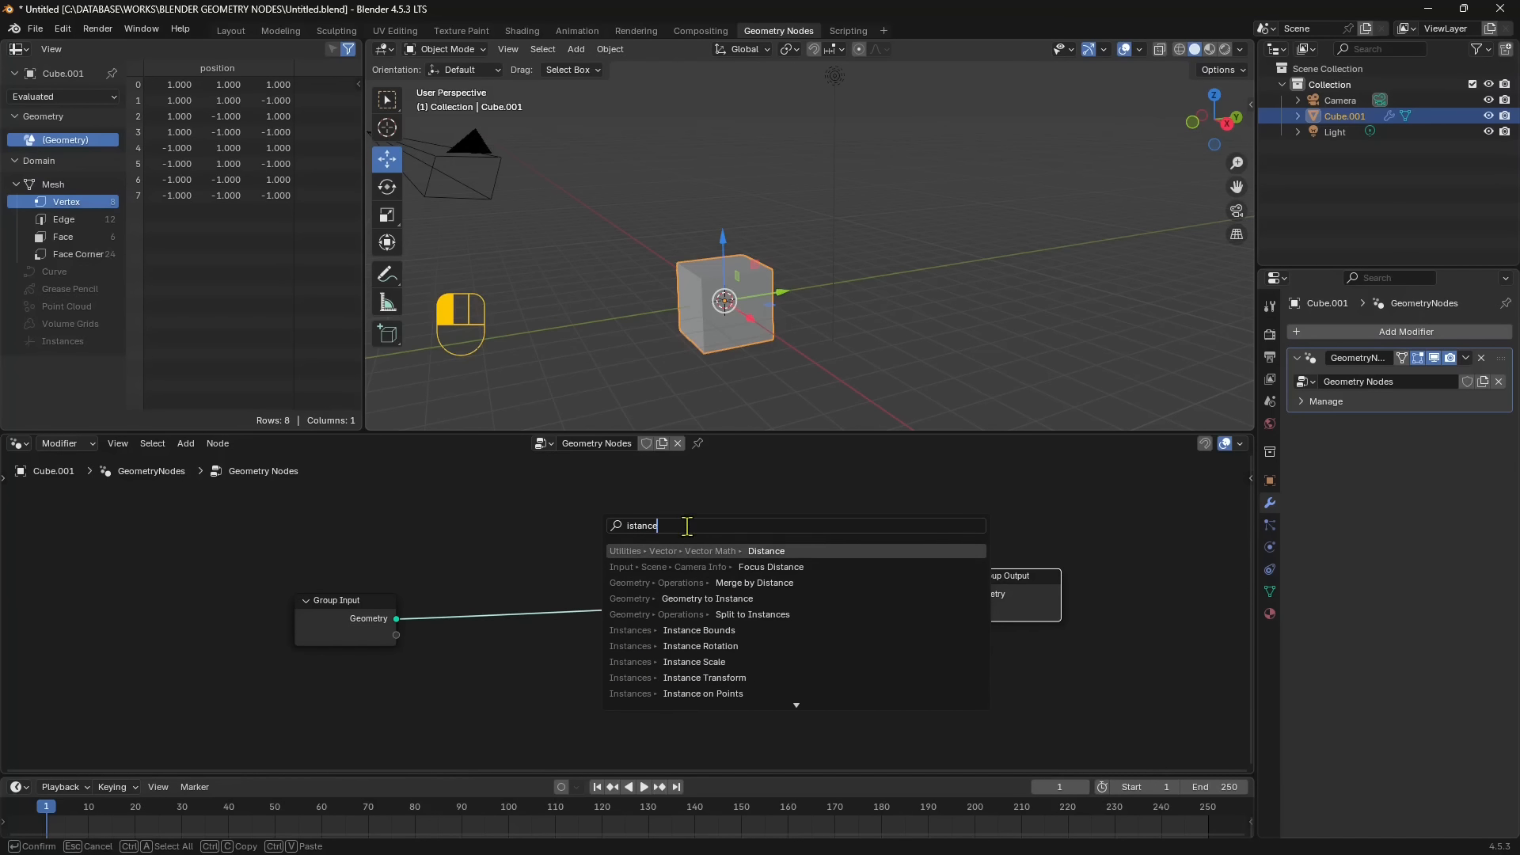
- Search for "duplicate" and insert a Duplicate Elements node on the link between Group Input and Group Output
key(BackSpace)
key(BackSpace)
key(BackSpace)
key(BackSpace)
key(BackSpace)
key(BackSpace)
key(BackSpace)
text(du)
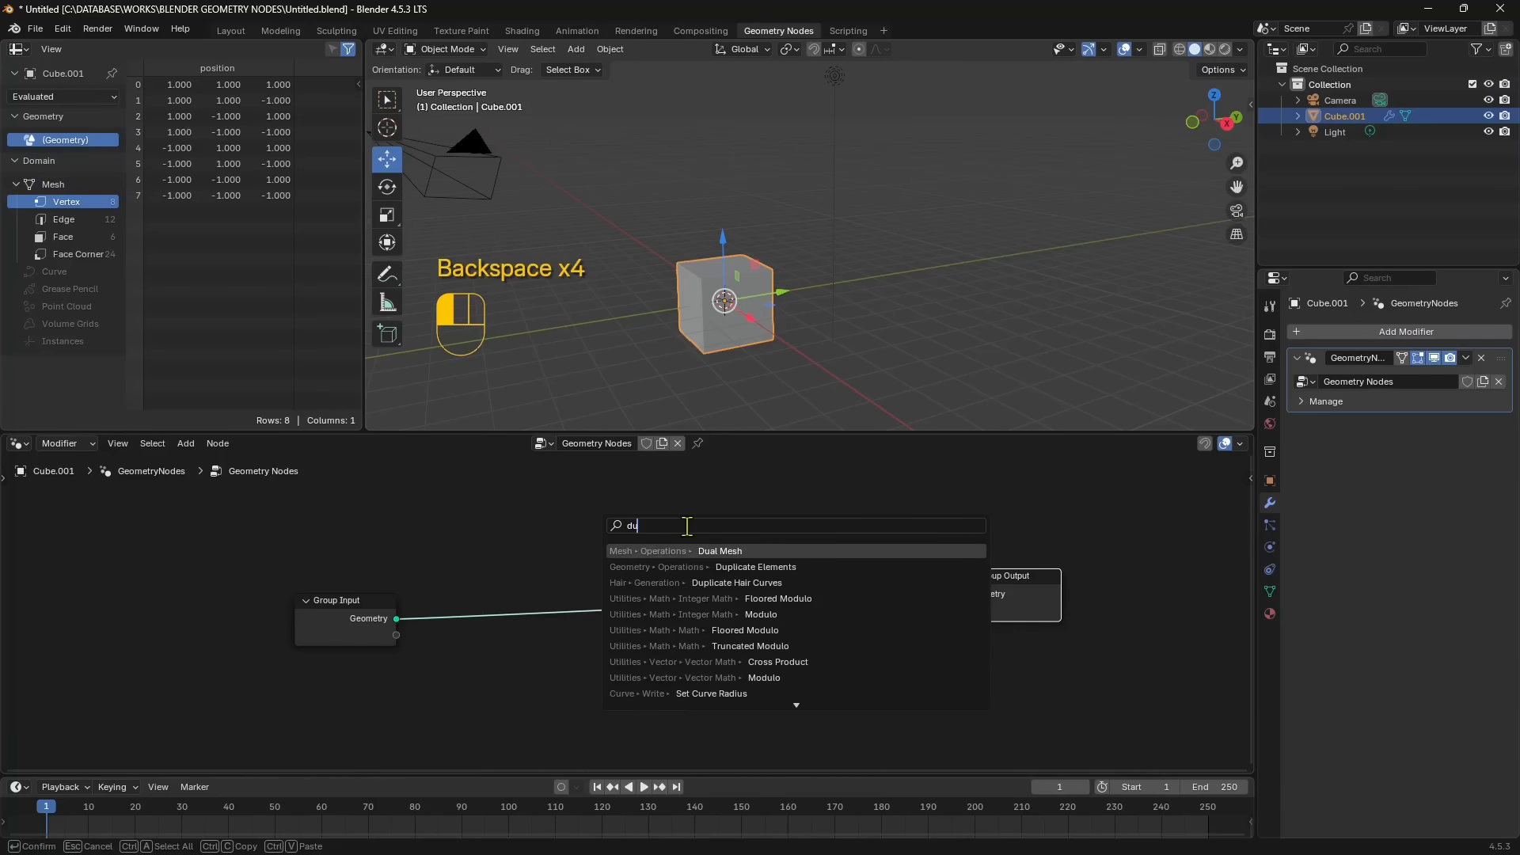
text(plicate)
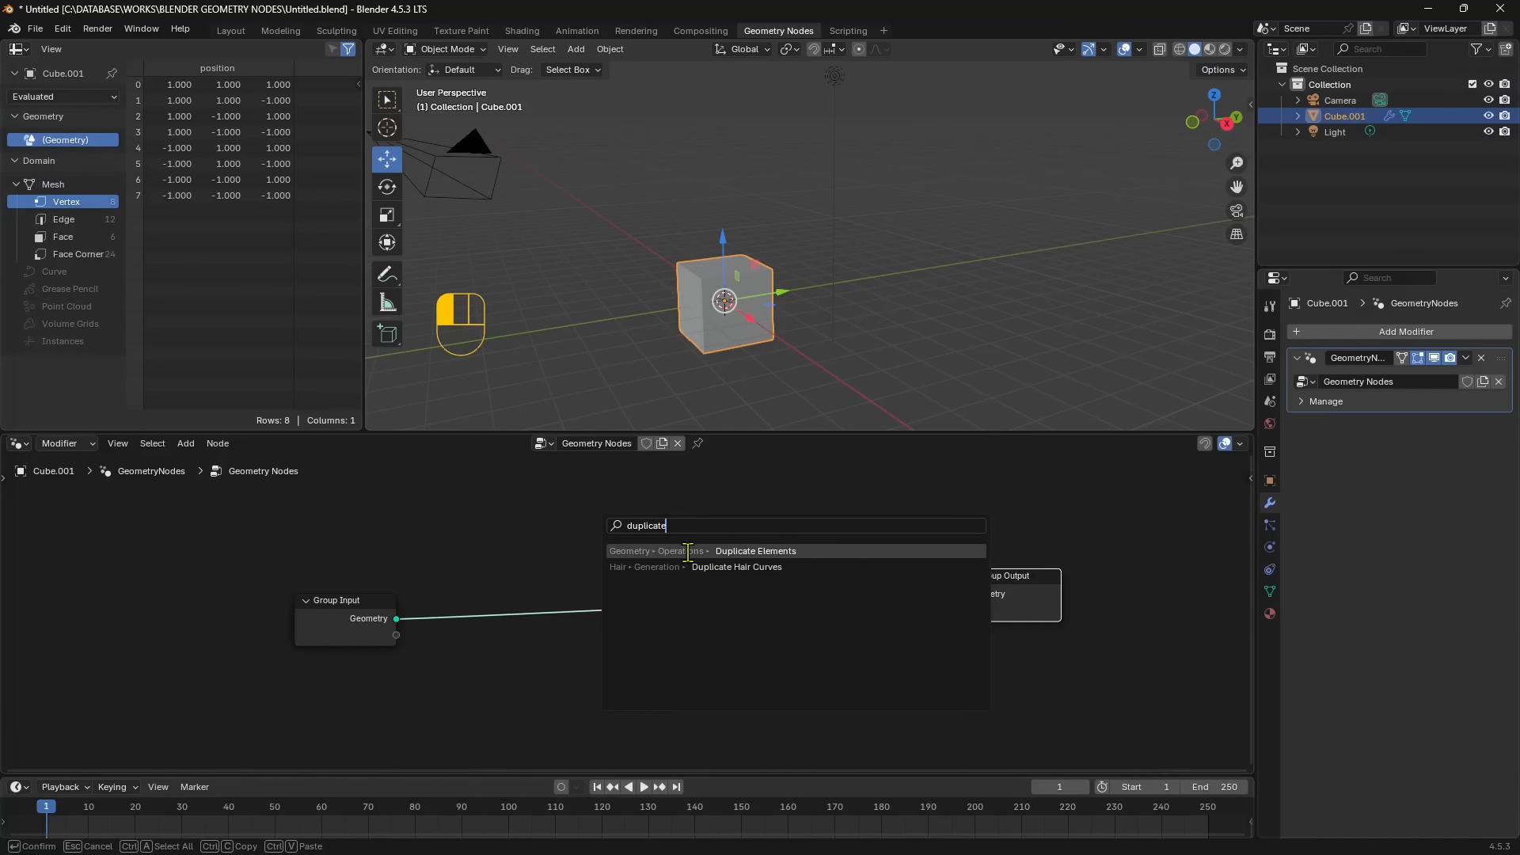
click(748, 551)
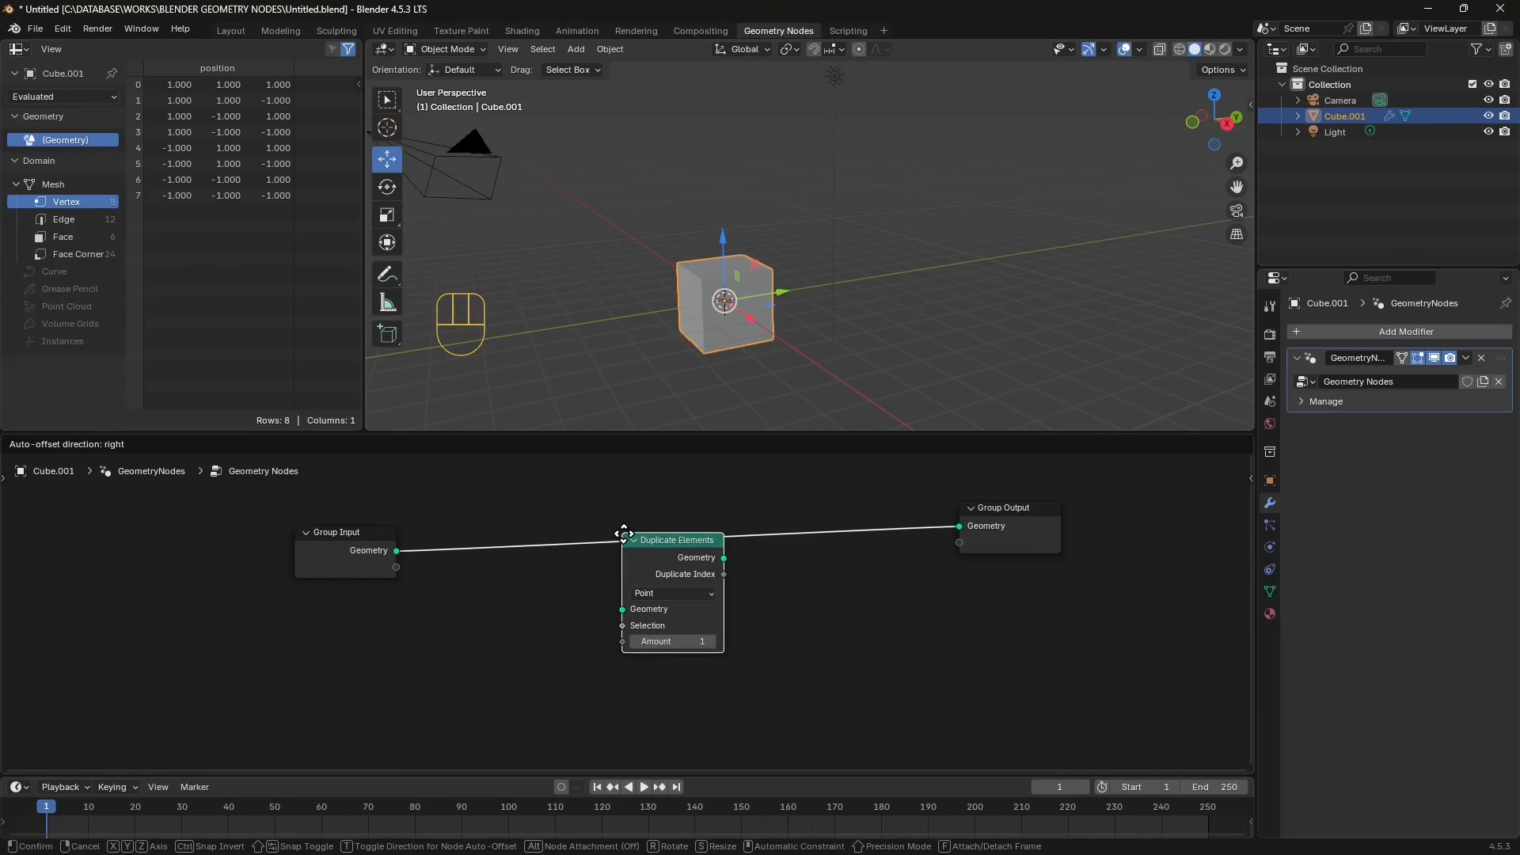
click(631, 533)
drag(651, 543, 679, 516)
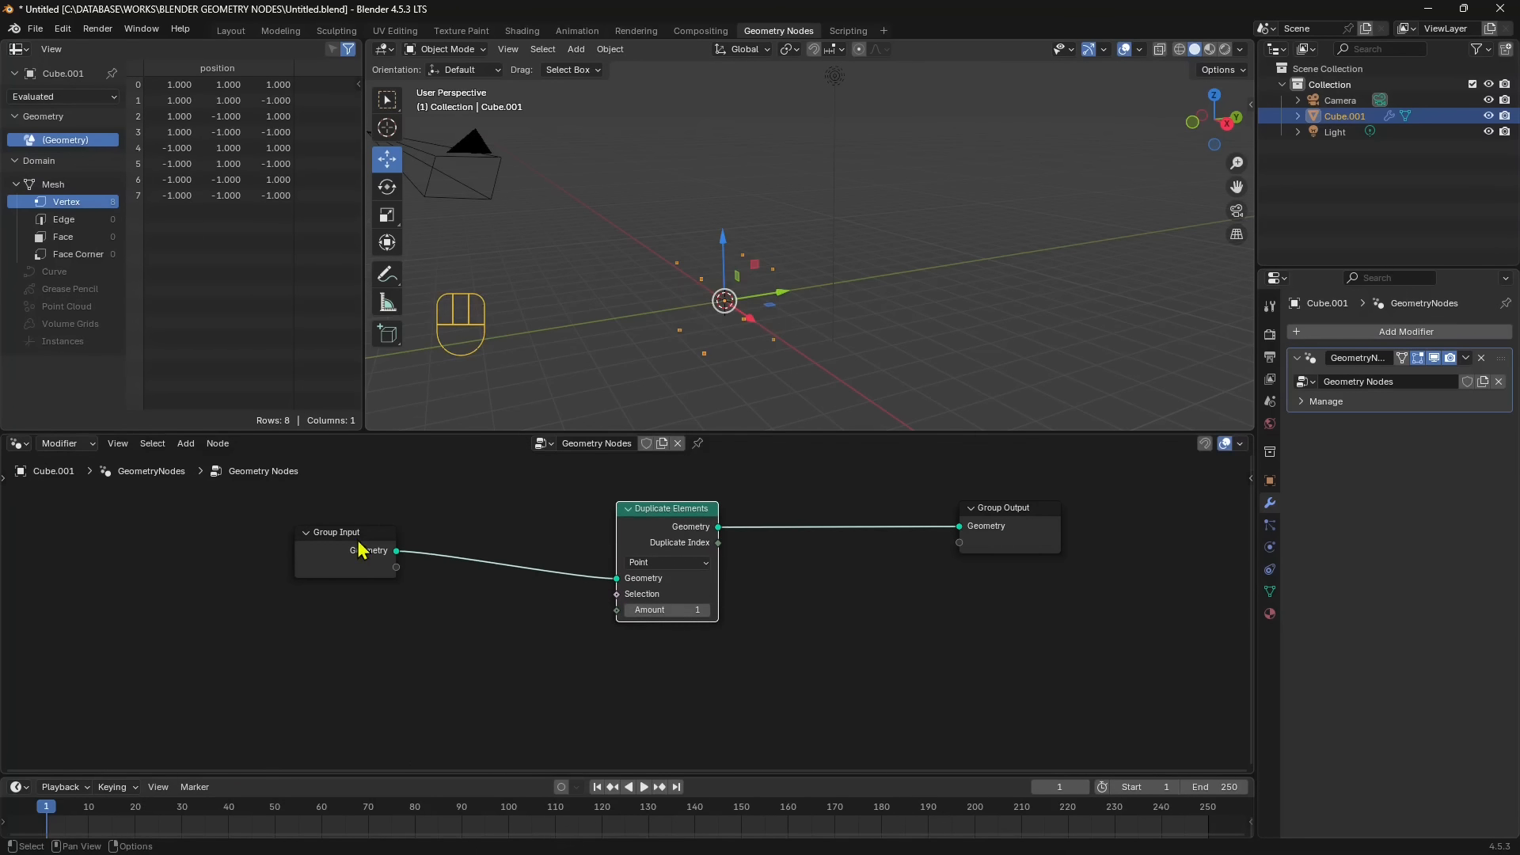
- Spread the Group Input, Duplicate Elements and Group Output nodes farther apart
drag(360, 549, 369, 551)
drag(990, 533, 1013, 541)
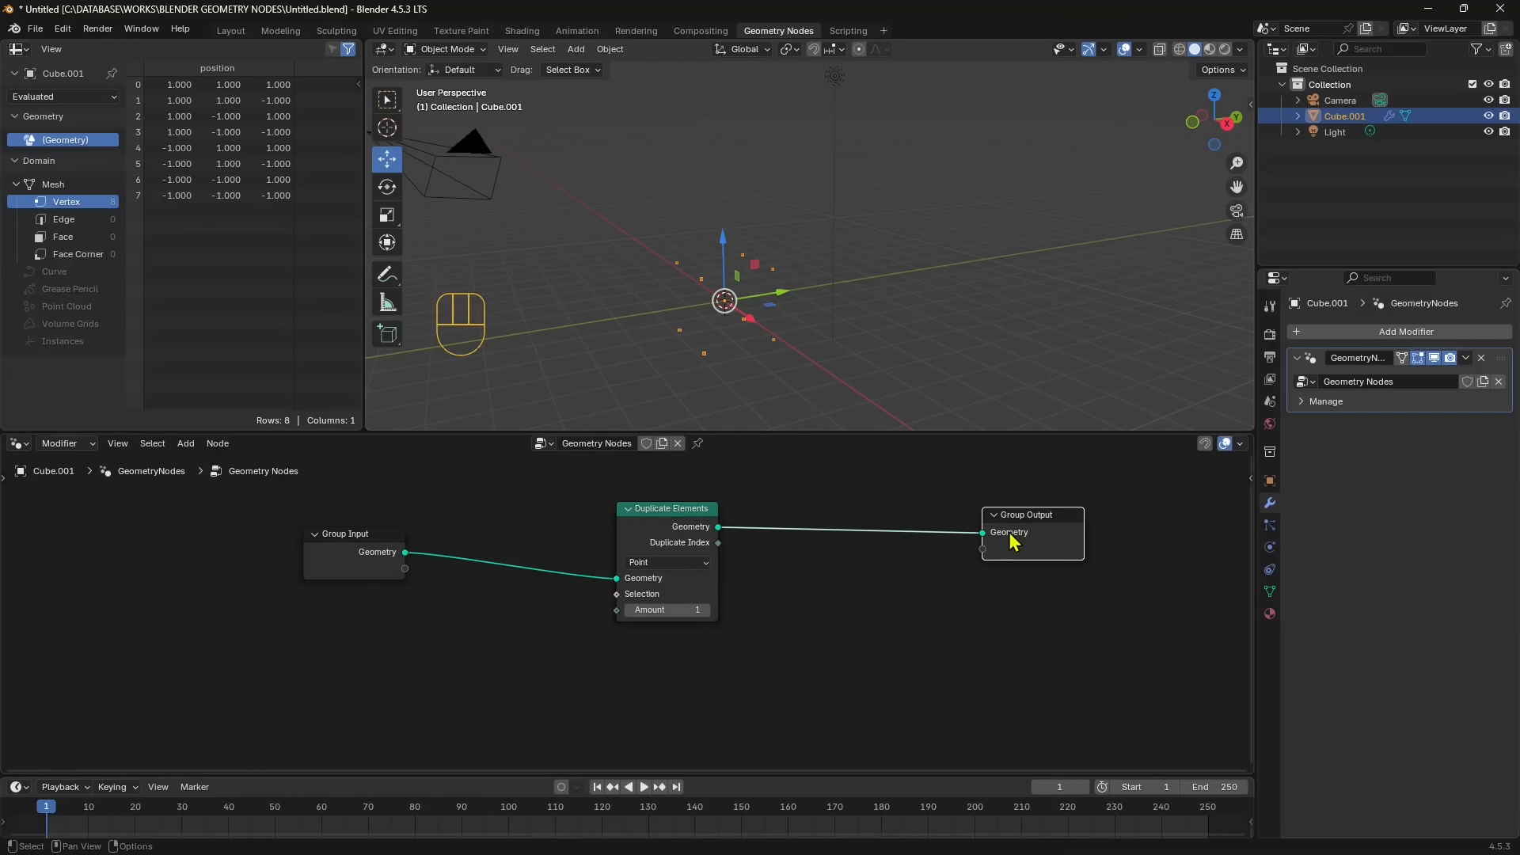
drag(345, 552, 254, 561)
drag(691, 513, 676, 513)
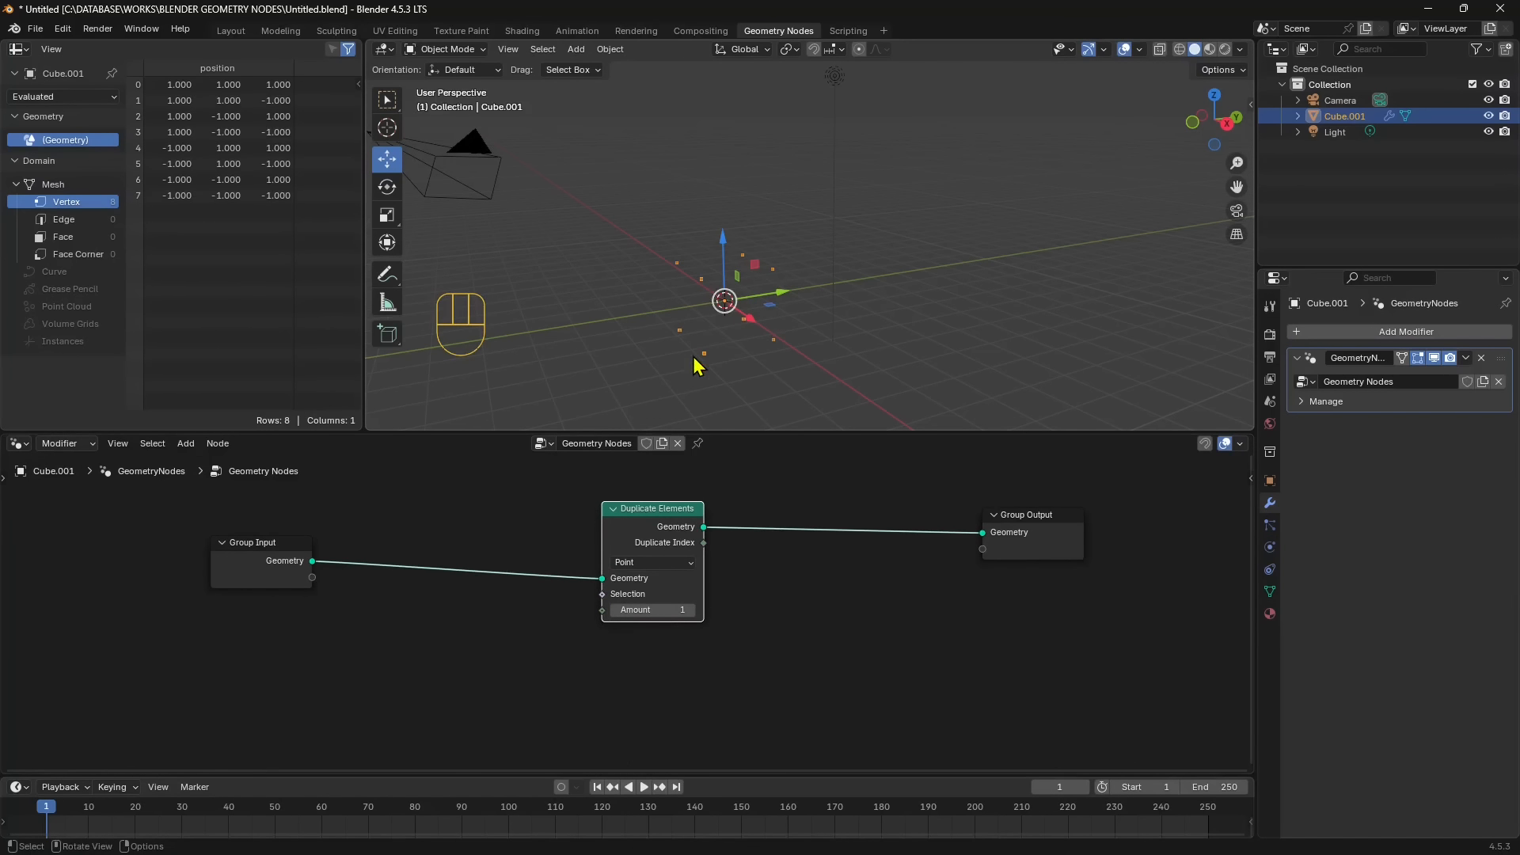
- Move the 3D cursor away from the object's origin and back onto it
scroll(701, 366, up, 2)
scroll(716, 310, down, 1)
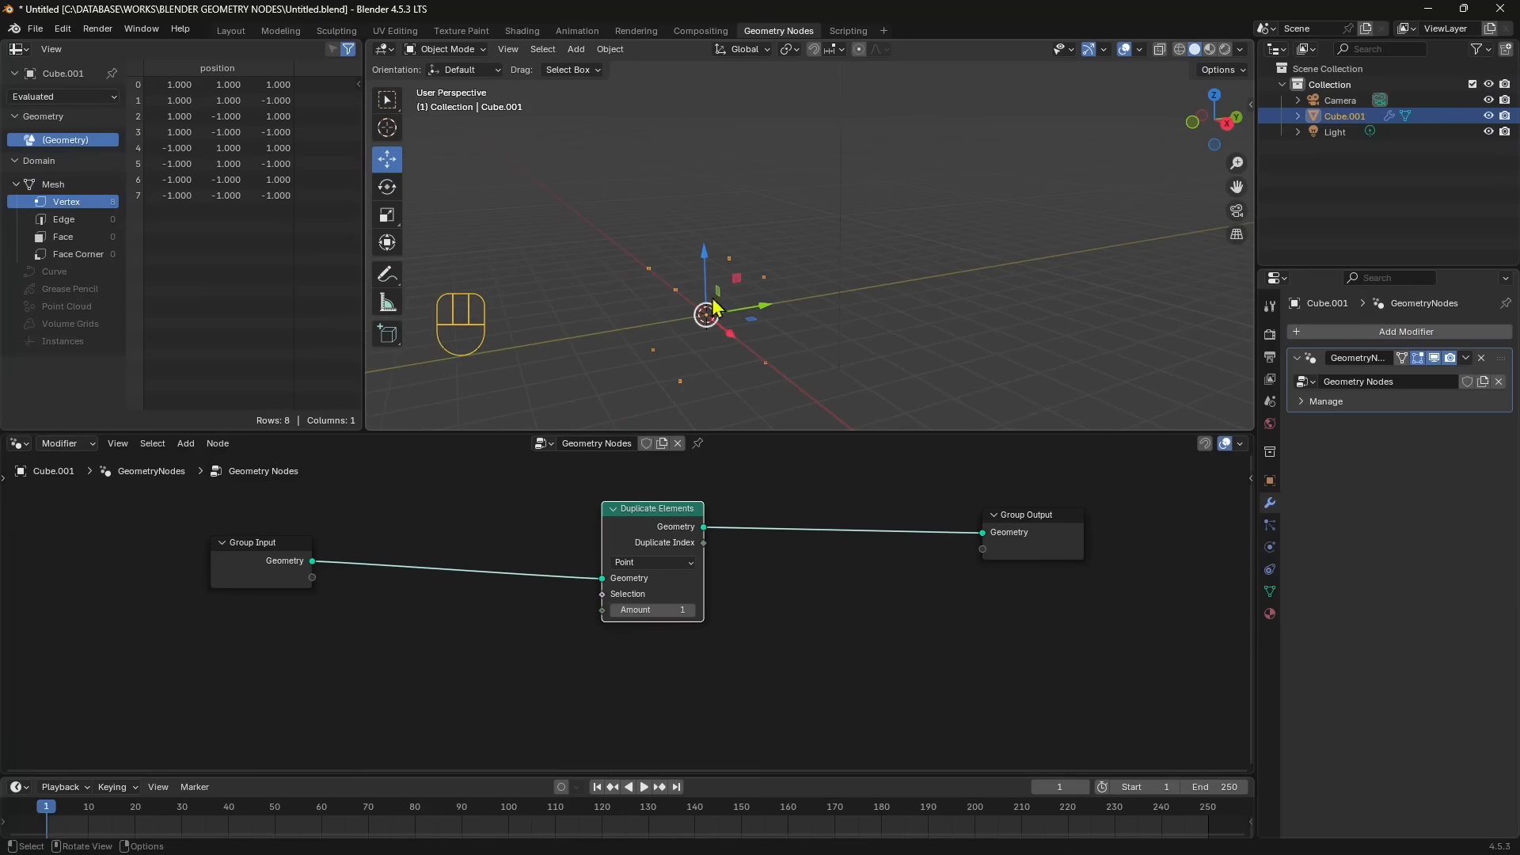
click(759, 331)
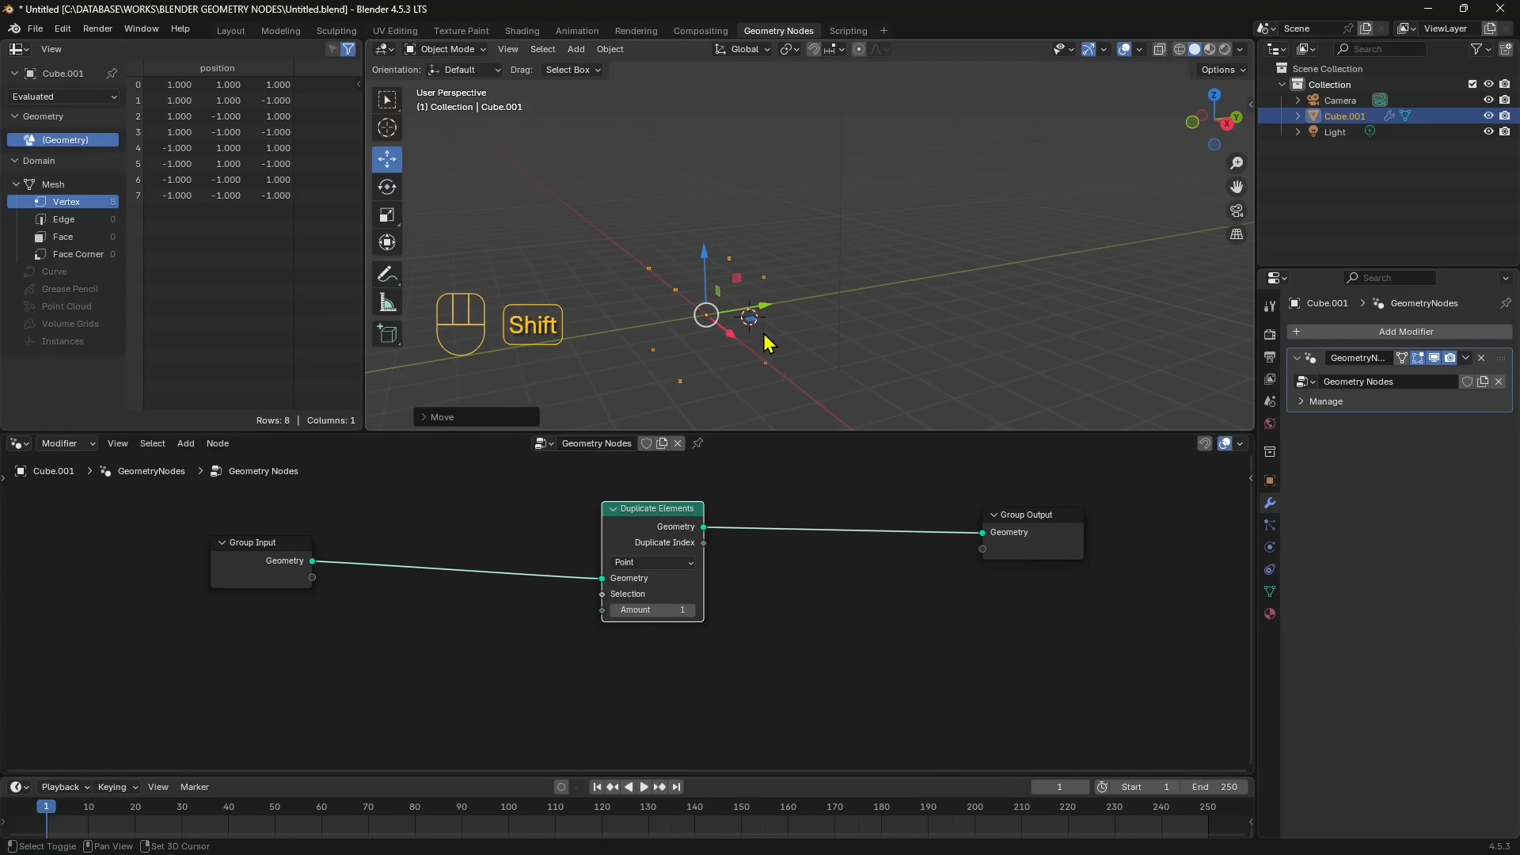
shift+middle_drag(800, 349, 826, 317)
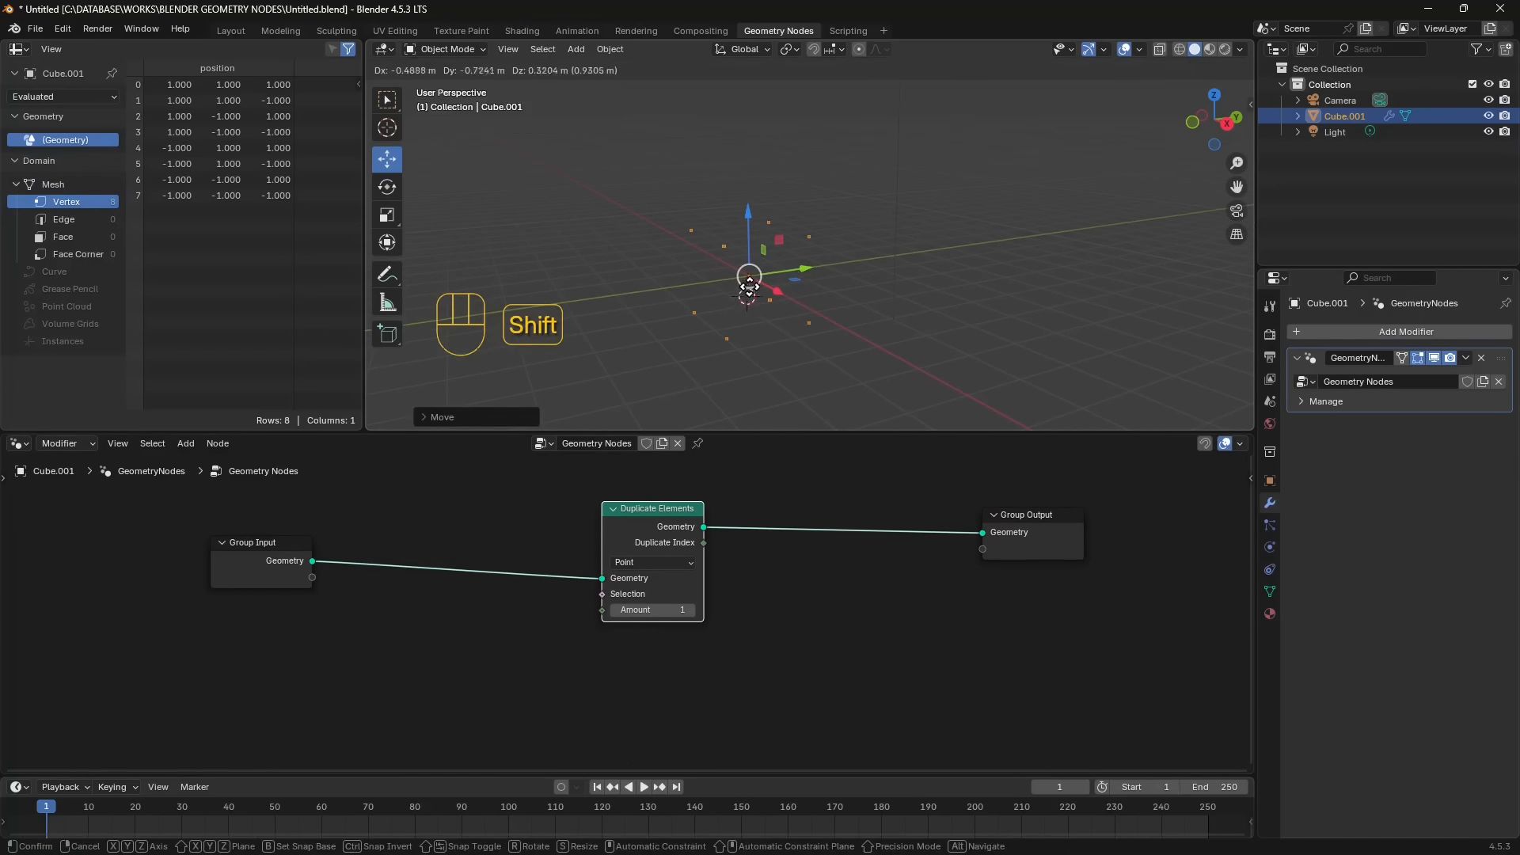
key(g)
click(751, 252)
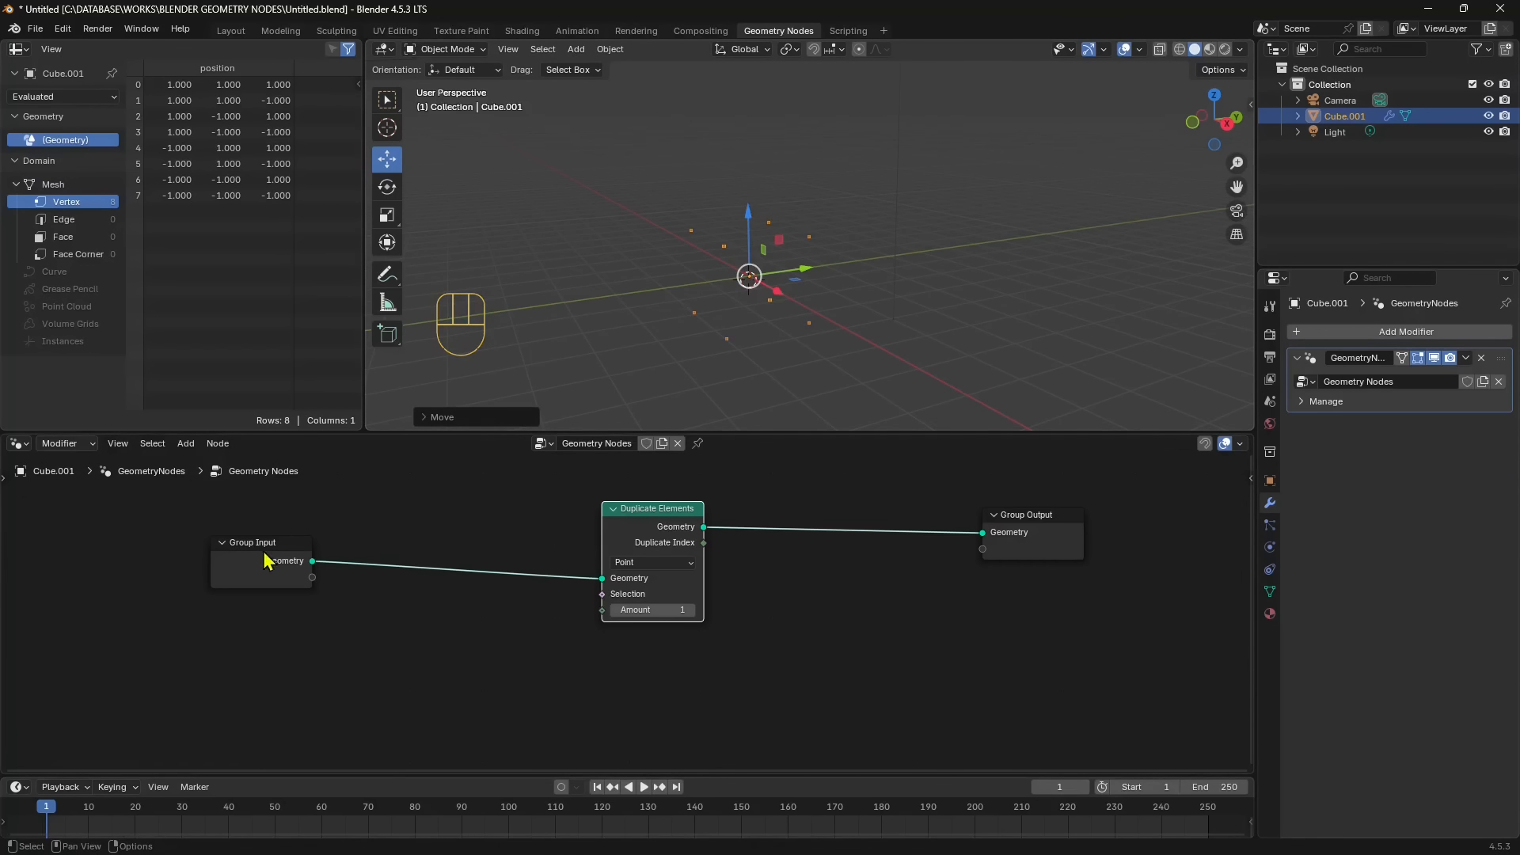
- Shift the Group Input and Duplicate Elements nodes slightly closer together and set the Duplicate Elements domain to Face
drag(277, 562, 286, 558)
drag(657, 522, 651, 522)
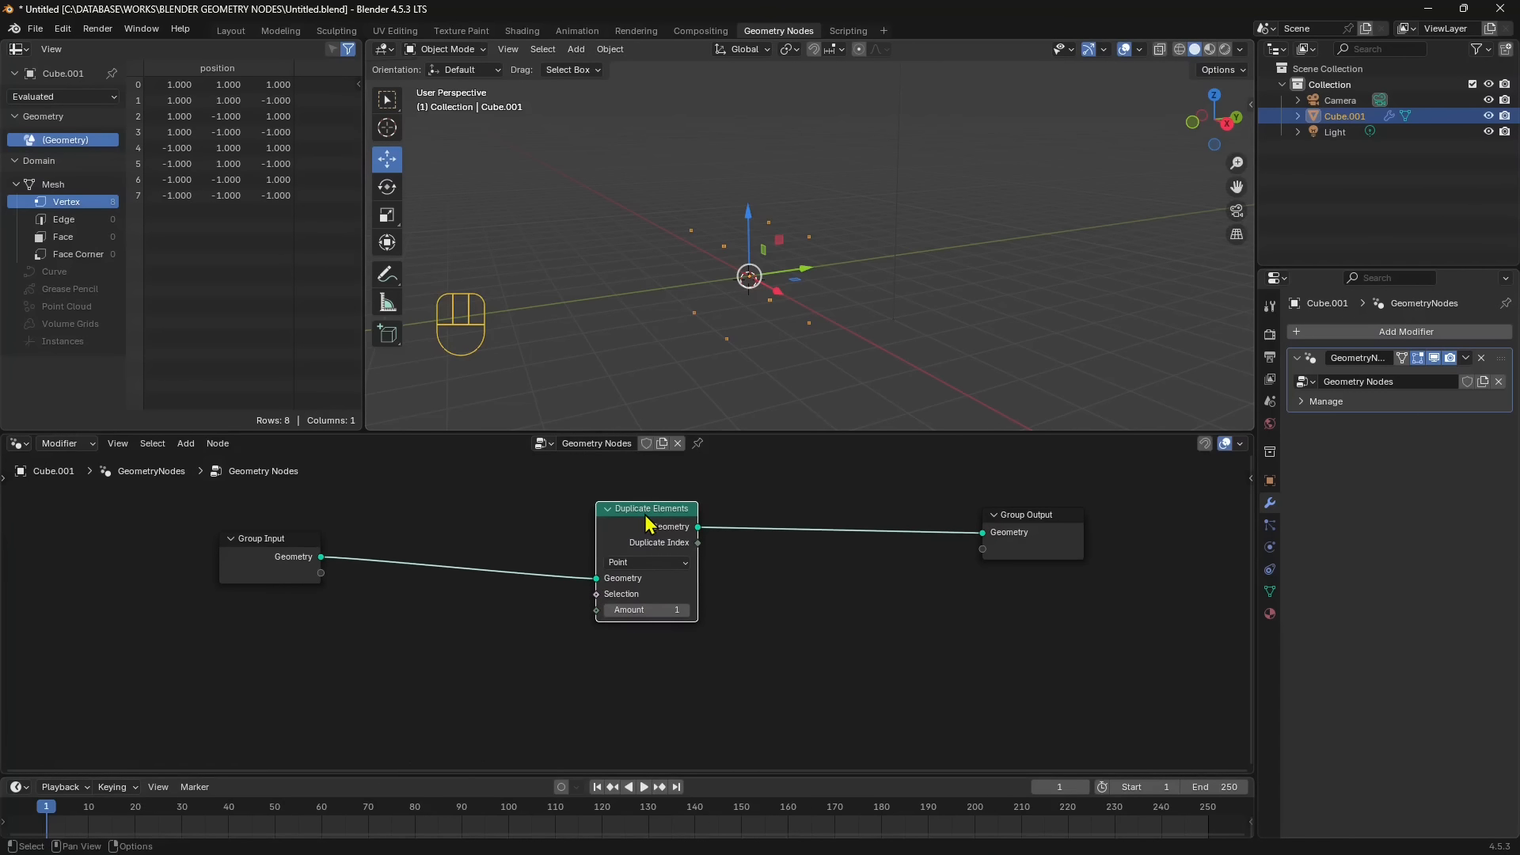
click(270, 556)
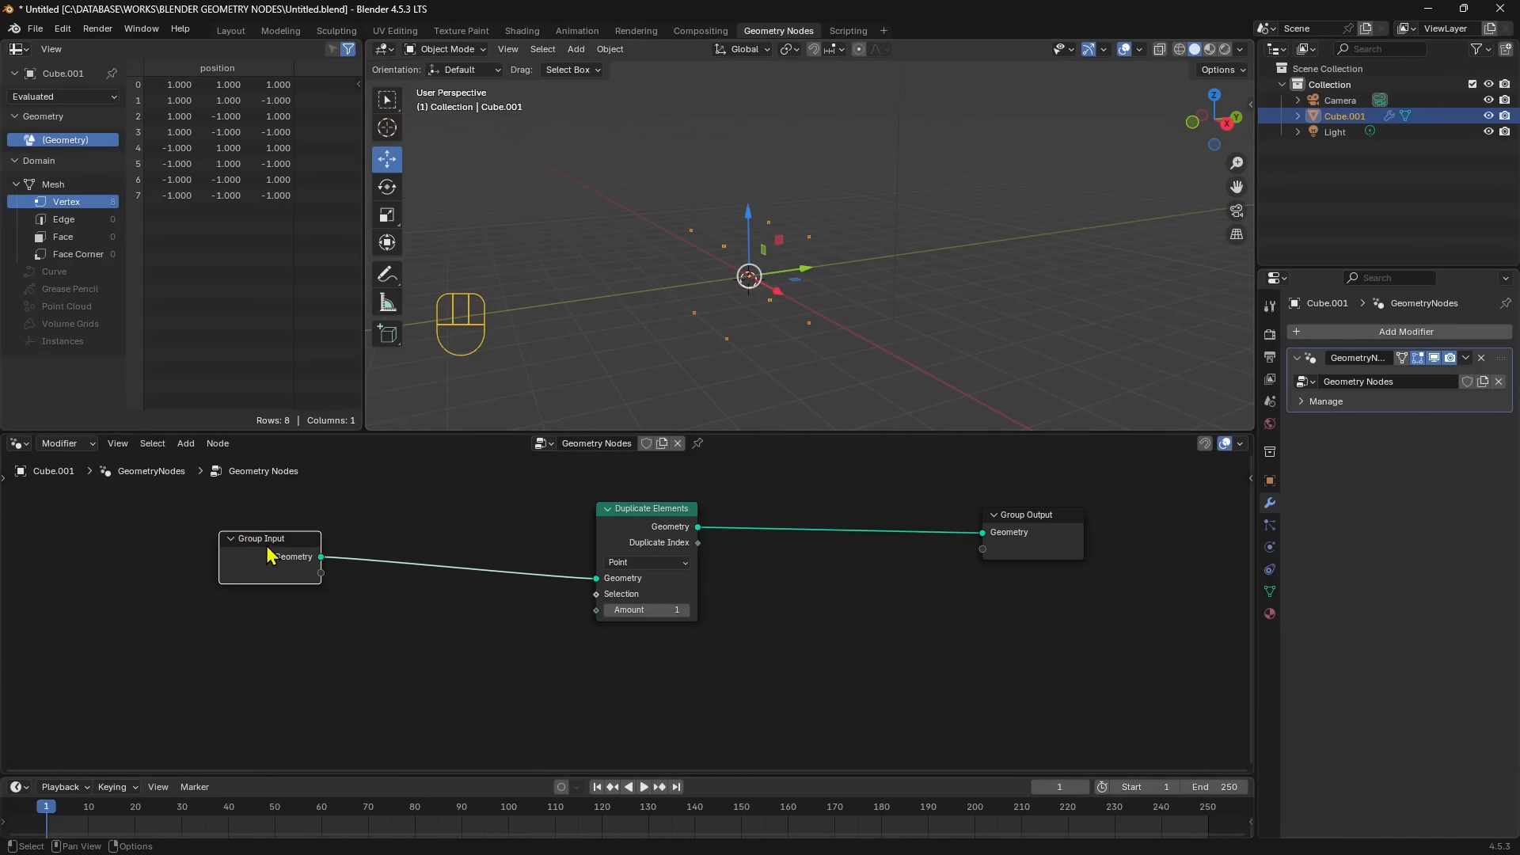
click(657, 536)
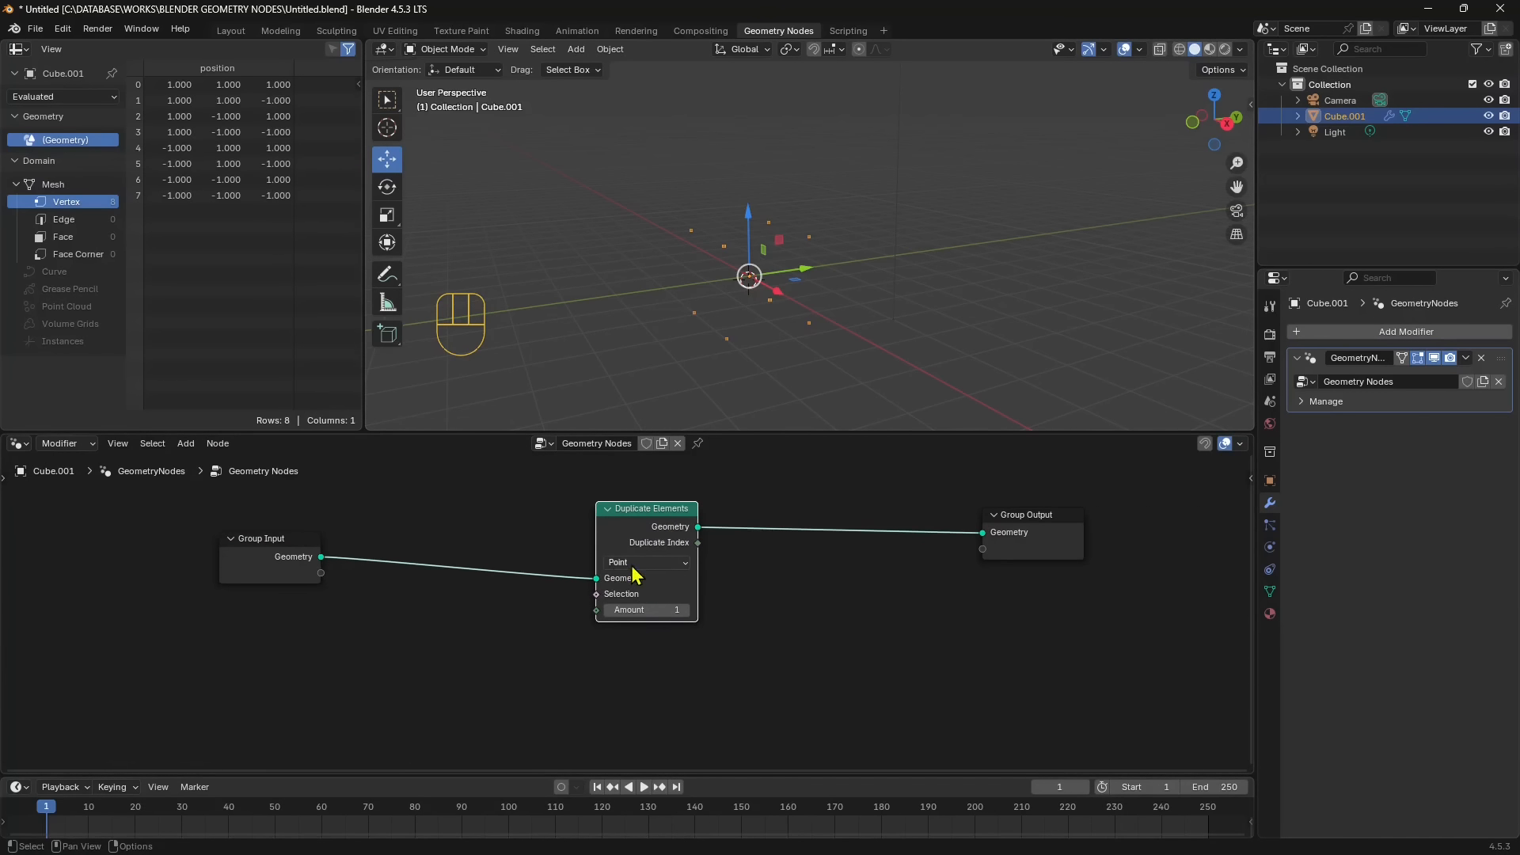
click(623, 564)
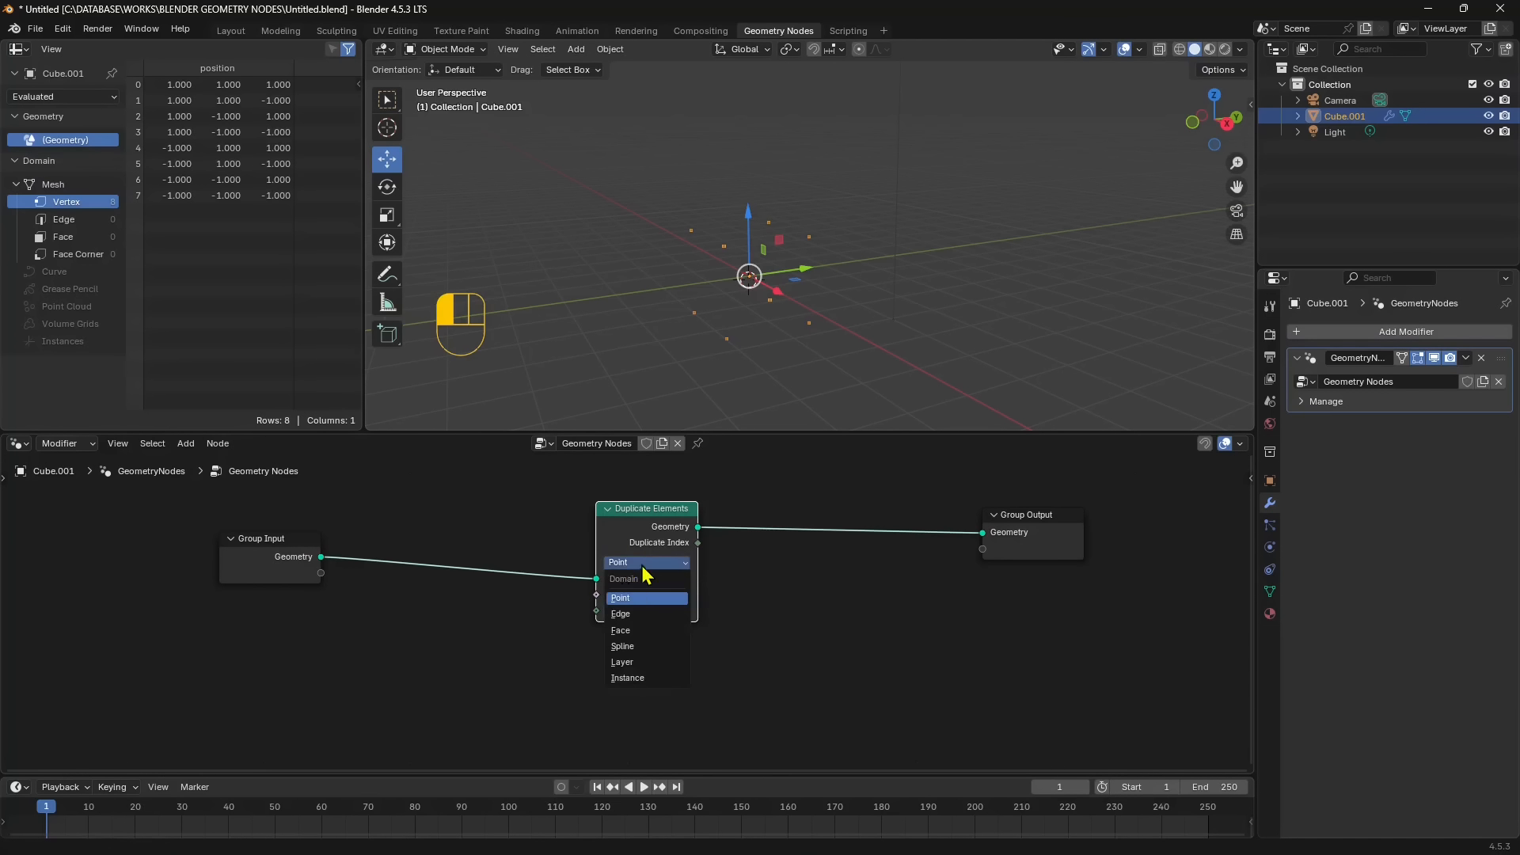
click(620, 632)
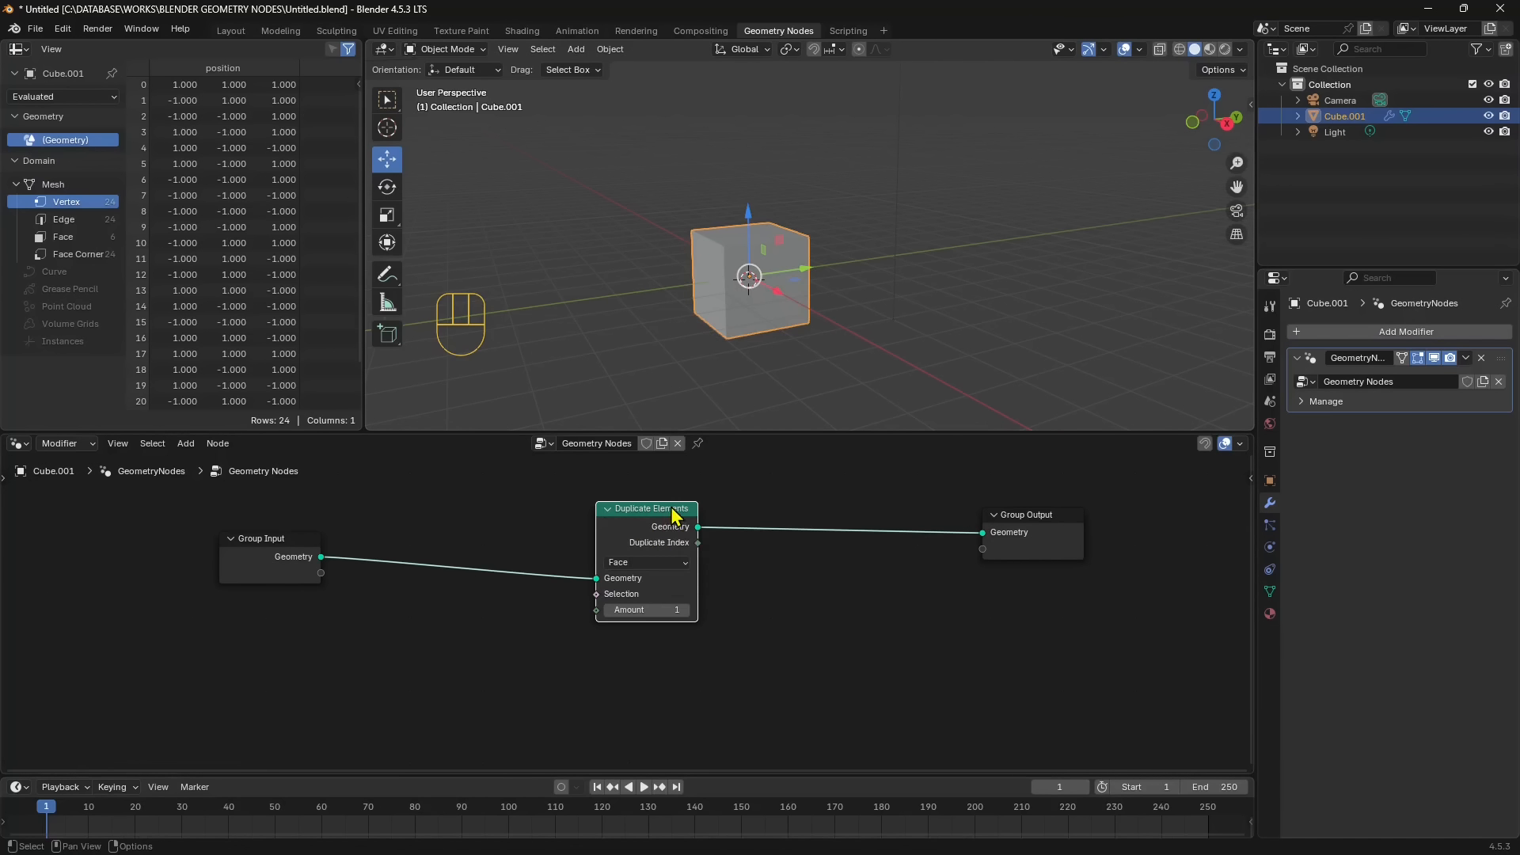
- Move the Duplicate Elements node closer to Group Input and try its Amount at 4, 0 and 1
drag(674, 515, 623, 508)
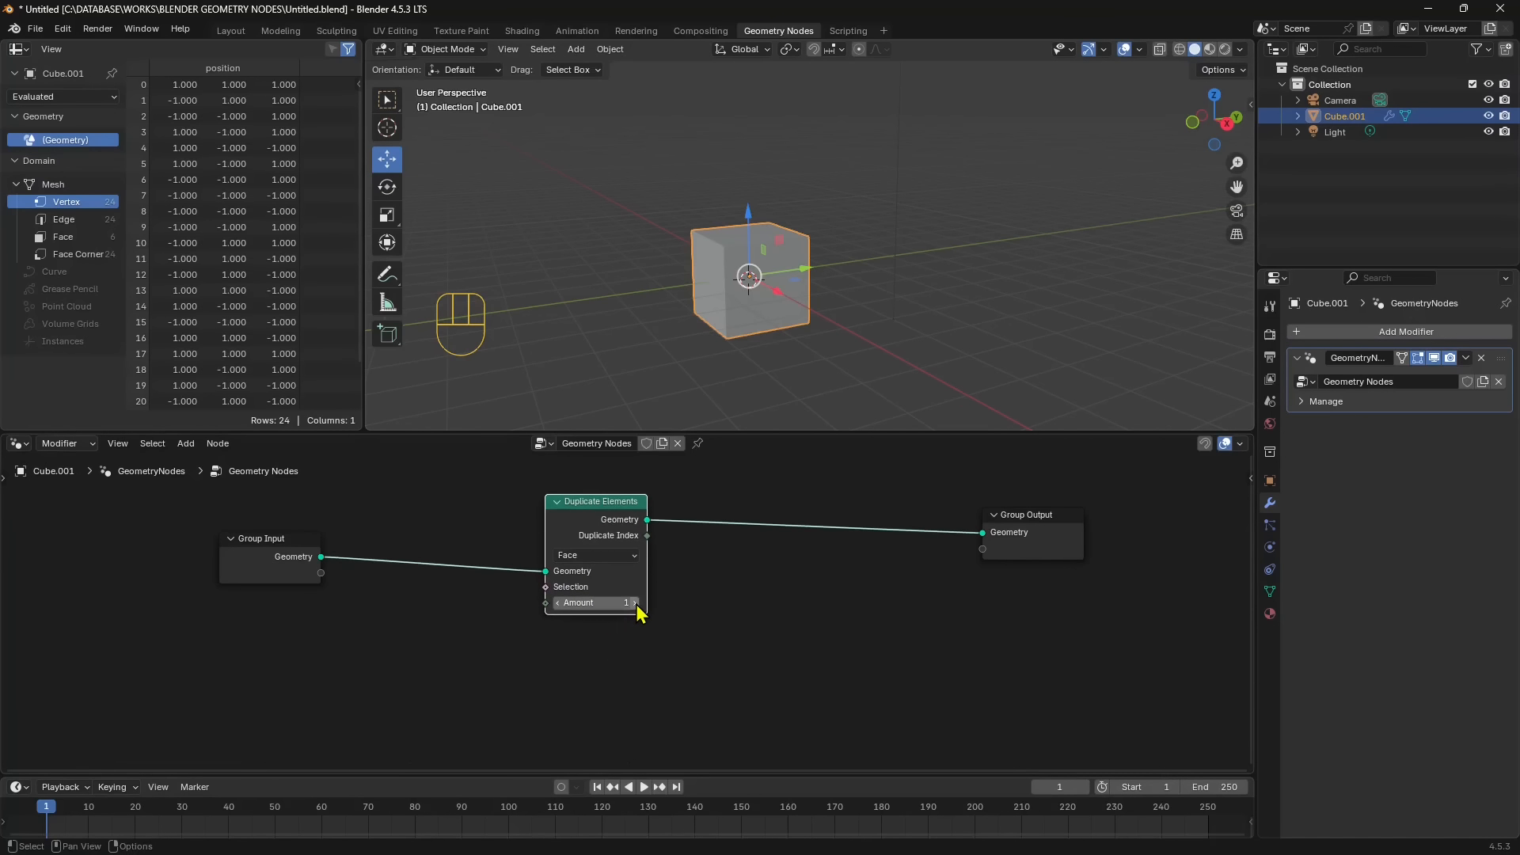
click(636, 604)
mouse_move(622, 503)
mouse_down()
mouse_move(668, 522)
mouse_move(560, 533)
mouse_move(607, 524)
mouse_up()
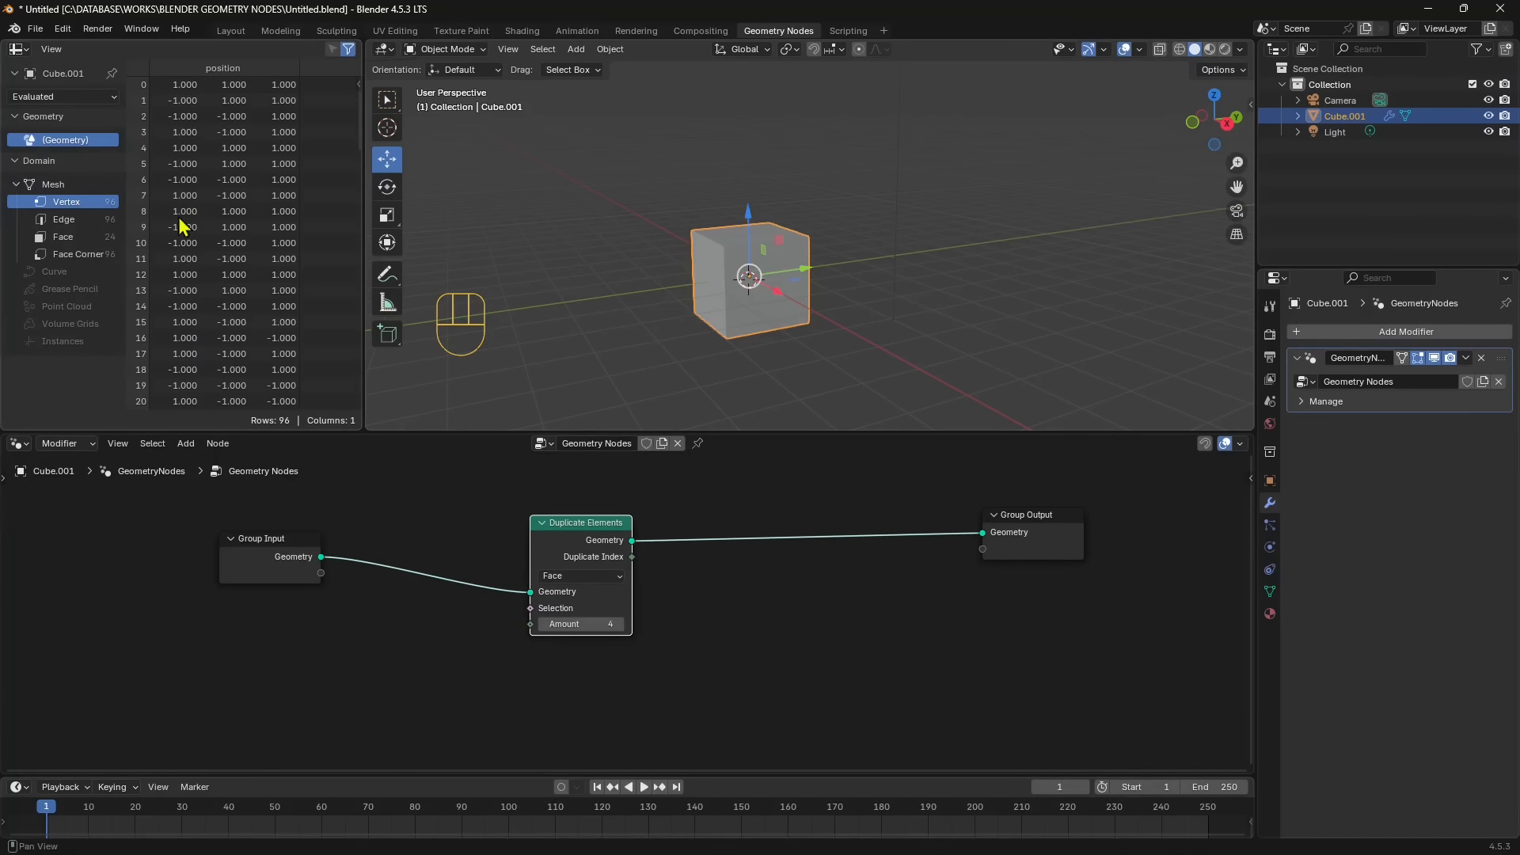
drag(549, 623, 507, 623)
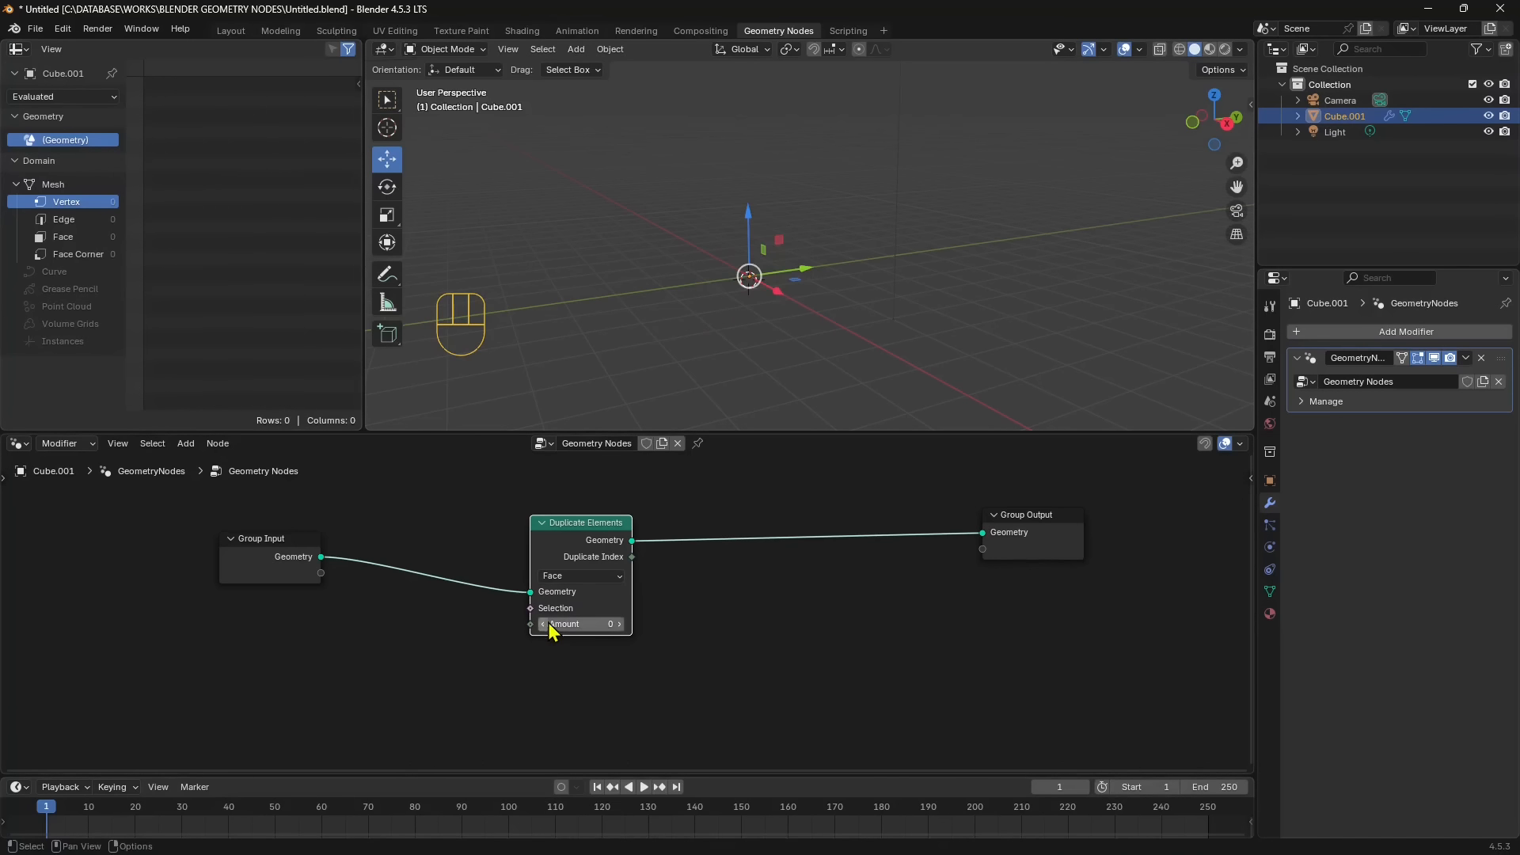
click(618, 624)
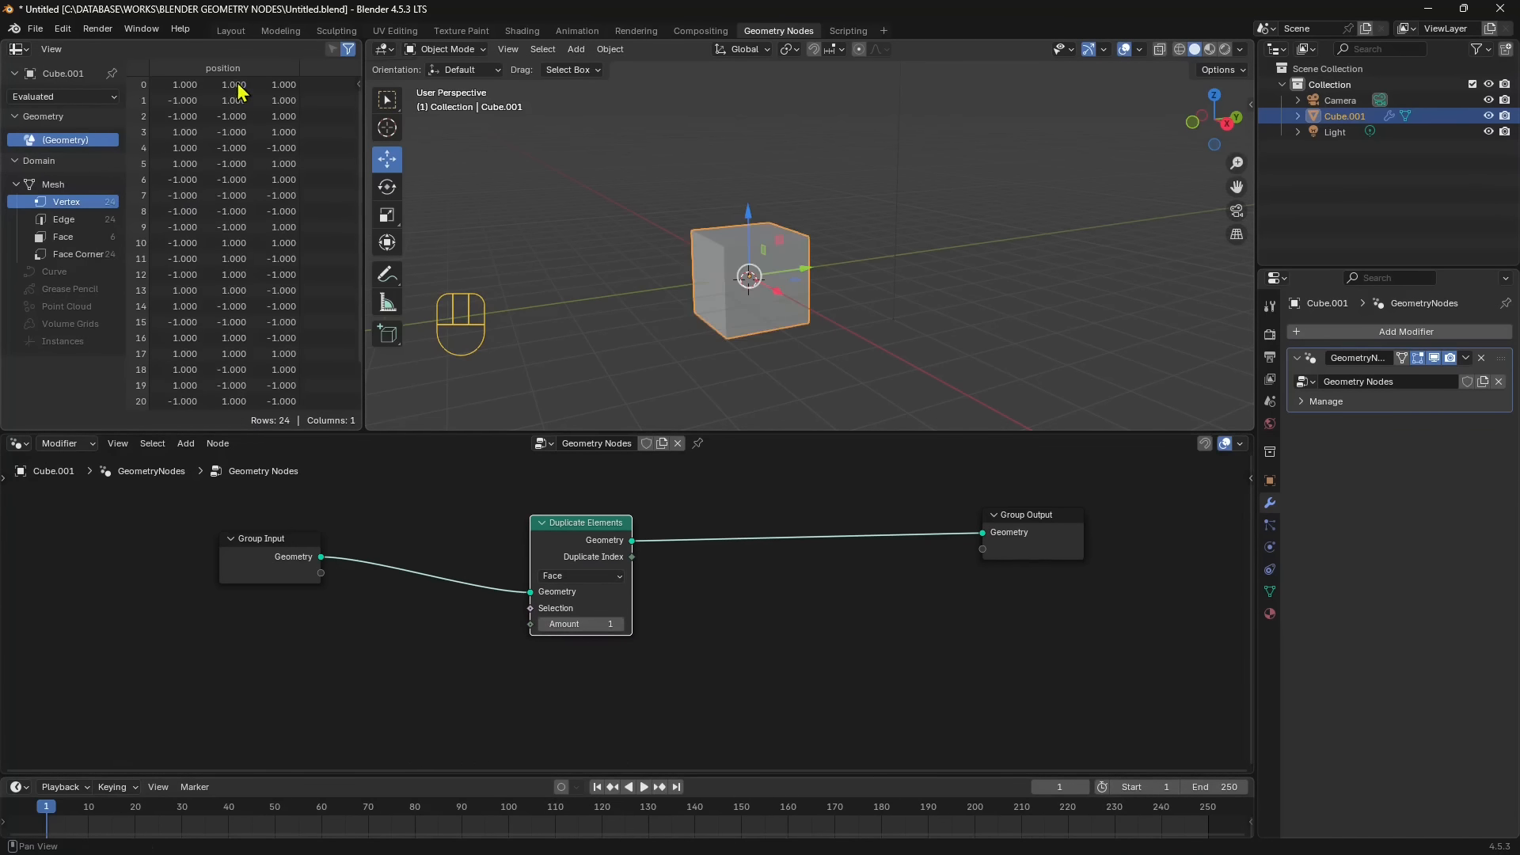
- Keep the Spreadsheet as the data editor and examine the mesh's Edge, Face Corner, Vertex and Face data
click(24, 53)
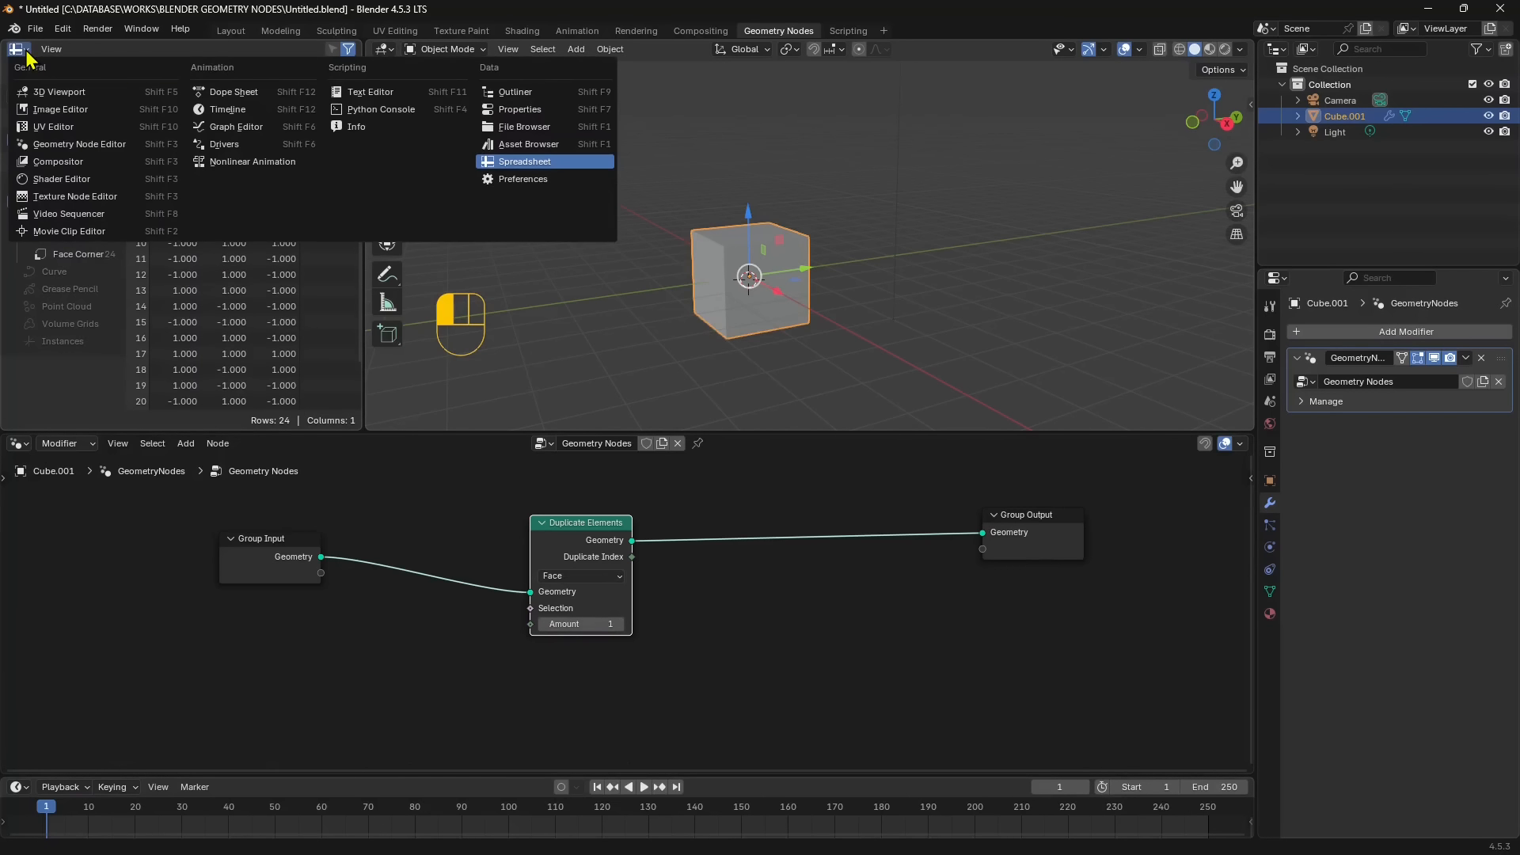
click(520, 163)
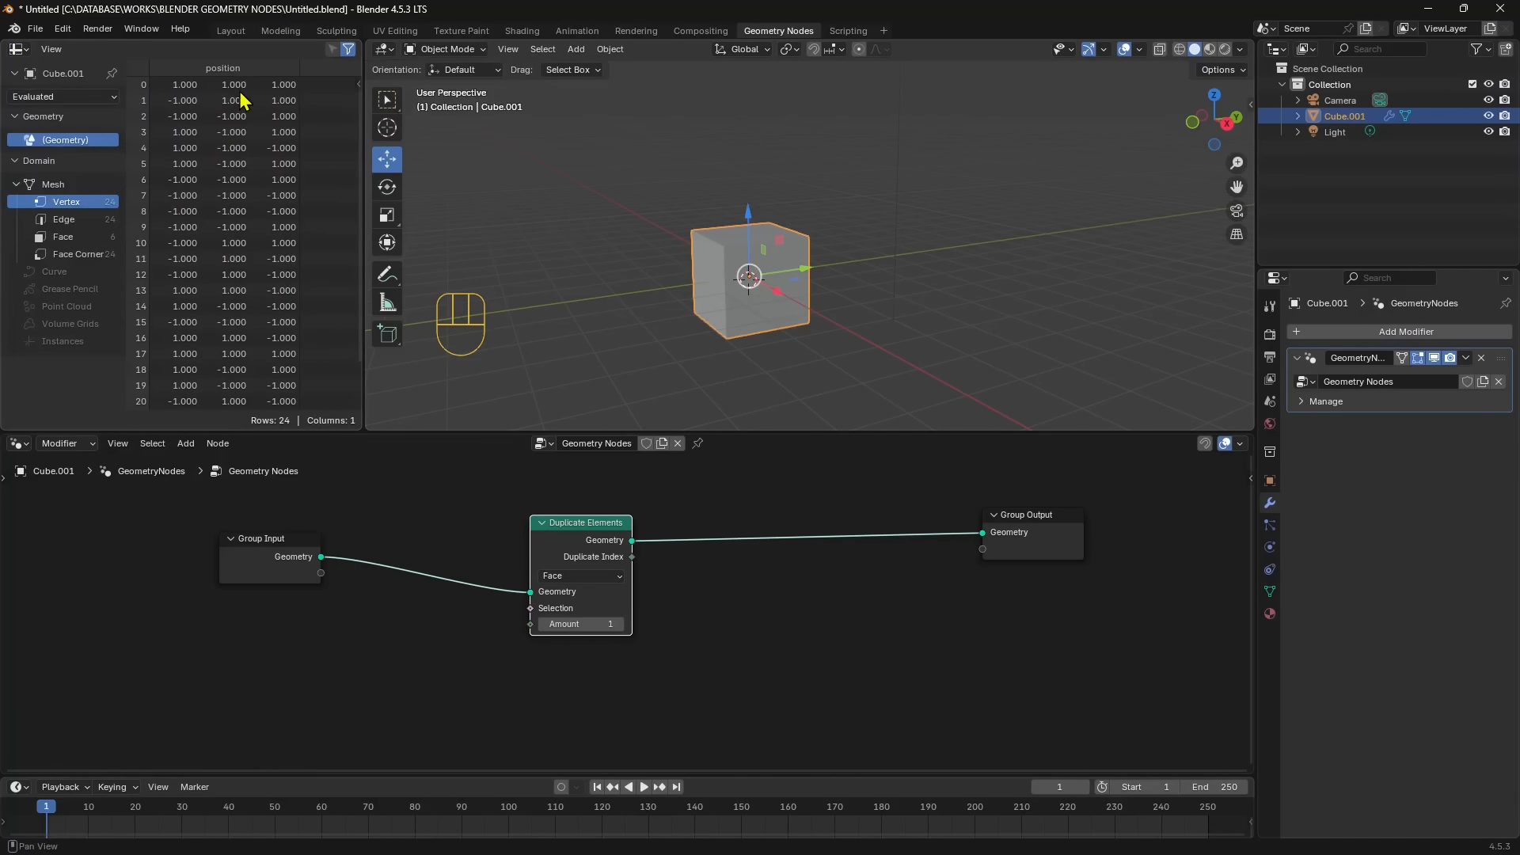
click(63, 219)
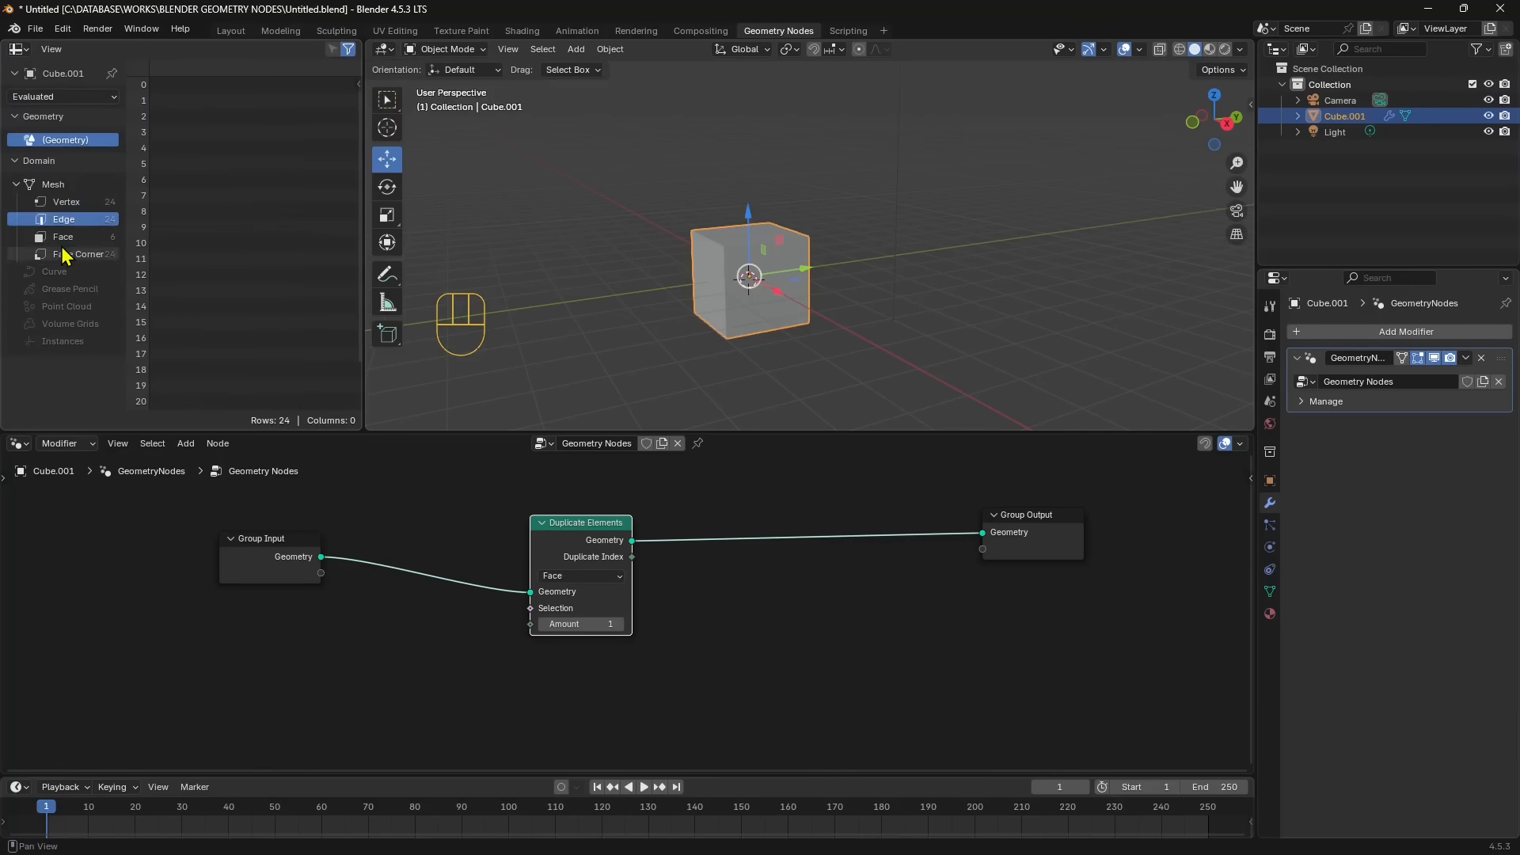
click(75, 255)
click(65, 202)
click(63, 237)
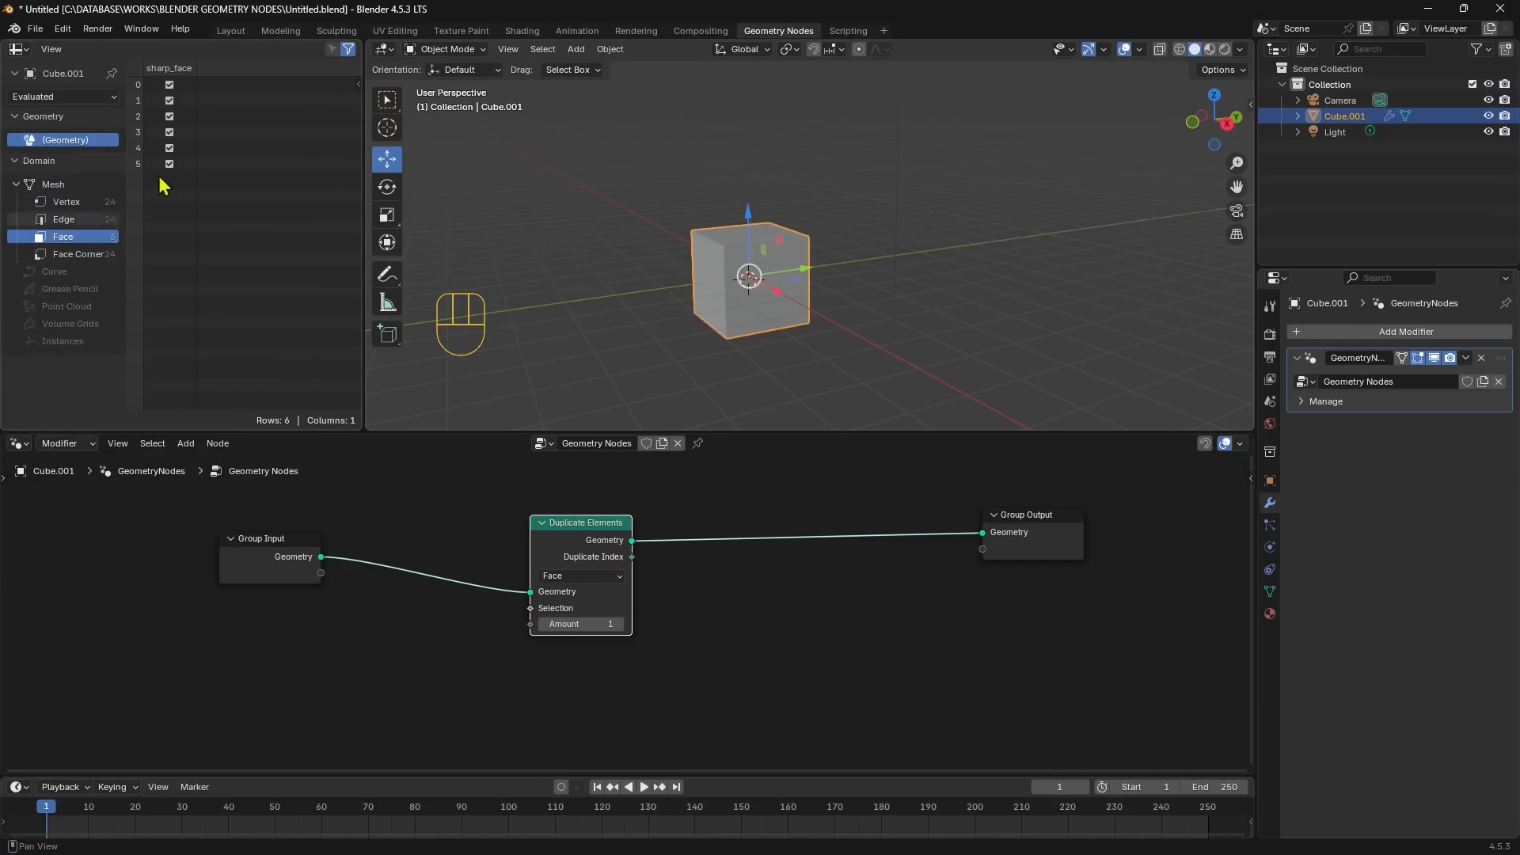
- Set the Duplicate Elements Amount to 4 and show the mesh's Vertex data in the spreadsheet
click(621, 625)
click(620, 625)
click(621, 625)
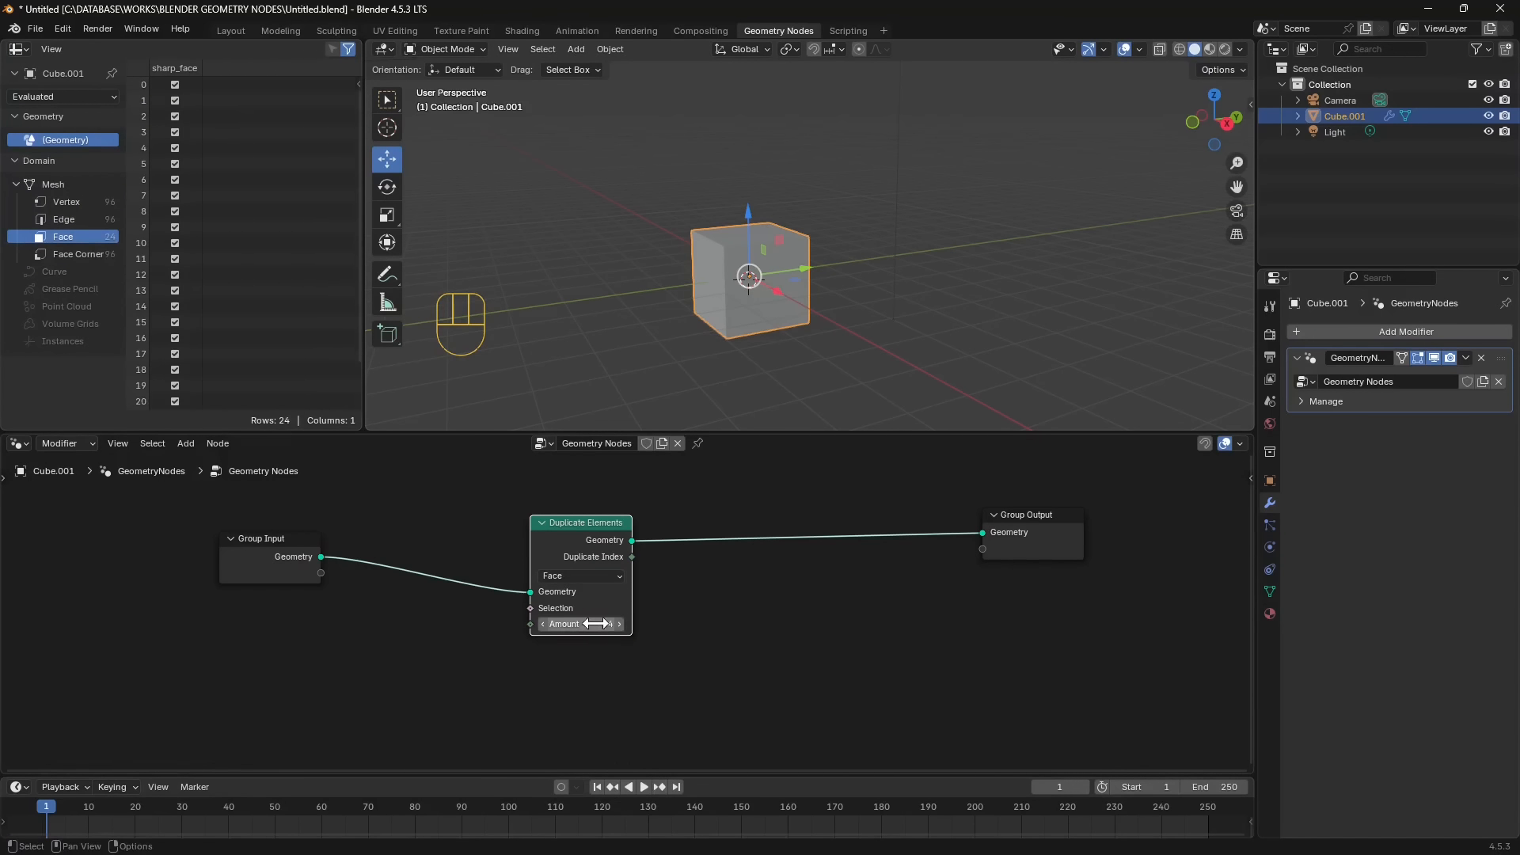
click(66, 201)
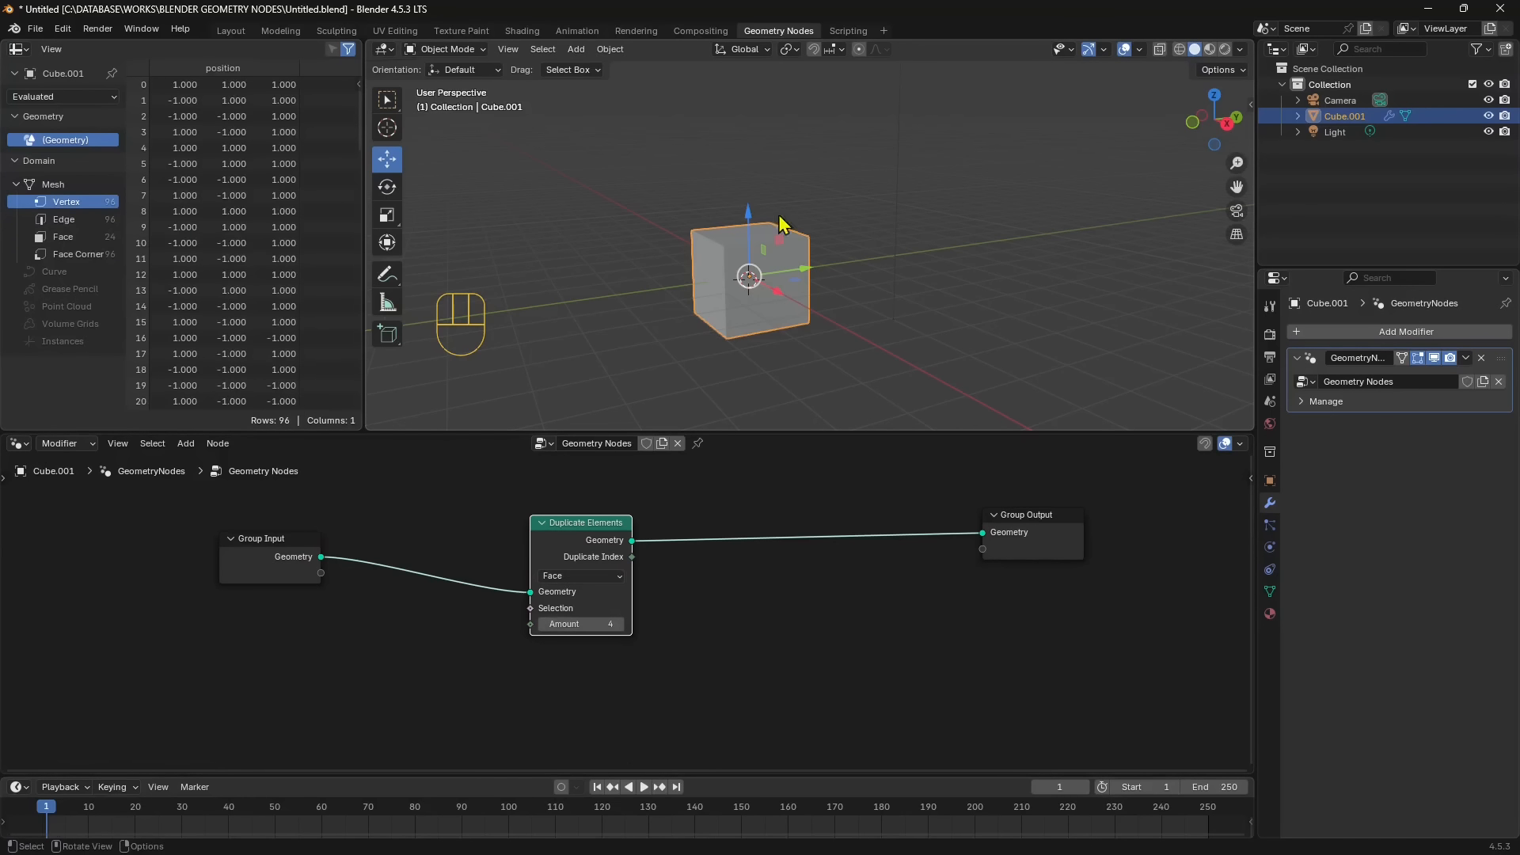
- Move Group Input and Duplicate Elements away from Group Output to make room for another node
drag(582, 538, 561, 535)
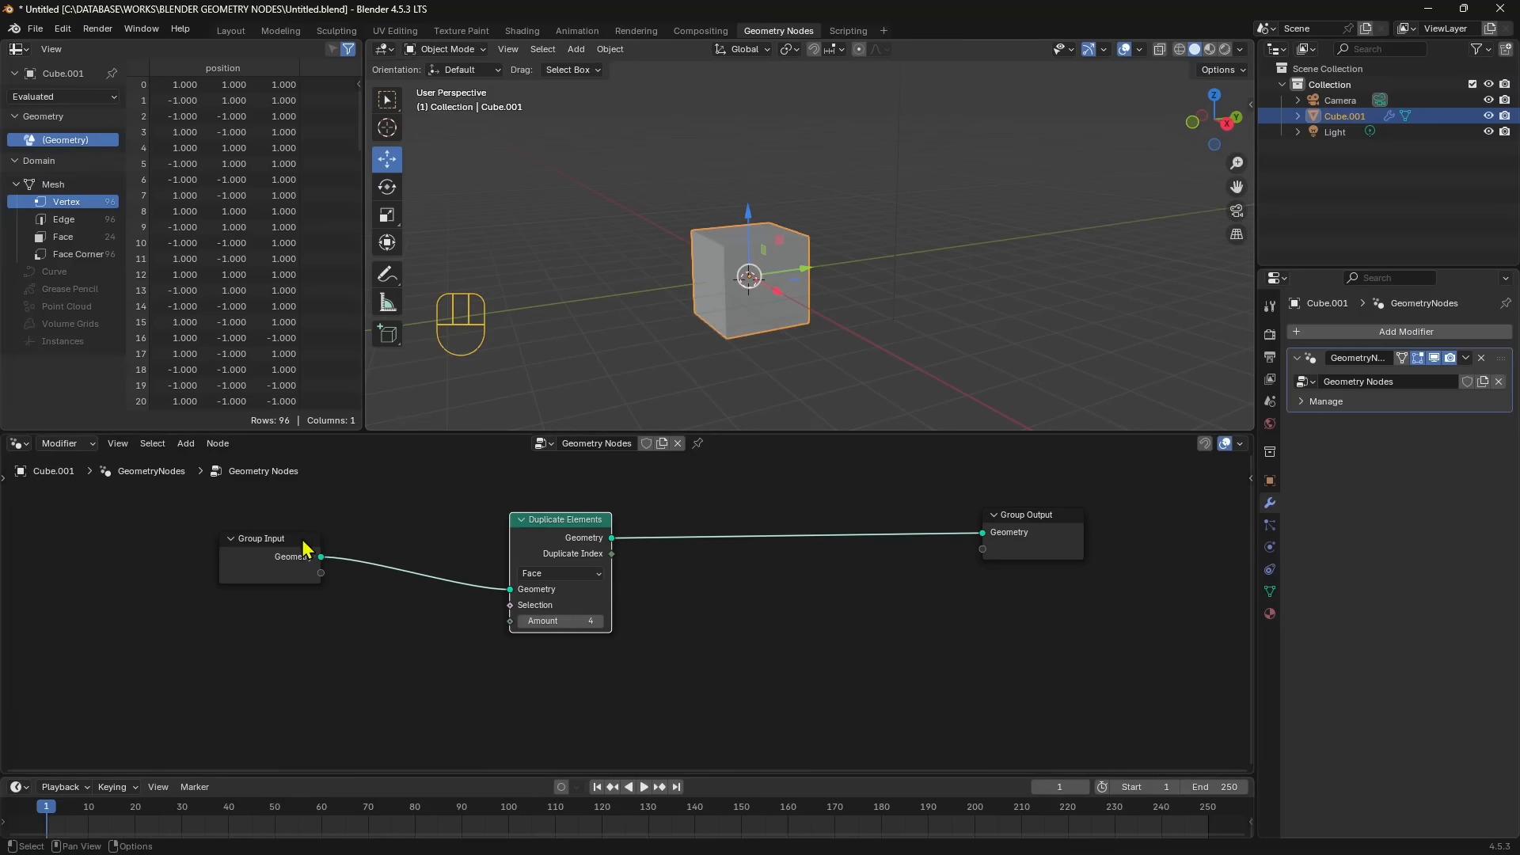
drag(306, 549, 194, 558)
drag(575, 520, 529, 507)
drag(1036, 516, 1058, 498)
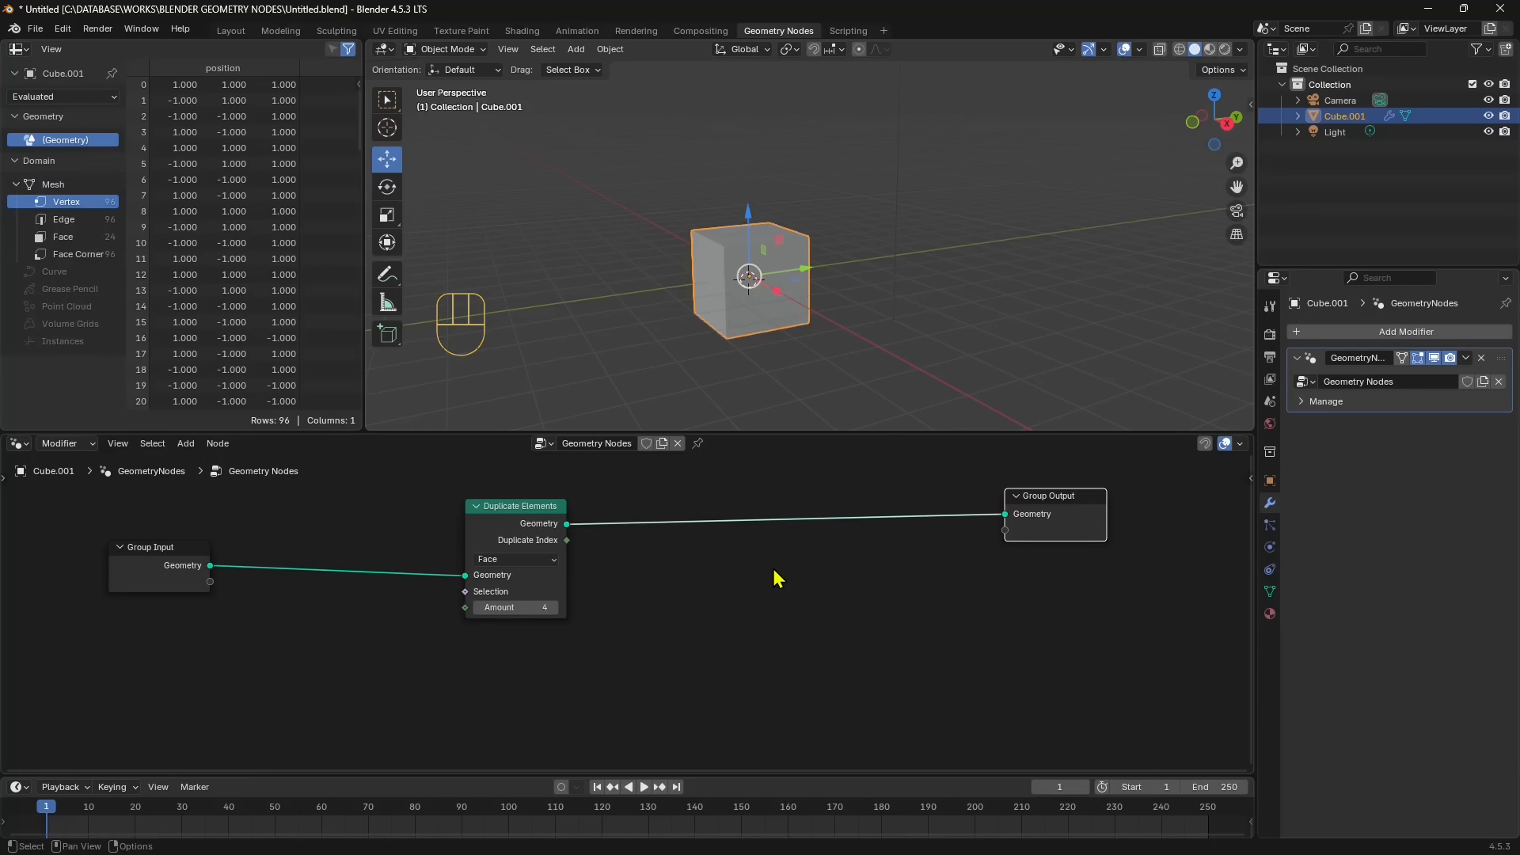
- Add a Set Position node below the link between Duplicate Elements and Group Output
key(shift+a)
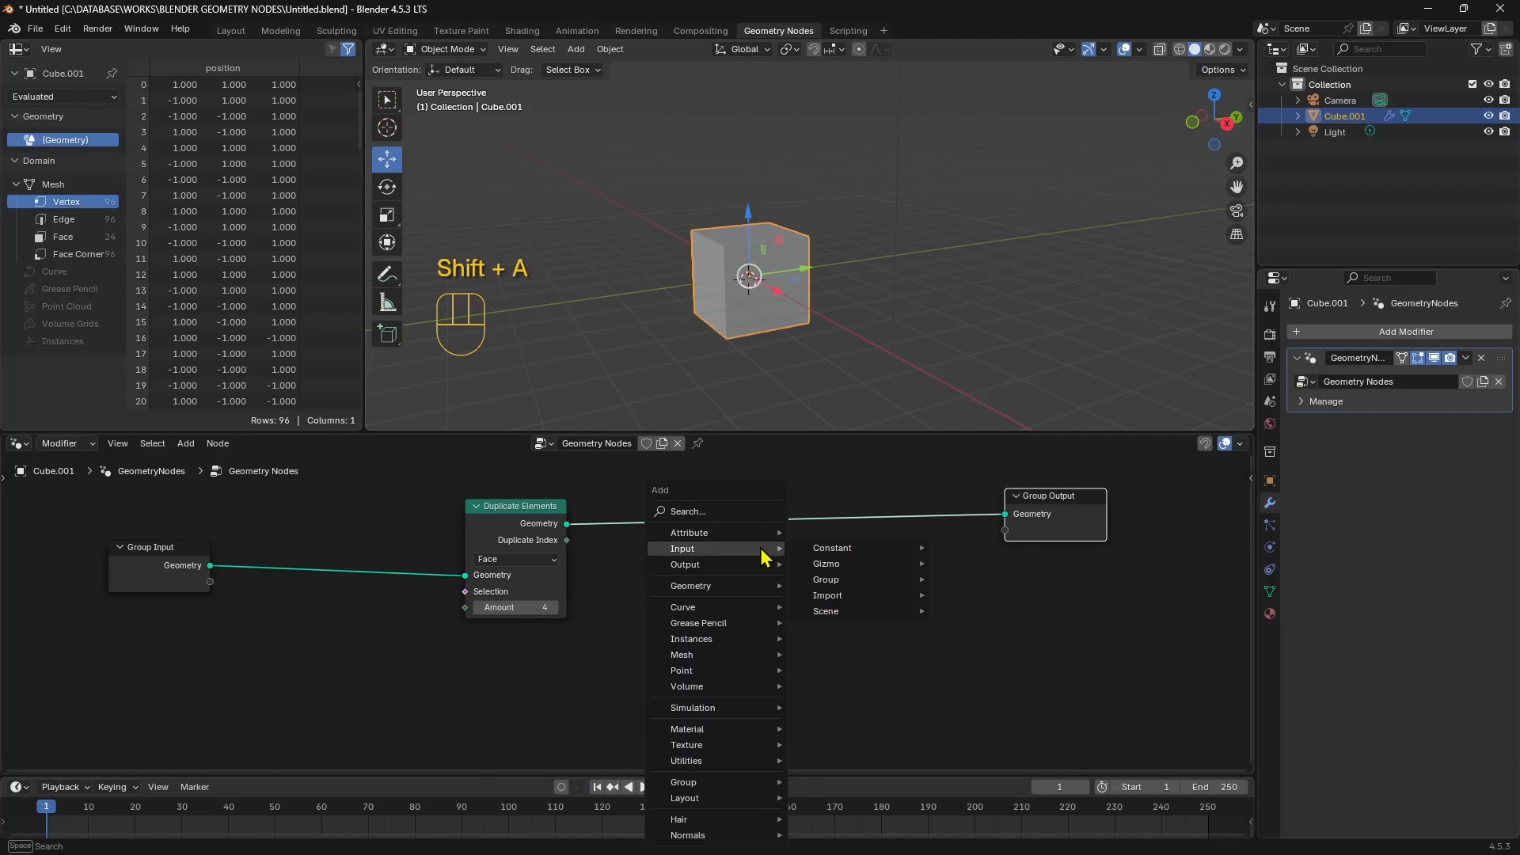
click(714, 512)
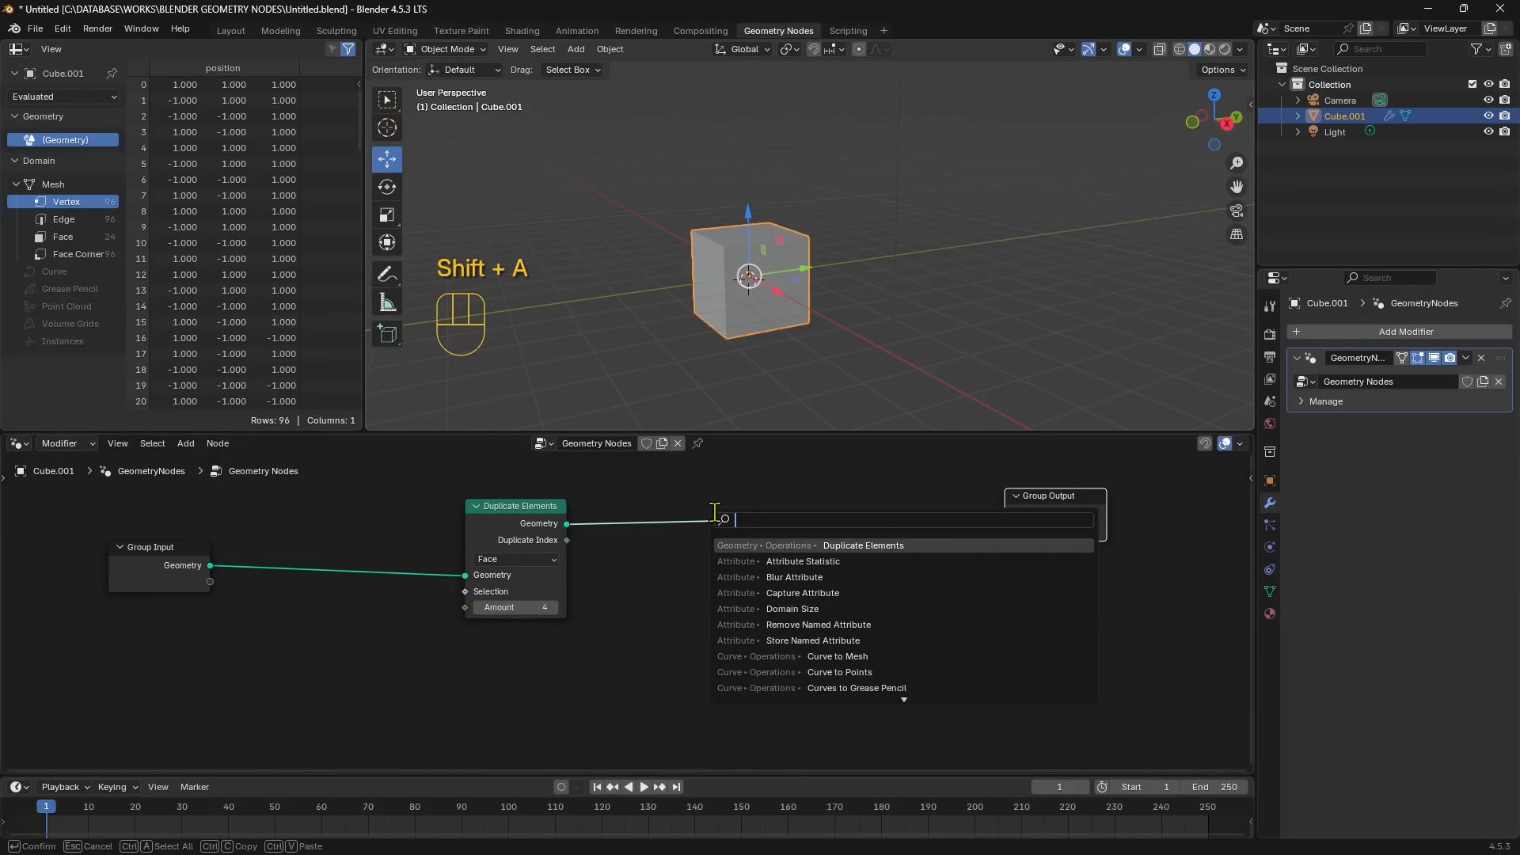
text(positions)
key(BackSpace)
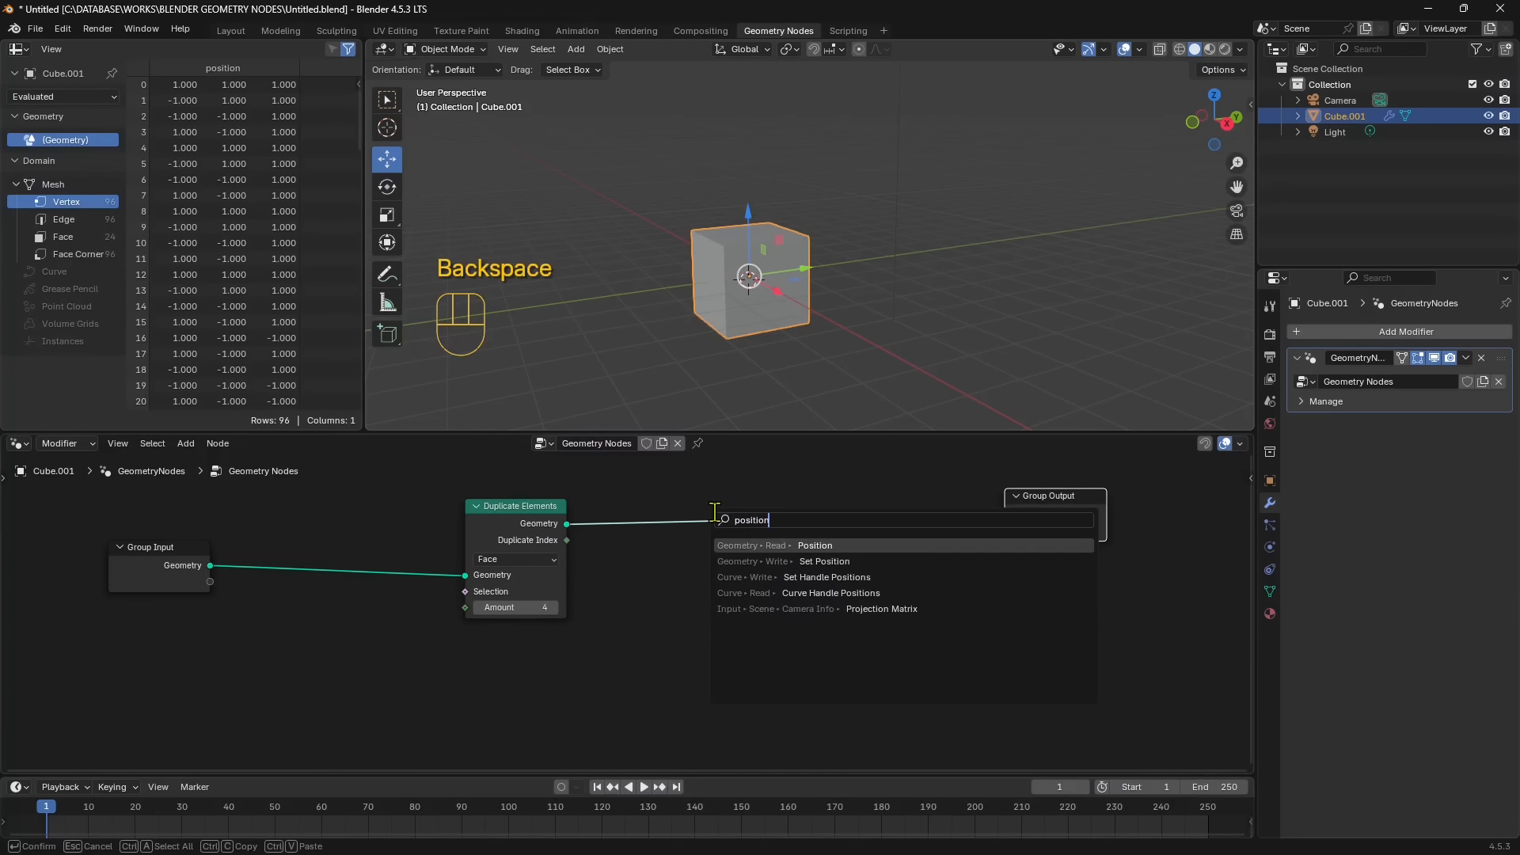
click(808, 562)
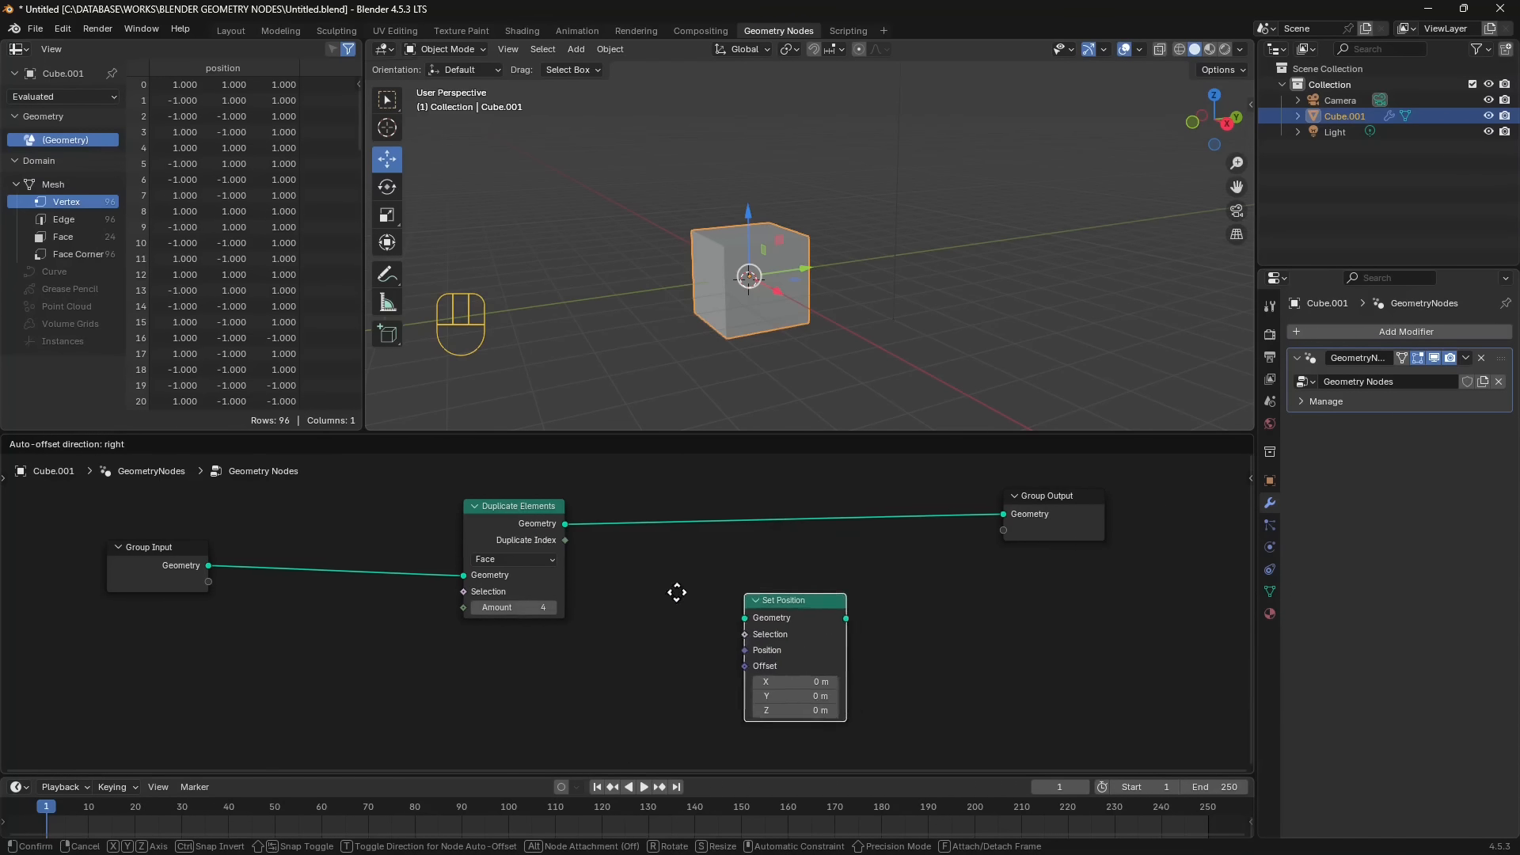
click(748, 619)
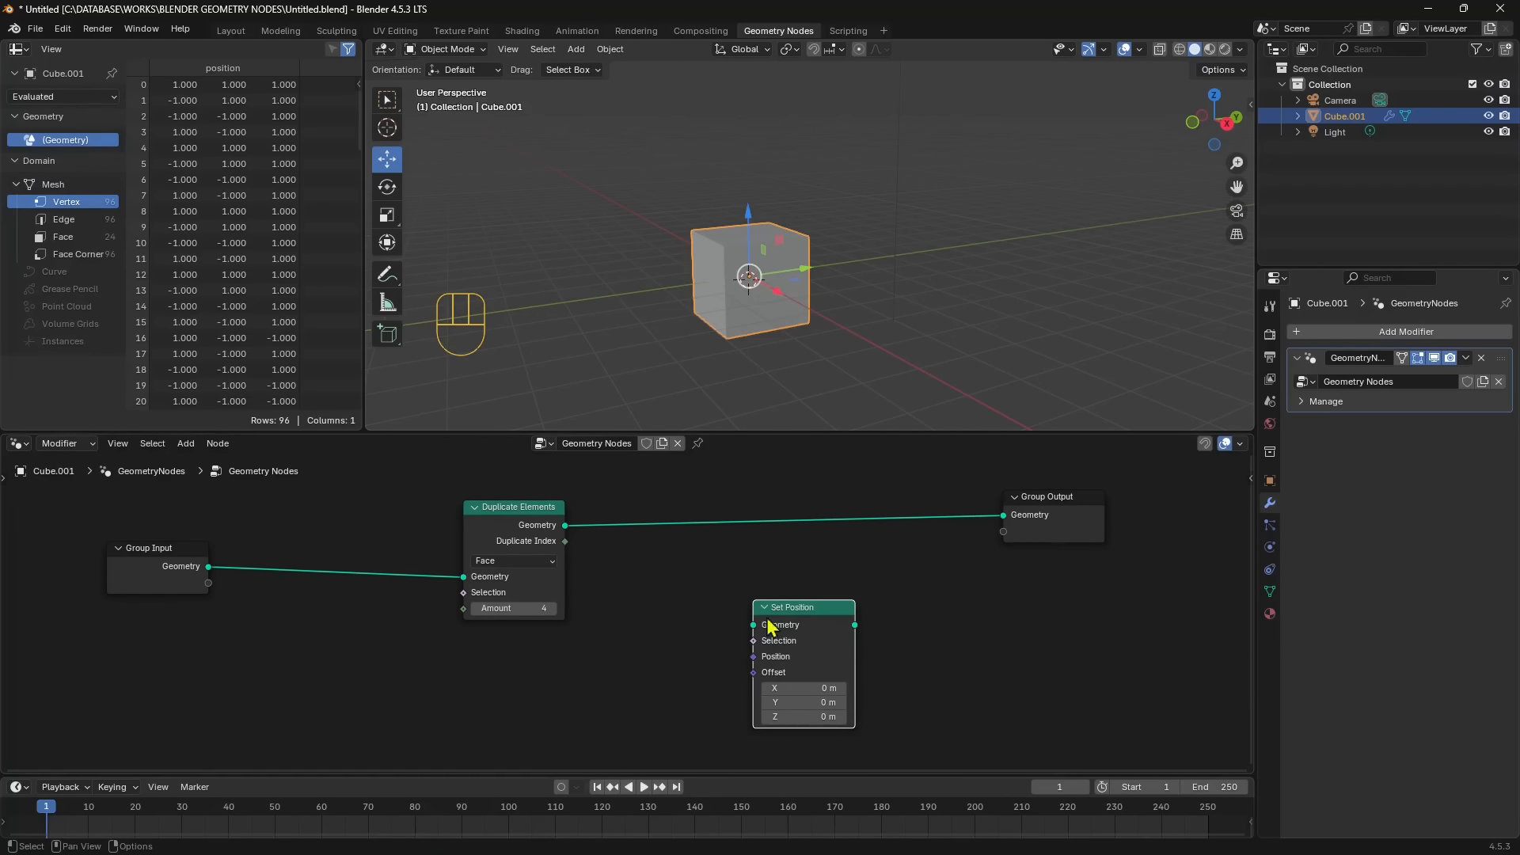
- Wire Set Position between Duplicate Elements and Group Output, then space it and Group Output apart
drag(565, 526, 997, 529)
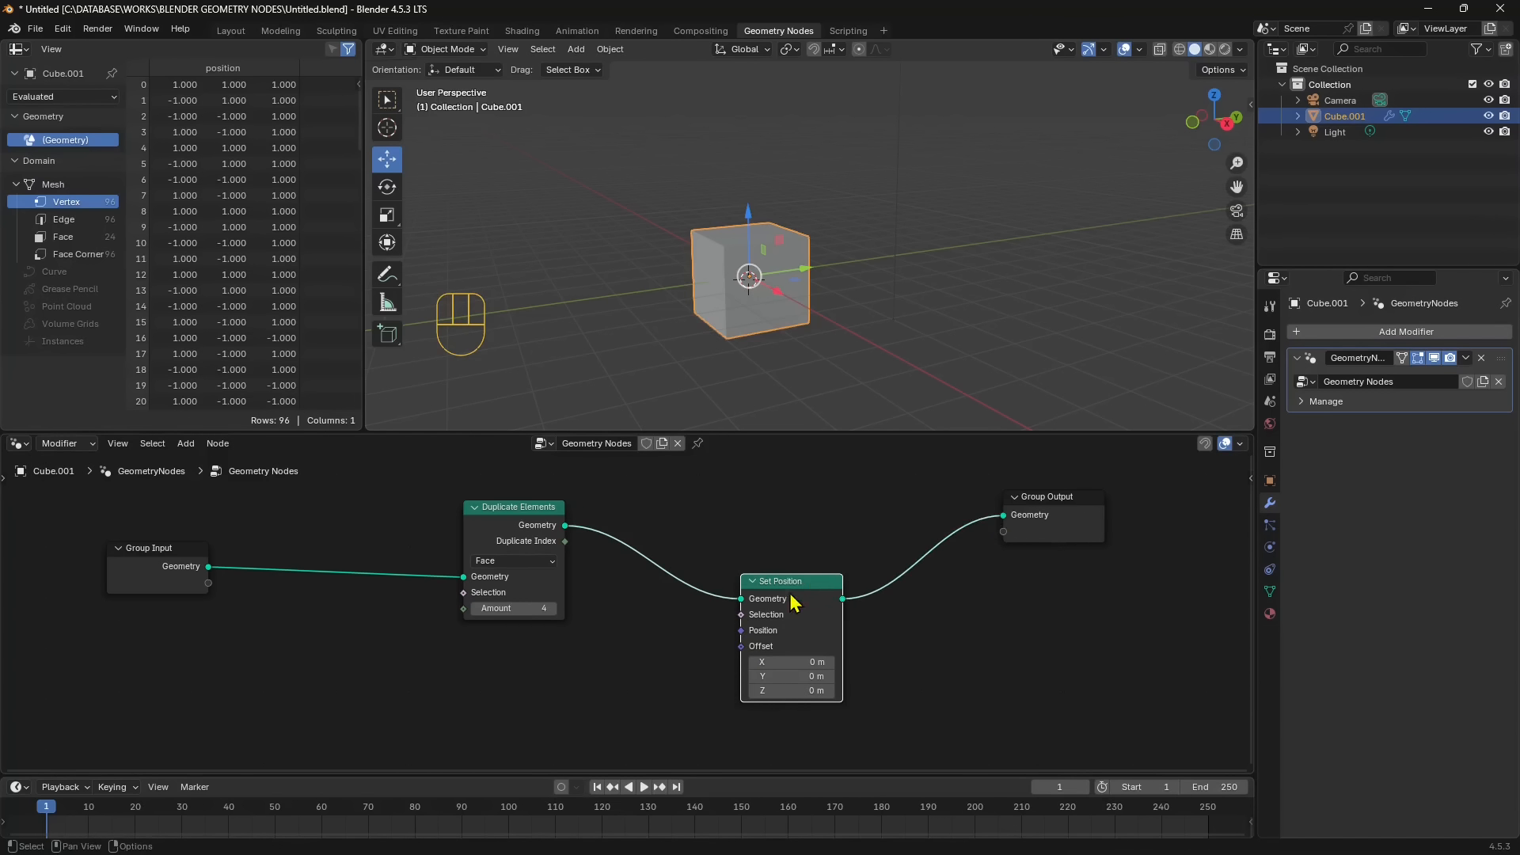
drag(792, 602, 806, 583)
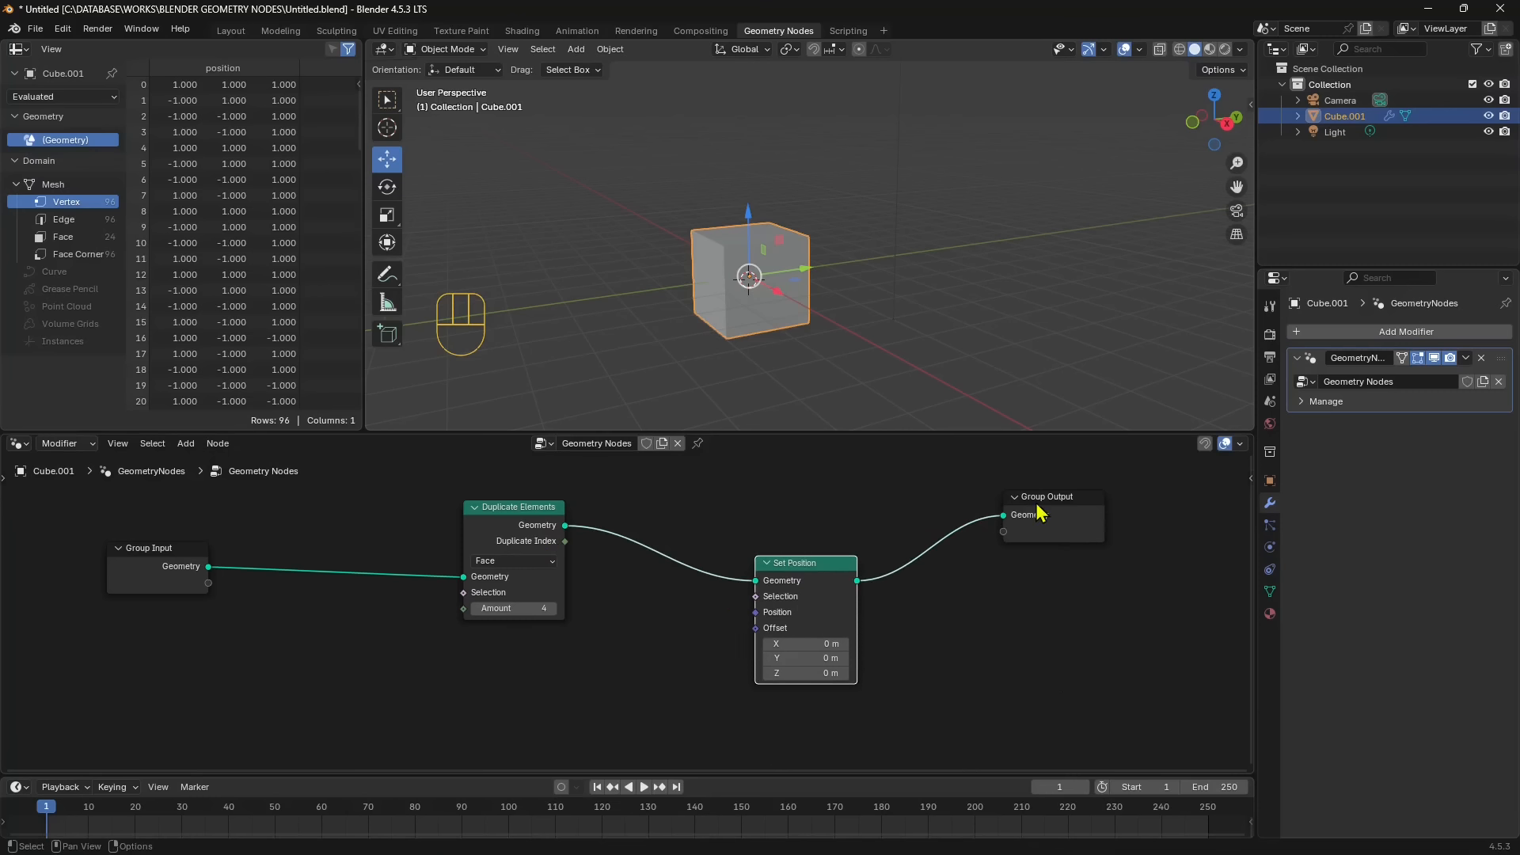
drag(1041, 513, 1068, 508)
drag(804, 568, 802, 534)
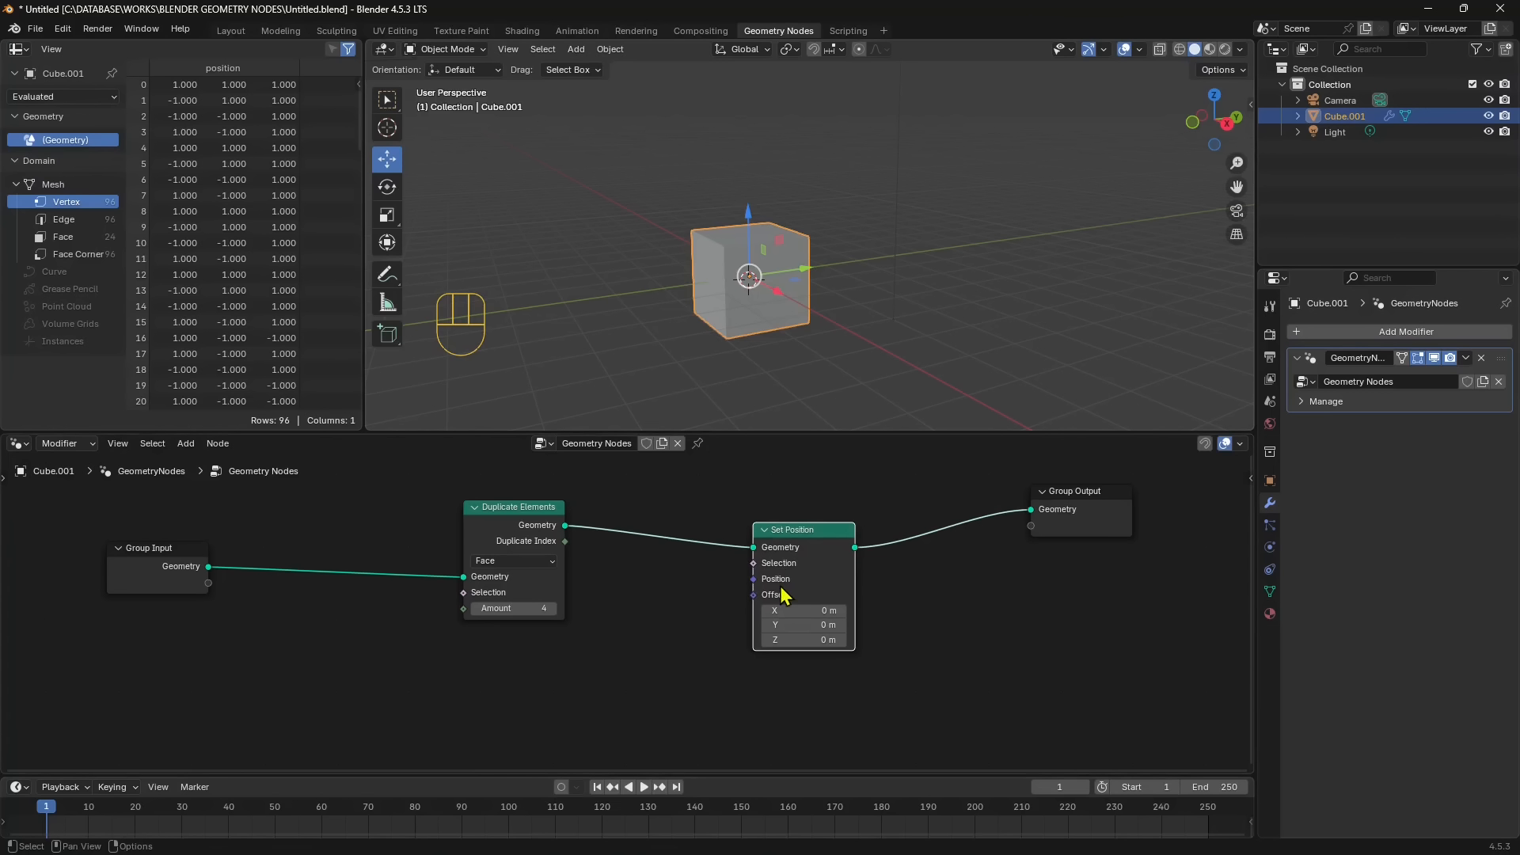
- Set the Set Position node's Offset to X 1 m, Y 1.2 m and Z 0.9 m
click(842, 614)
click(842, 614)
click(843, 614)
click(842, 614)
click(842, 614)
click(842, 613)
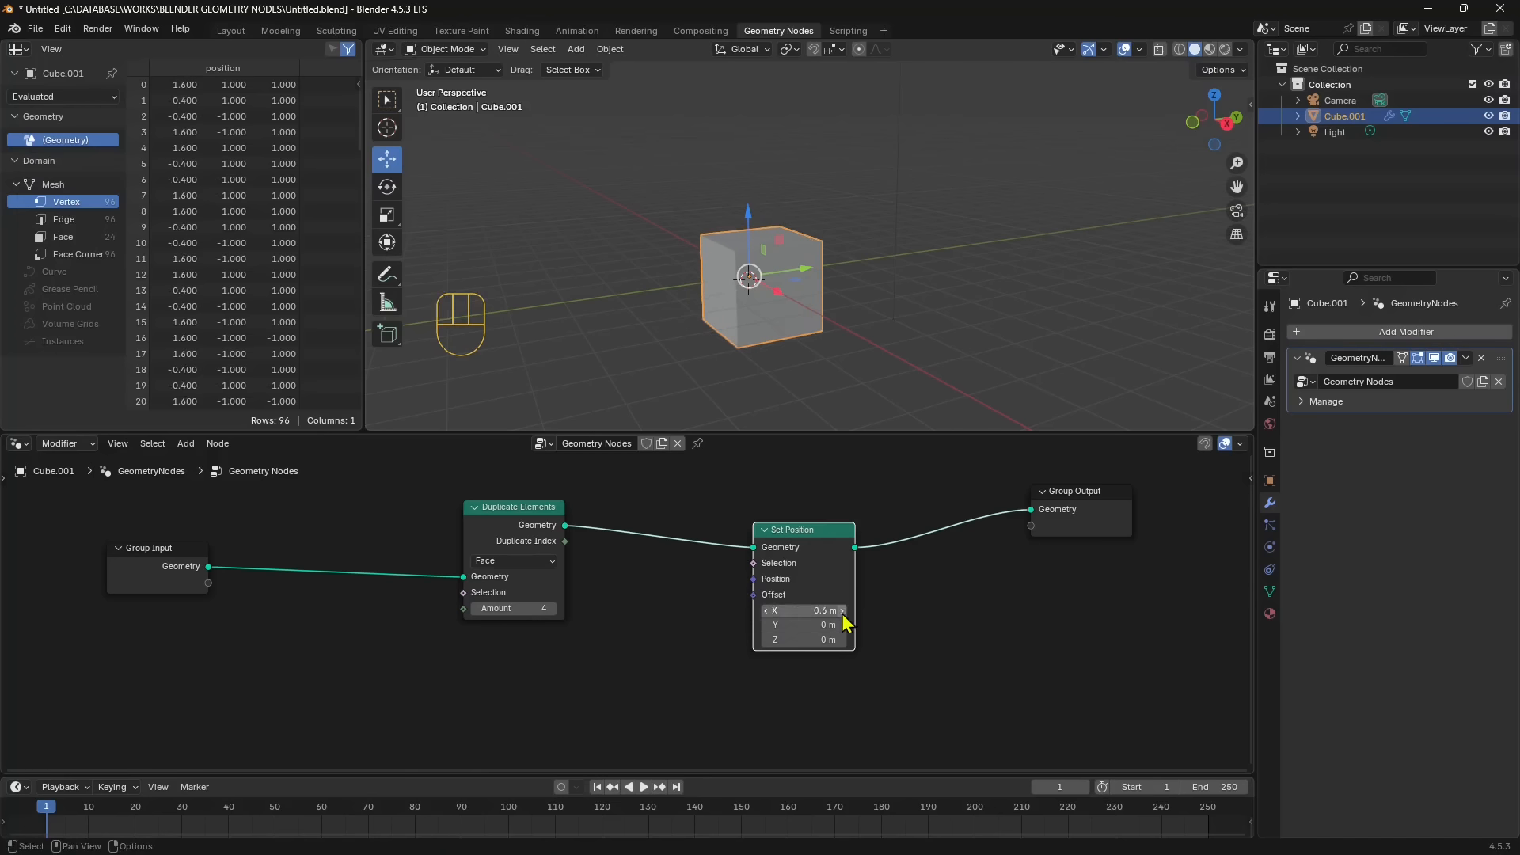
click(842, 614)
double_click(842, 613)
click(843, 610)
click(843, 625)
double_click(842, 625)
double_click(842, 624)
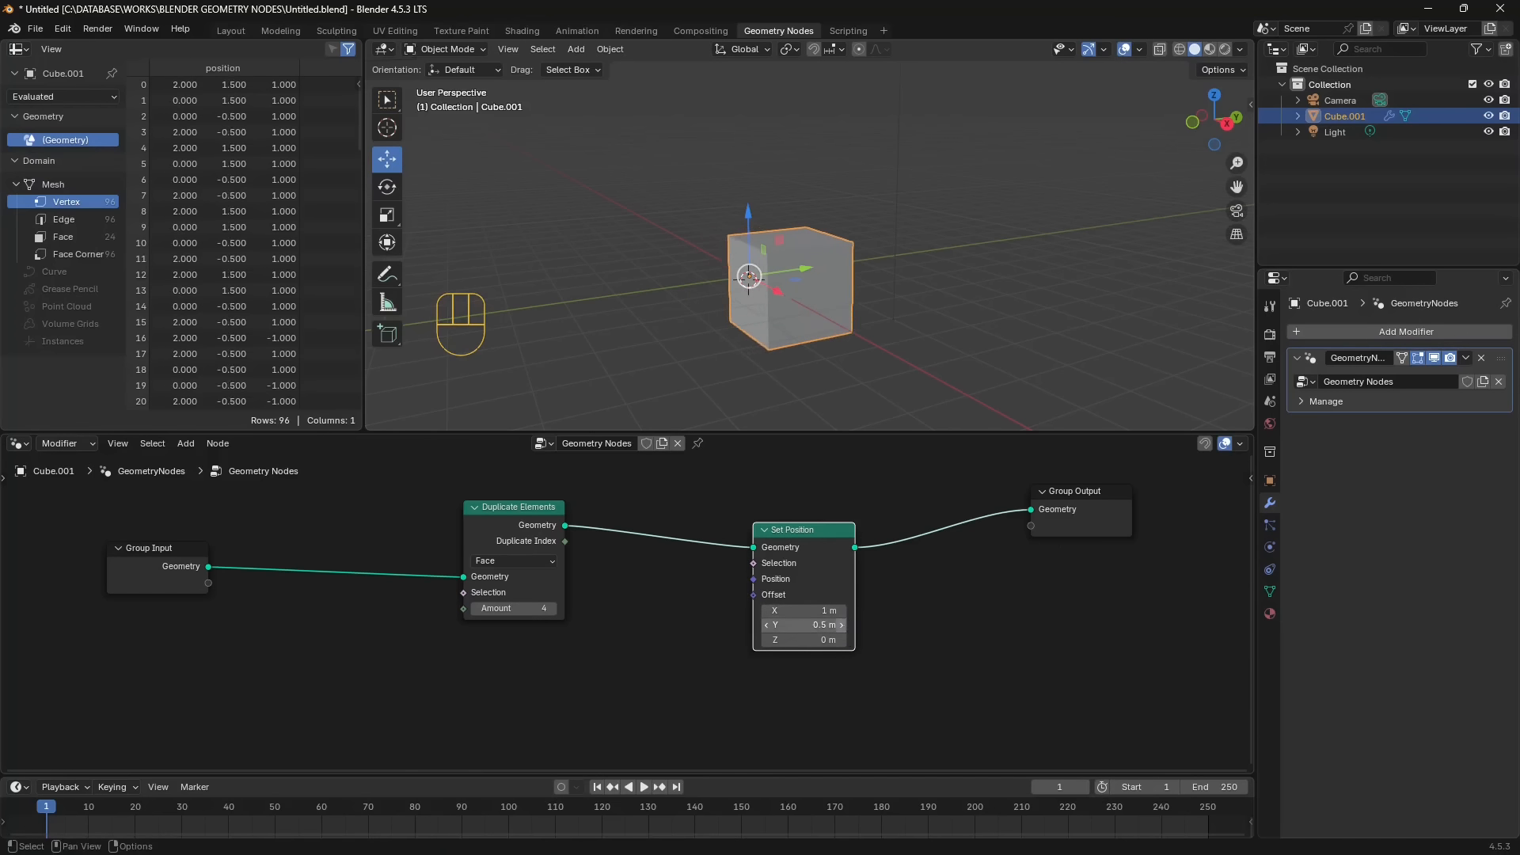
double_click(843, 625)
click(842, 624)
double_click(842, 624)
double_click(843, 625)
drag(842, 639, 908, 640)
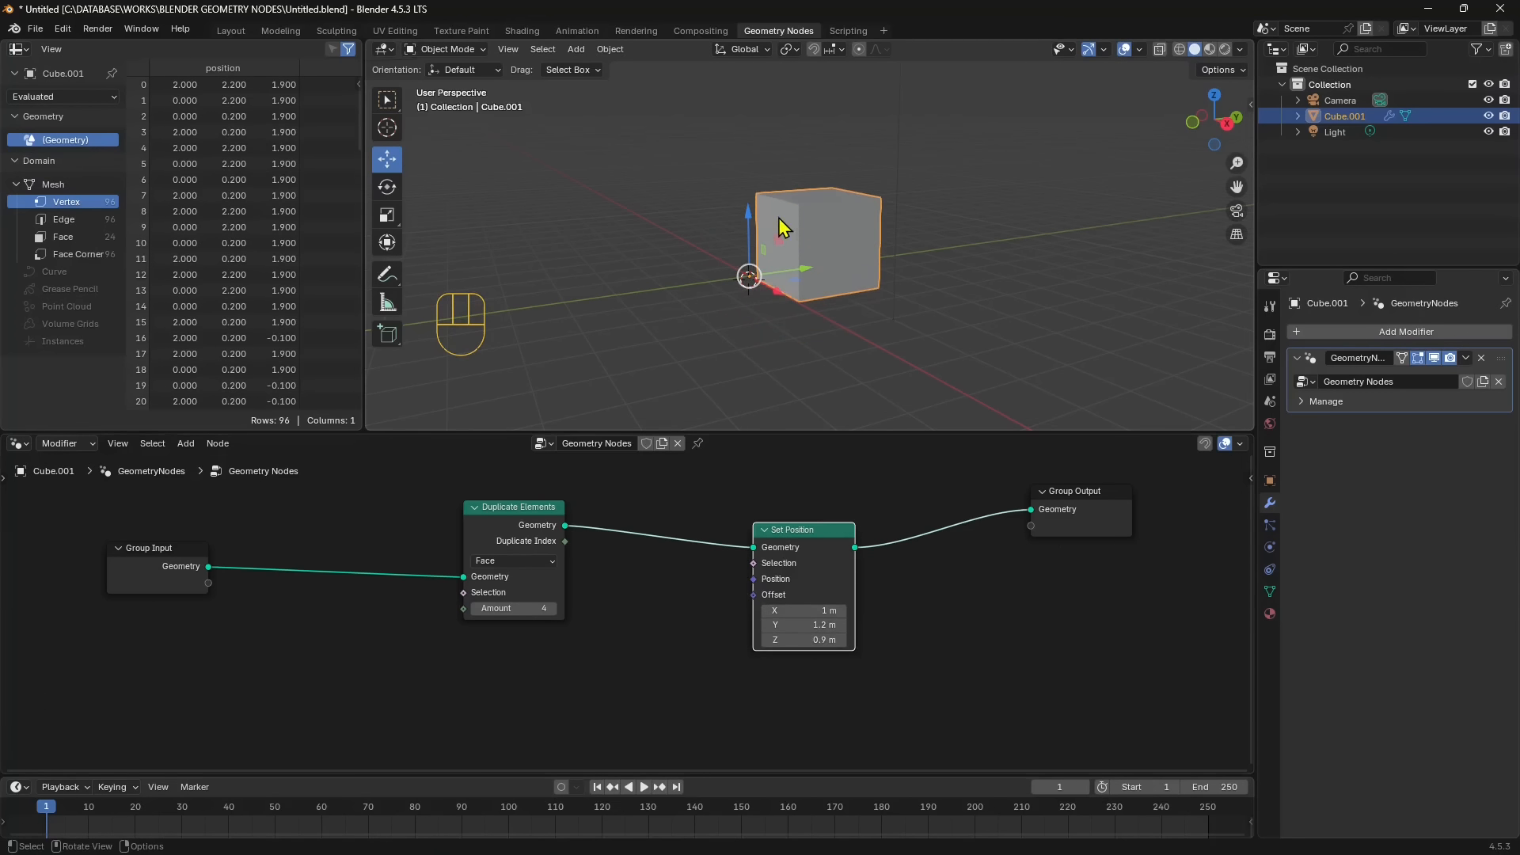
- Spread Duplicate Elements, Set Position and Group Output apart to make room for another node
drag(514, 510, 452, 520)
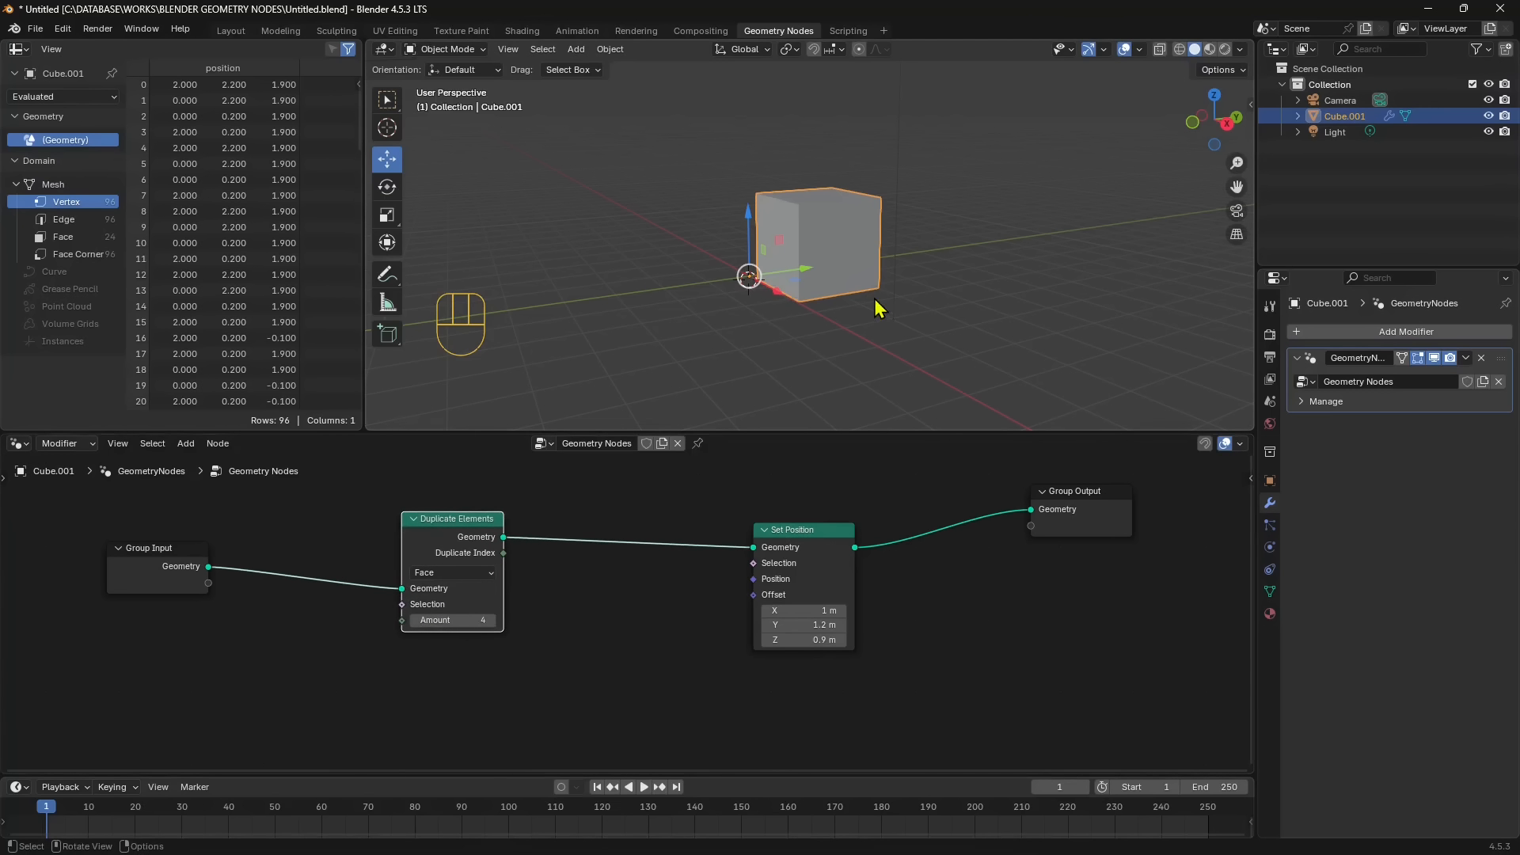
drag(824, 531, 854, 532)
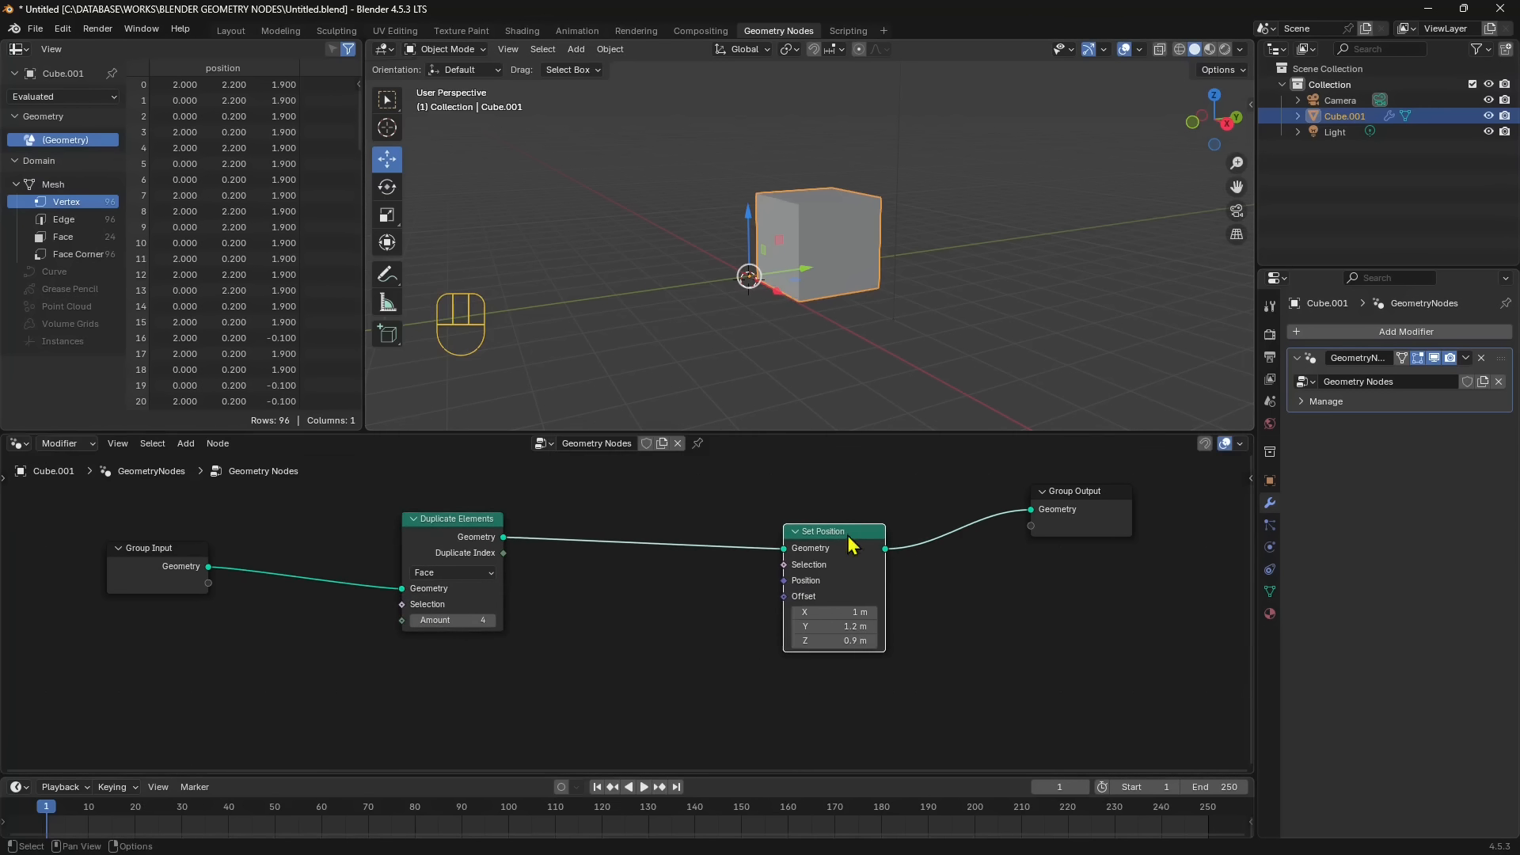
drag(1088, 499, 1106, 501)
drag(855, 539, 869, 537)
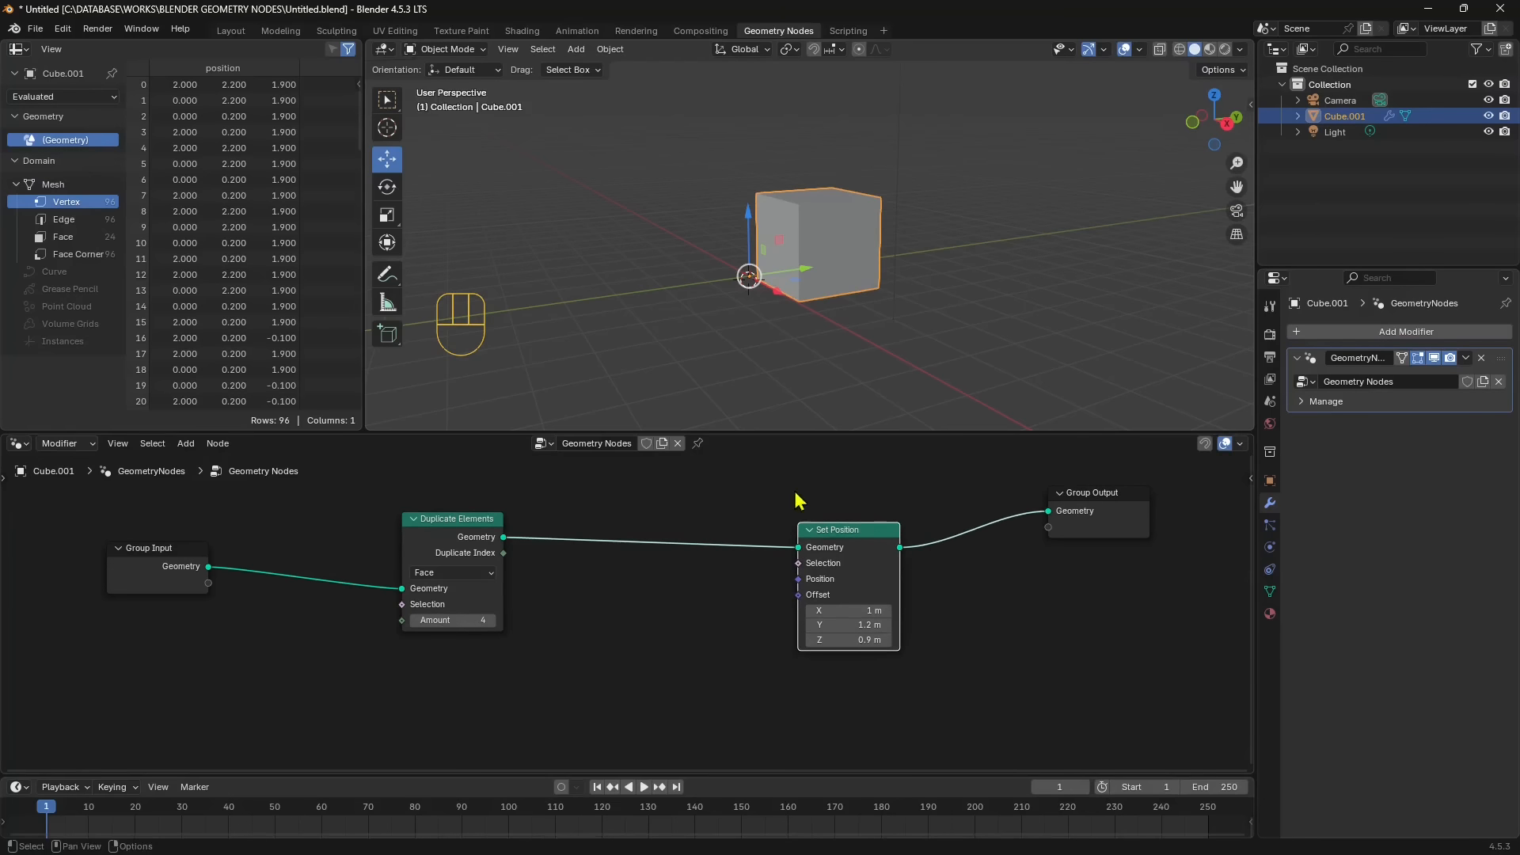
drag(493, 520, 465, 501)
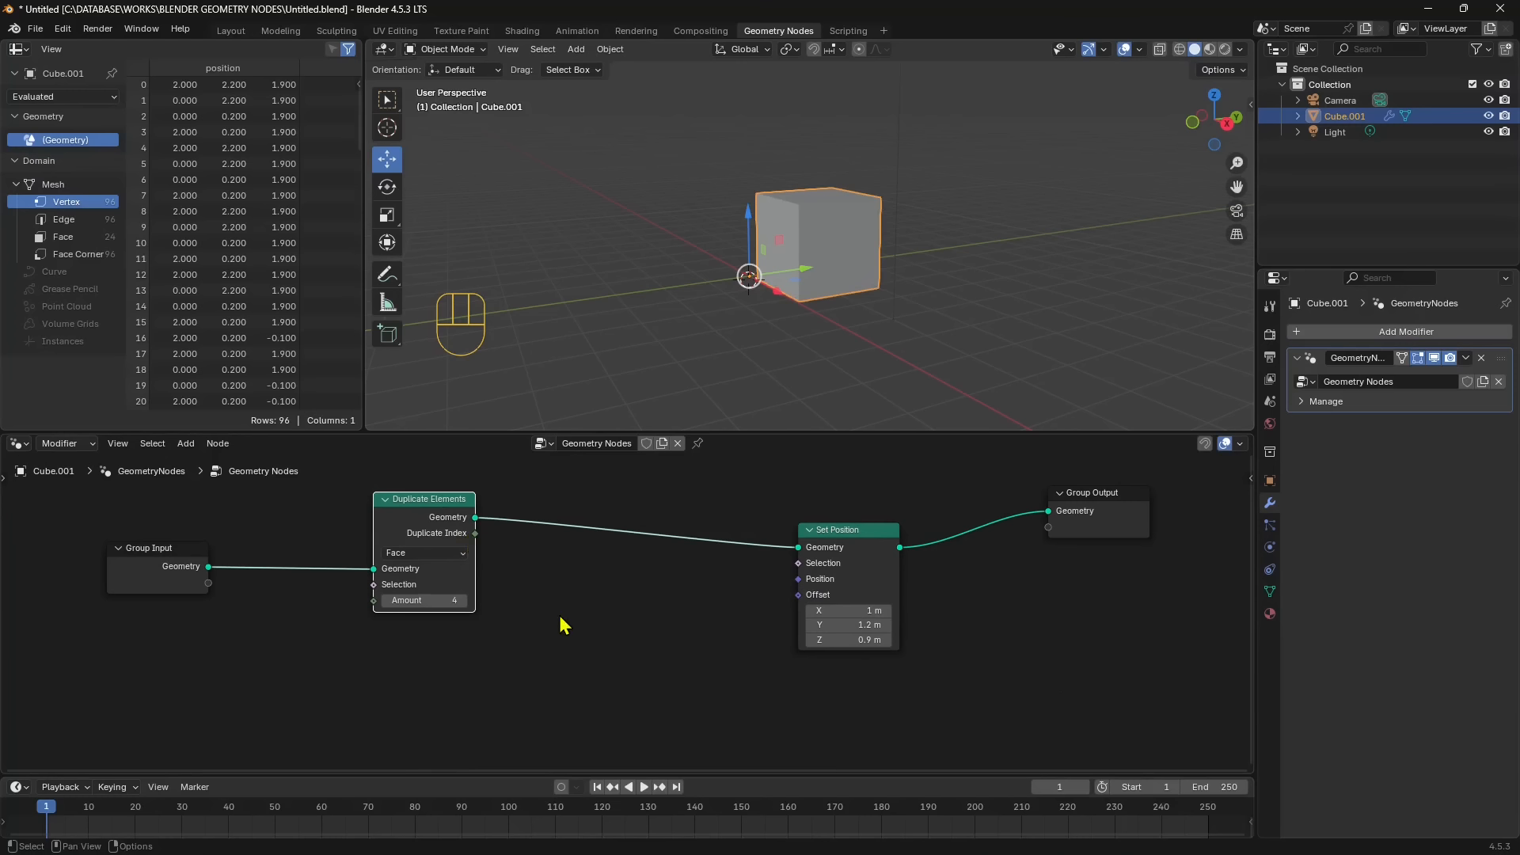
- Add a Combine XYZ node below the main link and connect its Vector output to Set Position's Offset
key(shift+a)
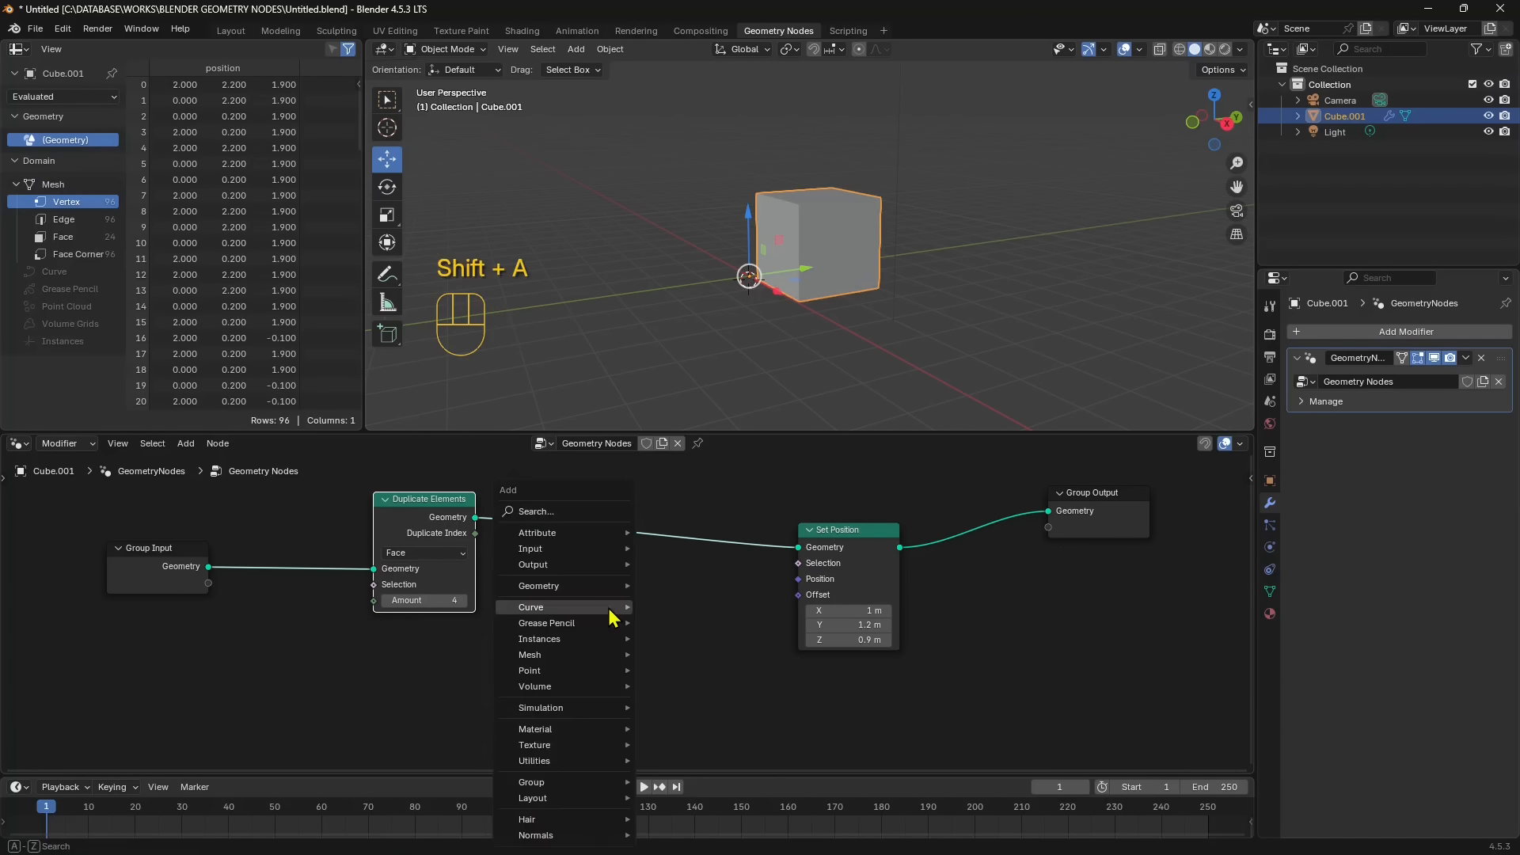
mouse_move(612, 616)
click(592, 512)
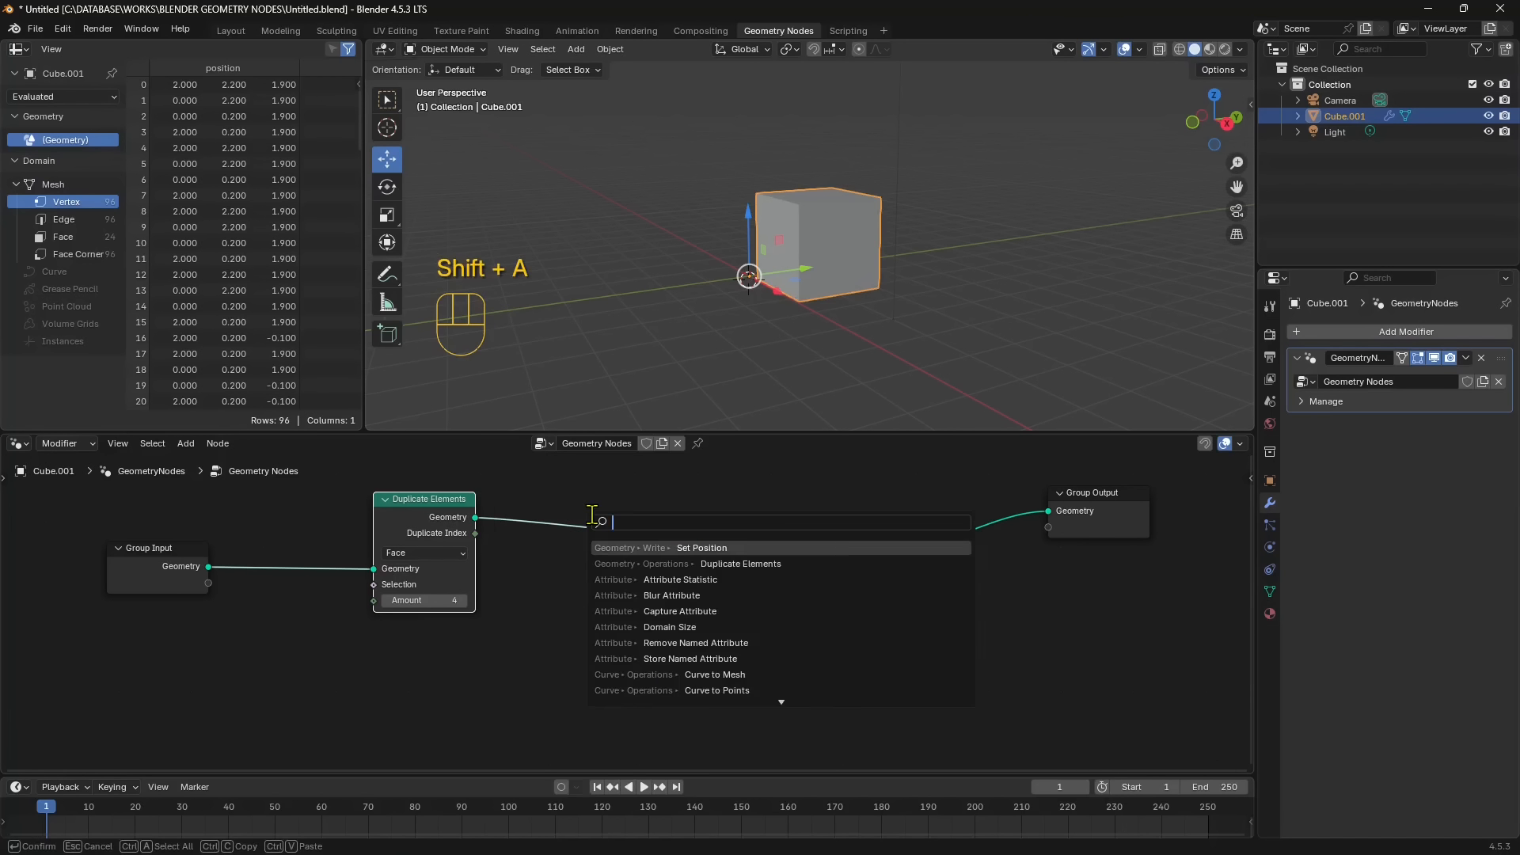
text(co)
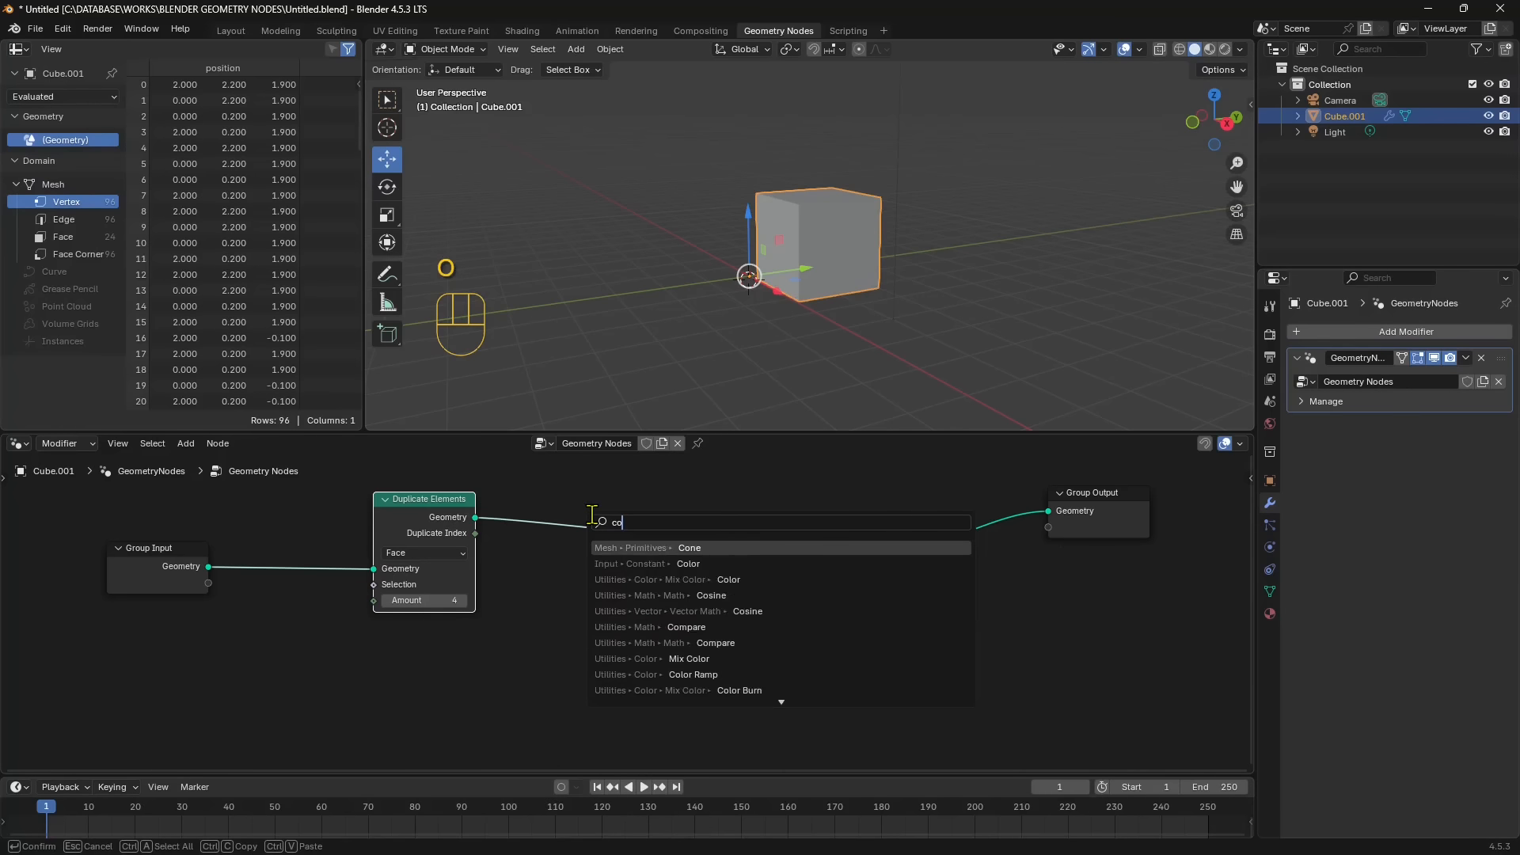
text(mbi)
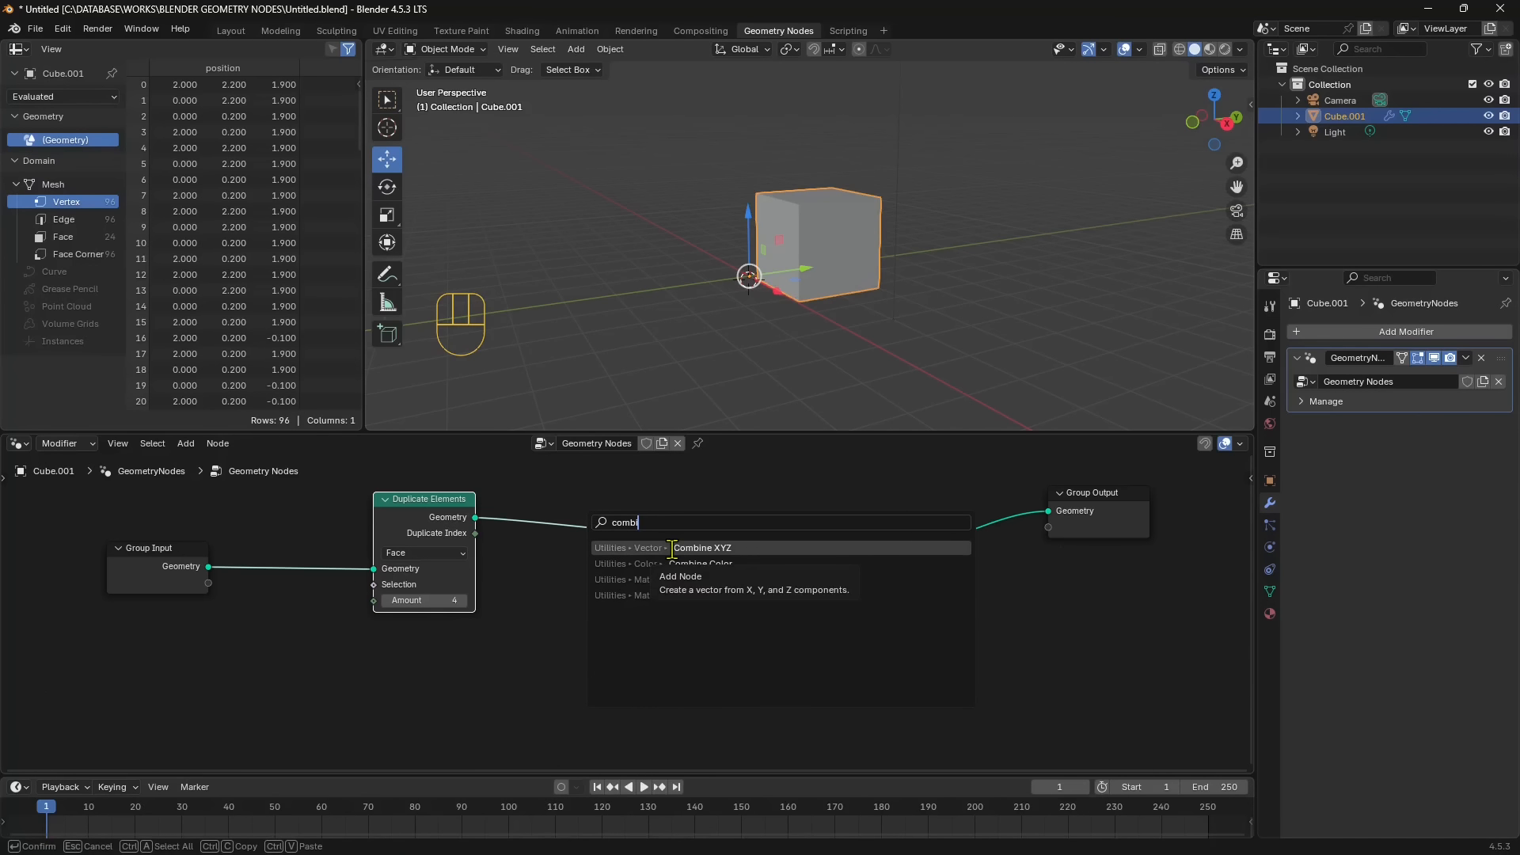
click(739, 550)
click(576, 603)
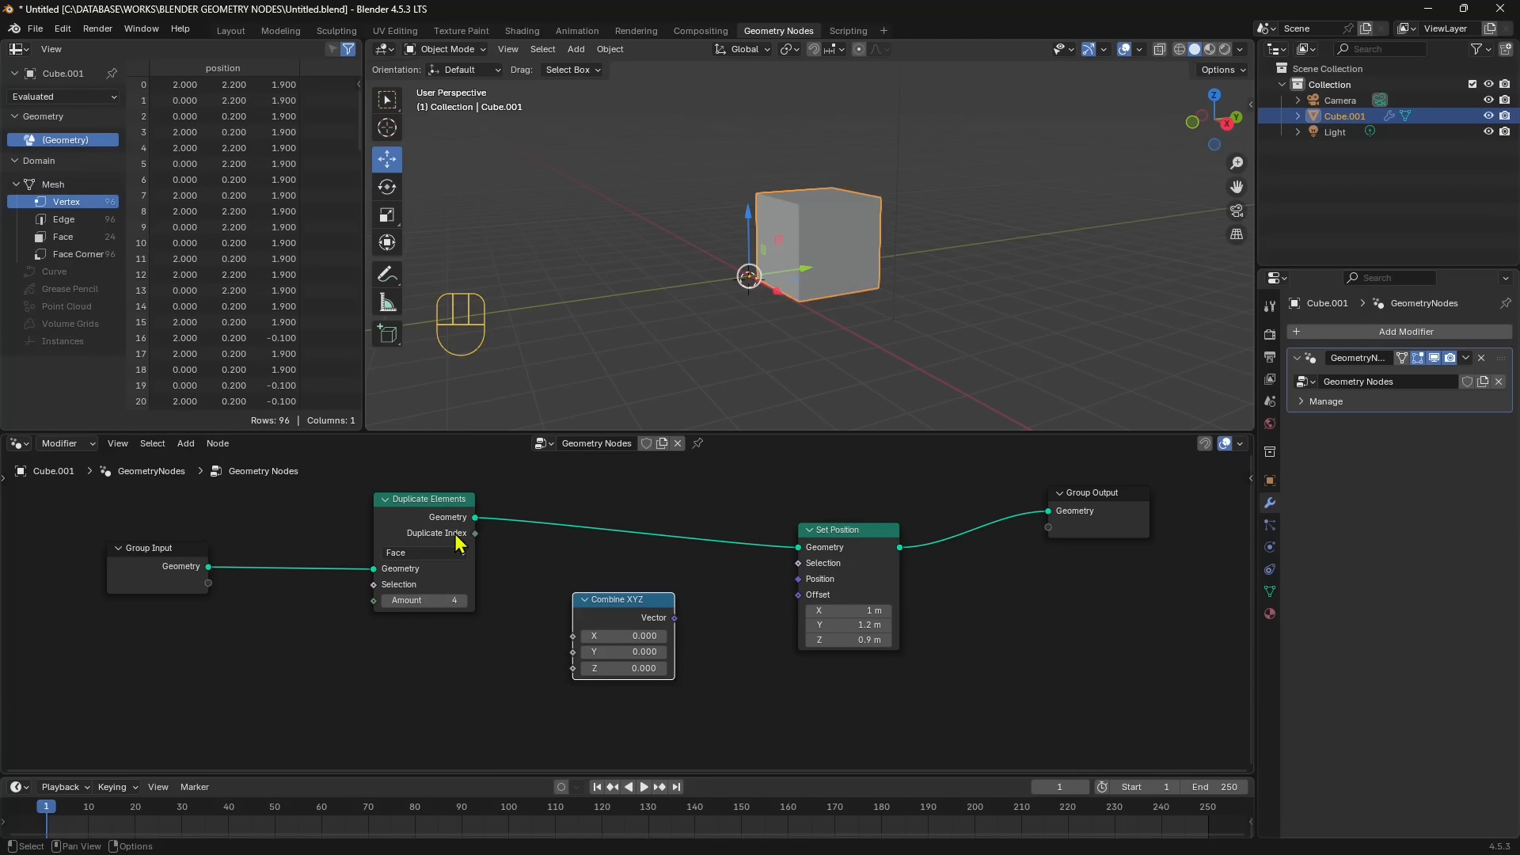
drag(628, 604, 796, 608)
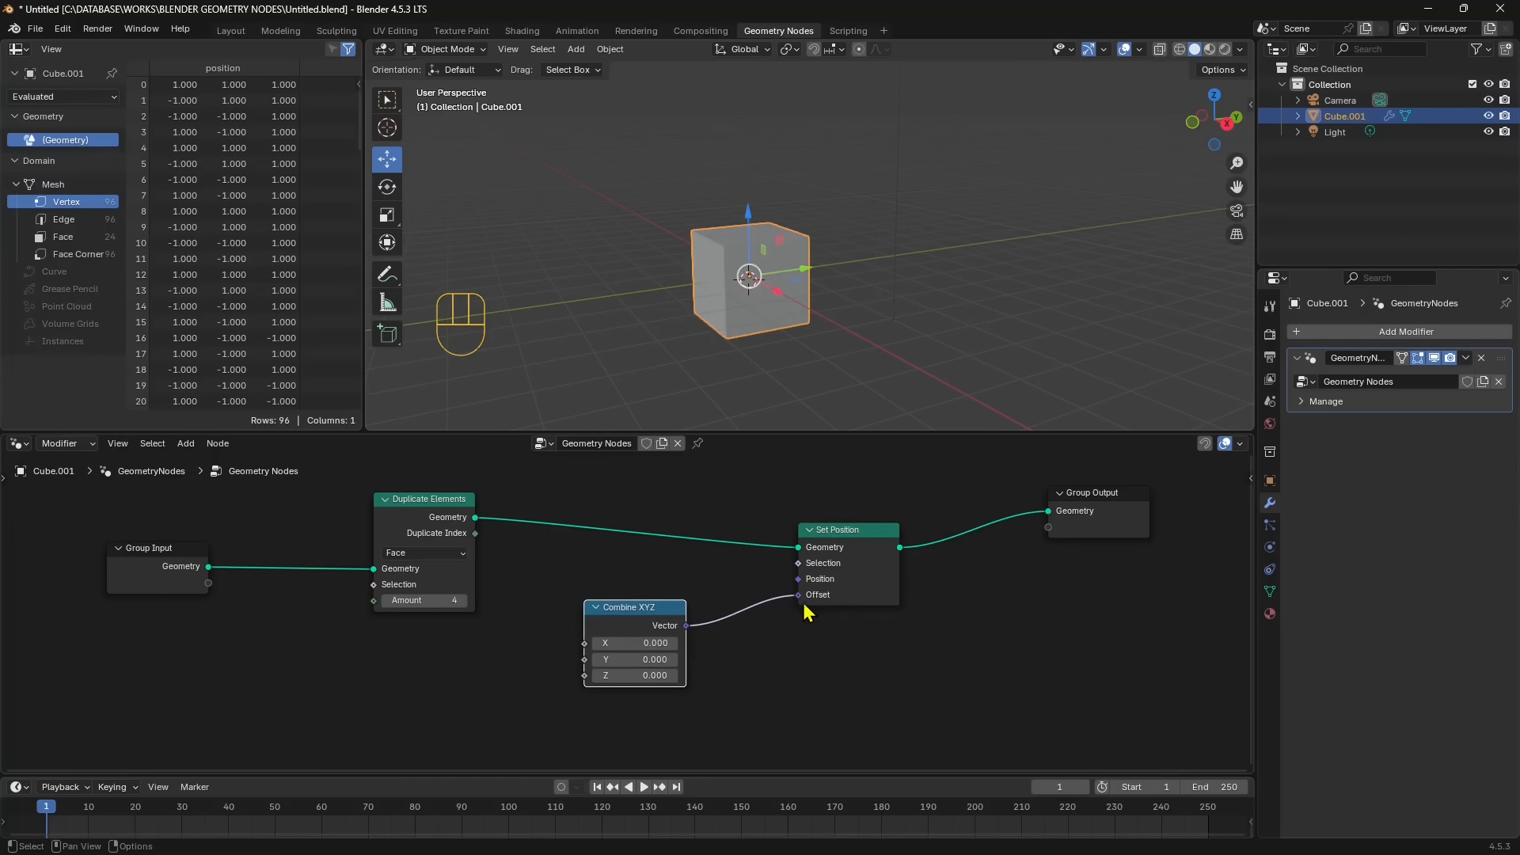
drag(645, 607, 681, 605)
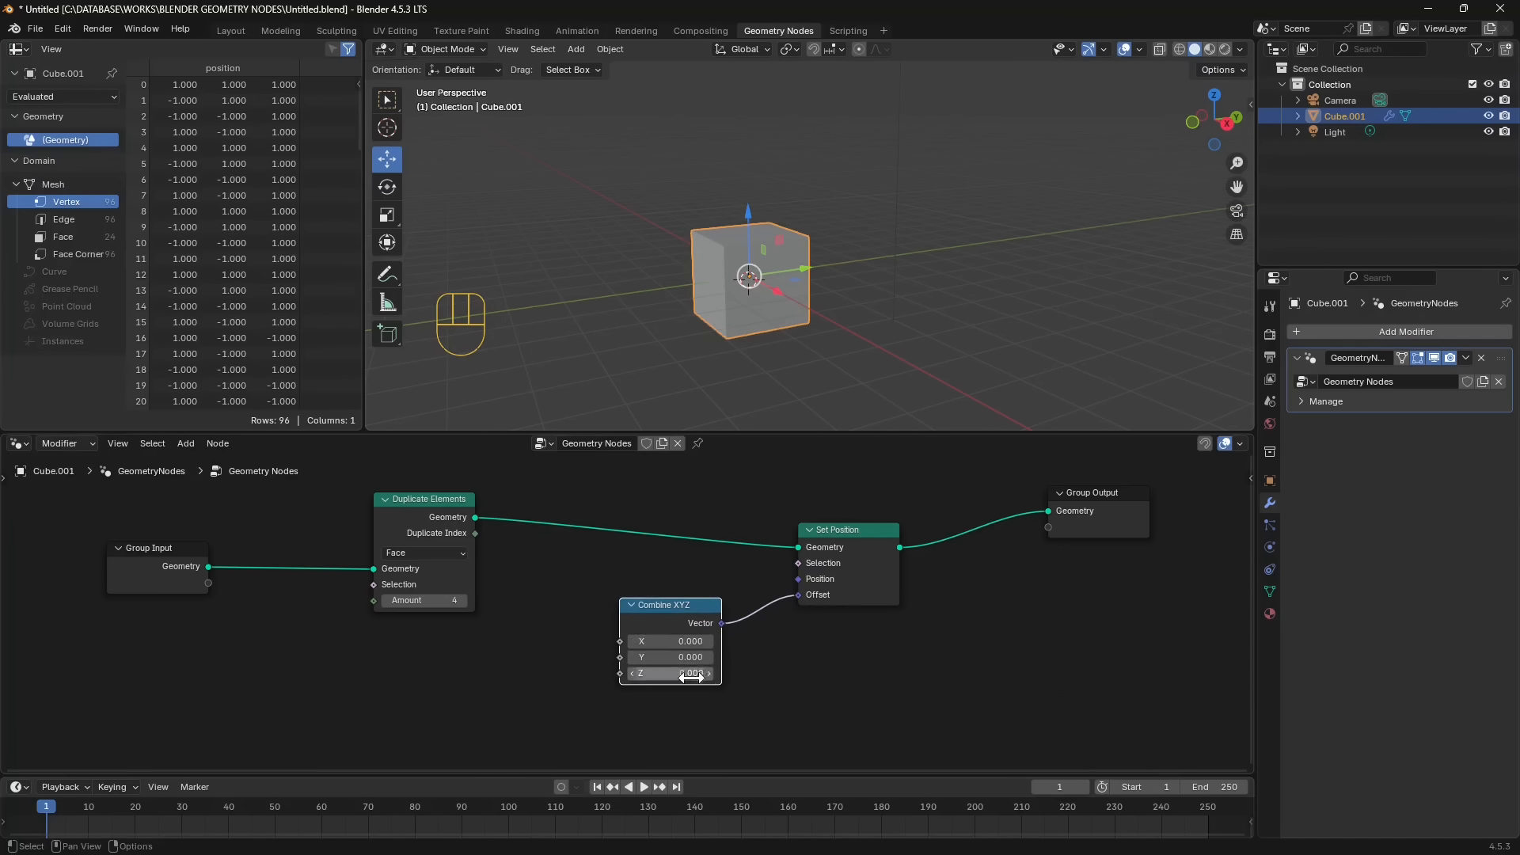
- Try Combine XYZ values of X -0.1, Y 0.5 and Z 0.5 and shift the node slightly
drag(689, 657, 760, 657)
mouse_move(679, 642)
mouse_down()
mouse_move(725, 643)
mouse_move(675, 642)
mouse_move(712, 673)
mouse_move(679, 672)
mouse_up()
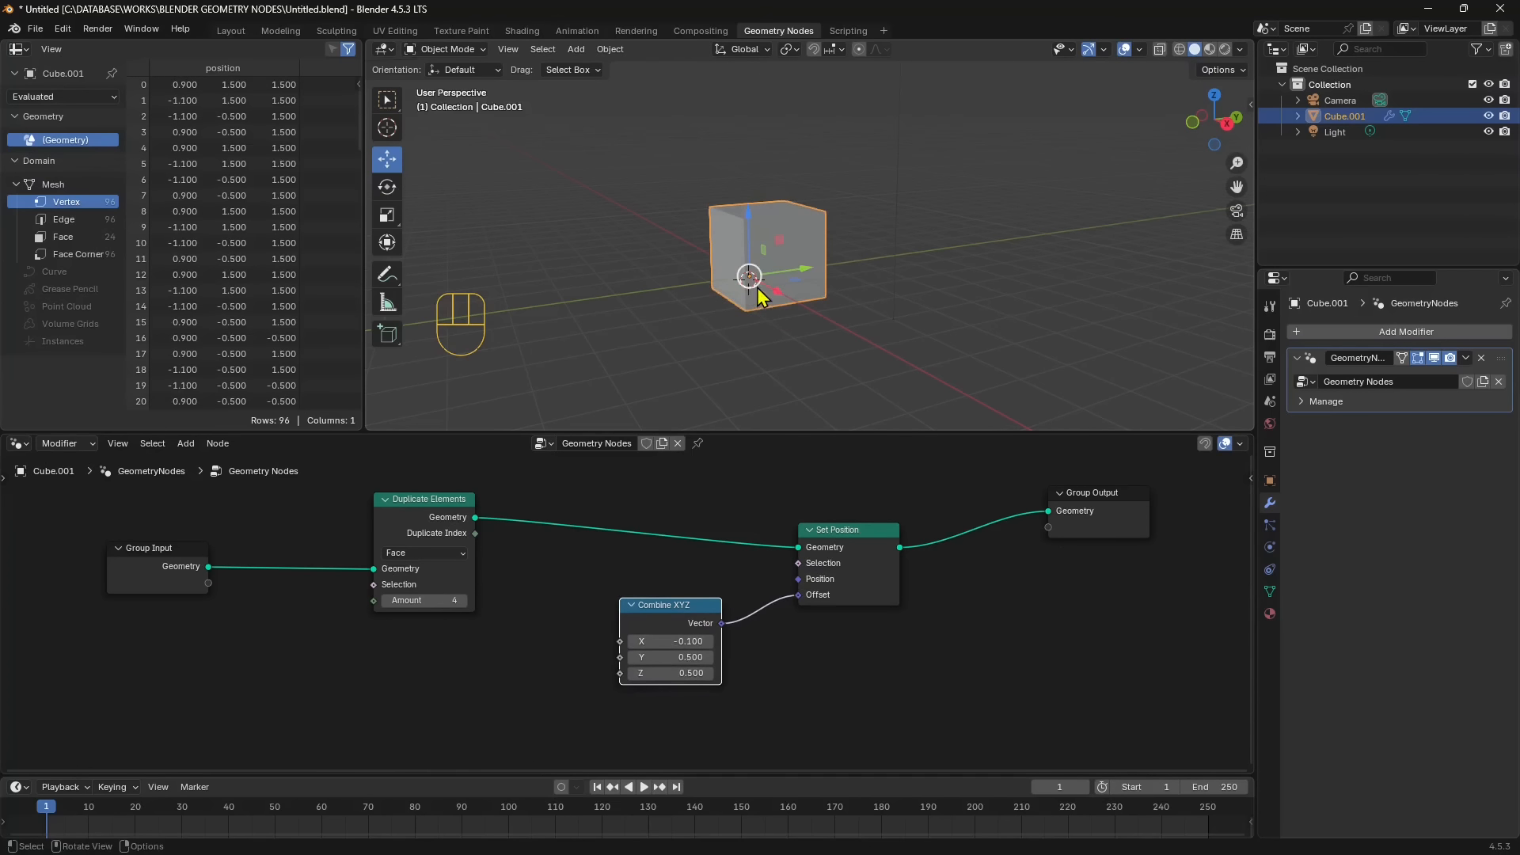
click(661, 610)
drag(663, 618, 672, 626)
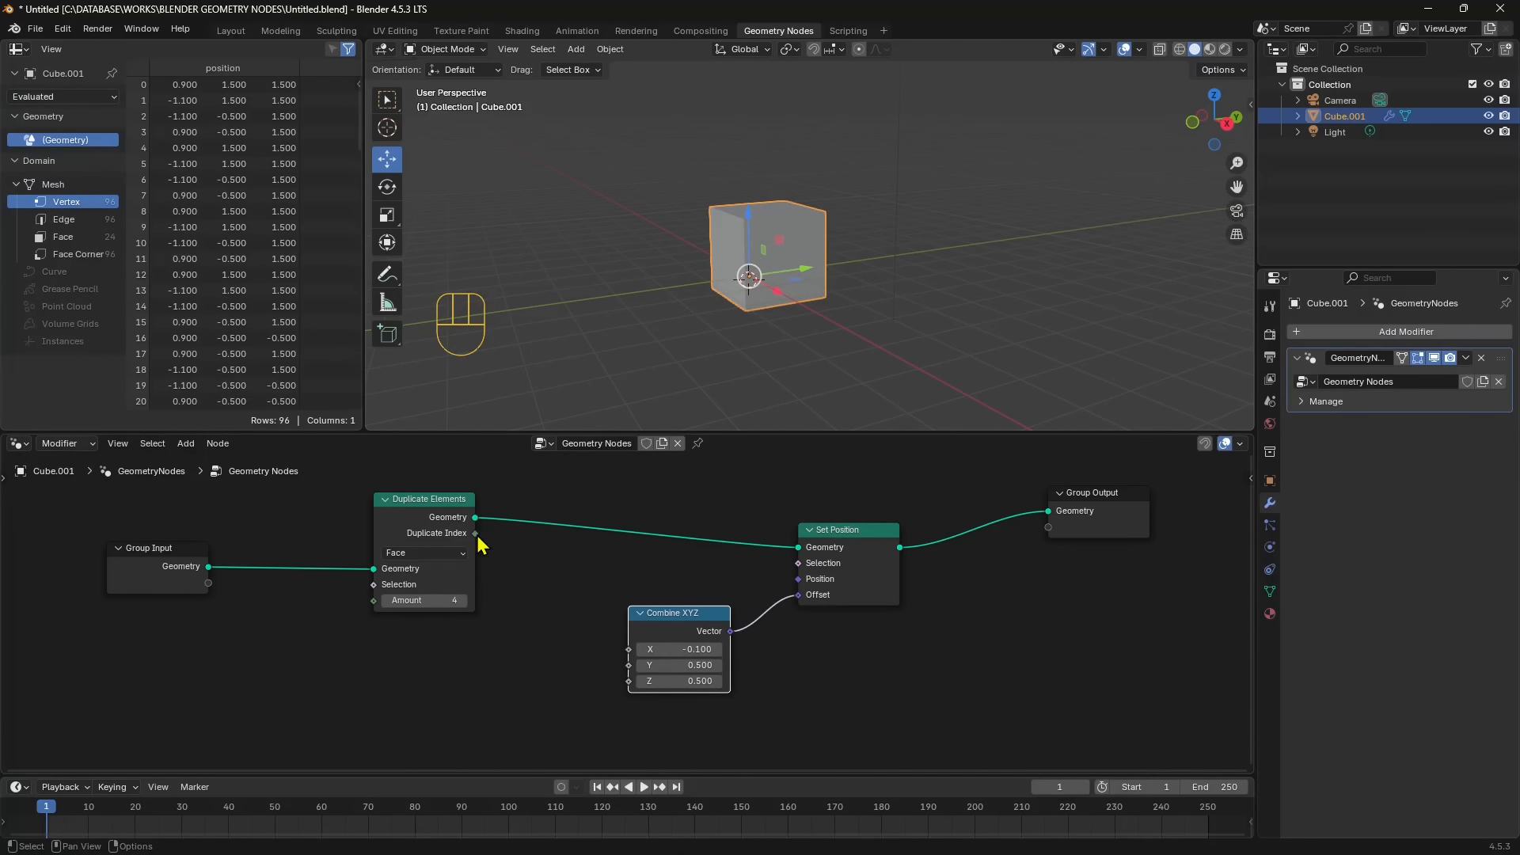
- Connect Duplicate Index to Combine XYZ's Y with X at -0.2, and check the copies briefly in wireframe shading
drag(475, 533, 622, 674)
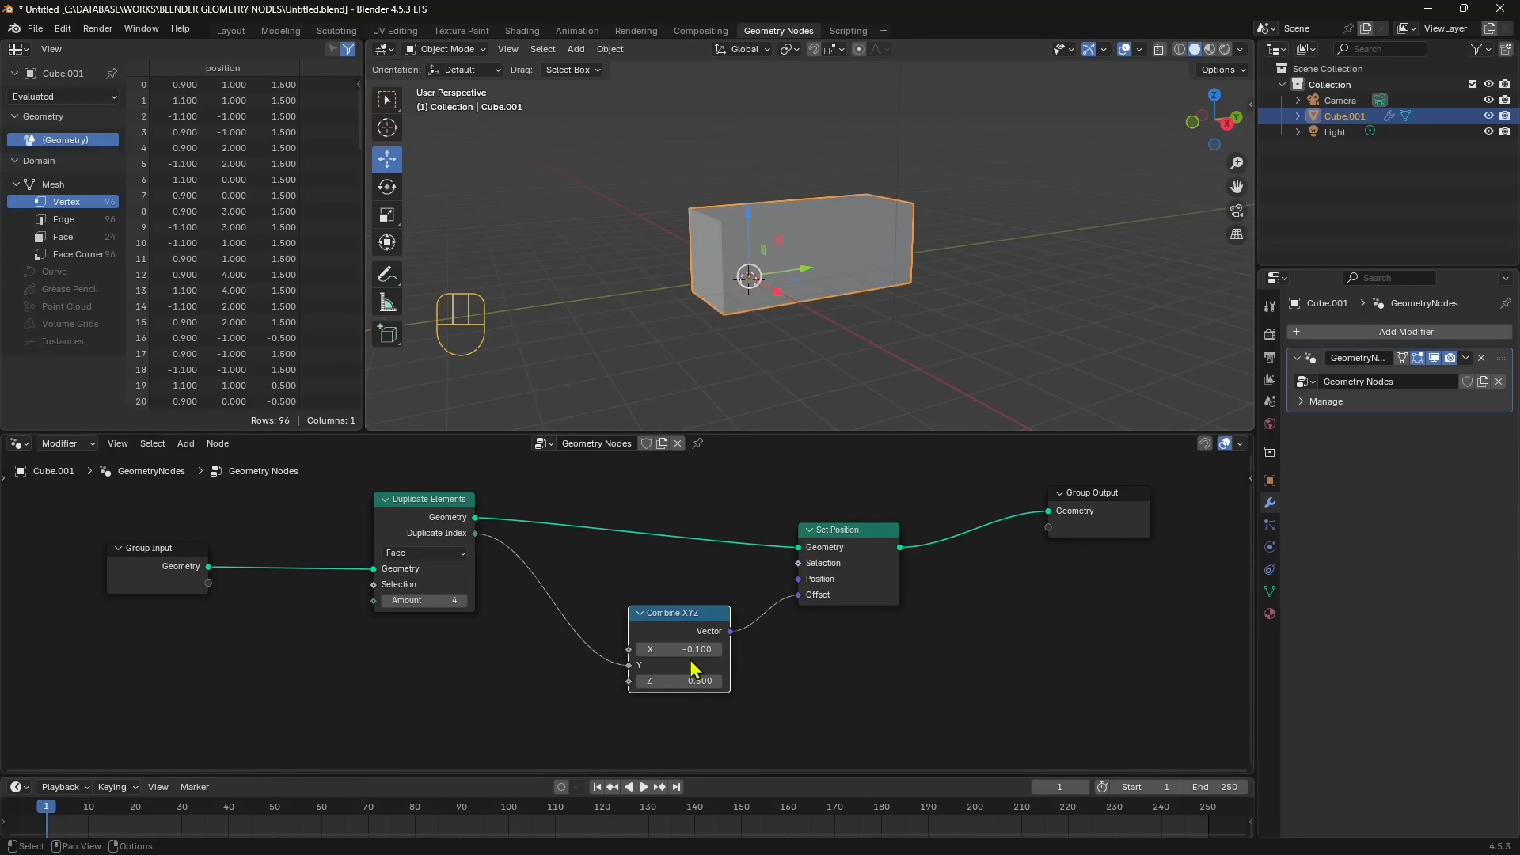
mouse_move(692, 650)
mouse_down()
mouse_move(752, 650)
mouse_move(689, 650)
mouse_up()
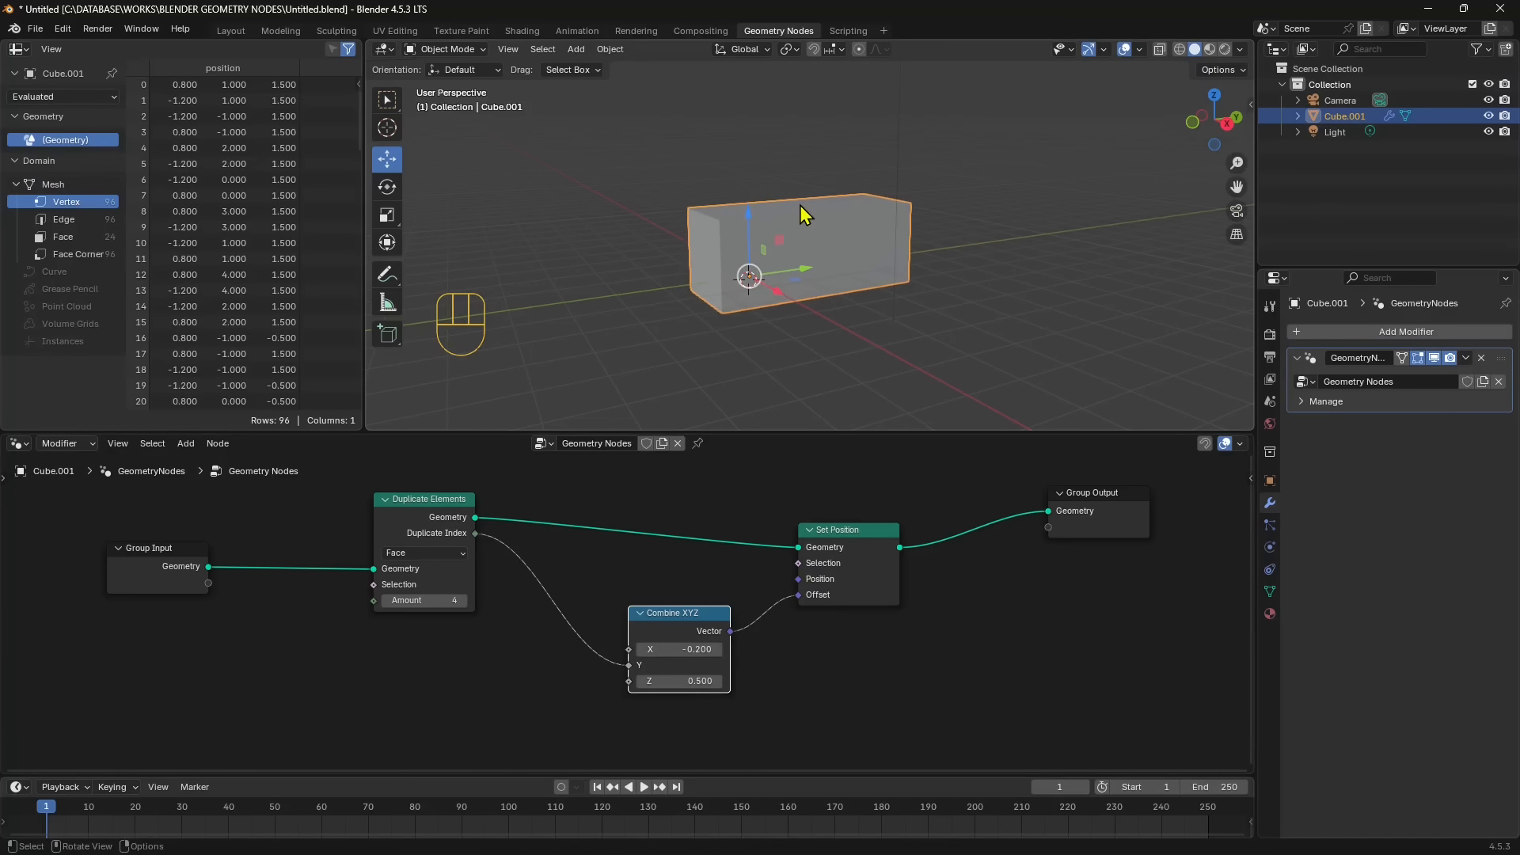
click(1179, 49)
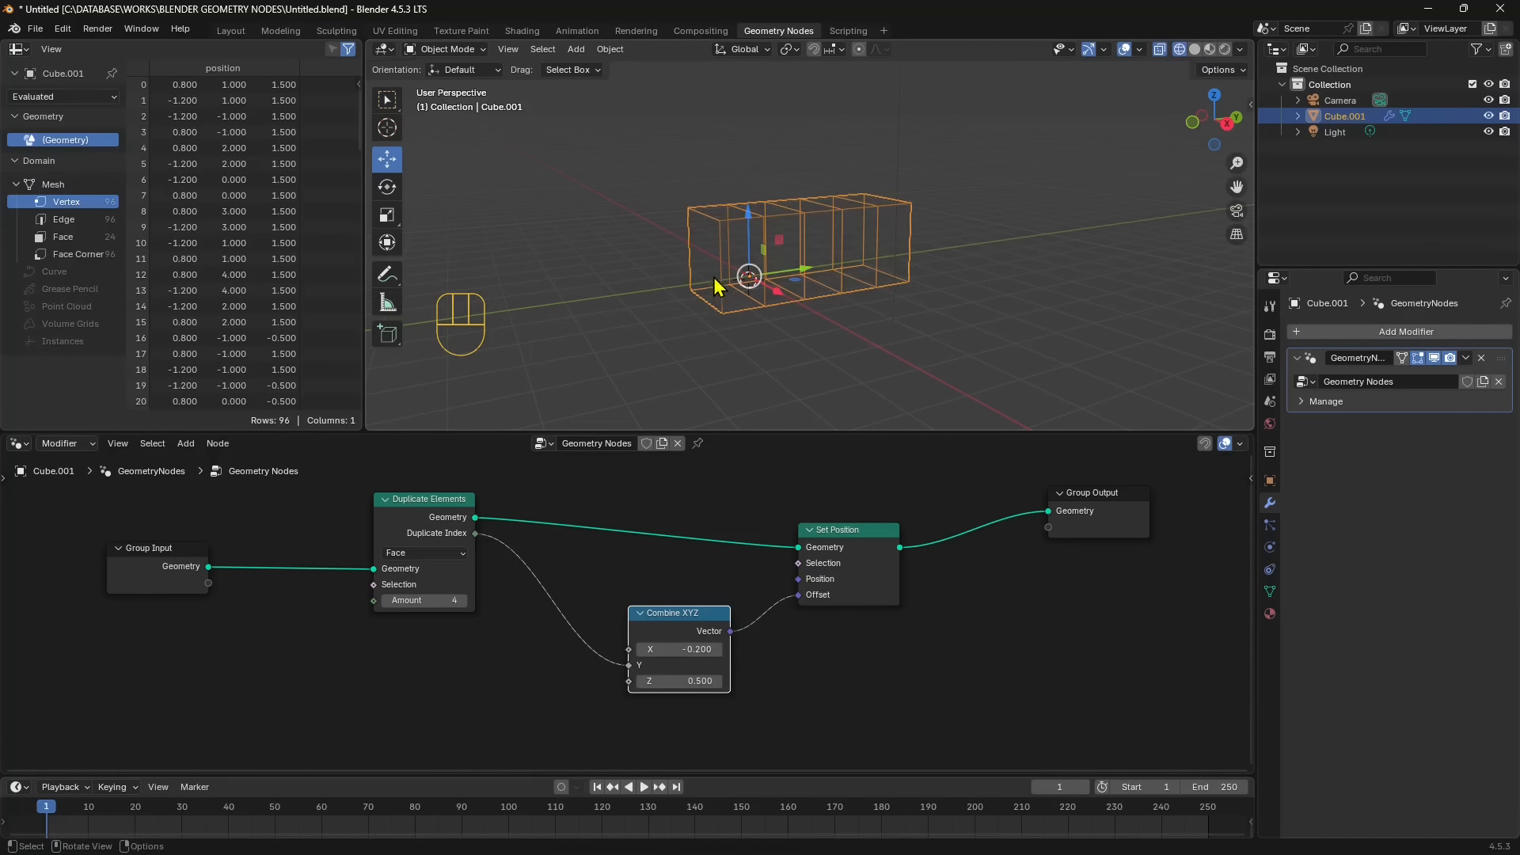
click(1197, 51)
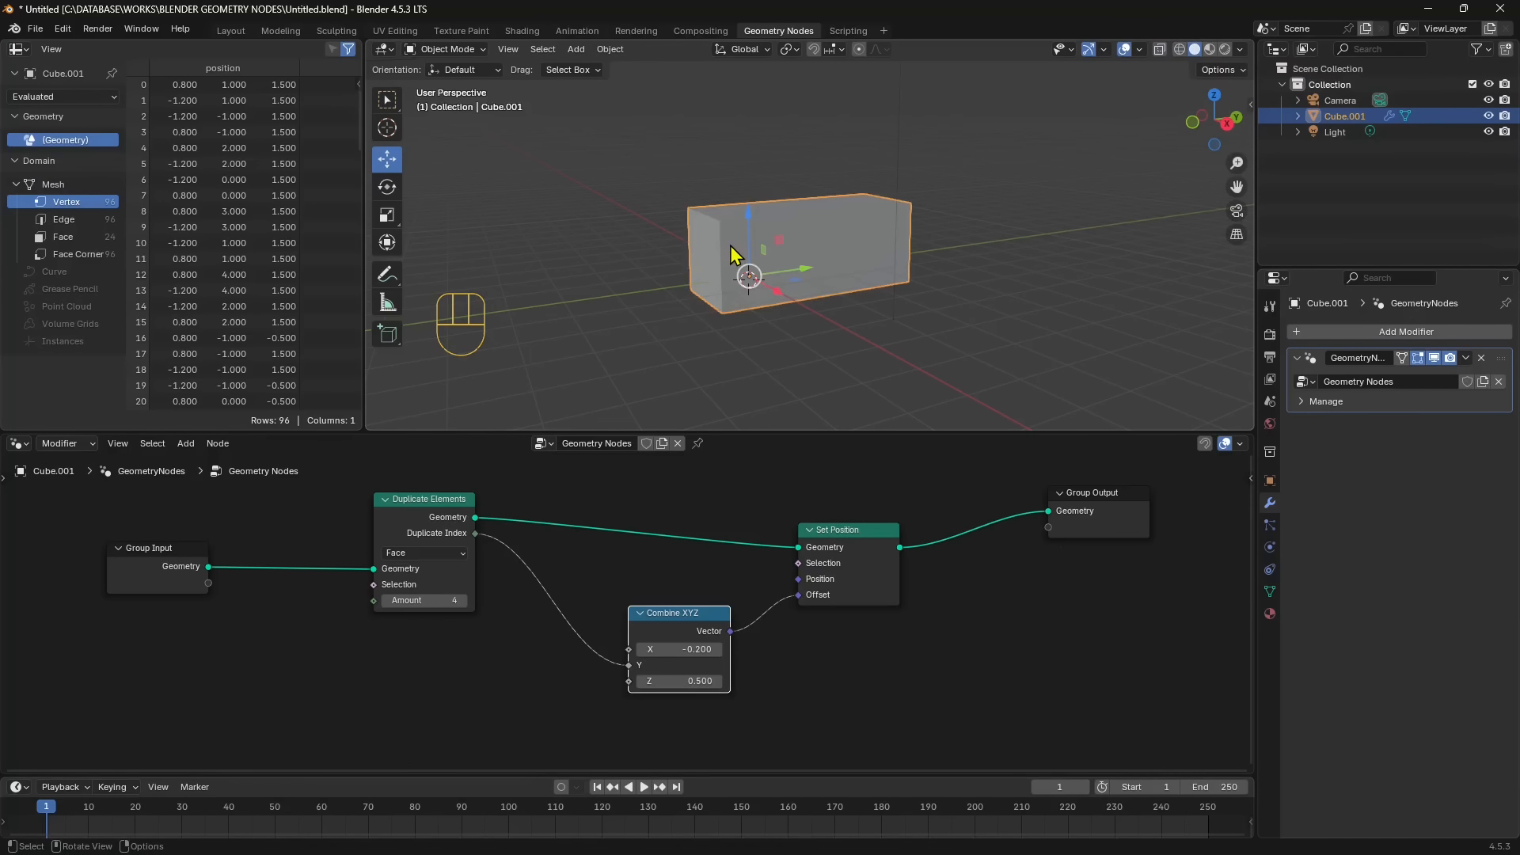
- Move Set Position away from Combine XYZ, try other X and Z values, and reset both to 0
mouse_move(815, 607)
drag(865, 541, 897, 517)
mouse_move(854, 586)
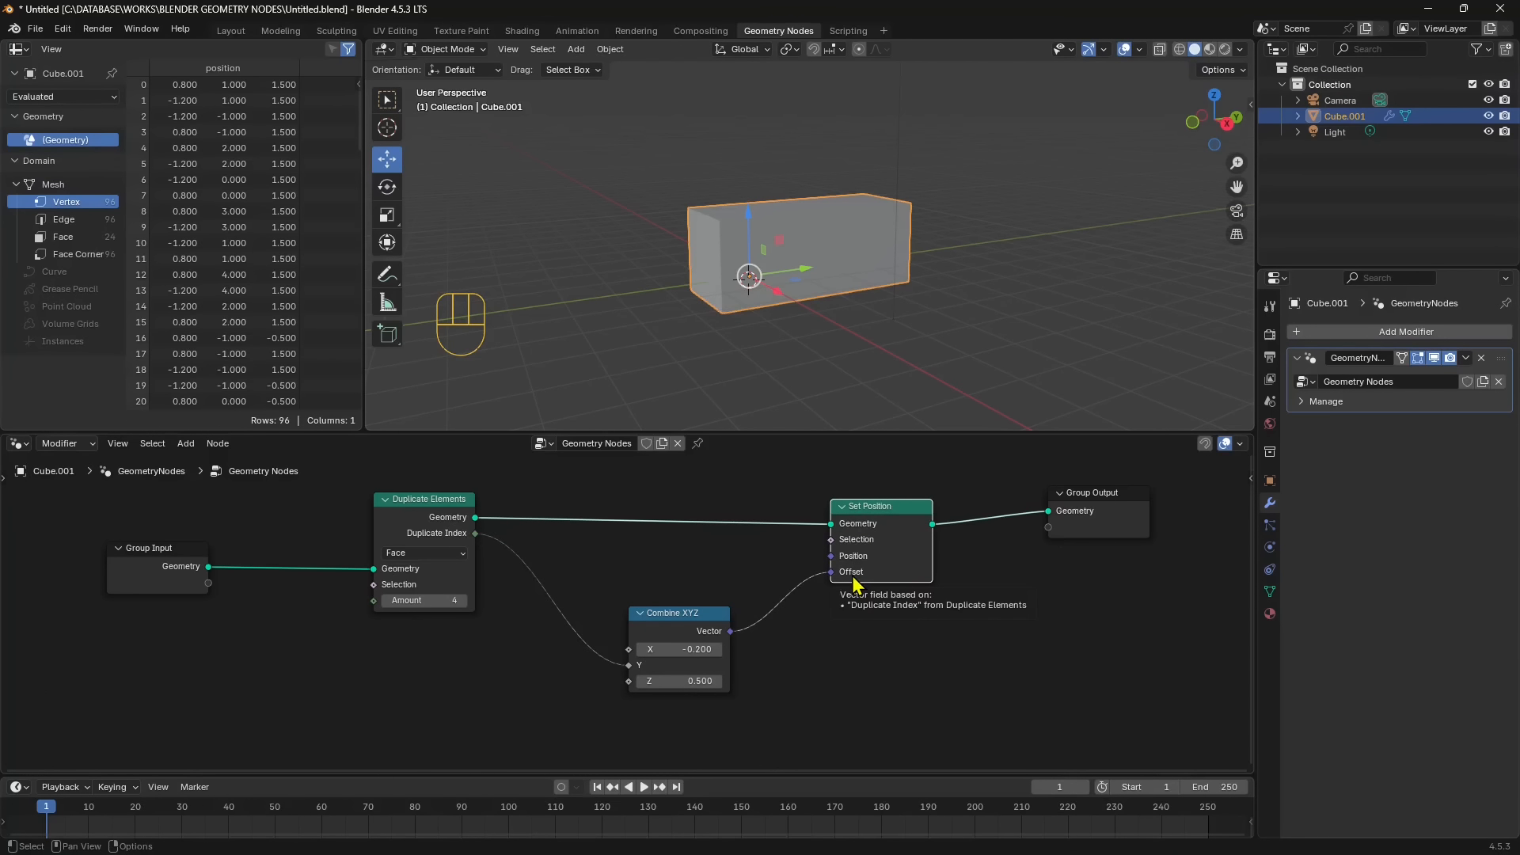
drag(688, 650, 651, 683)
click(678, 649)
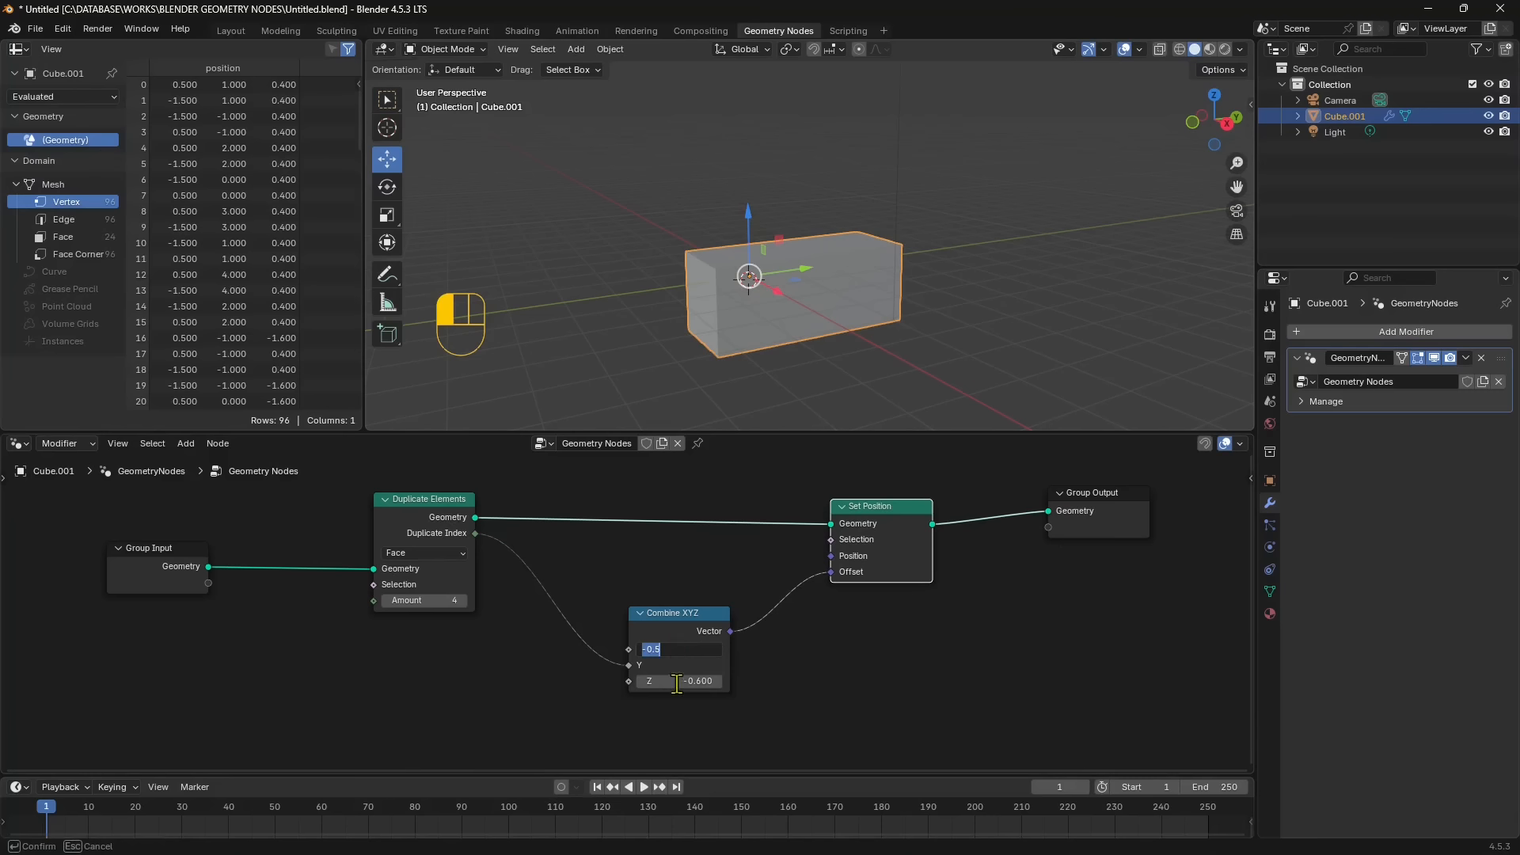
text(0)
key(Return)
click(677, 681)
text(0)
key(Return)
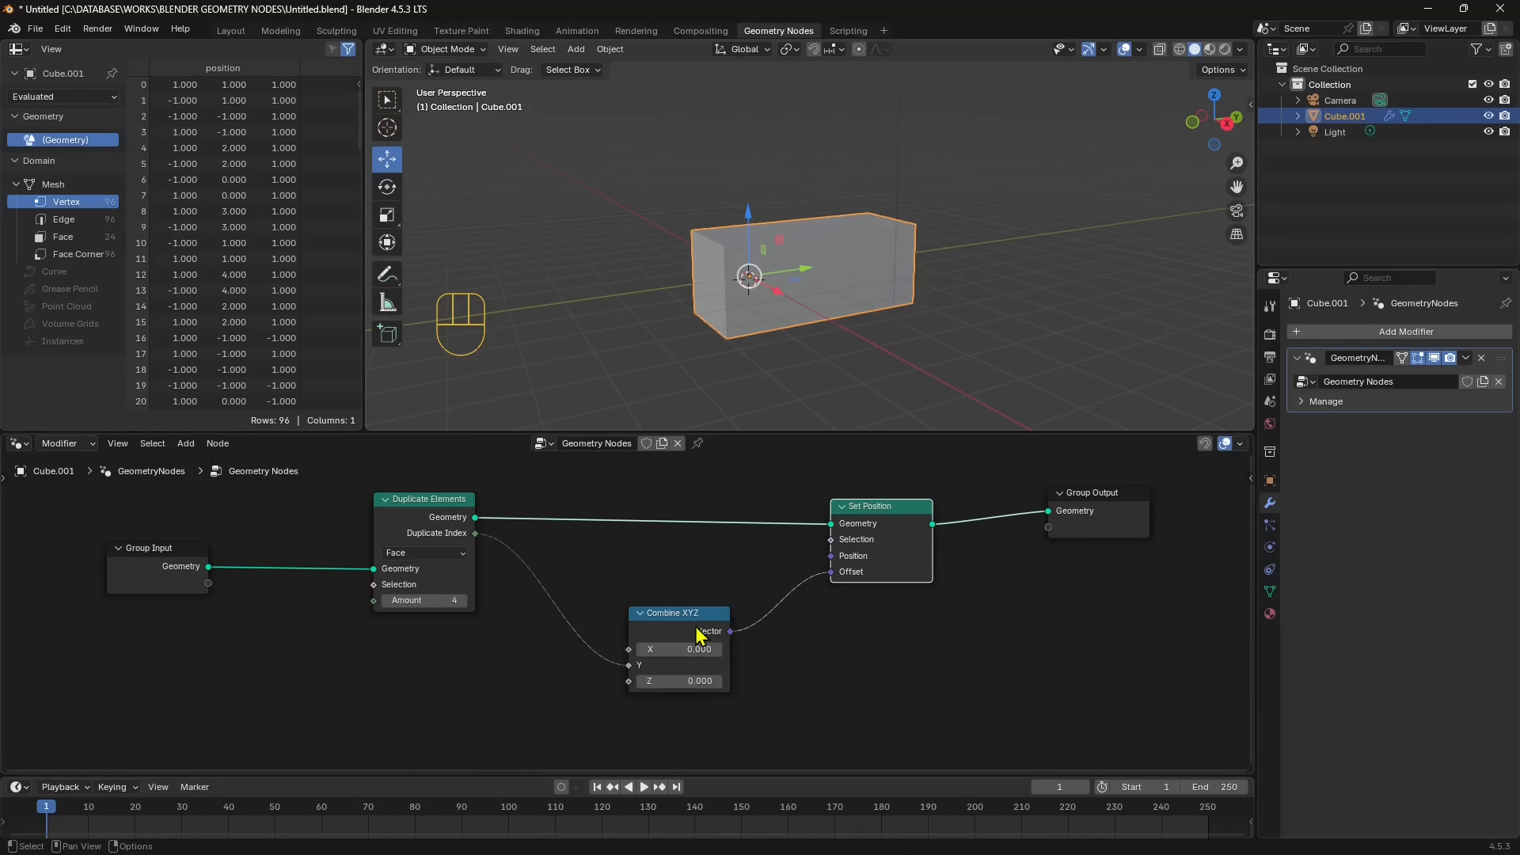
- Move Combine XYZ and Set Position farther from Duplicate Elements to make room for another node
drag(701, 636, 756, 650)
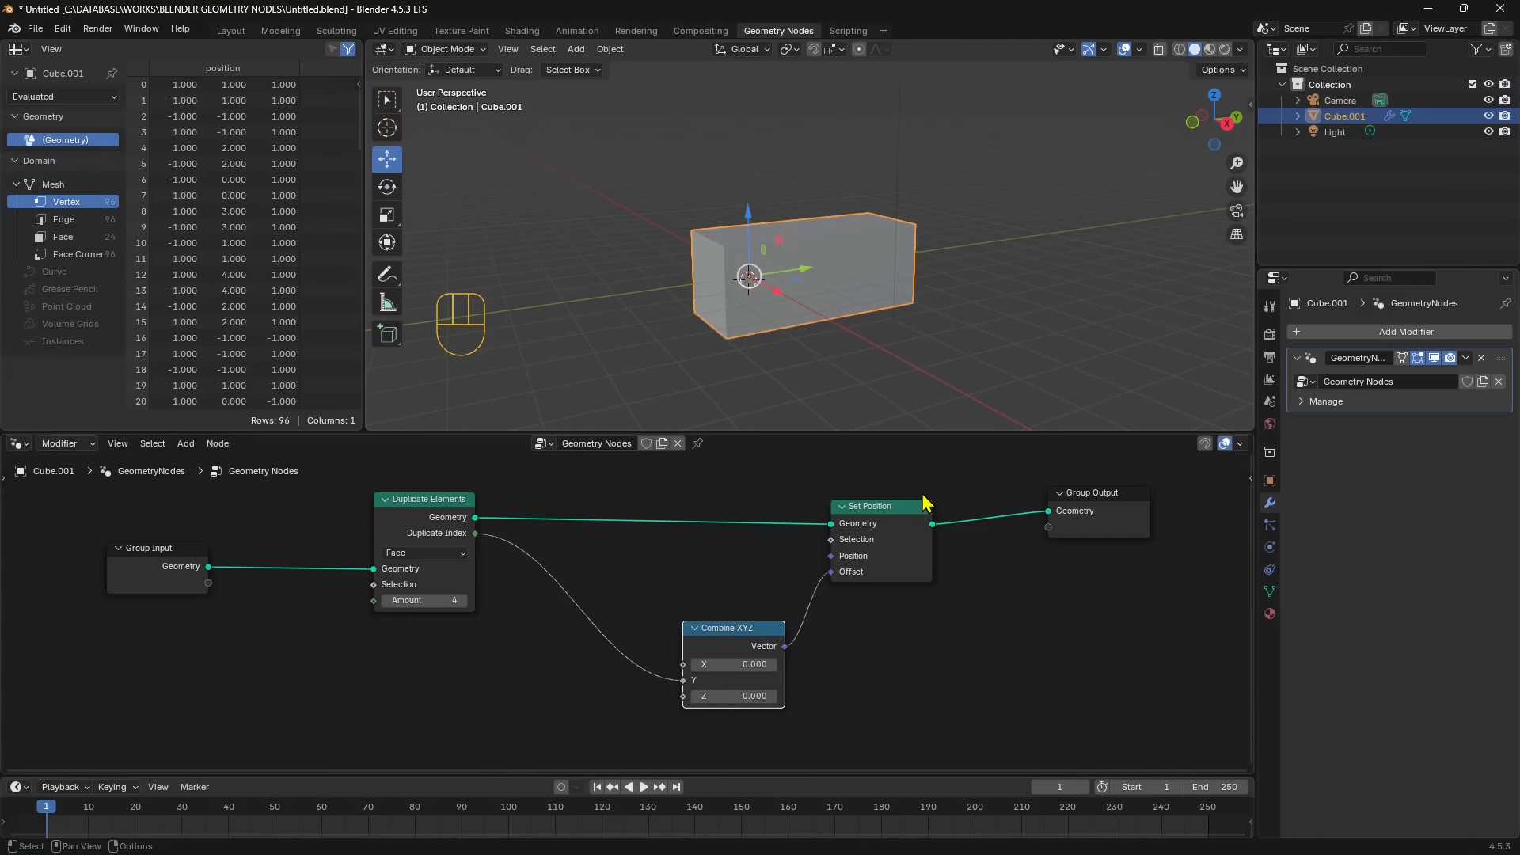
drag(925, 503, 953, 486)
drag(716, 635, 774, 639)
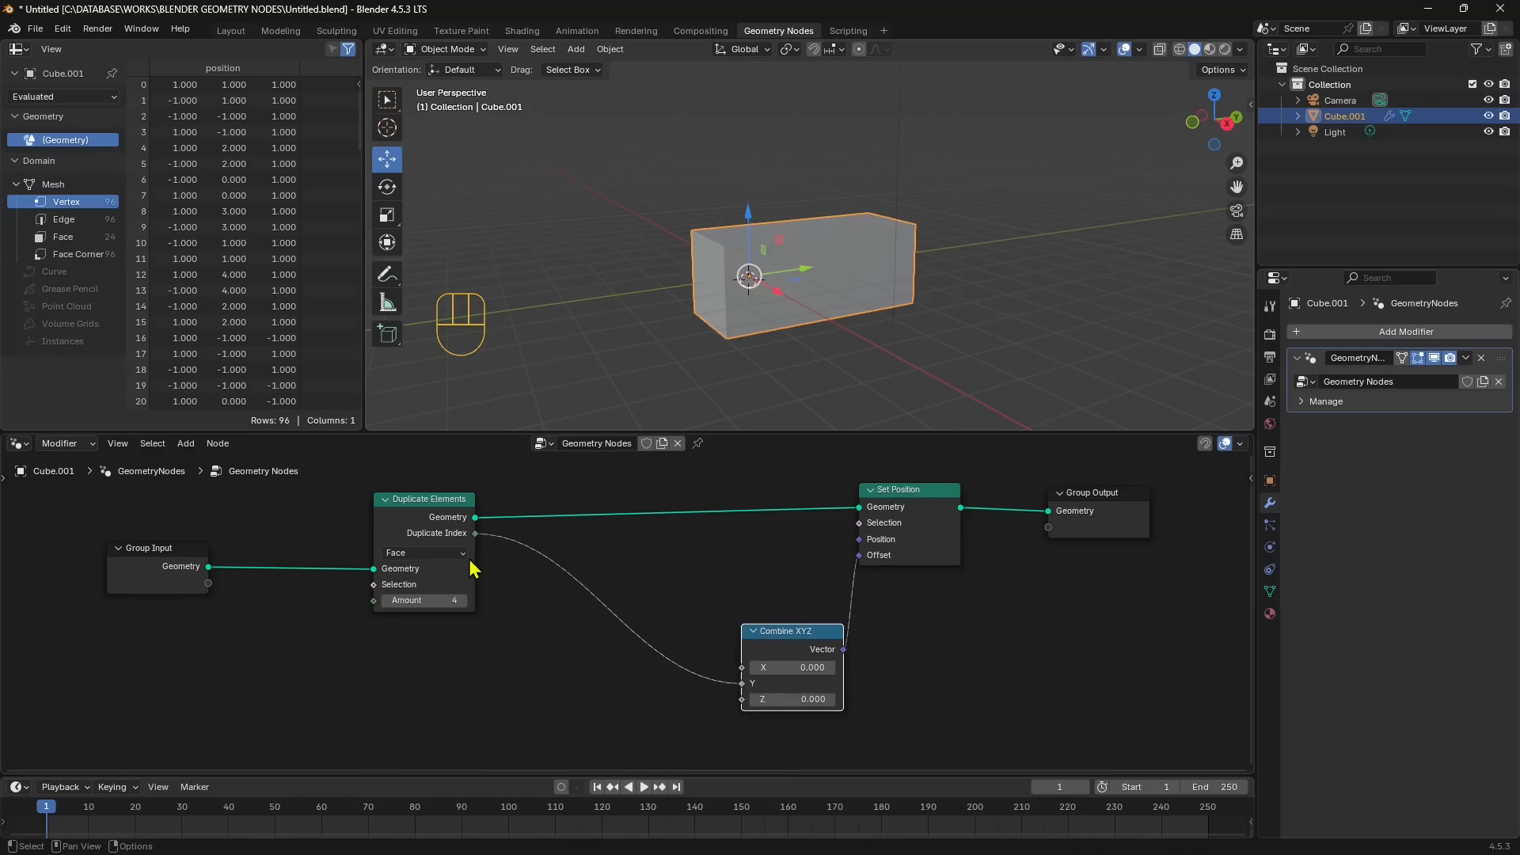
key(shift+a)
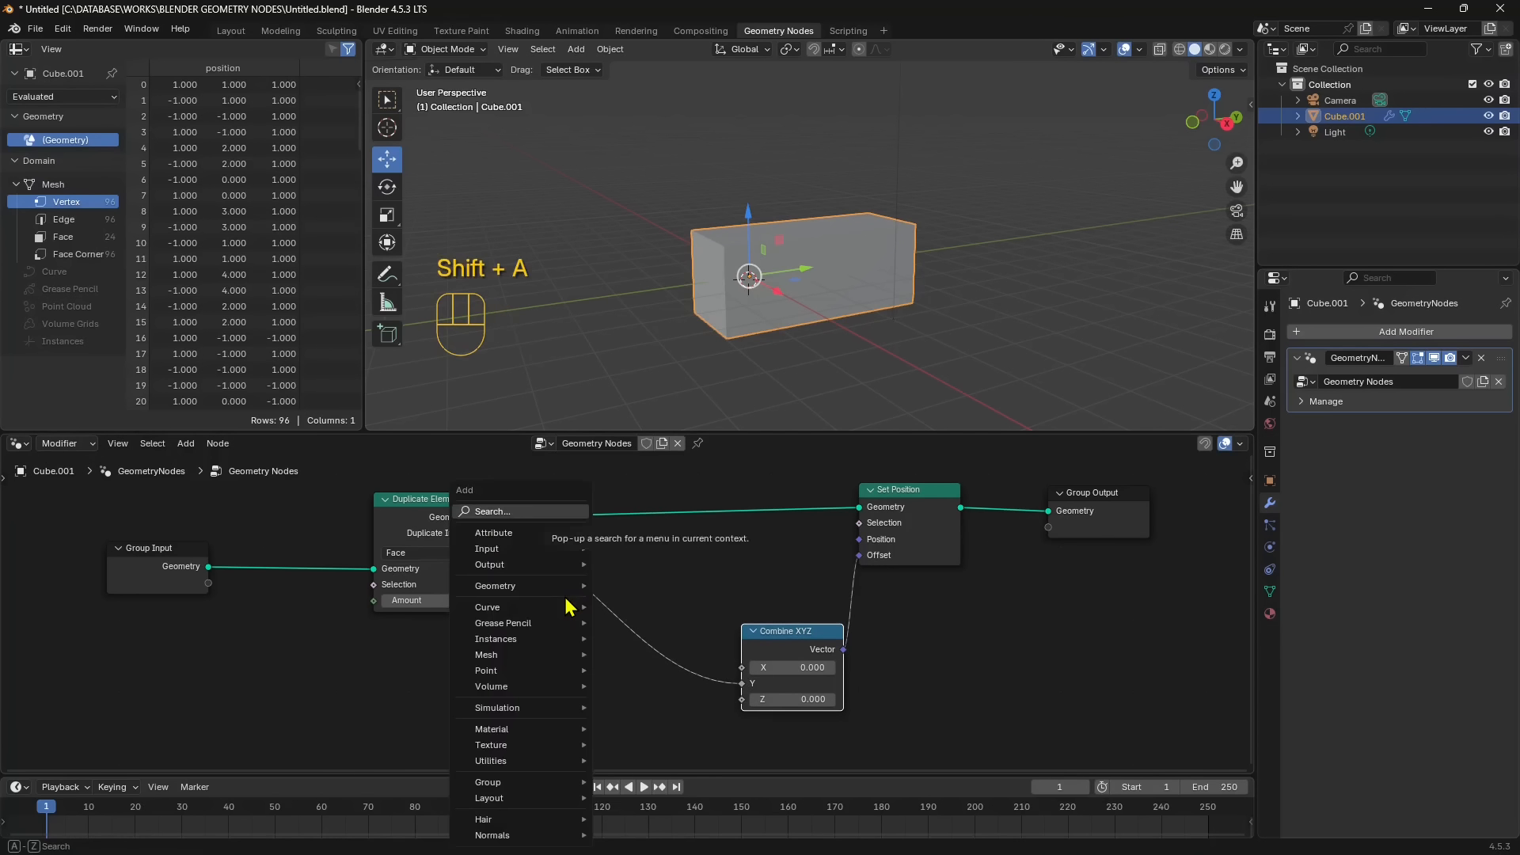
text(u)
key(BackSpace)
text(mu)
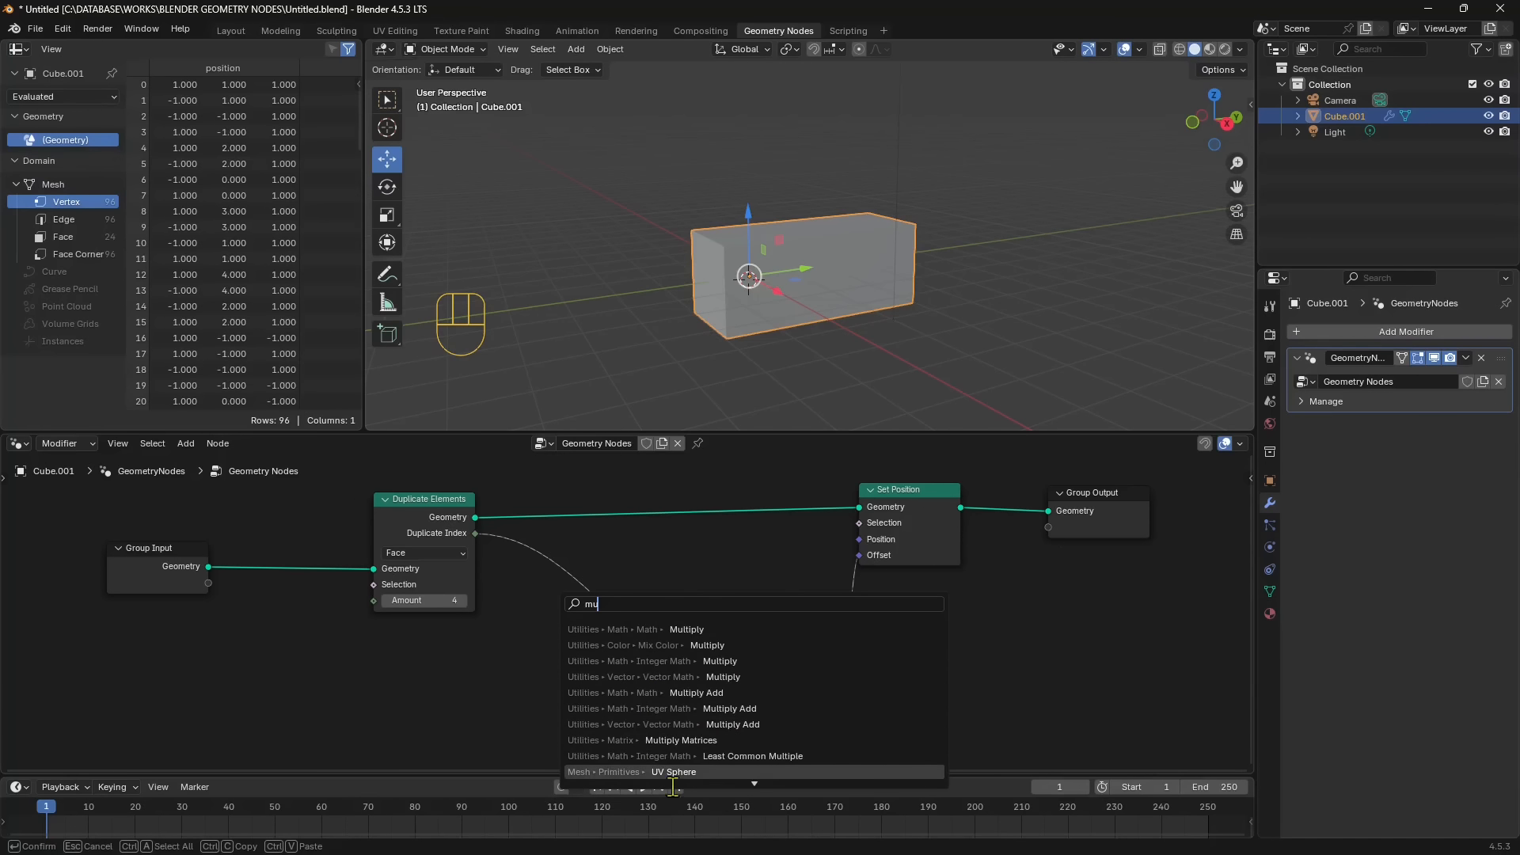
click(758, 774)
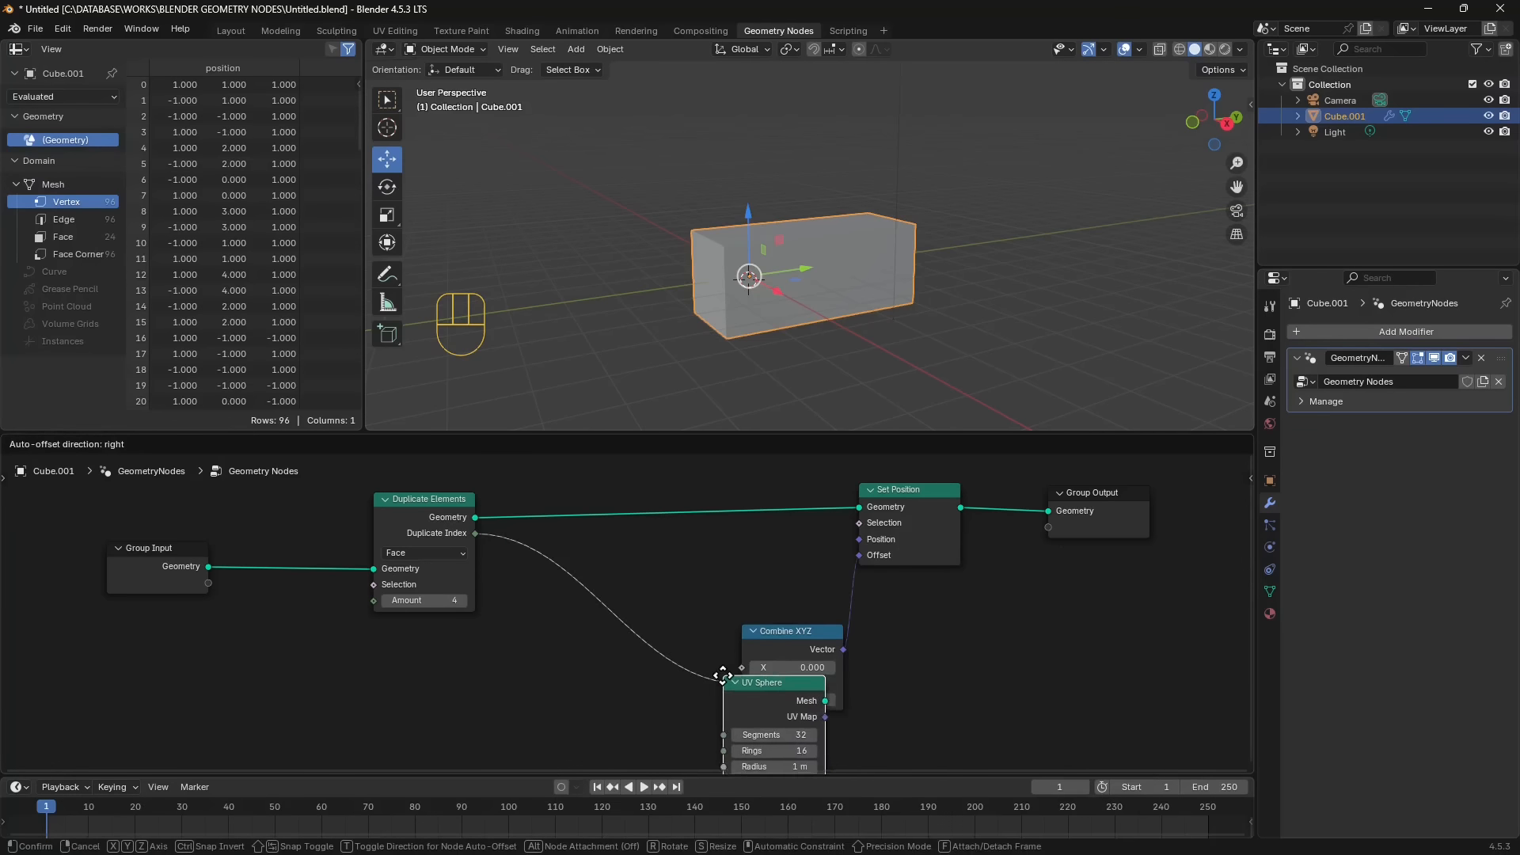
click(615, 552)
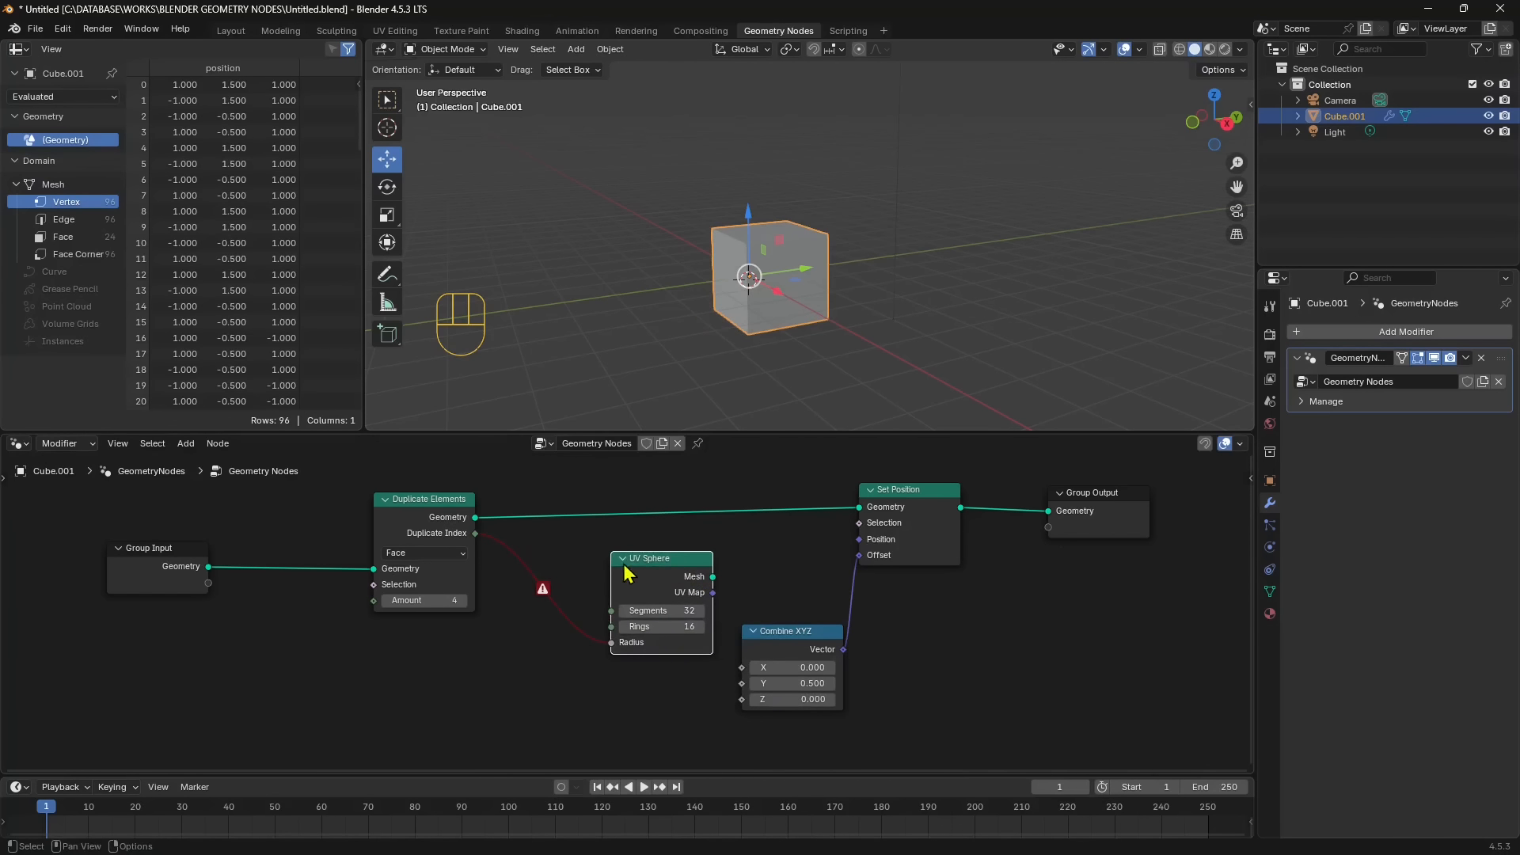
drag(623, 565, 612, 557)
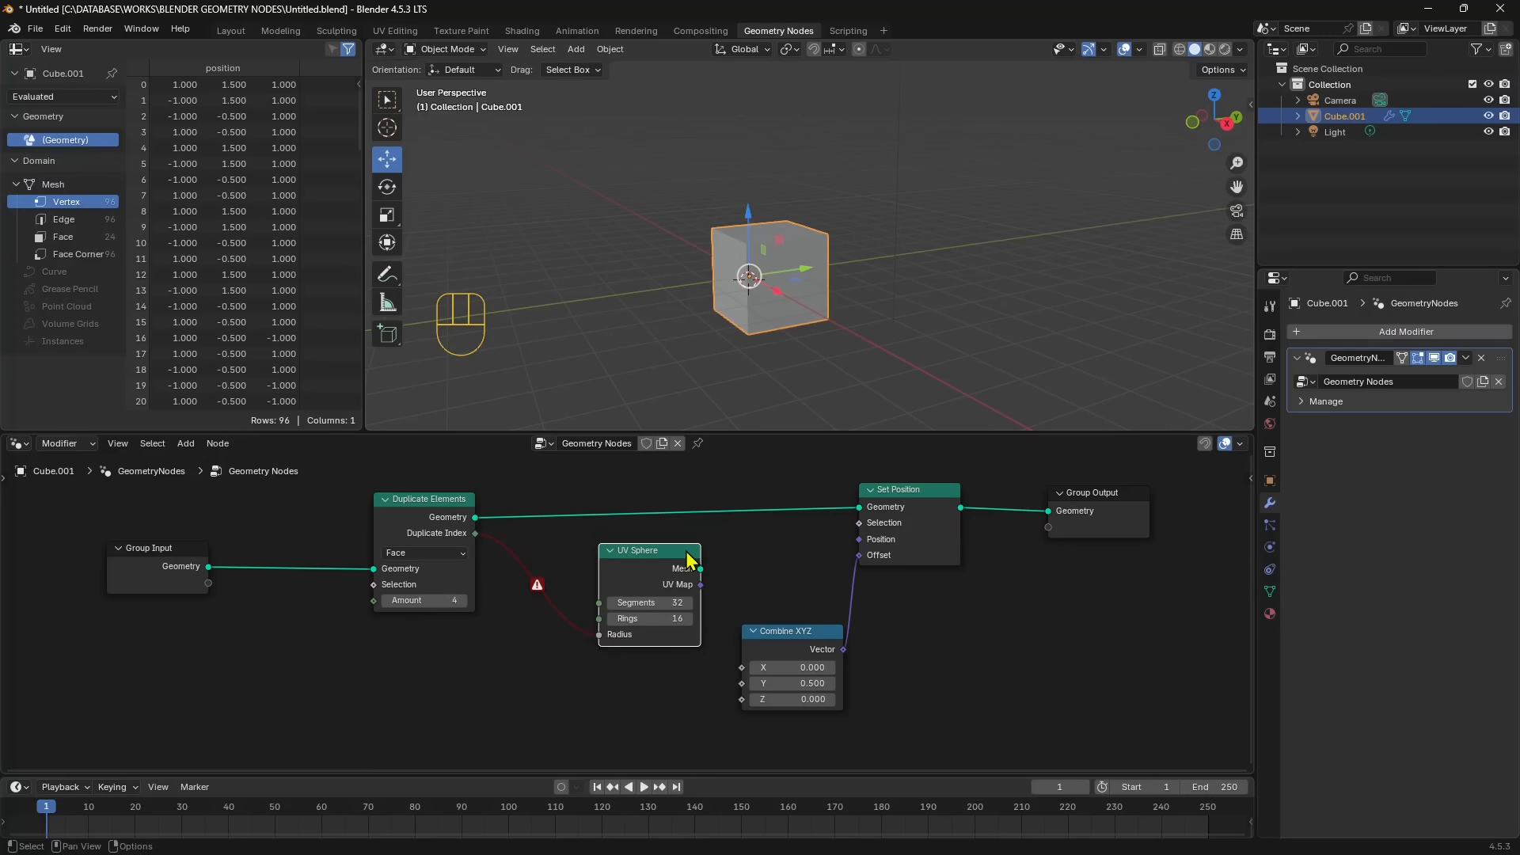
key(Delete)
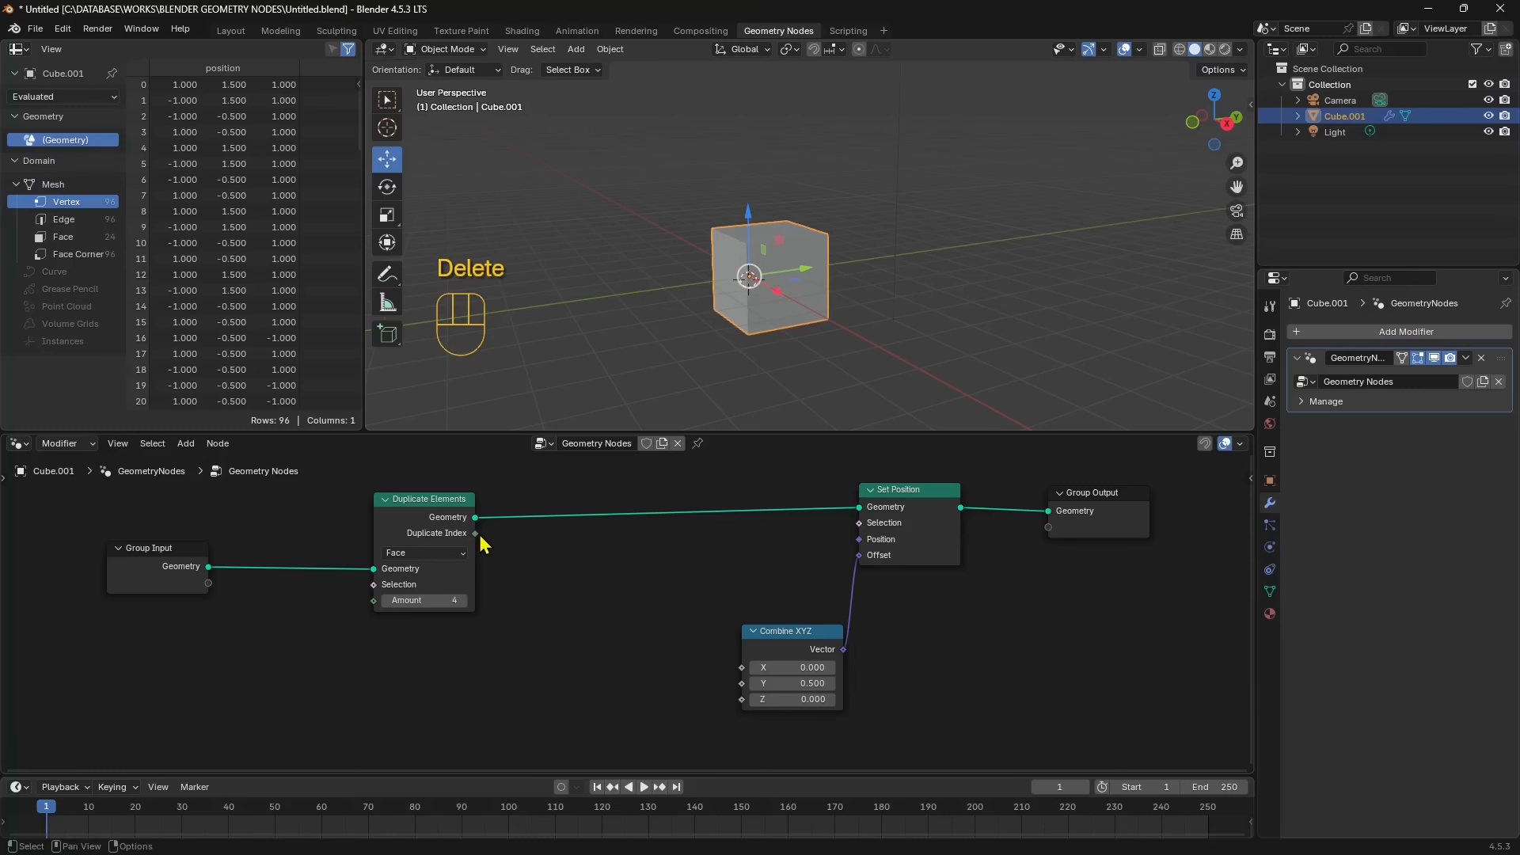
drag(475, 533, 566, 605)
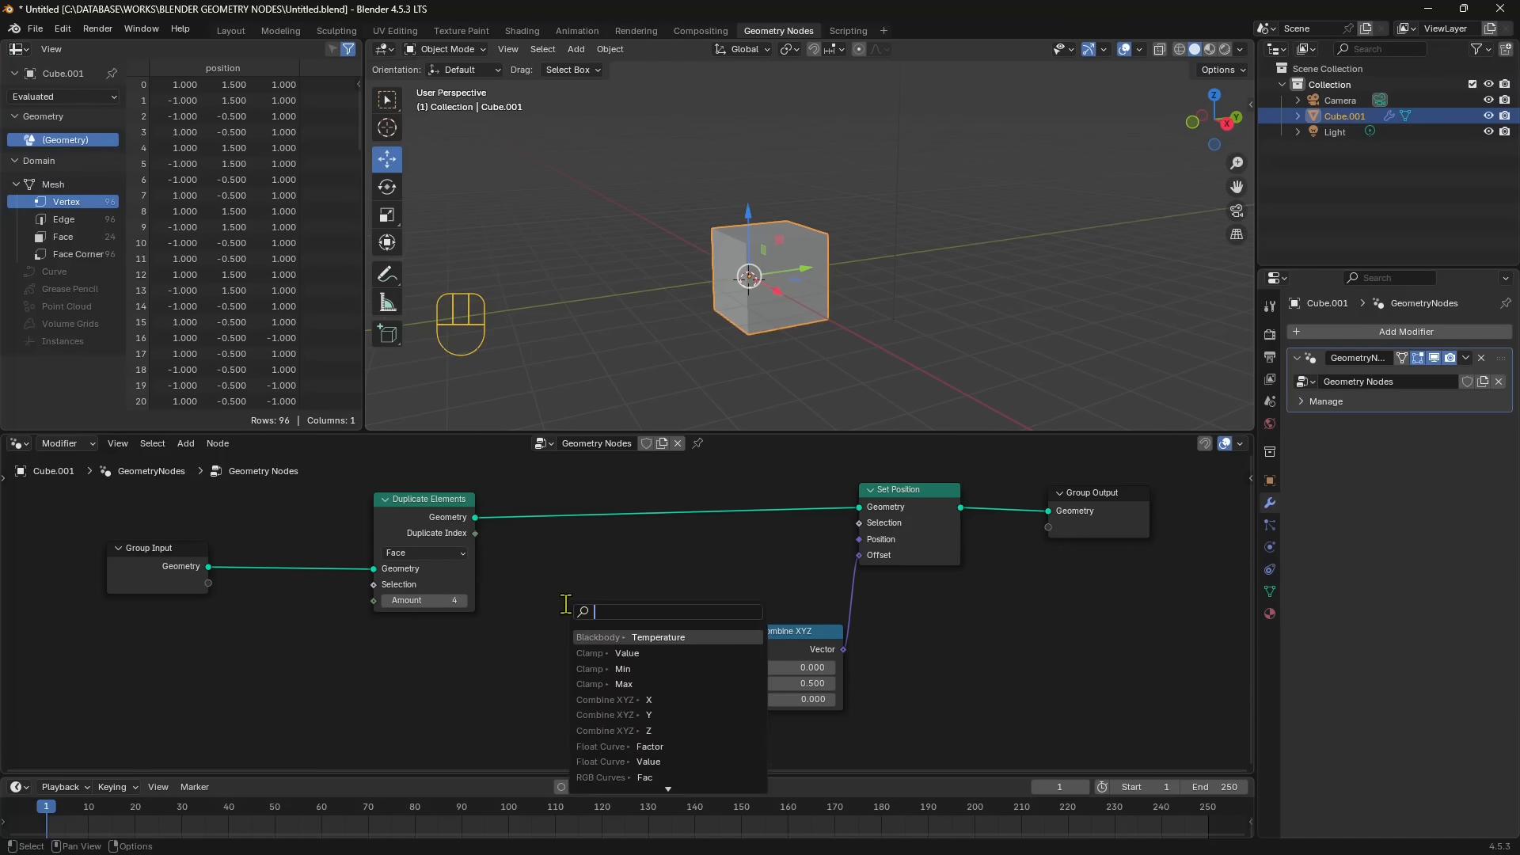
key(Escape)
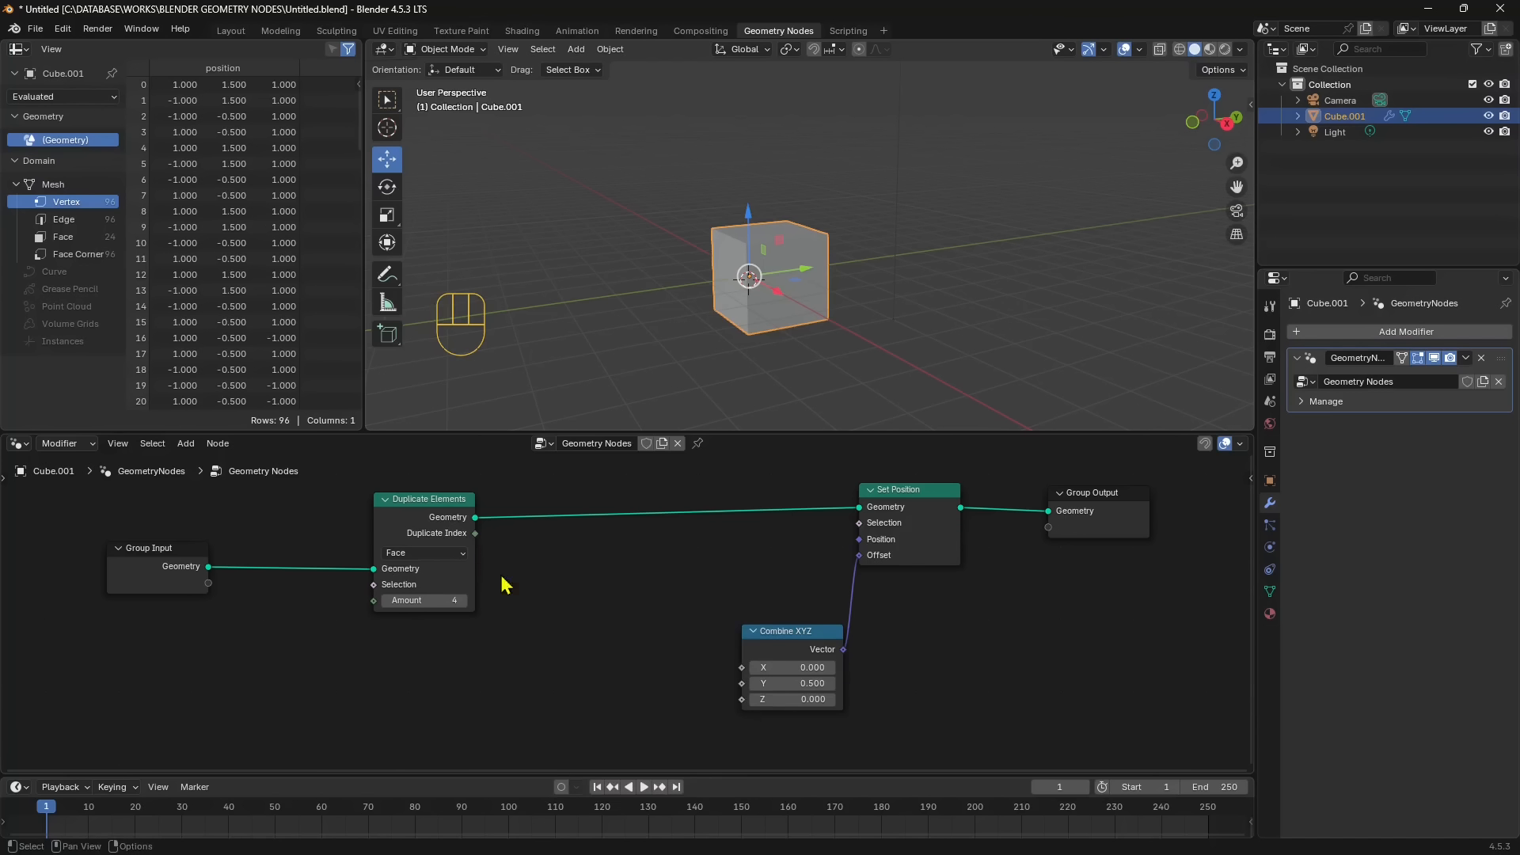
- Connect Duplicate Index to Combine XYZ's X and try Y at 1.0 and Z at 0.9
drag(477, 535, 742, 669)
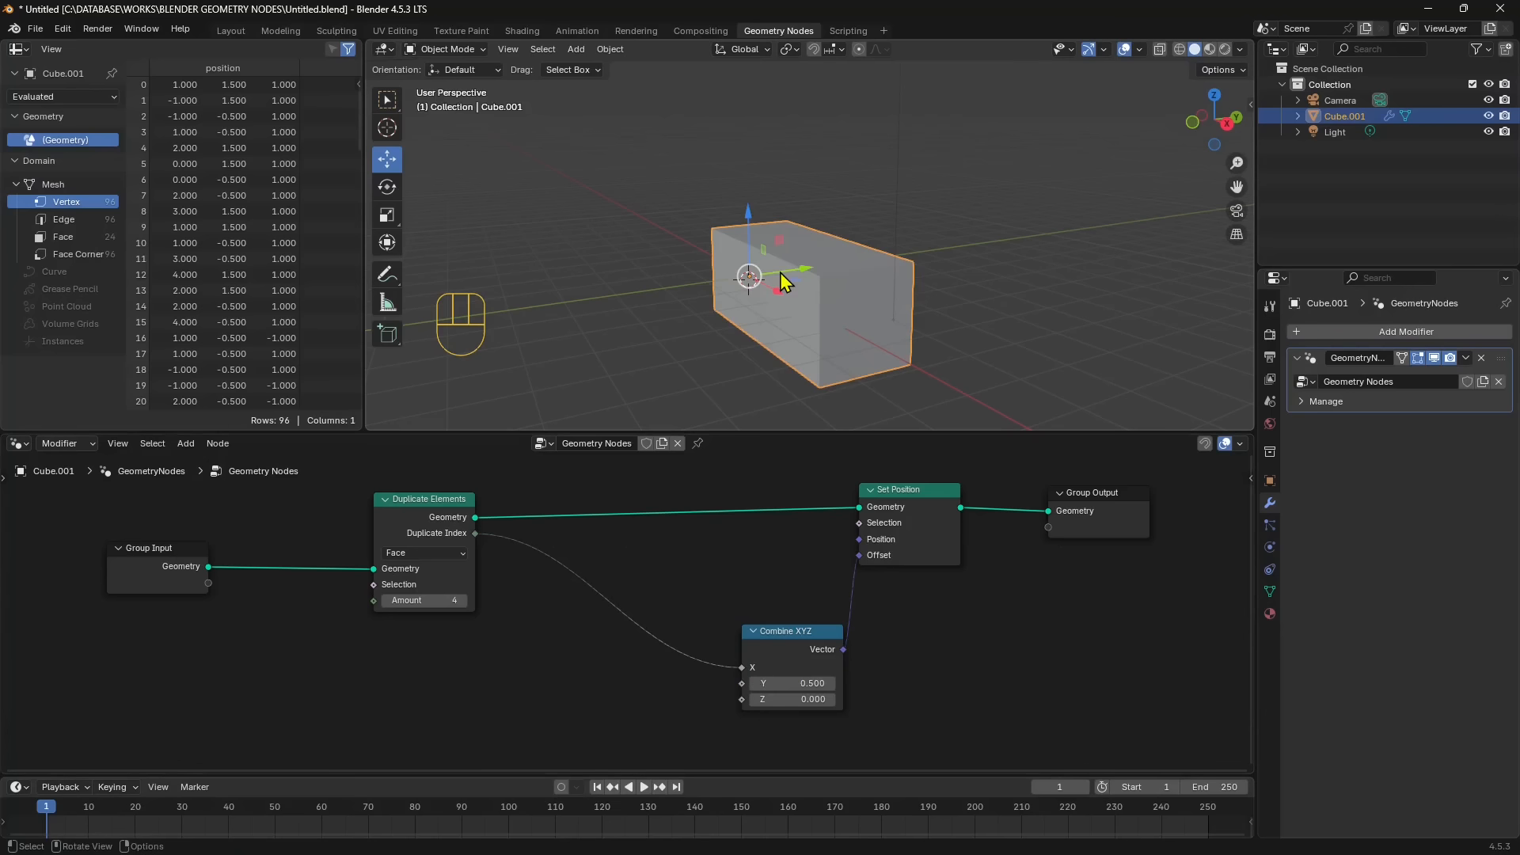
mouse_move(778, 685)
mouse_down()
mouse_move(829, 685)
mouse_move(741, 685)
mouse_move(796, 685)
mouse_move(794, 699)
mouse_up()
click(775, 708)
drag(786, 631, 755, 629)
- Reset Combine XYZ's Y and Z to 0 and disconnect Duplicate Index from its X input
click(743, 683)
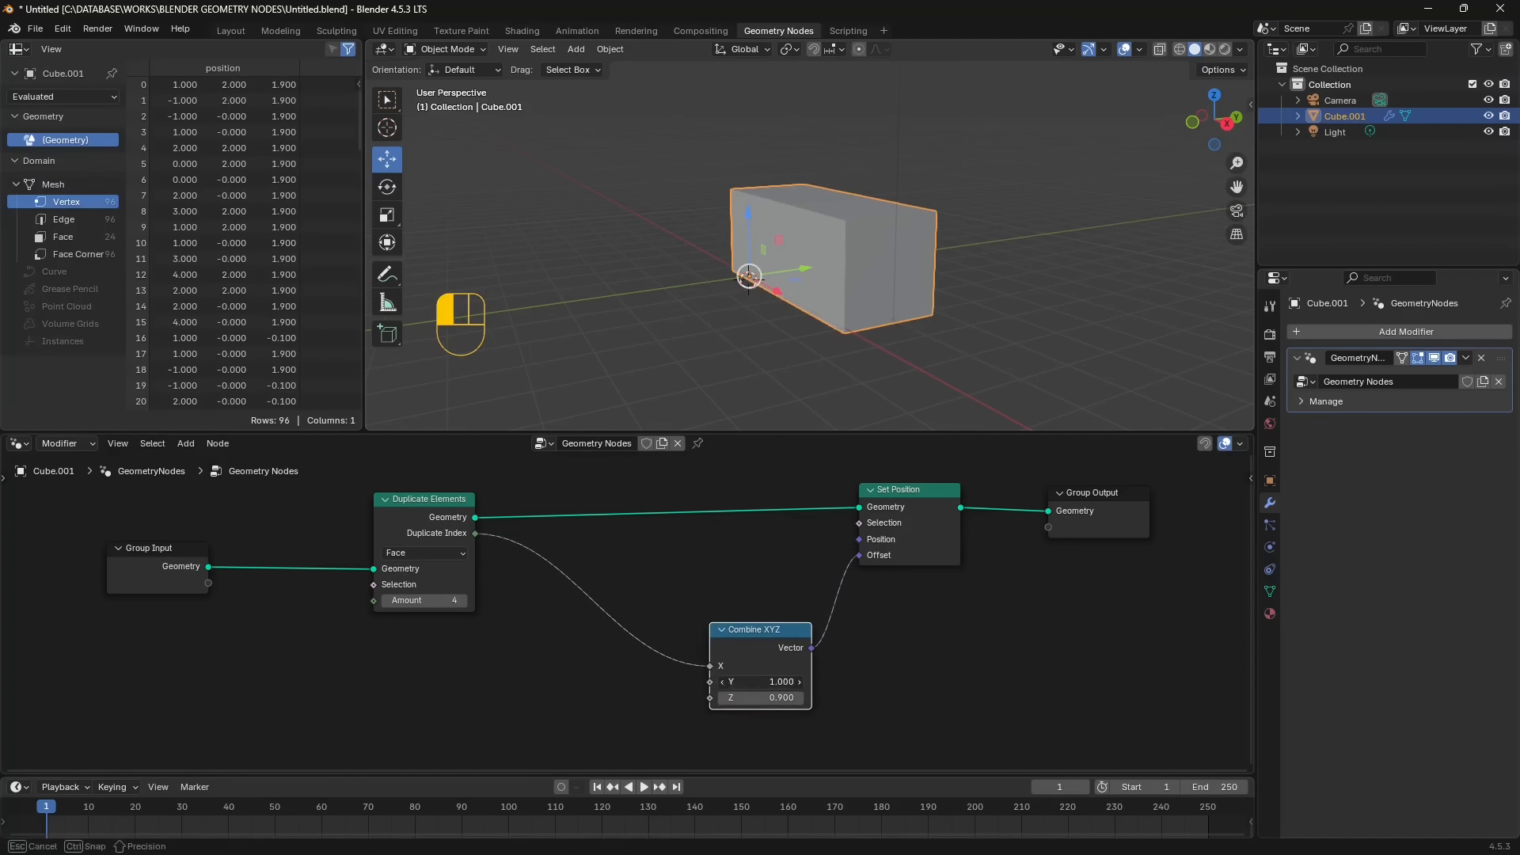
text(0)
key(Return)
click(747, 698)
text(0)
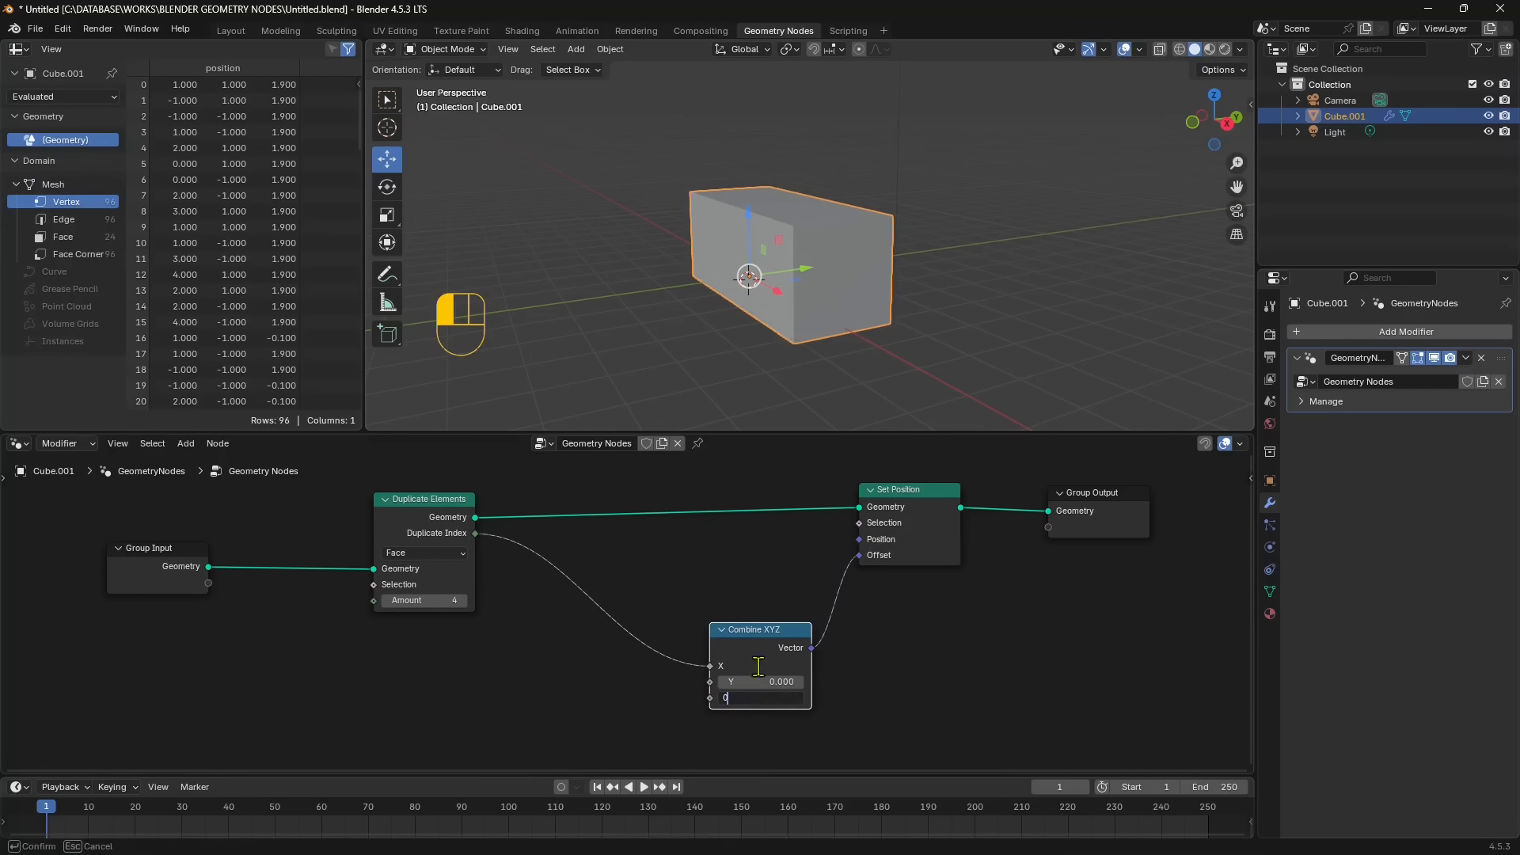
key(Return)
drag(710, 672, 752, 630)
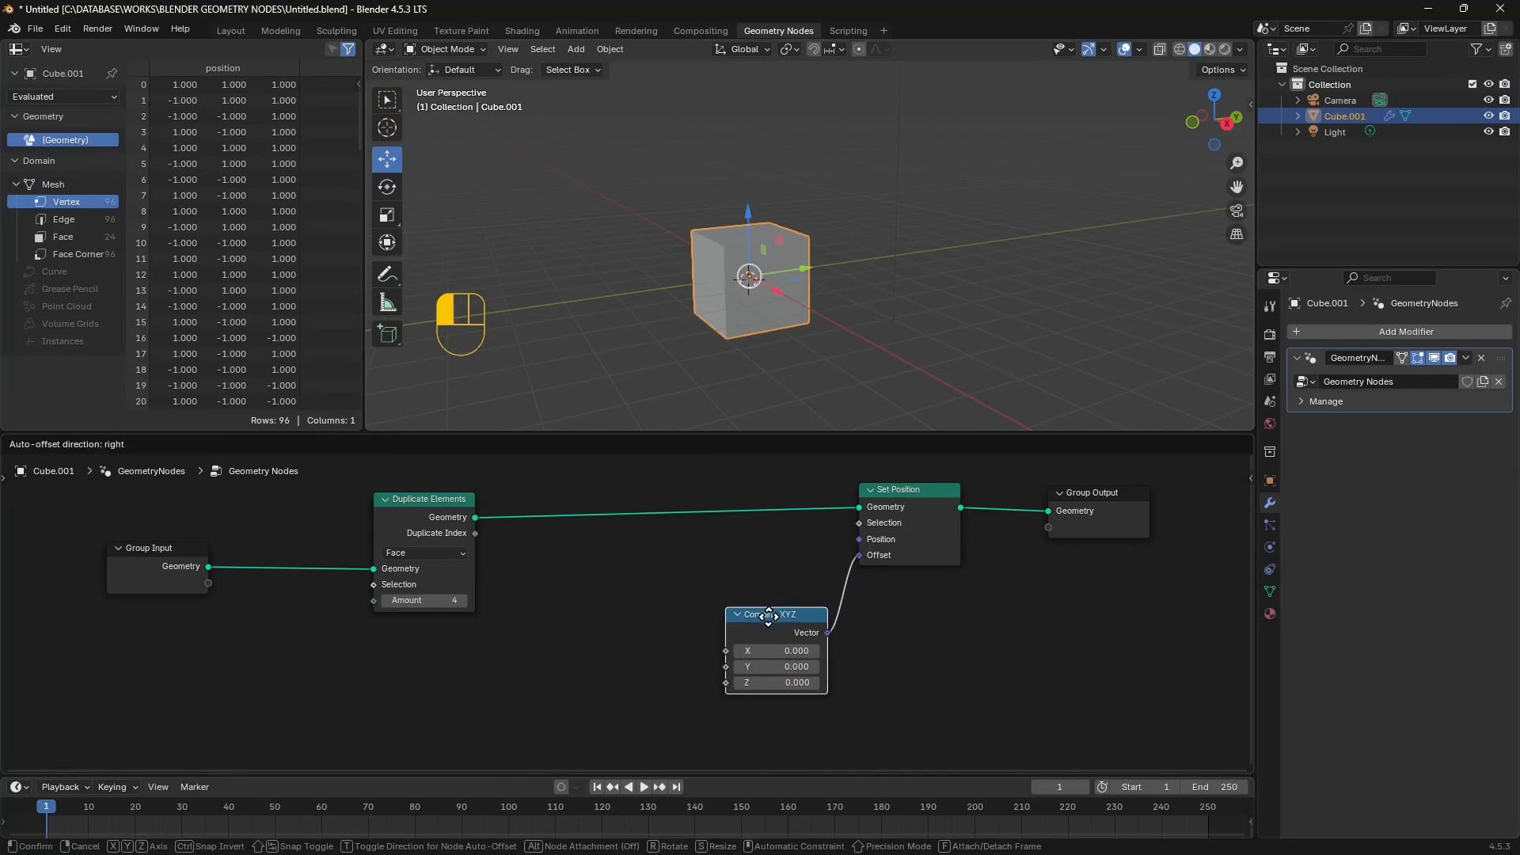
- Multiply Duplicate Index by 3.8 with a Math Multiply node and feed the result into Combine XYZ's Y
drag(477, 535, 773, 638)
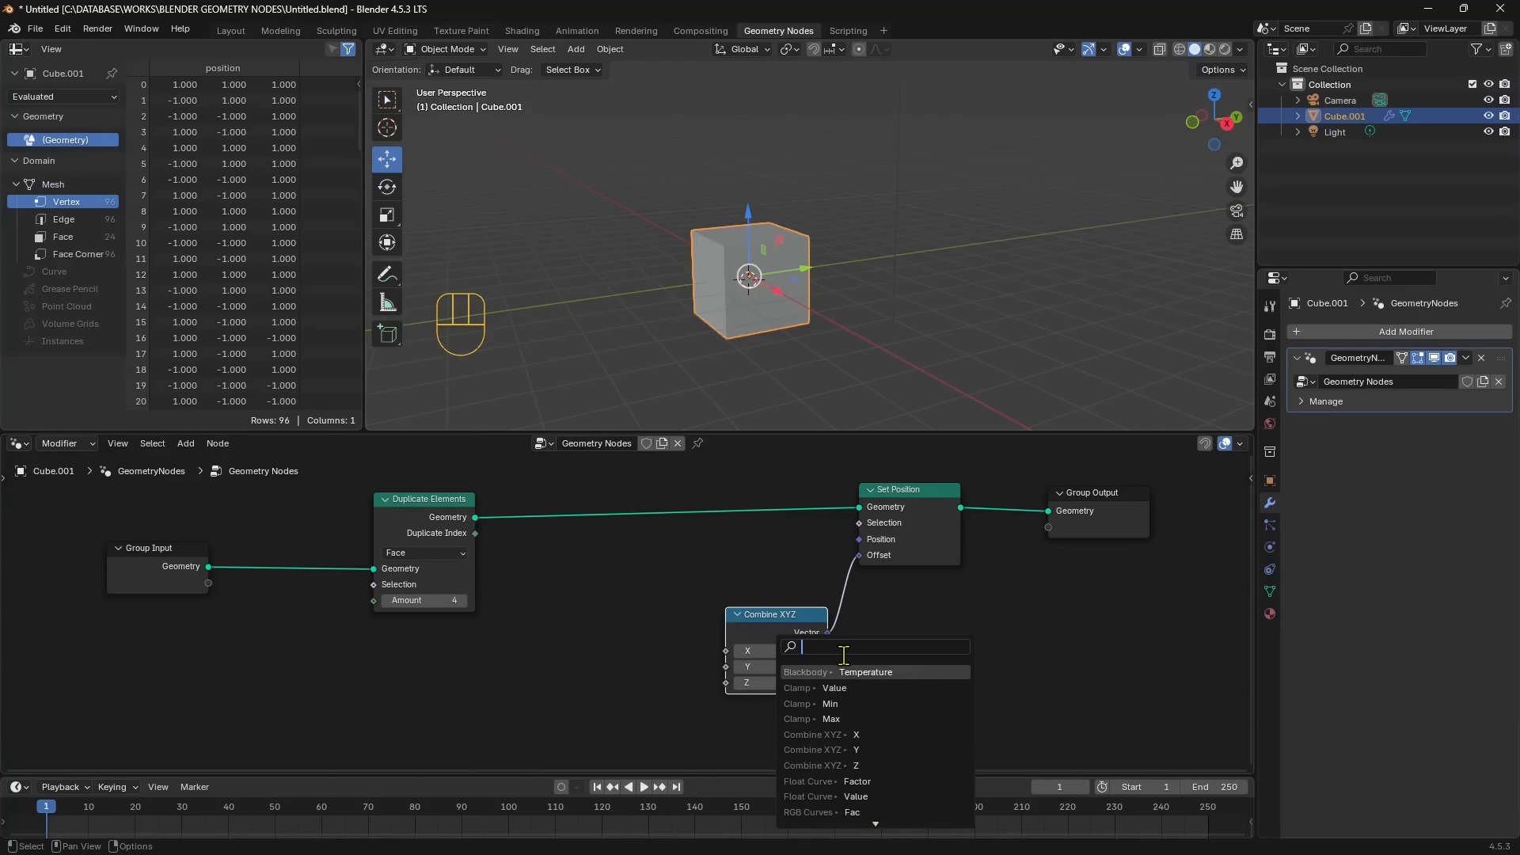
text(mu)
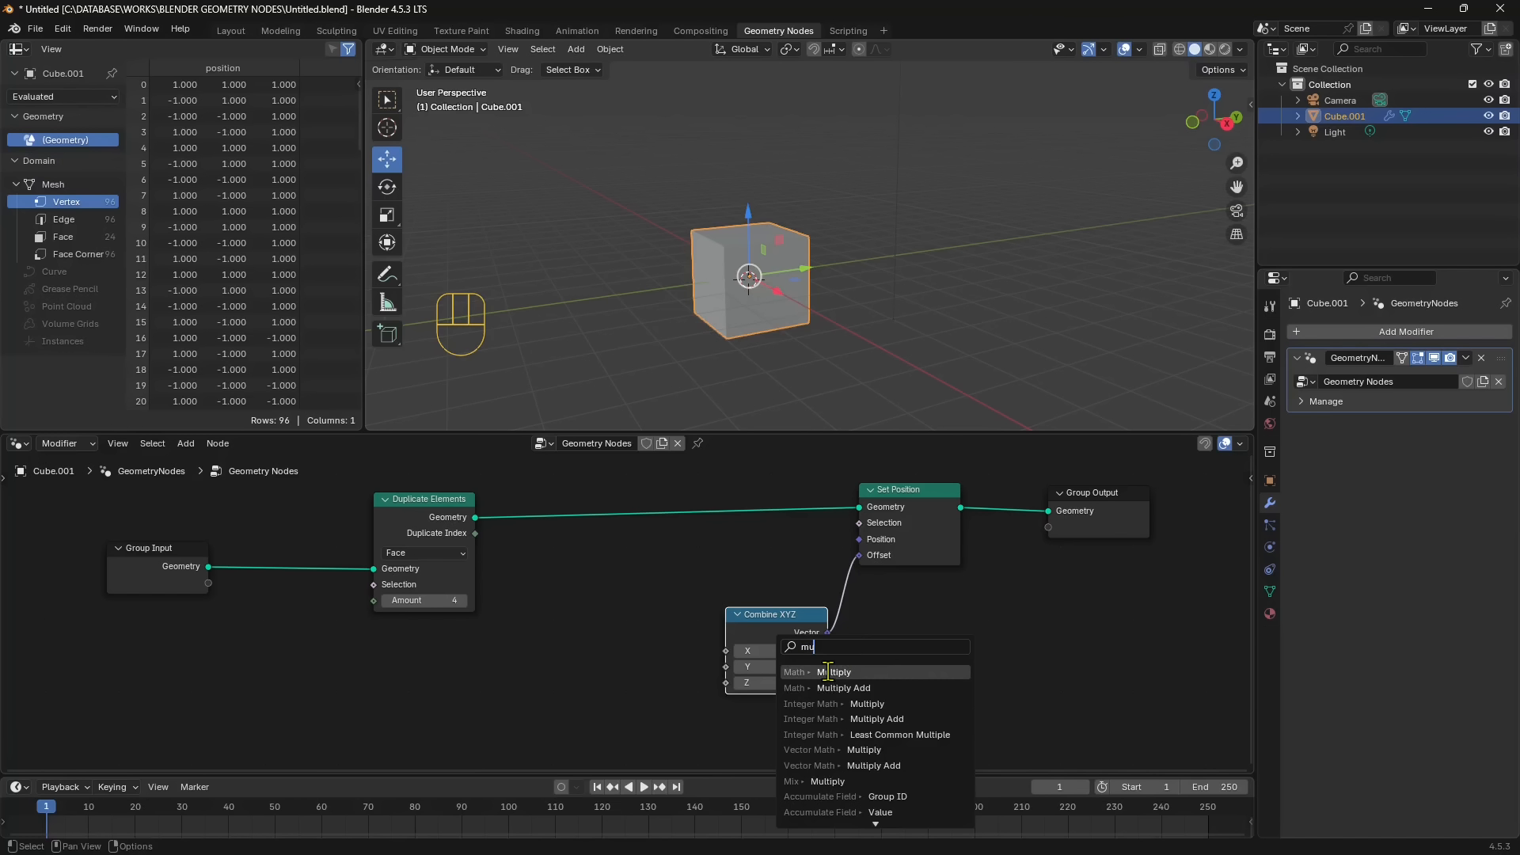
click(840, 671)
click(617, 622)
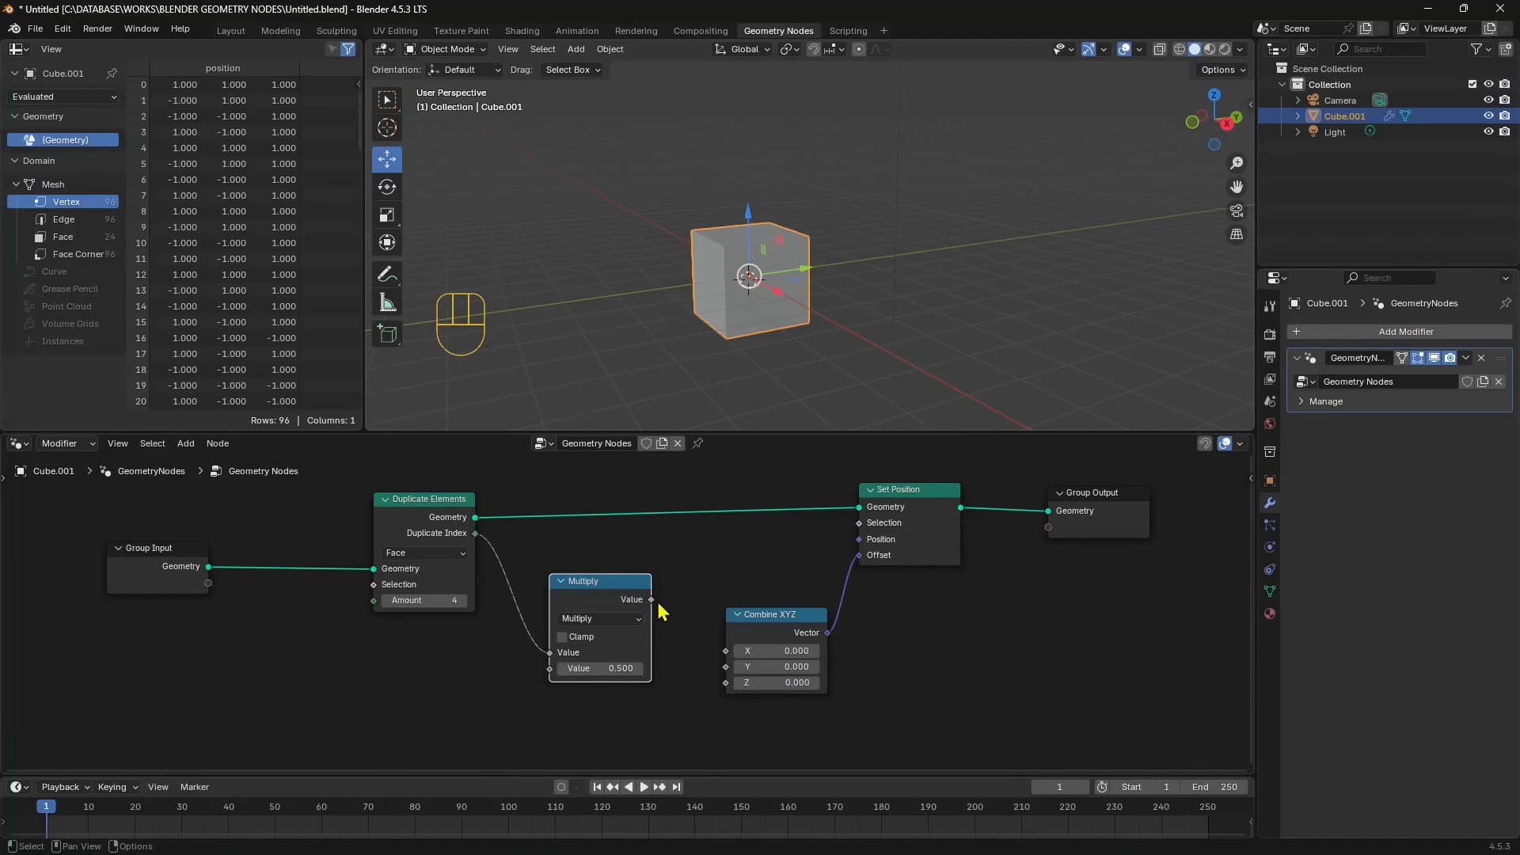
drag(659, 605, 723, 685)
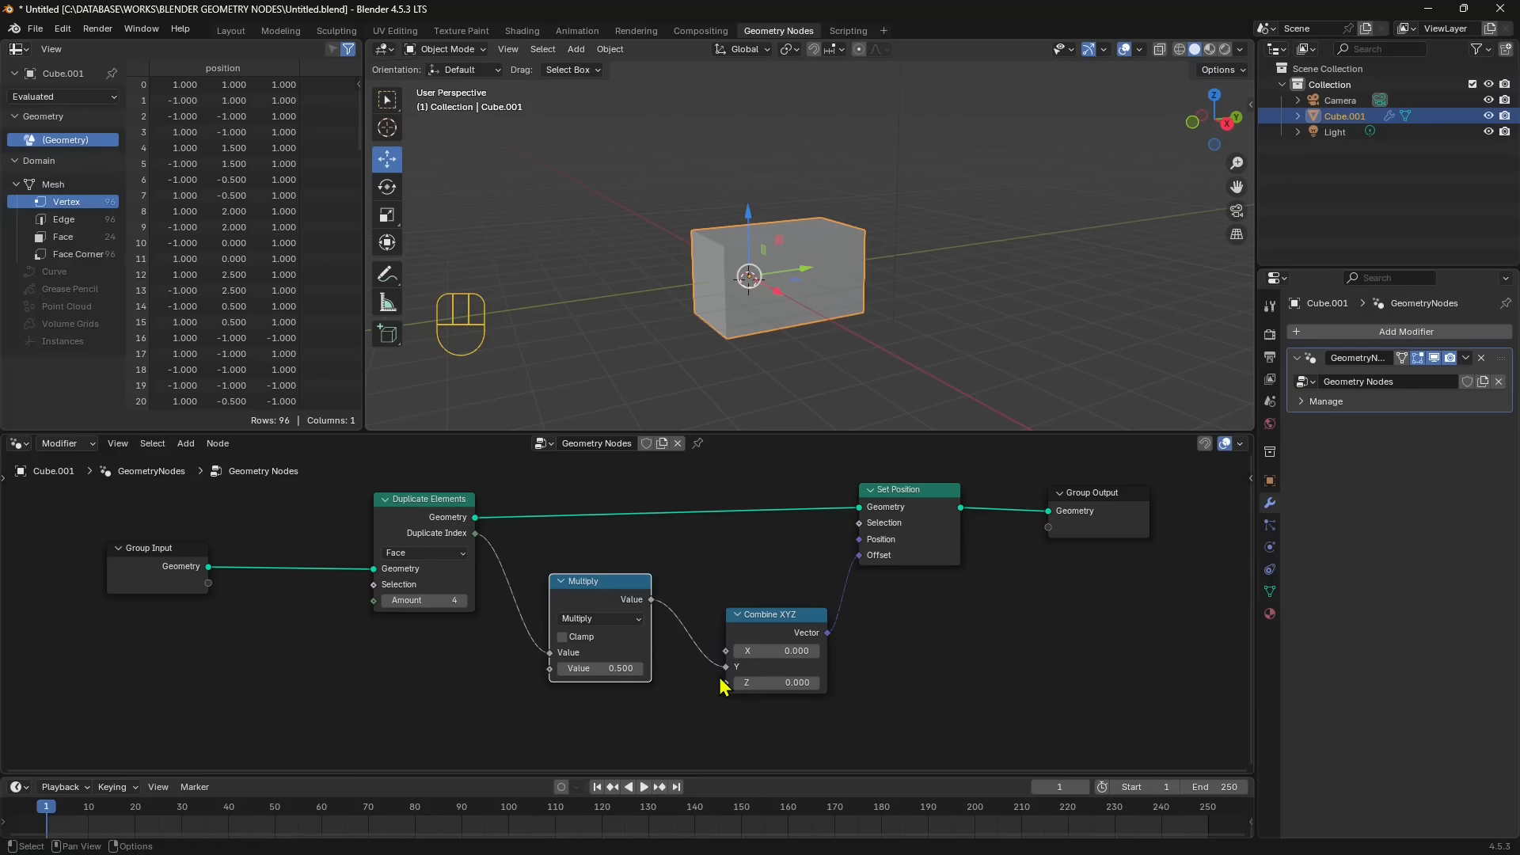
drag(610, 669, 729, 668)
- Spread the nodes out for a clearer layout and set the Multiply node's value to 7.8
drag(642, 602, 635, 637)
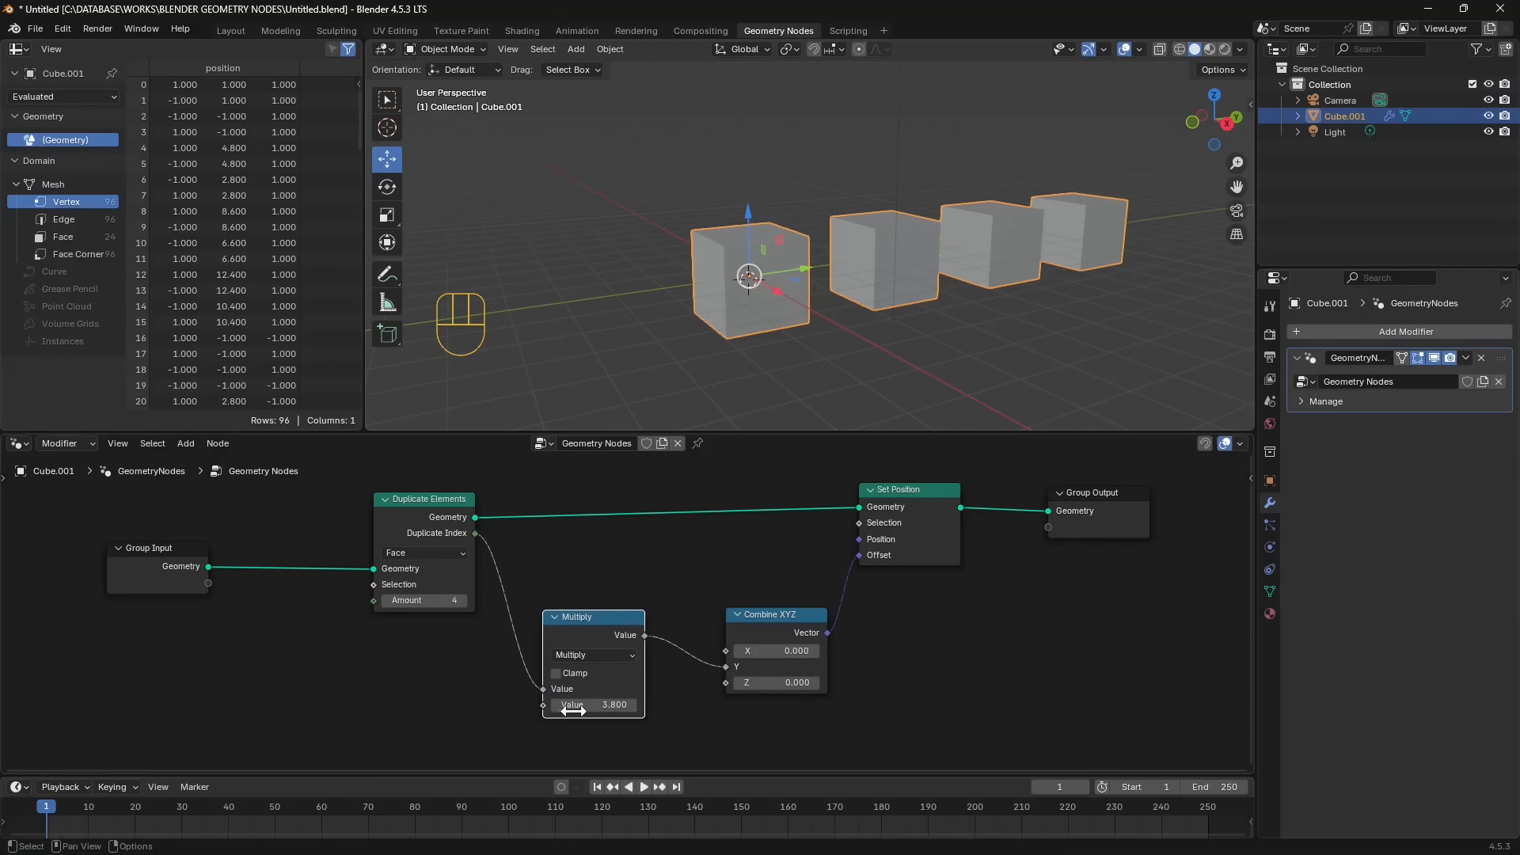
drag(793, 615, 787, 638)
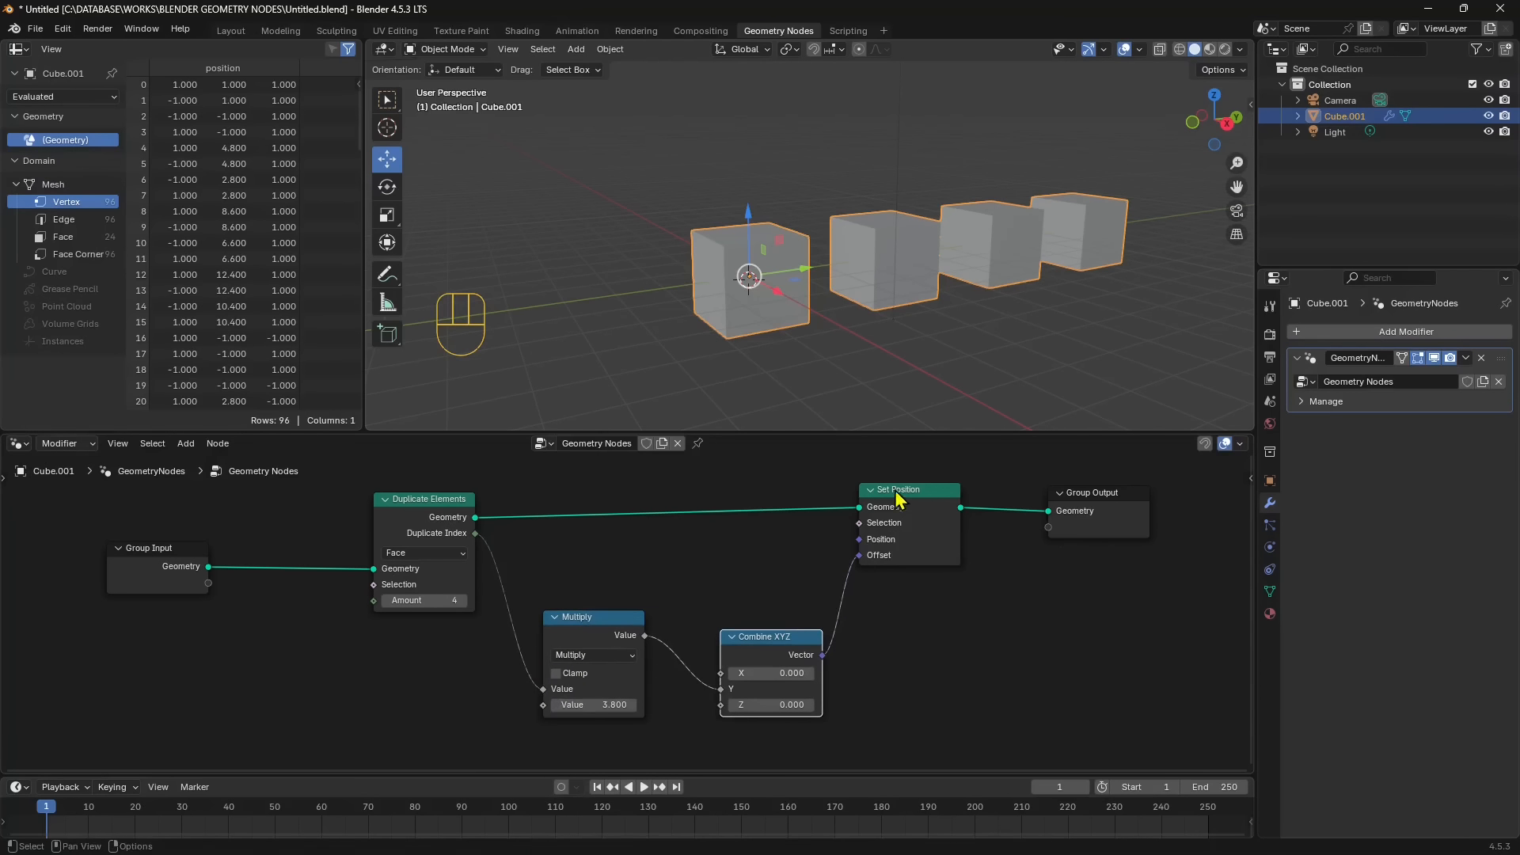
drag(909, 492, 912, 487)
drag(432, 508, 413, 497)
drag(1093, 538, 1110, 535)
click(902, 521)
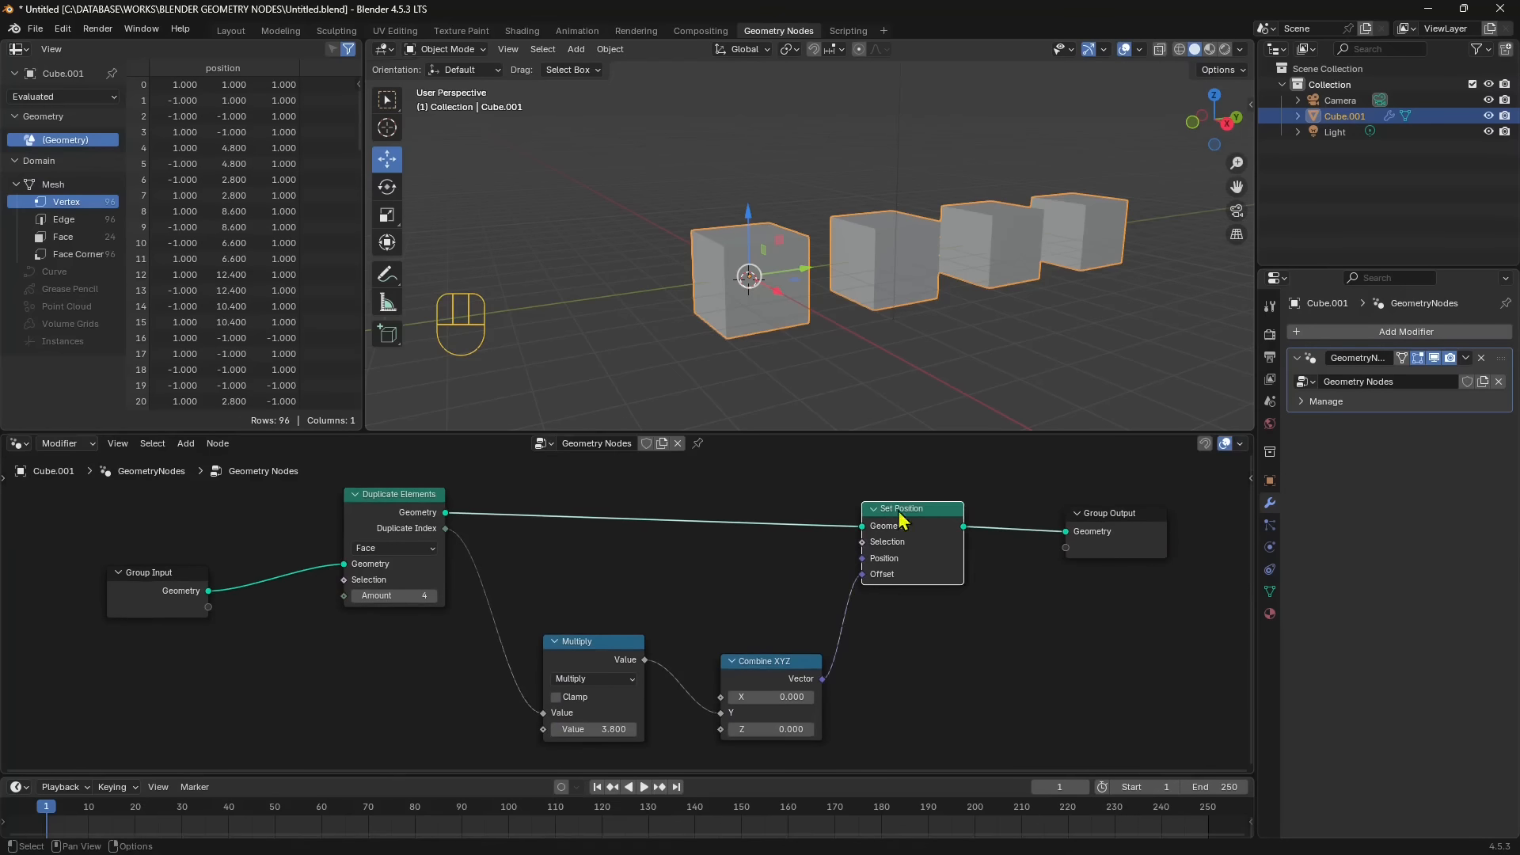
drag(903, 520, 916, 521)
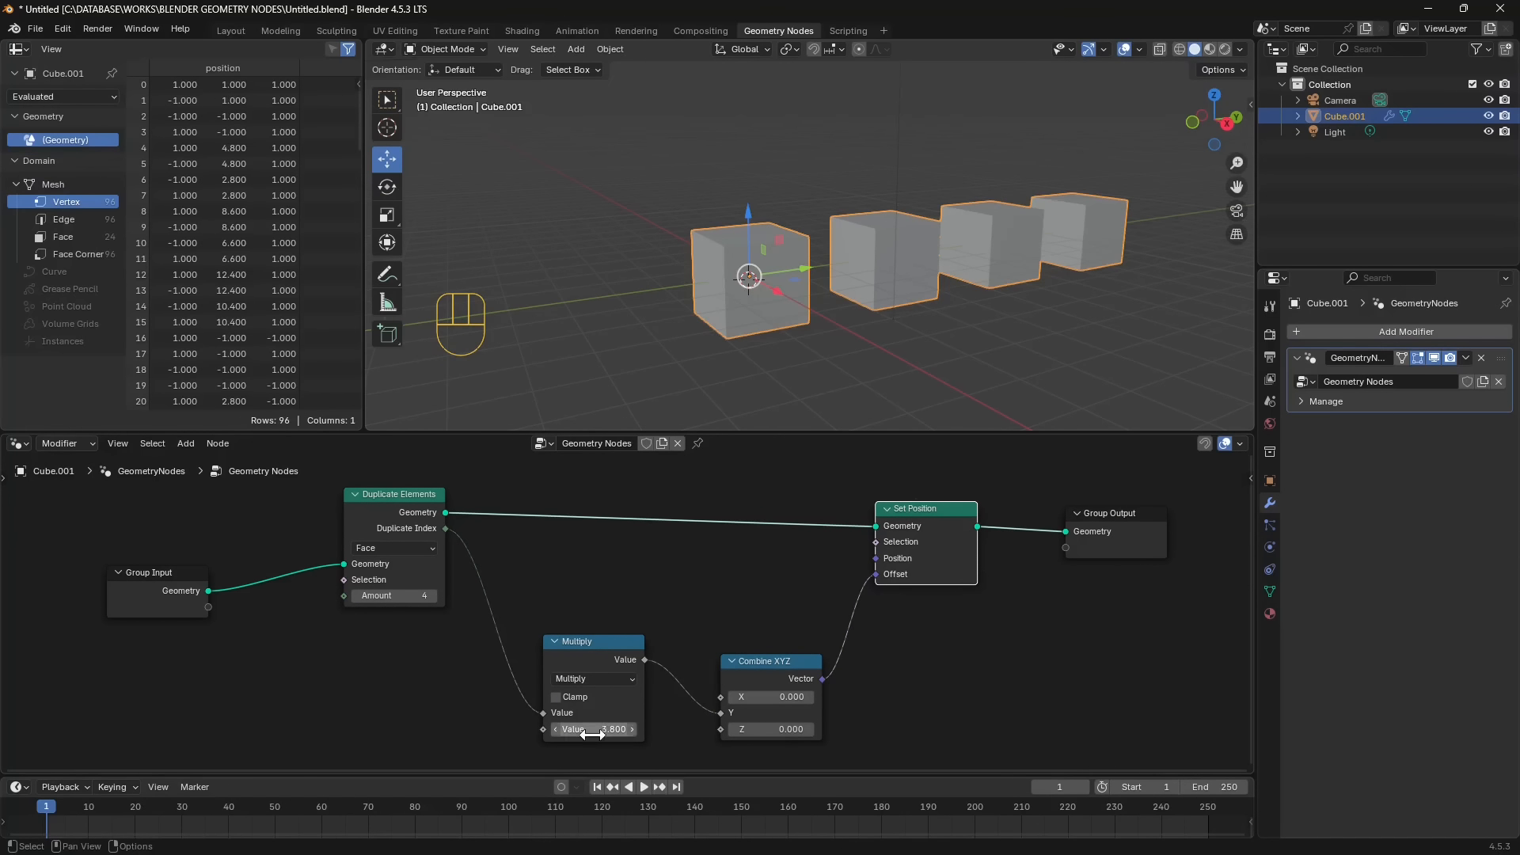
mouse_move(601, 729)
mouse_down()
mouse_move(634, 729)
mouse_move(570, 730)
mouse_move(625, 729)
mouse_move(611, 740)
mouse_up()
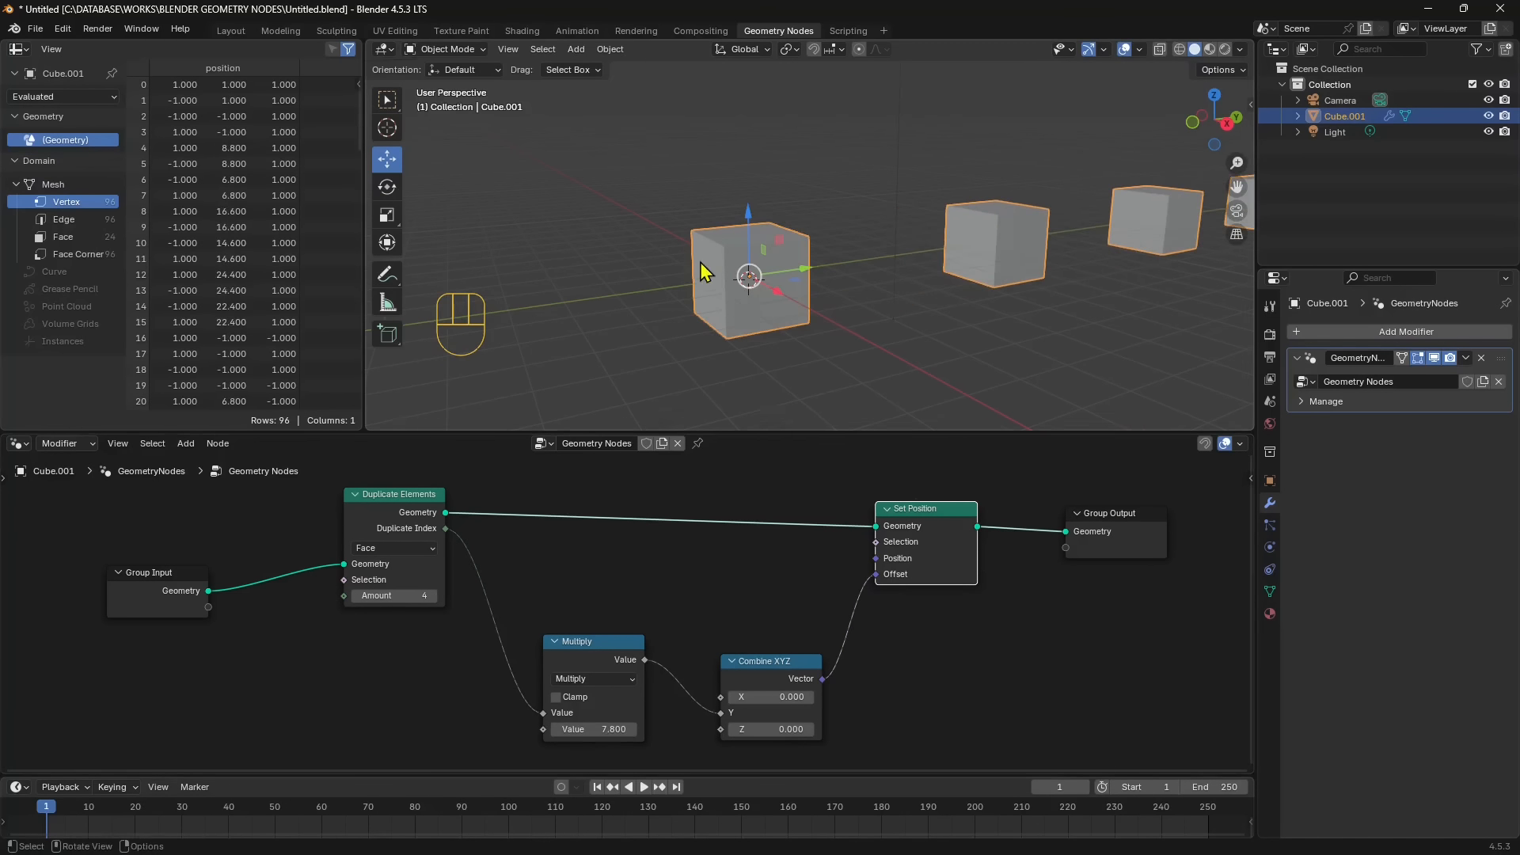
scroll(748, 273, down, 5)
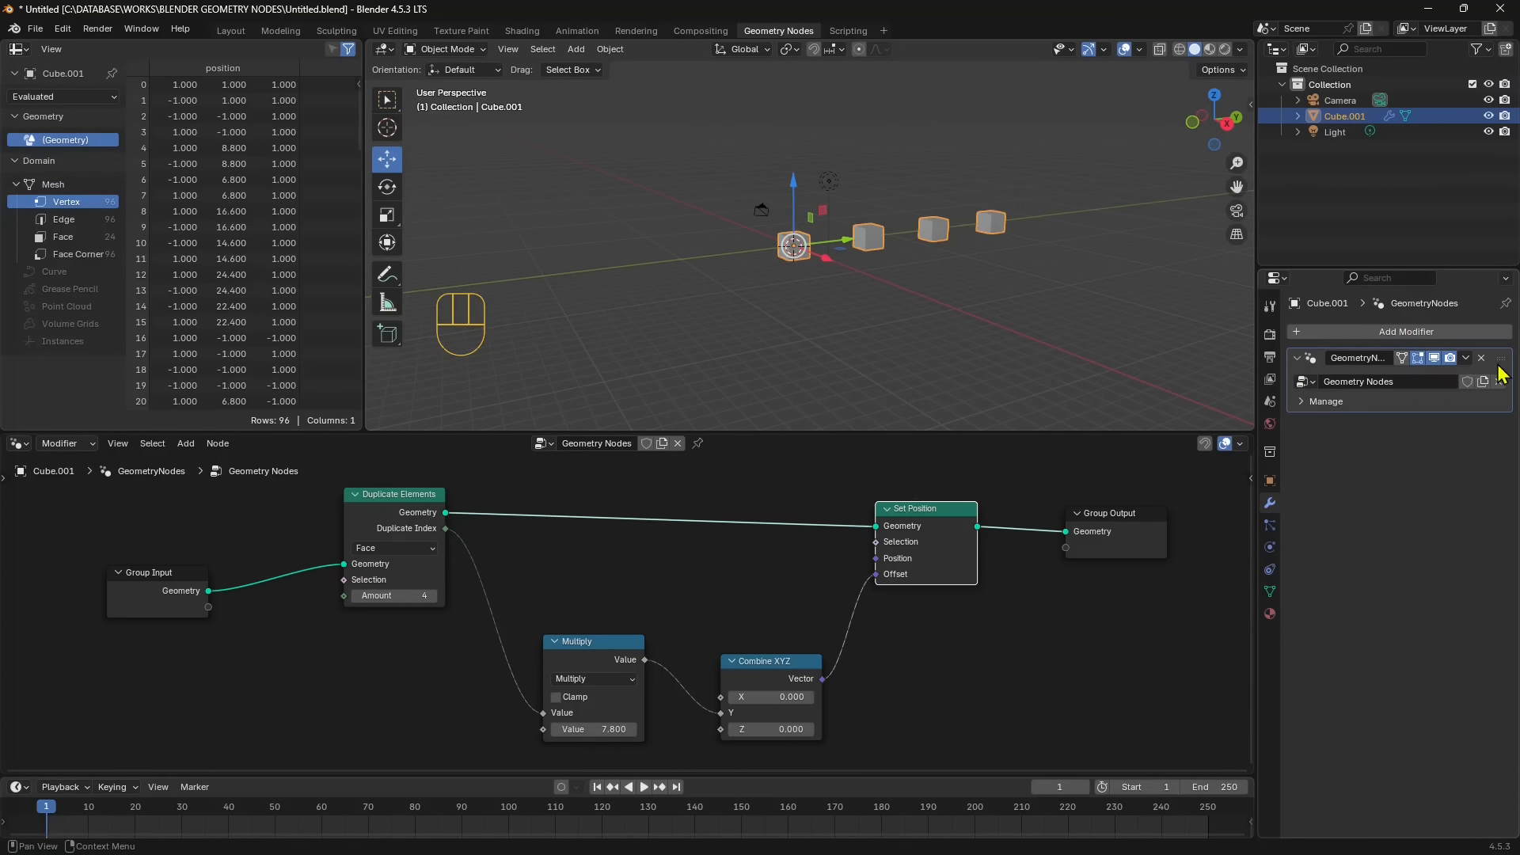
- Duplicate the cube's Geometry Nodes modifier and make the copy the active modifier
click(1465, 358)
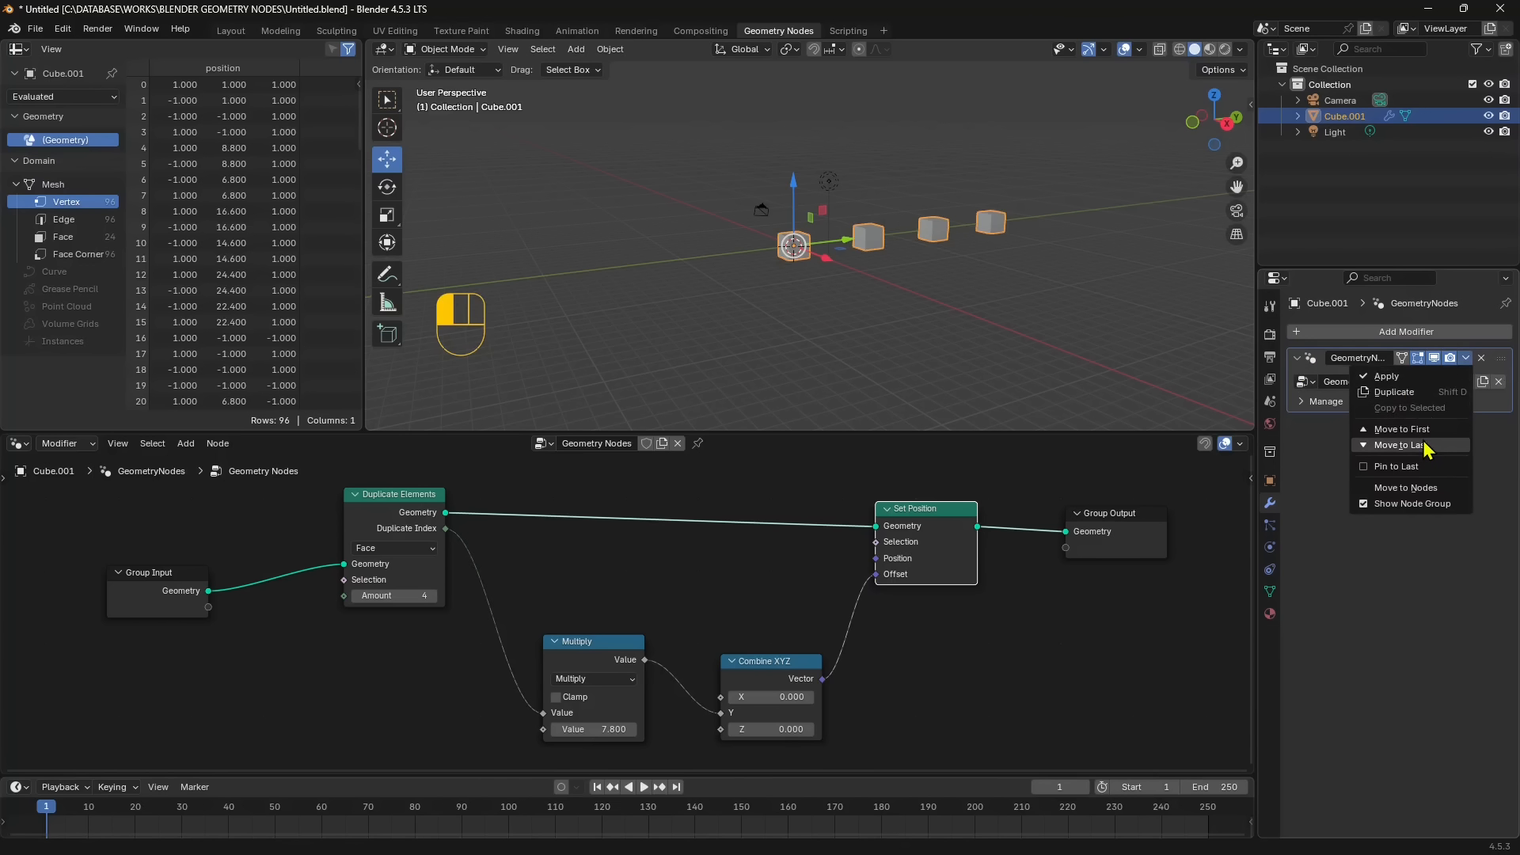
click(1413, 393)
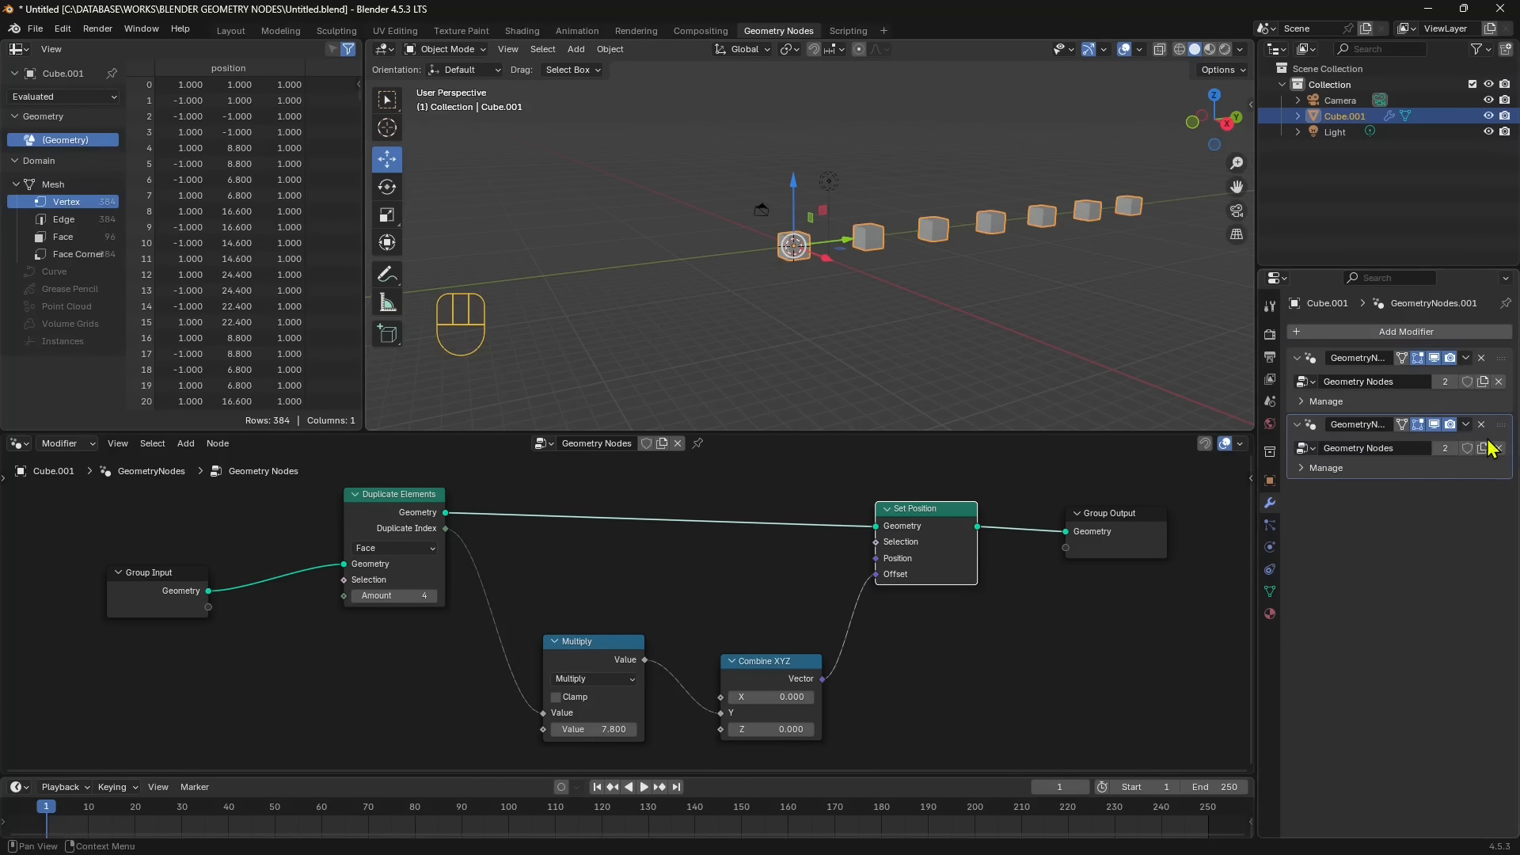
click(1446, 457)
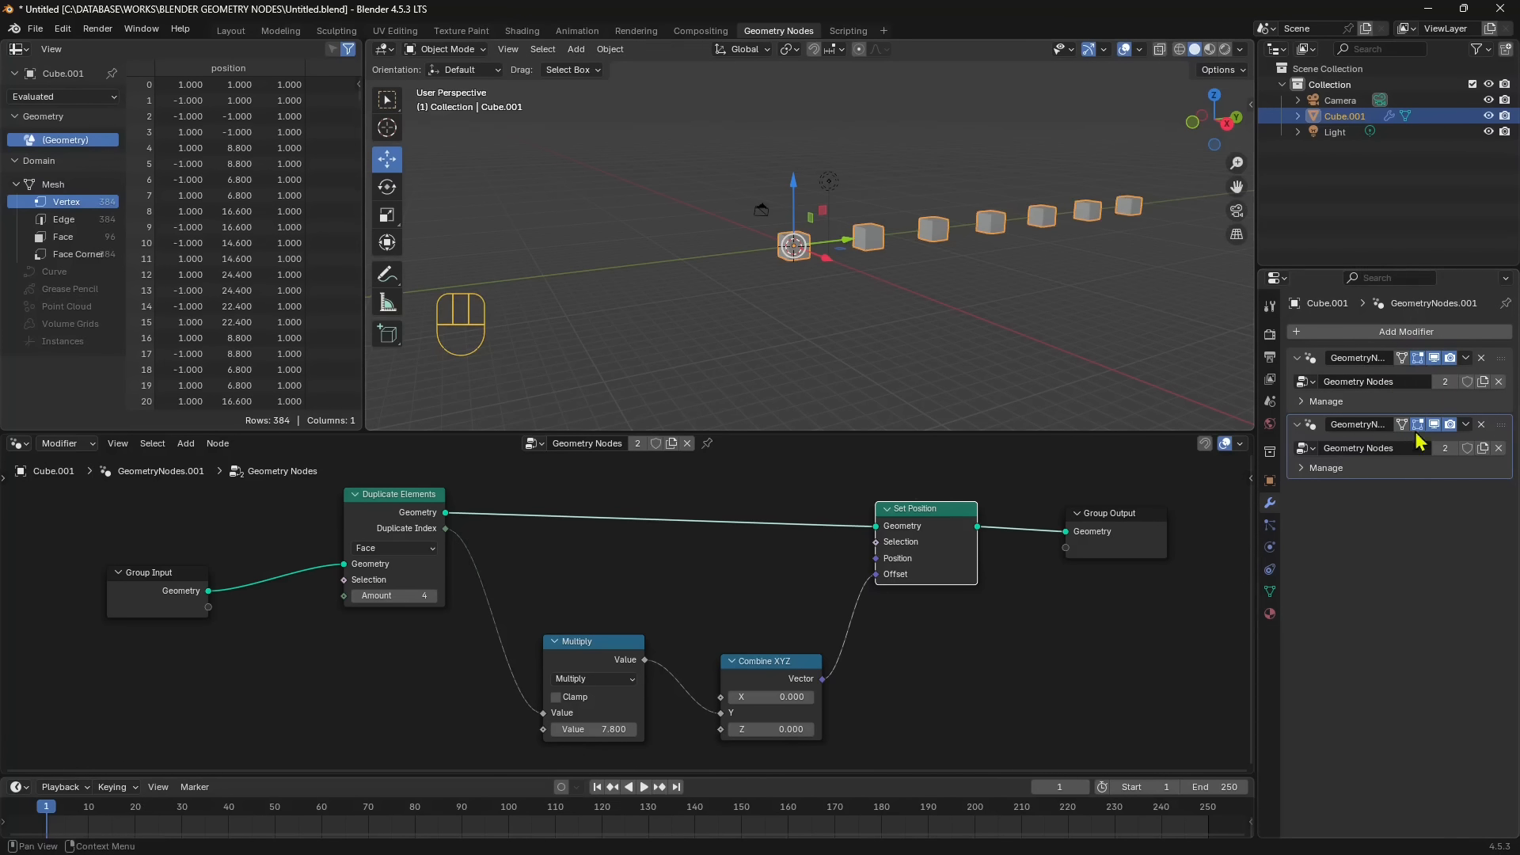
- Add a Monkey mesh and raise it about 2.2 m along Z so it sits above the first cube
click(767, 264)
scroll(818, 180, up, 4)
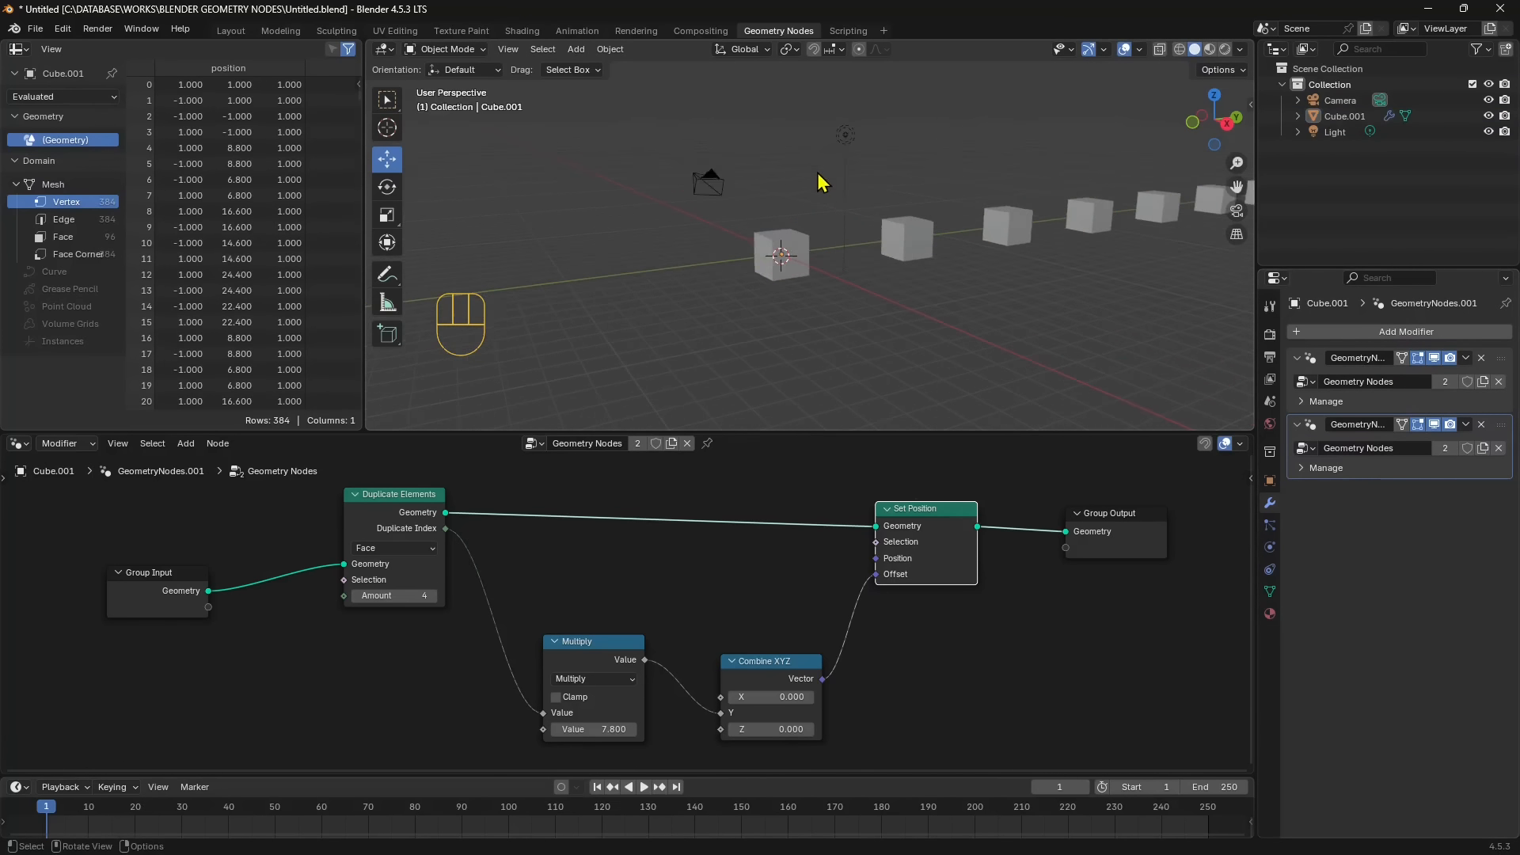
click(577, 49)
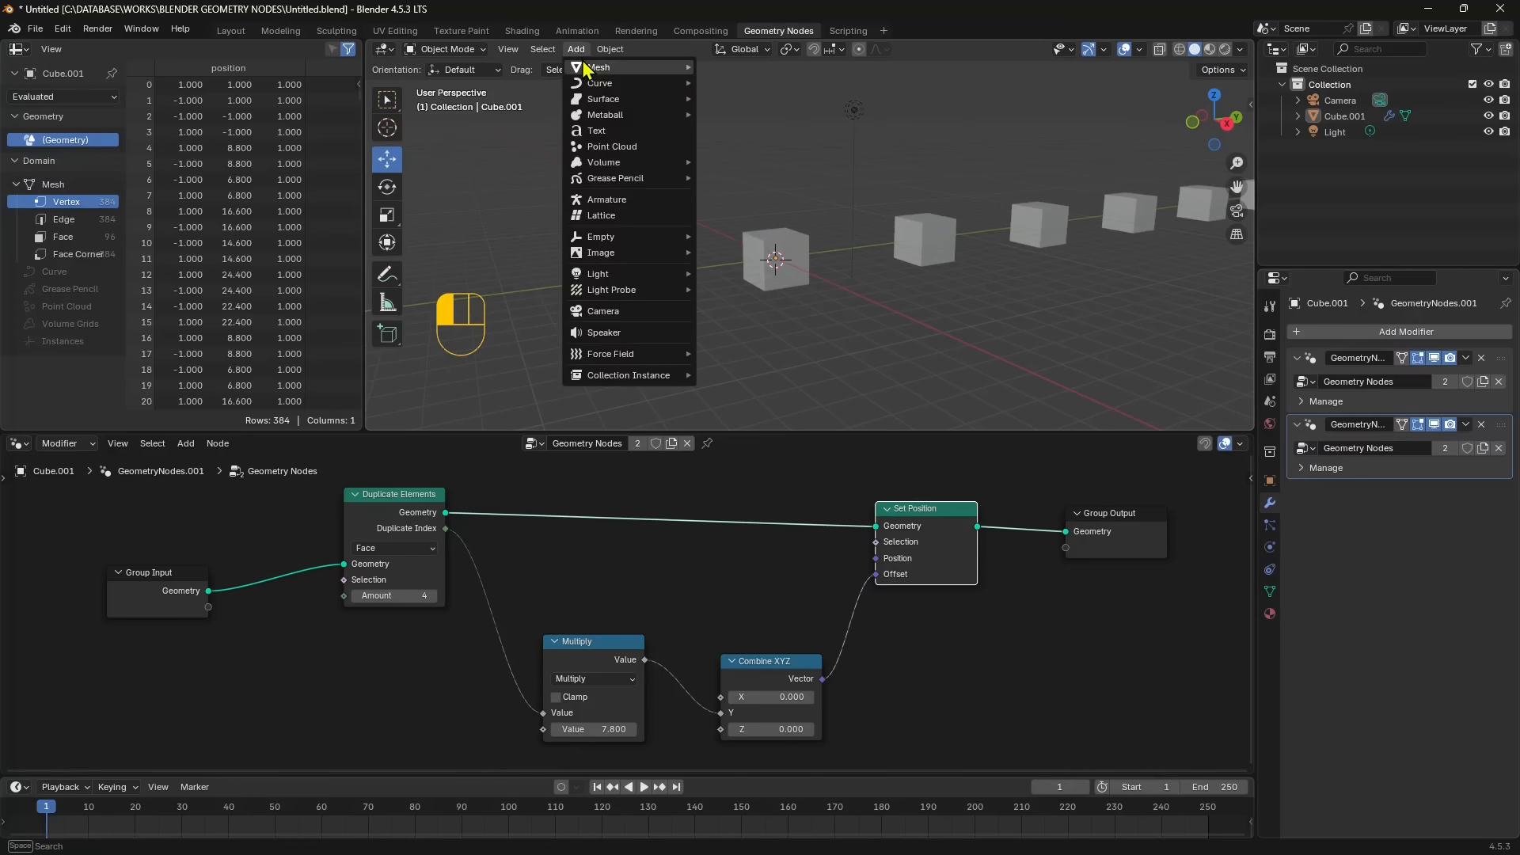
mouse_move(586, 69)
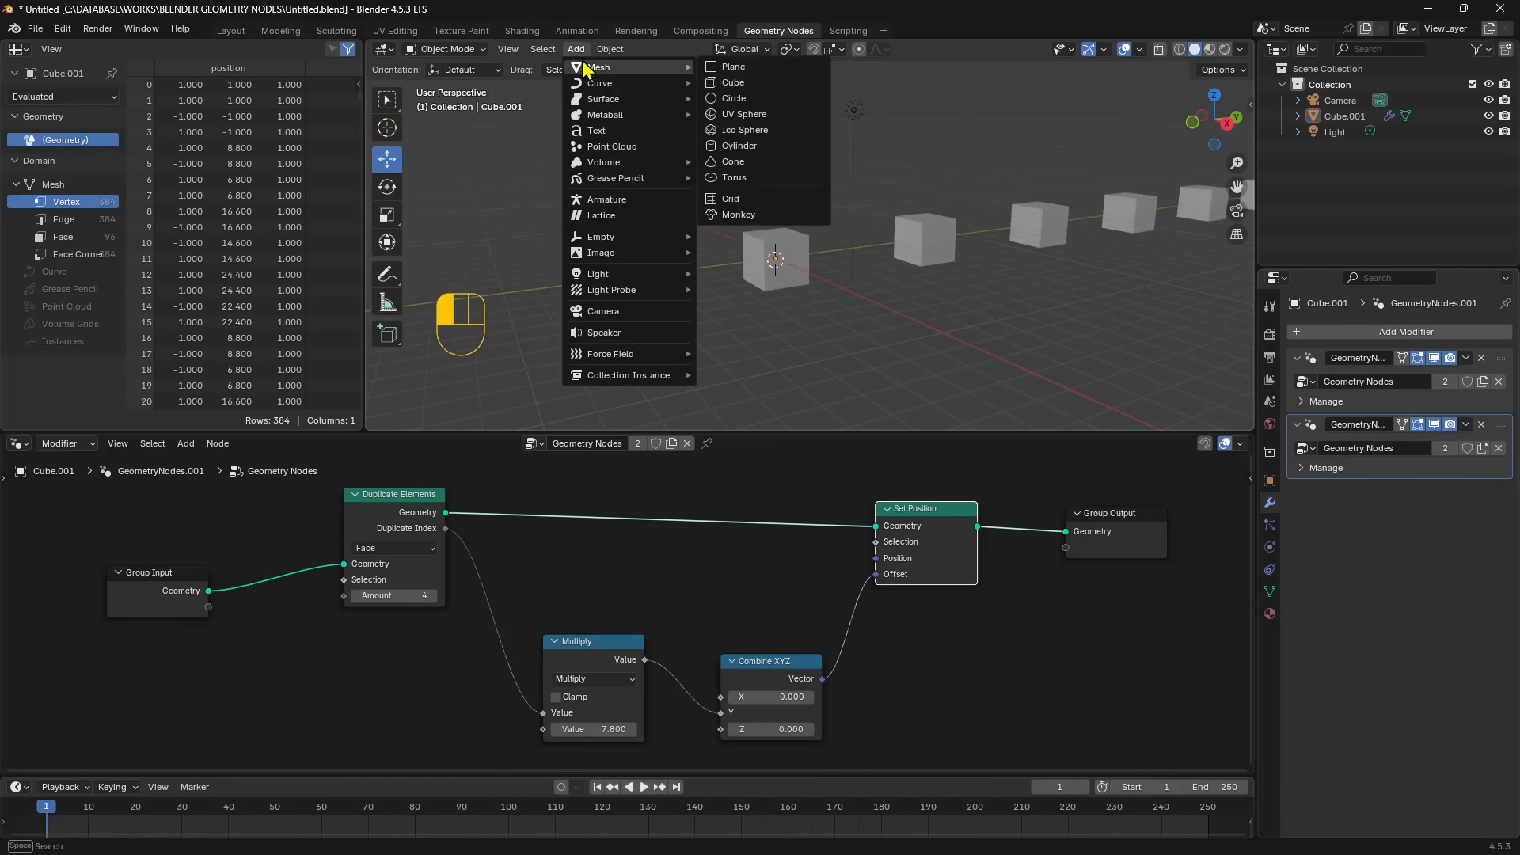
click(748, 215)
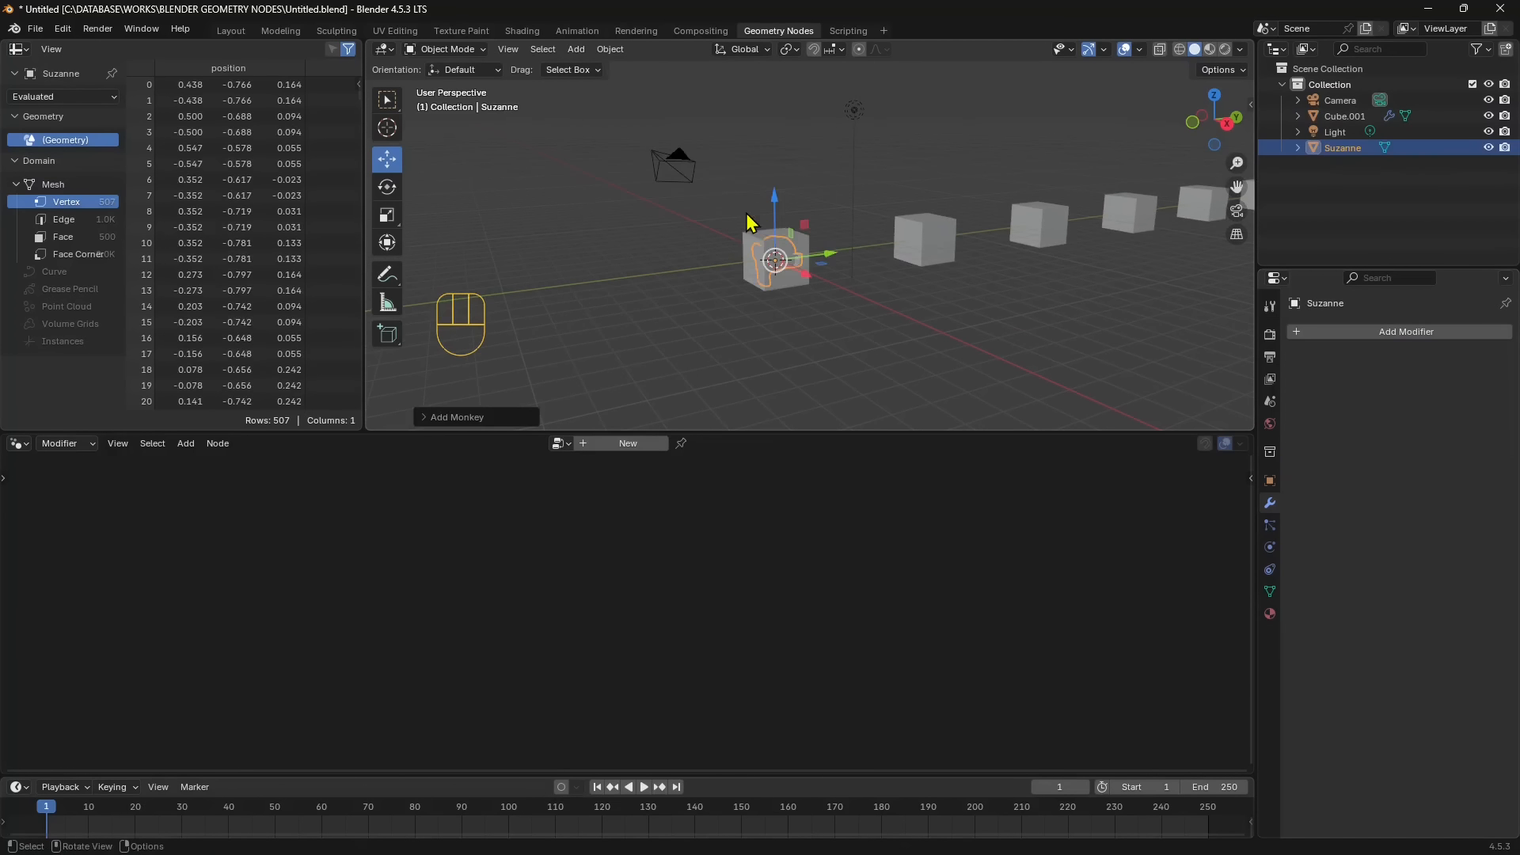
key(g)
key(z)
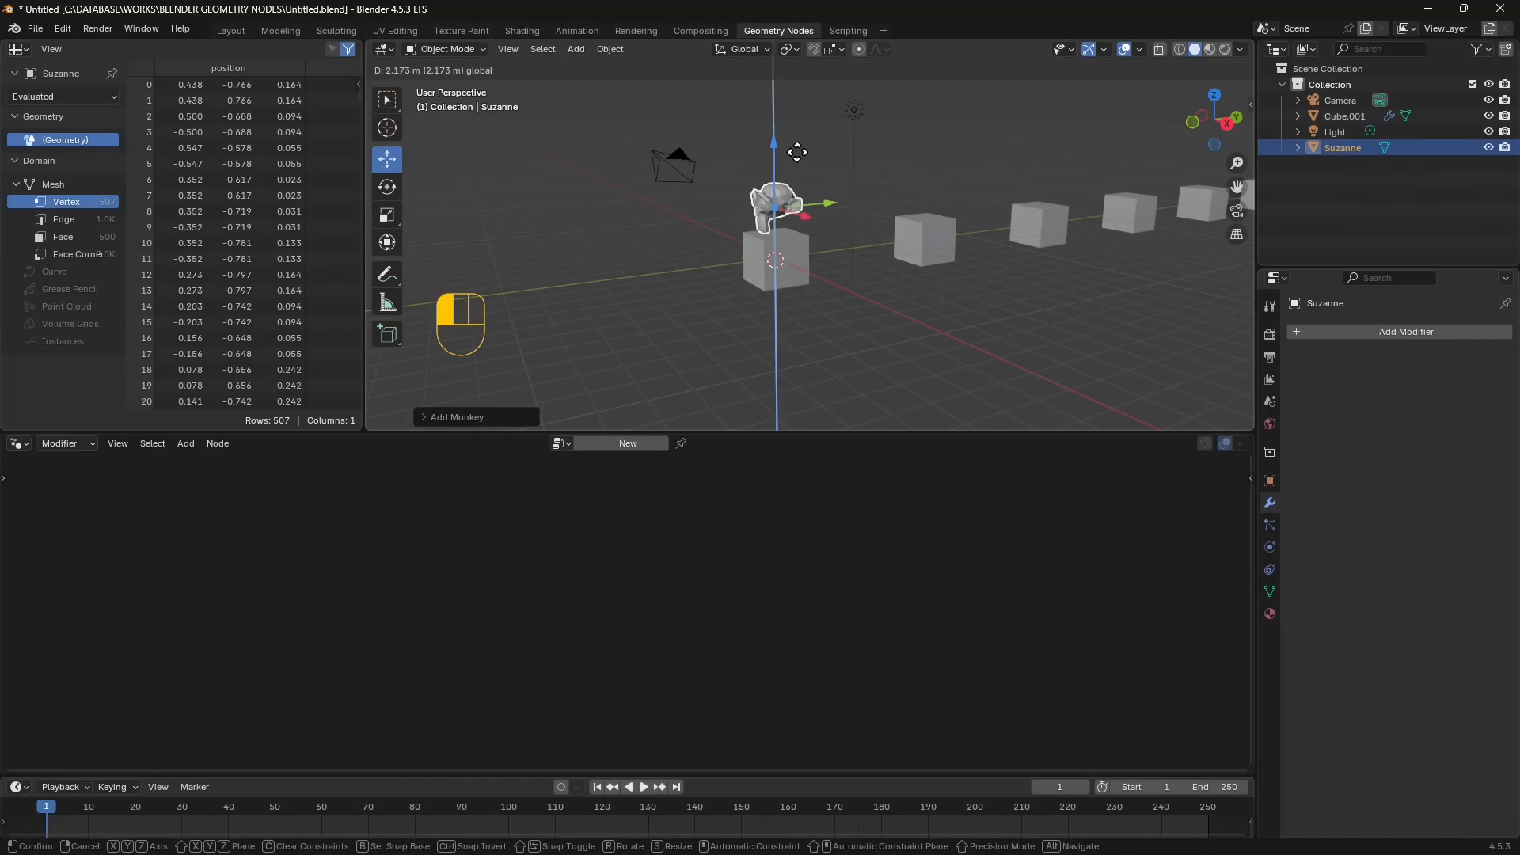
click(796, 144)
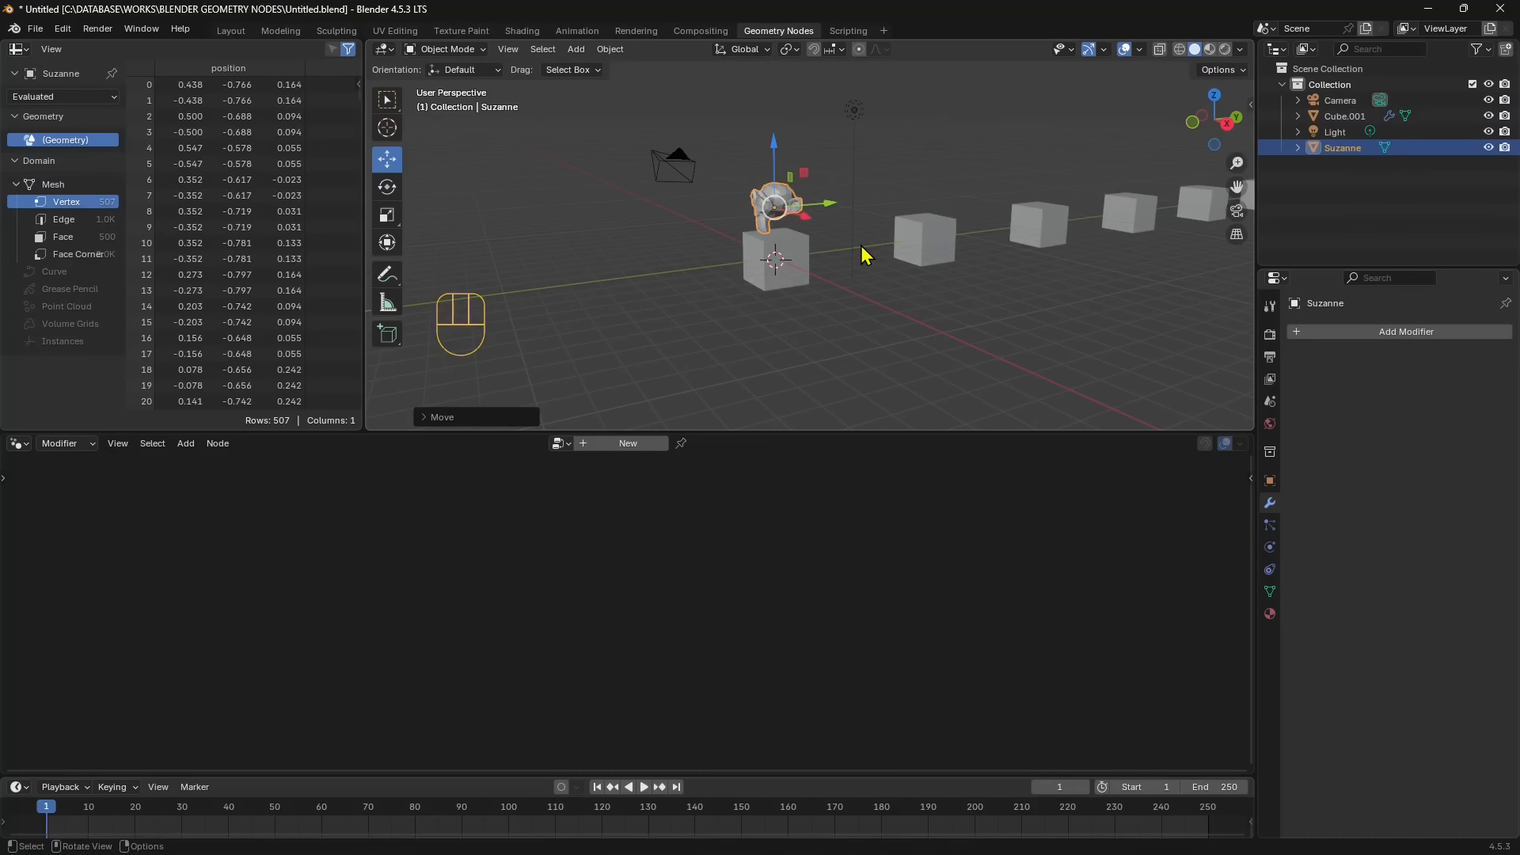
- Copy the cube's modifiers to the monkey mesh, with the cube as the active object
click(798, 249)
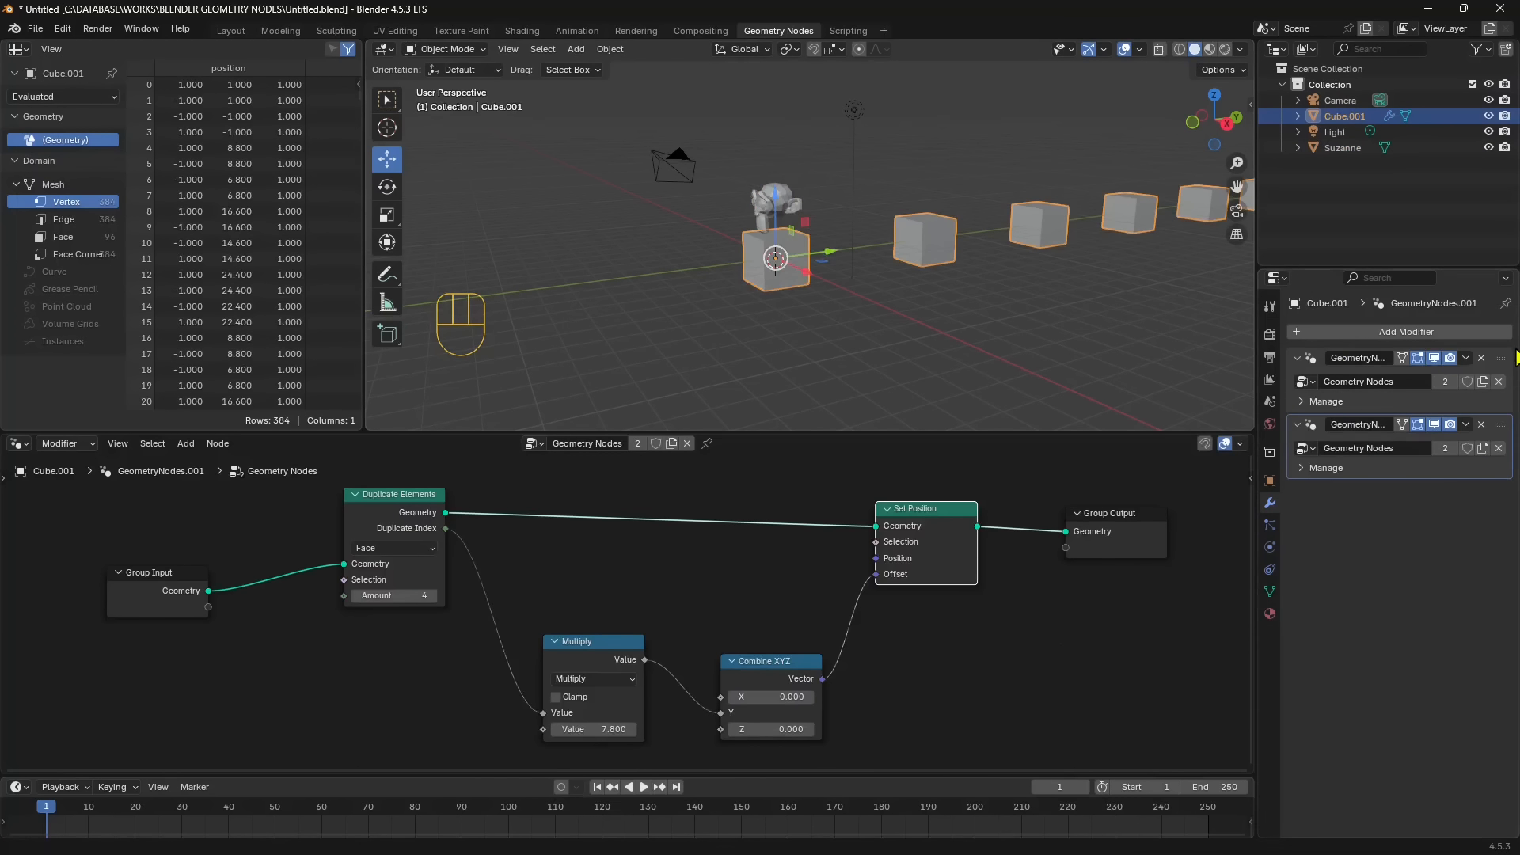
click(776, 199)
click(833, 323)
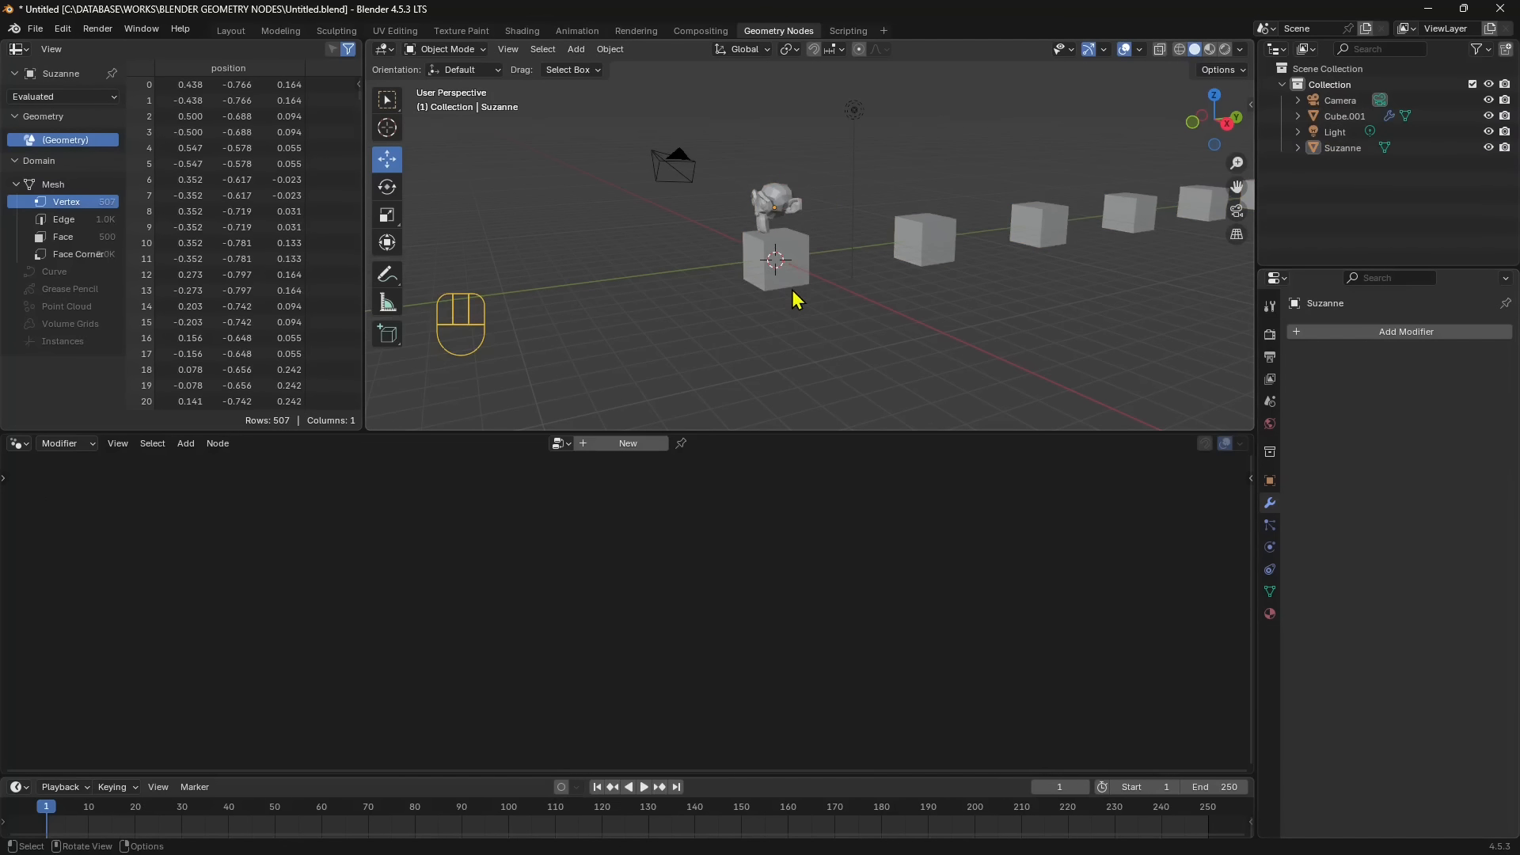
click(780, 199)
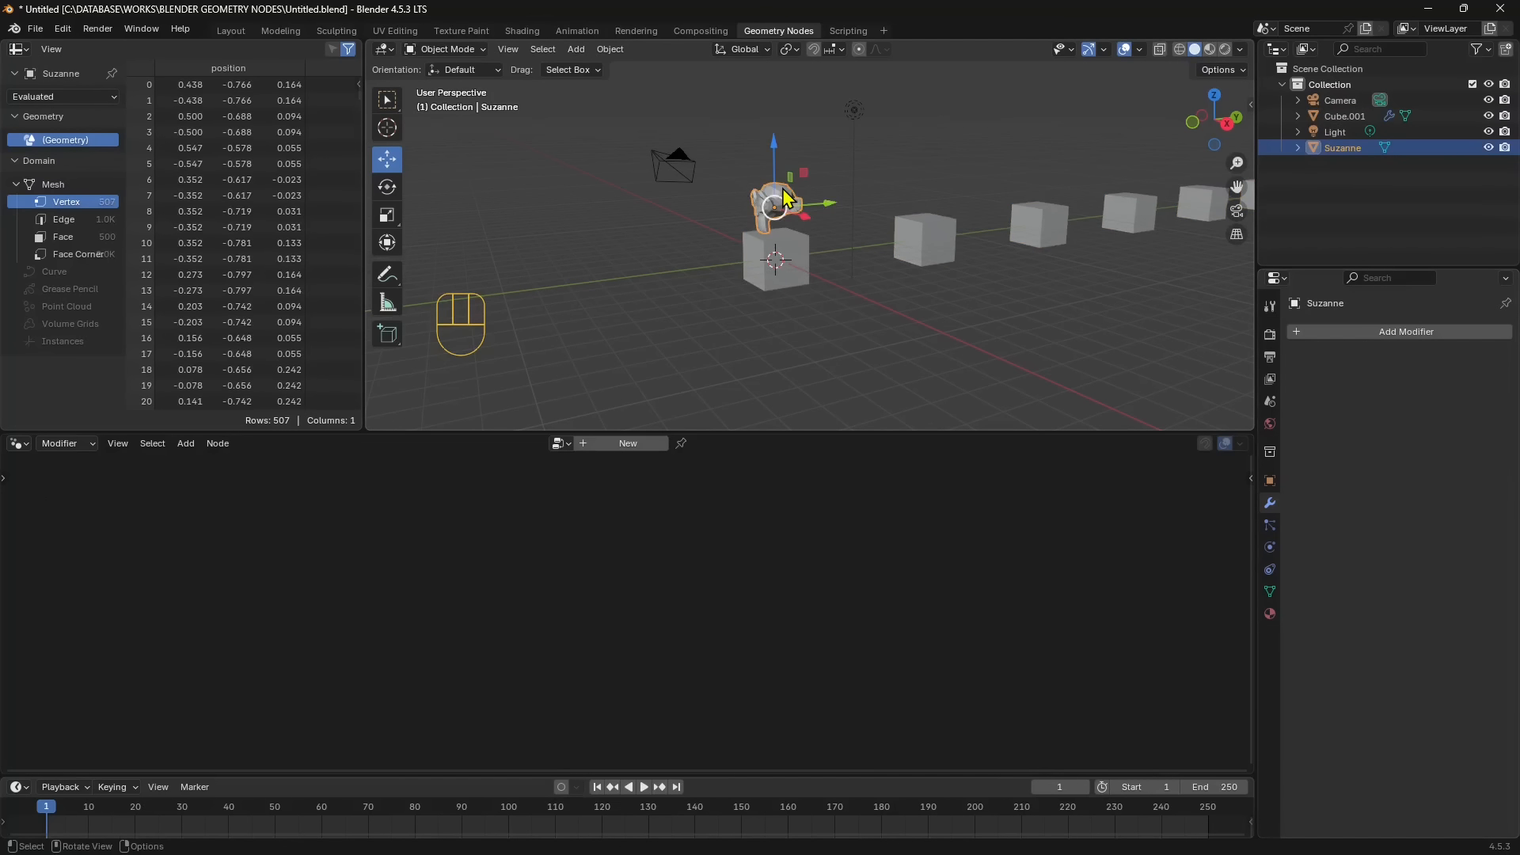
shift+click(805, 254)
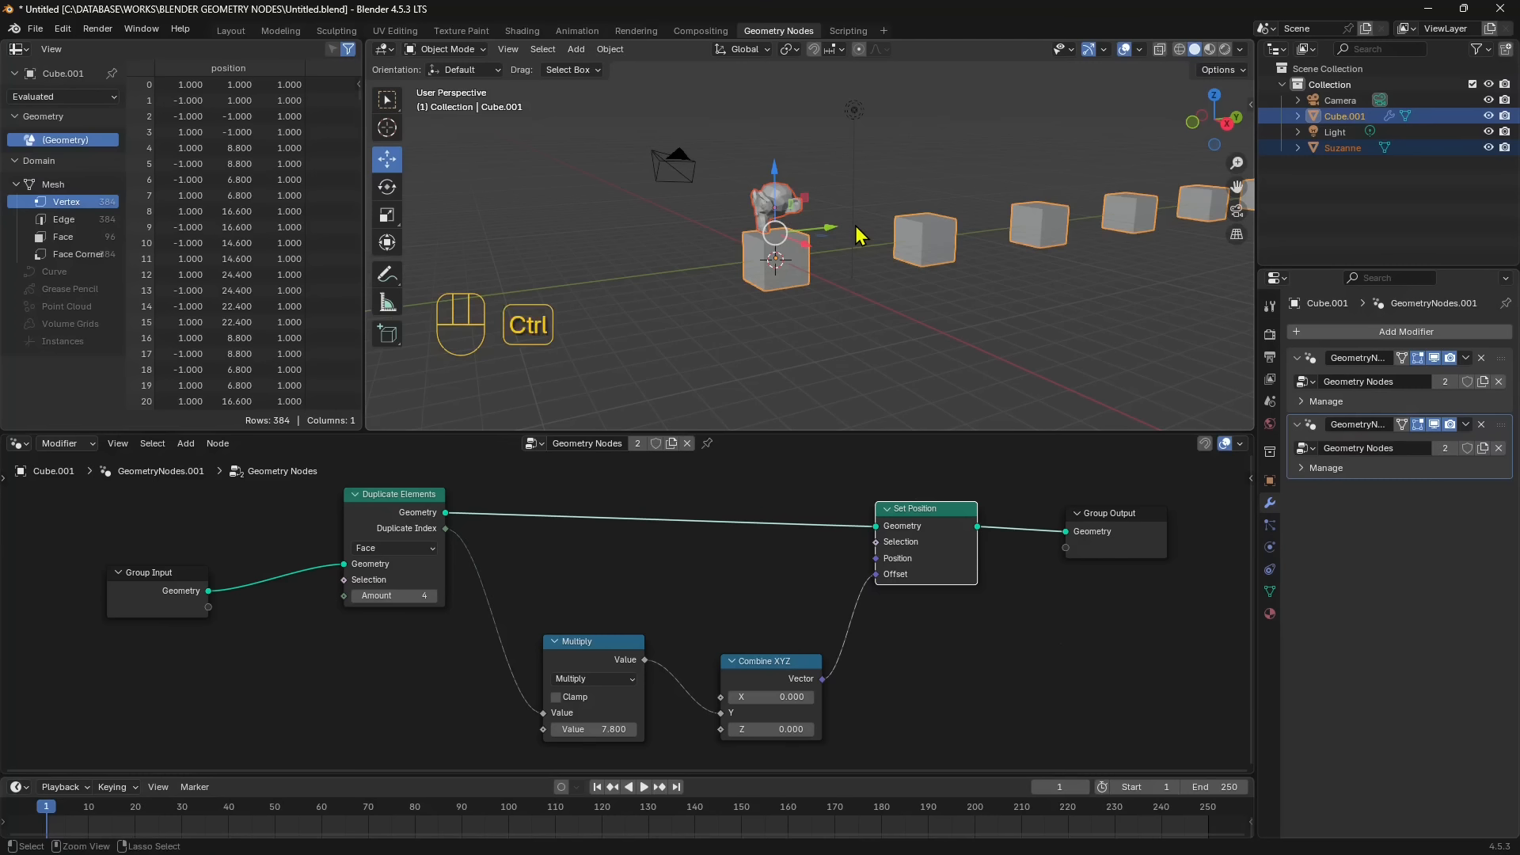
key(ctrl+l)
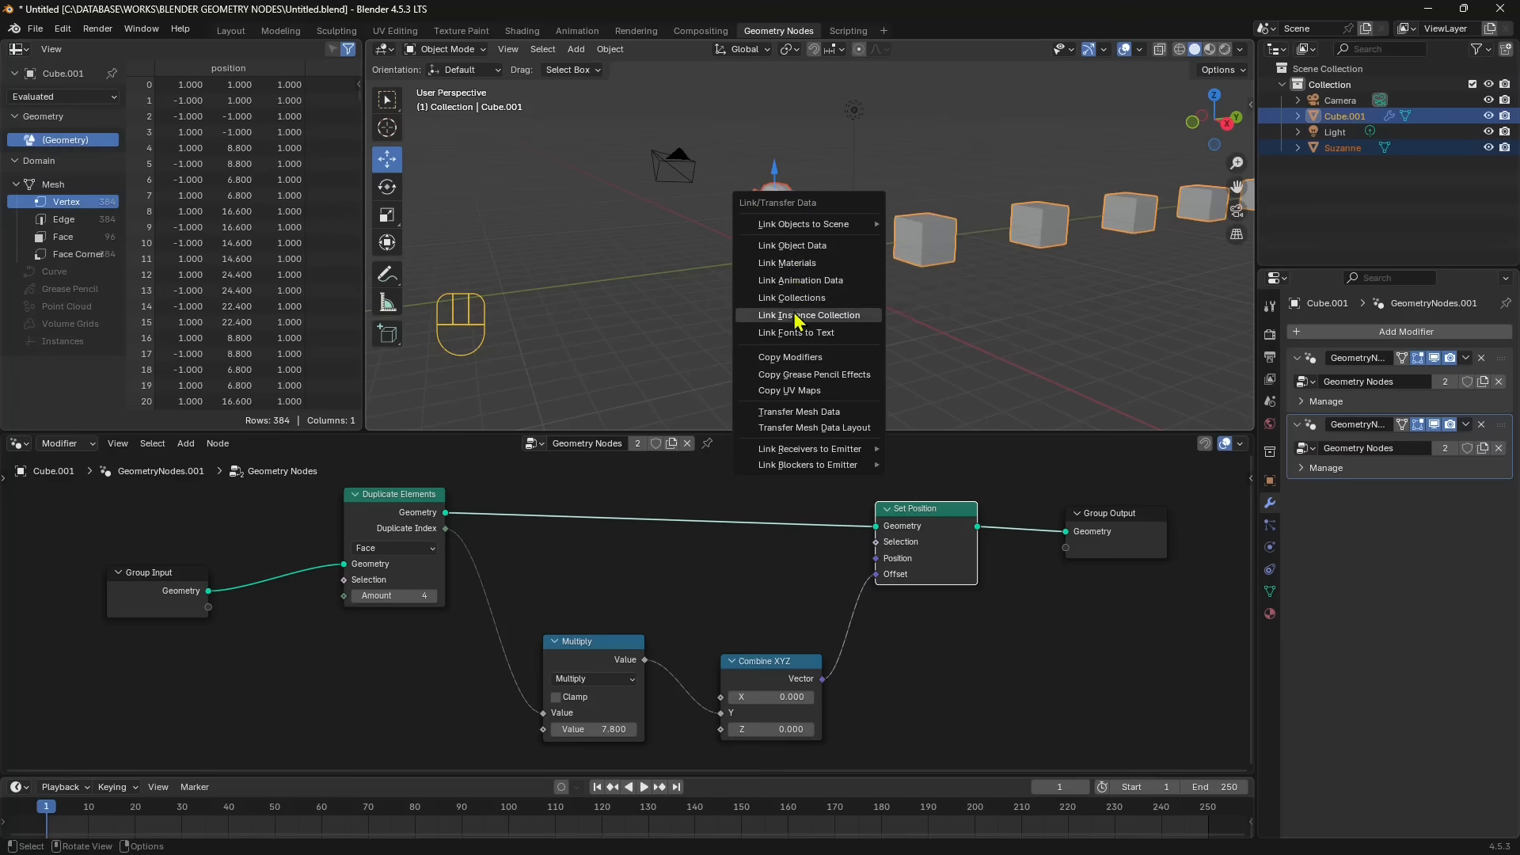
click(792, 357)
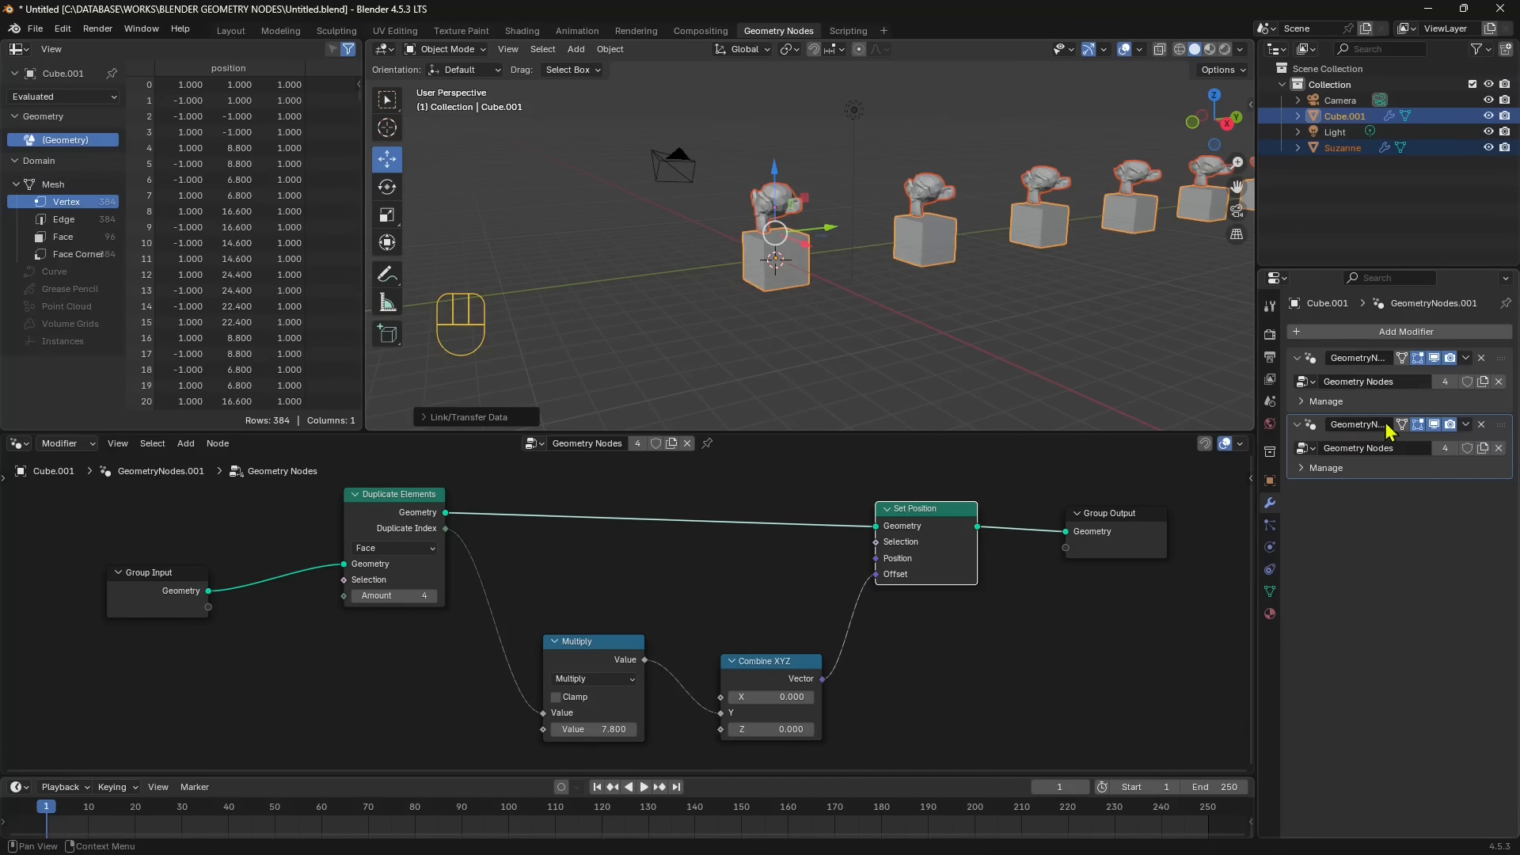
click(690, 361)
scroll(687, 359, down, 1)
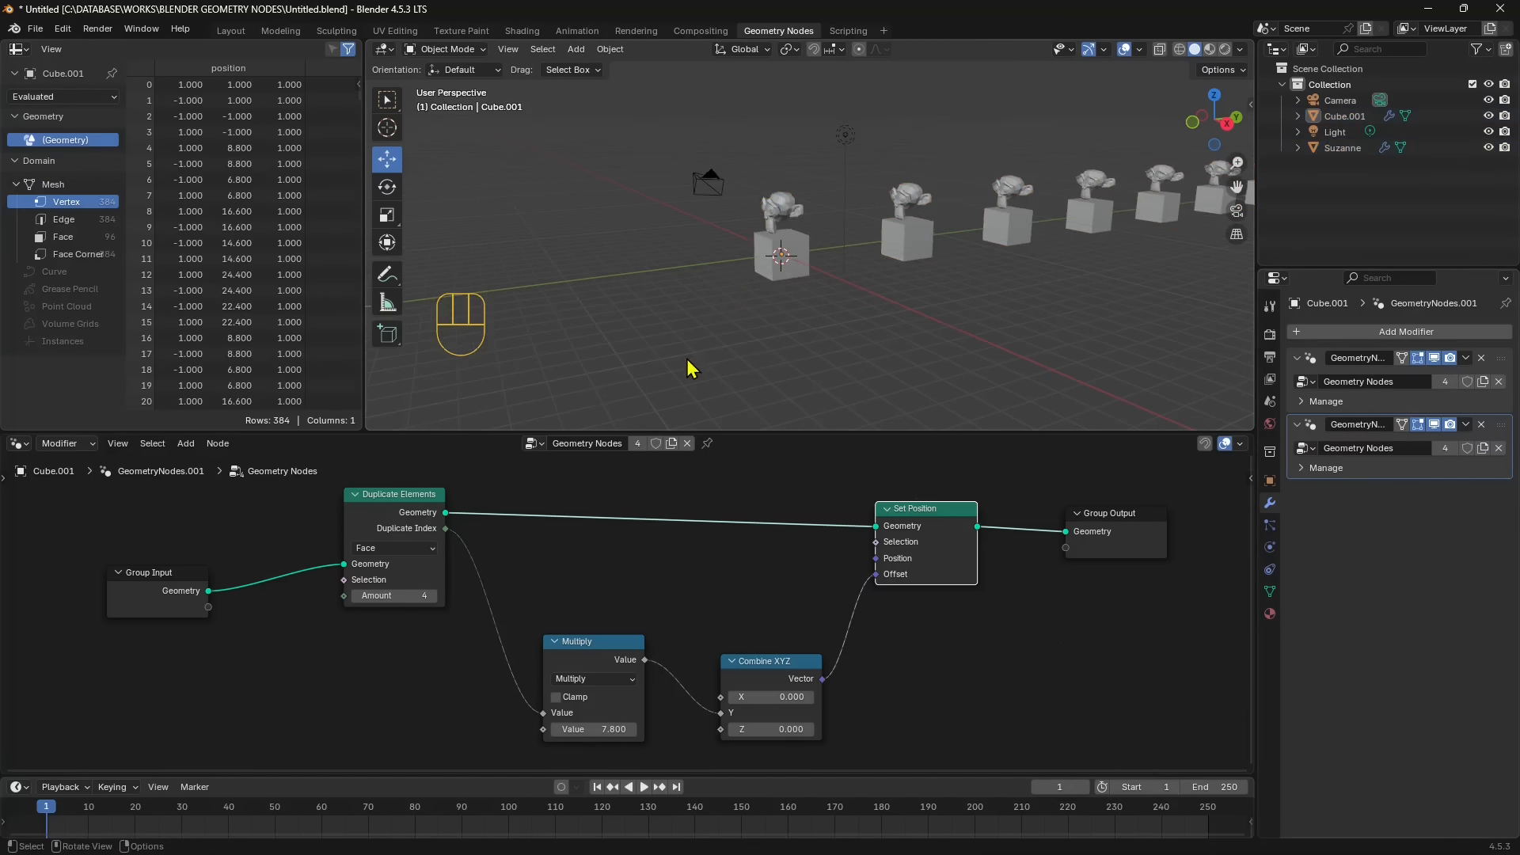
- Remove the second Geometry Nodes modifier from the monkey
click(790, 225)
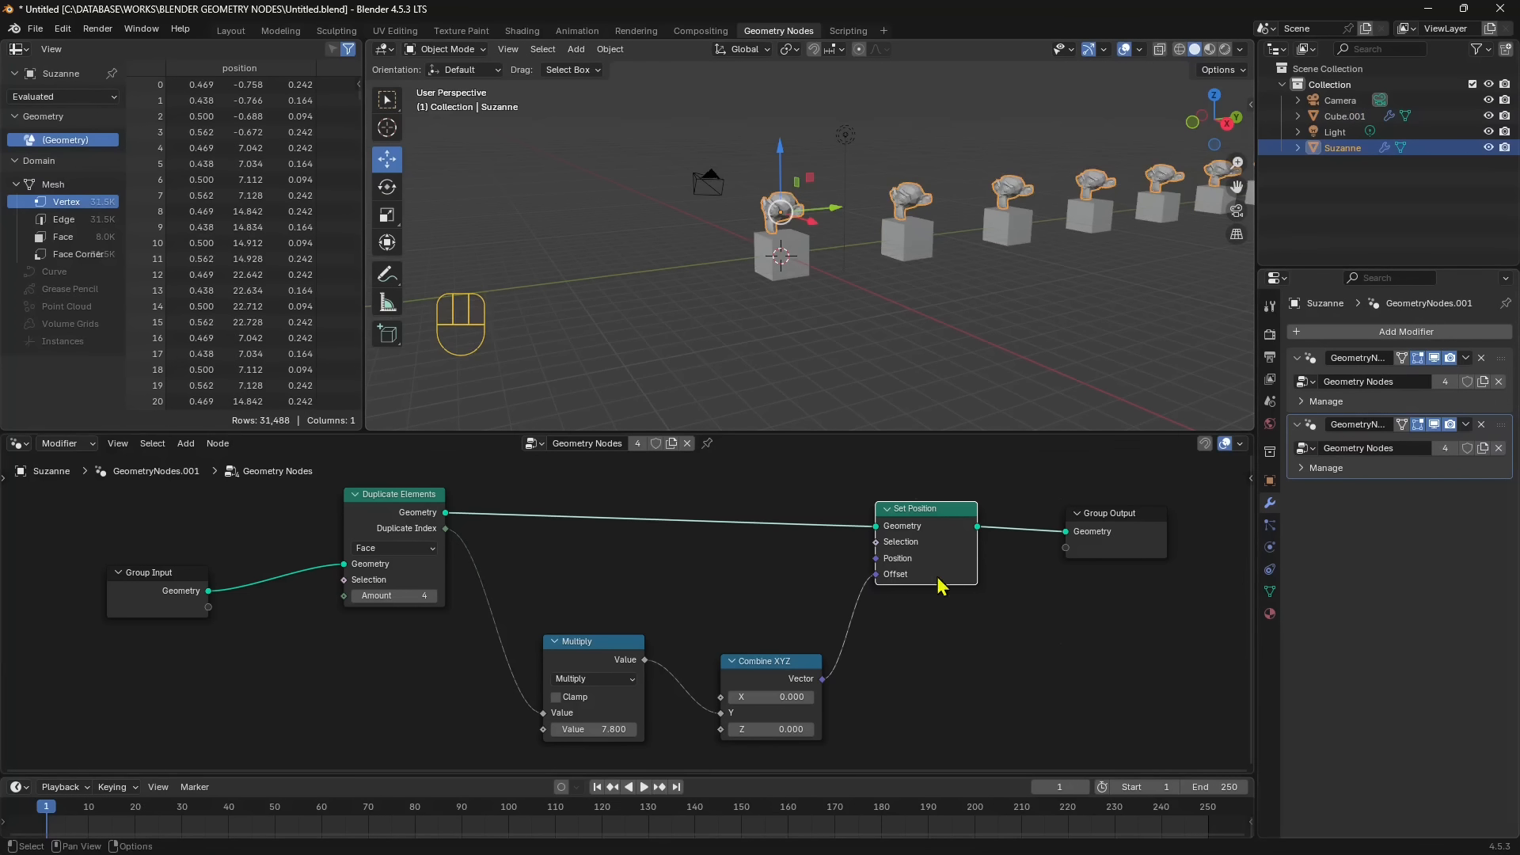
drag(939, 524, 921, 509)
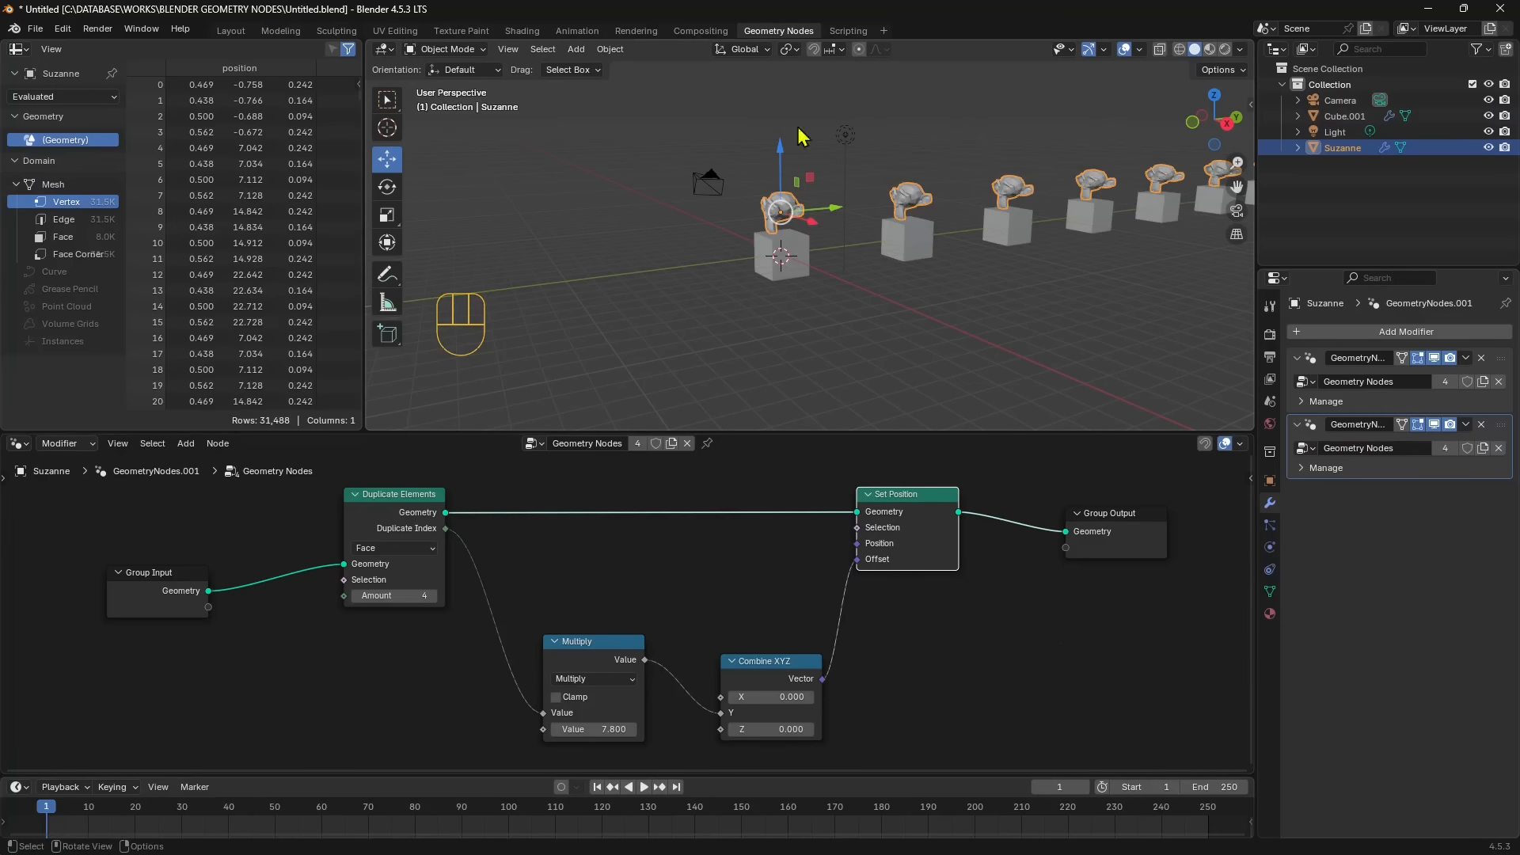
right_click(841, 264)
middle_drag(933, 329, 736, 295)
click(1482, 426)
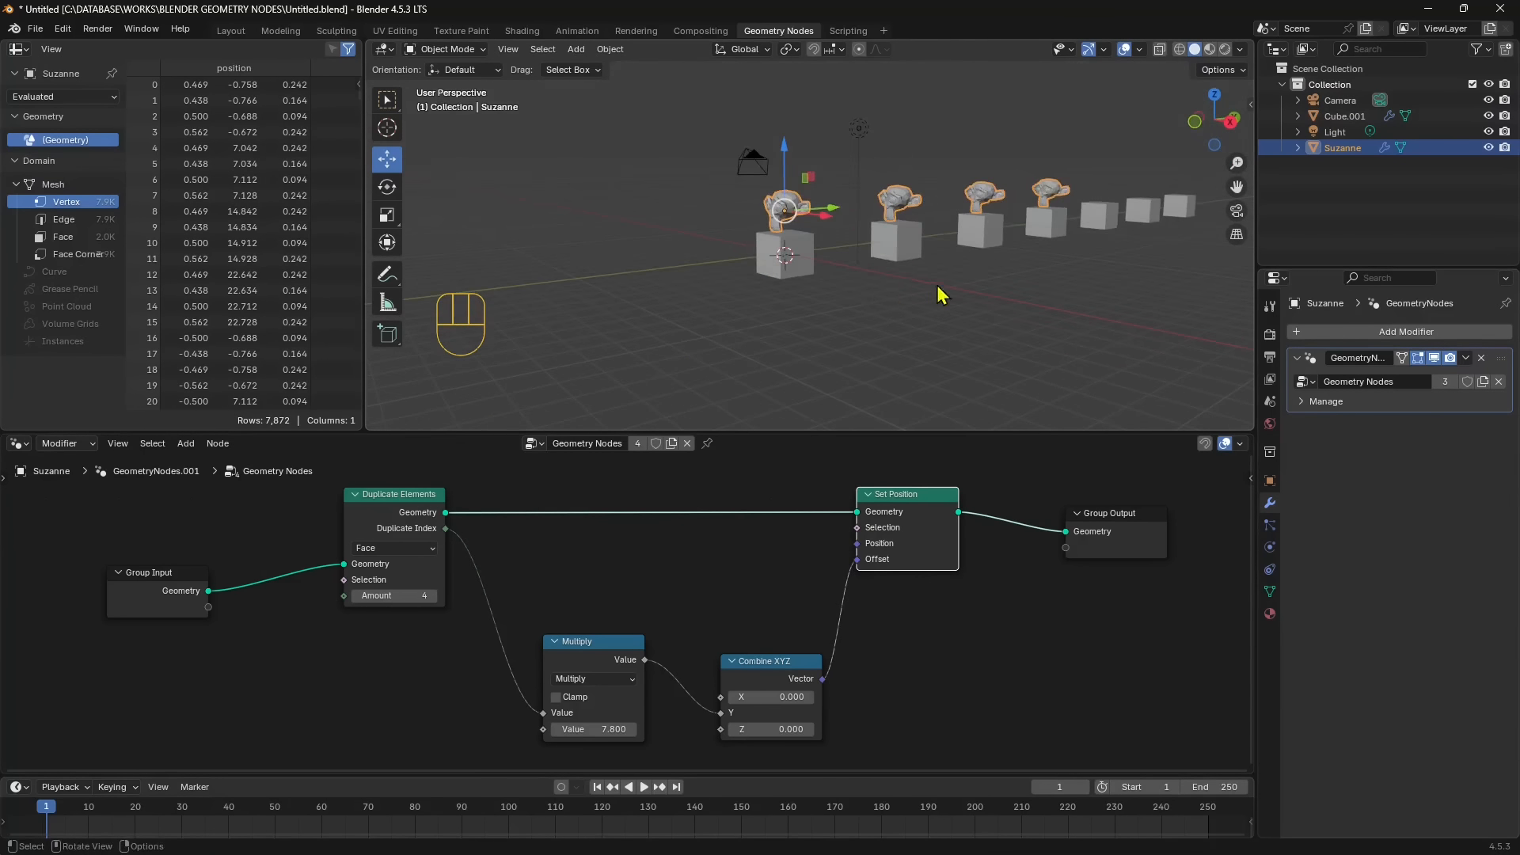
shift+middle_drag(938, 287, 853, 301)
- Flatten and widen the cubes into slabs by setting the object's dimensions to X 8.5 m, Y 46.3 m and Z 0.5 m
click(638, 271)
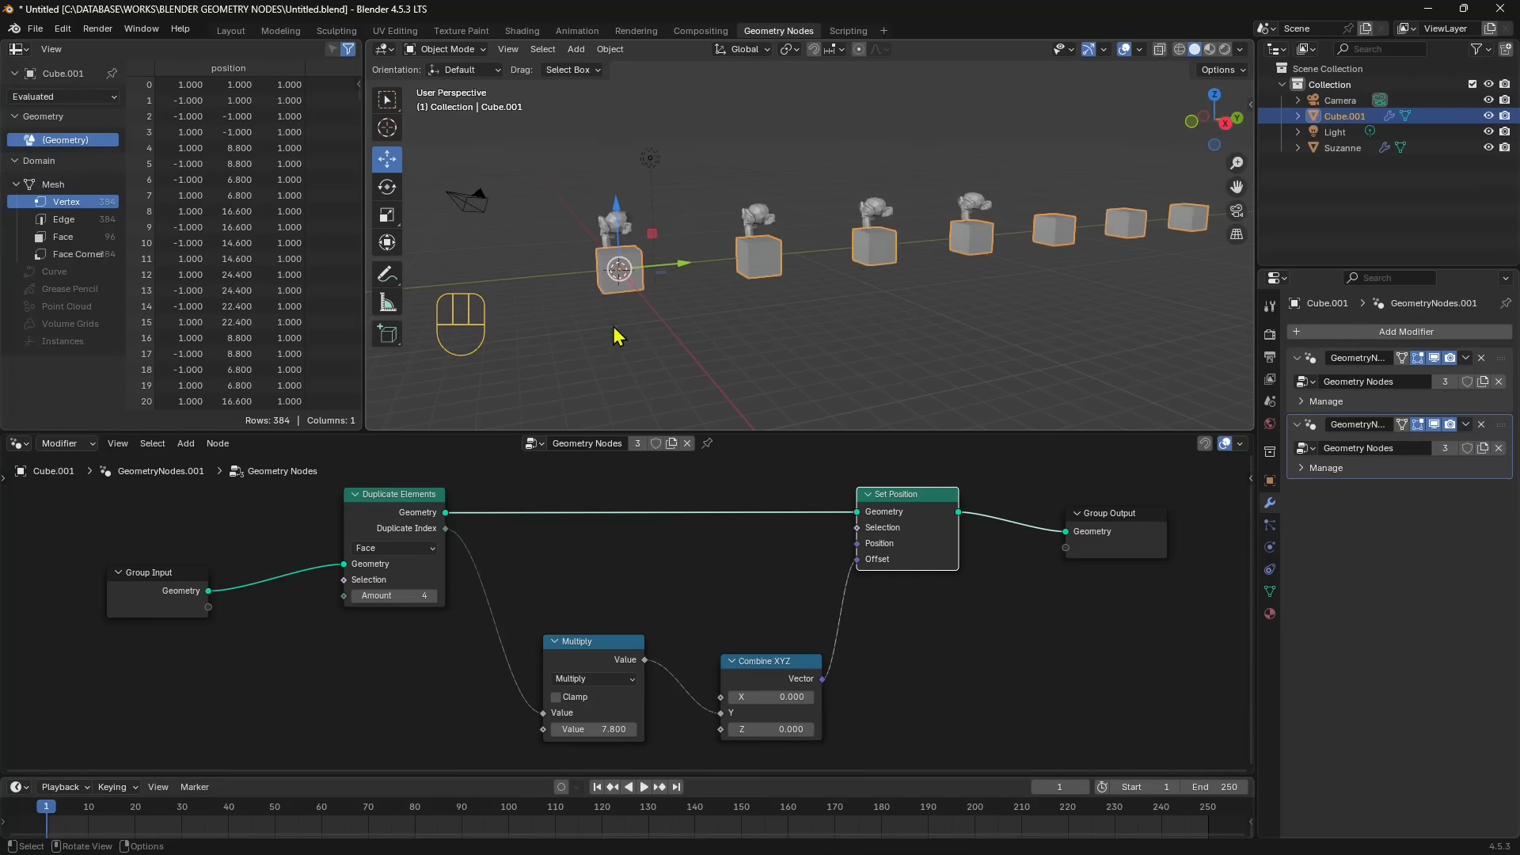
middle_drag(618, 335, 695, 278)
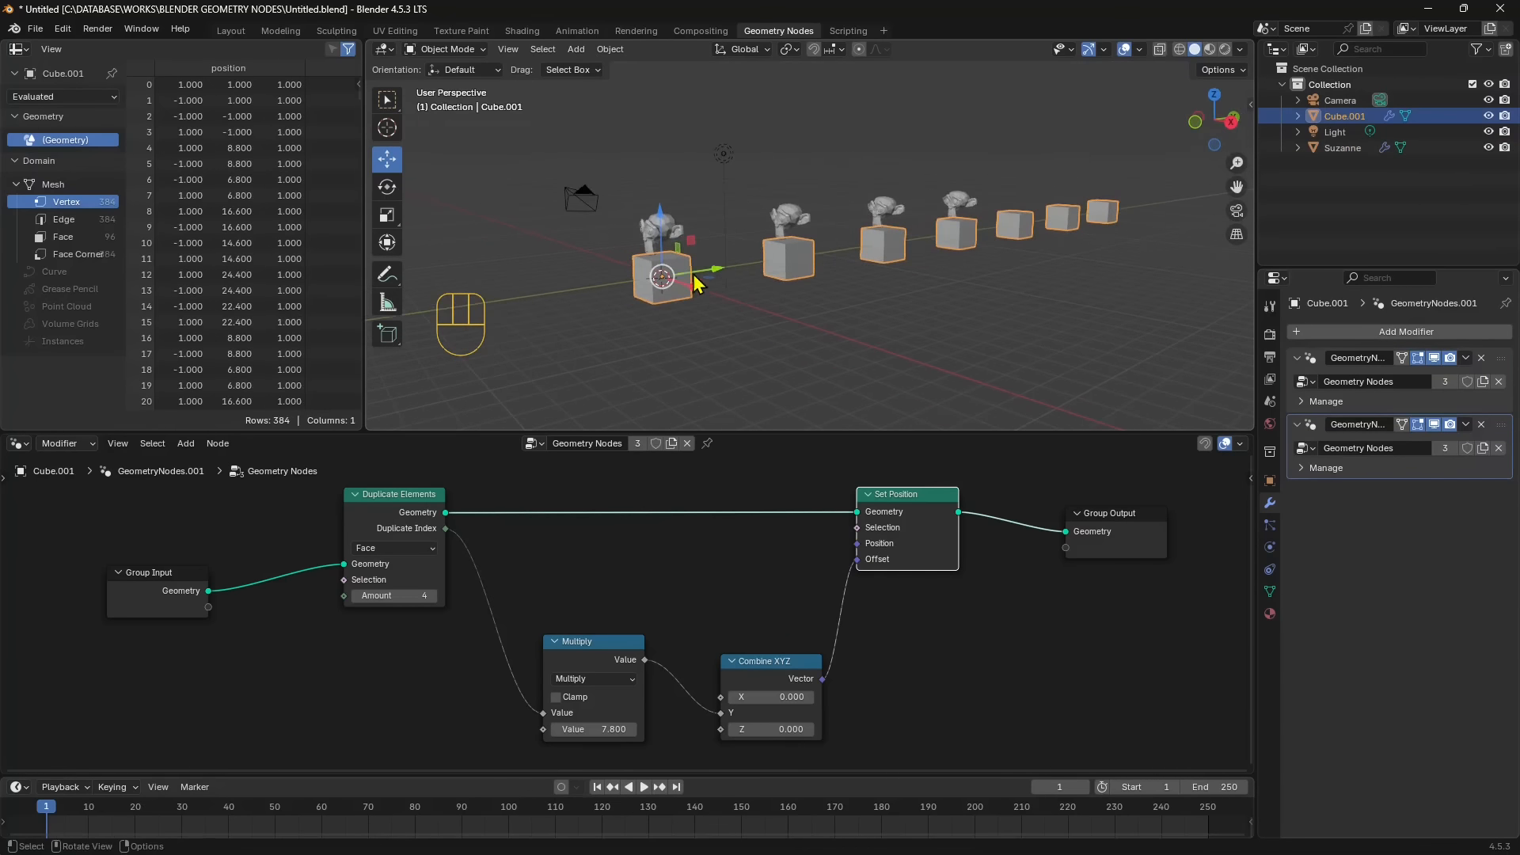
click(1250, 105)
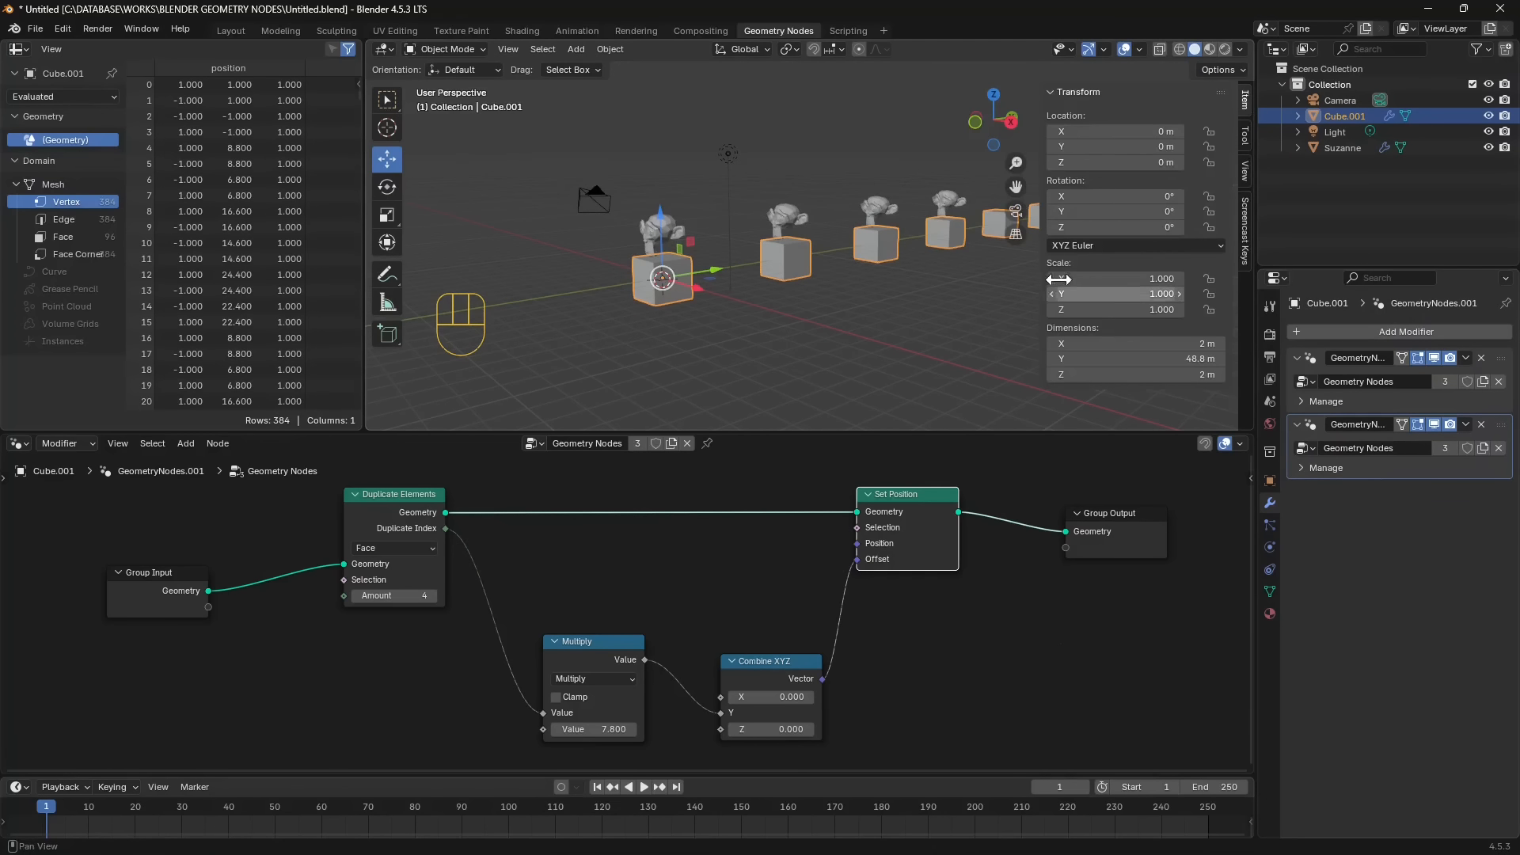
drag(1065, 359, 1059, 359)
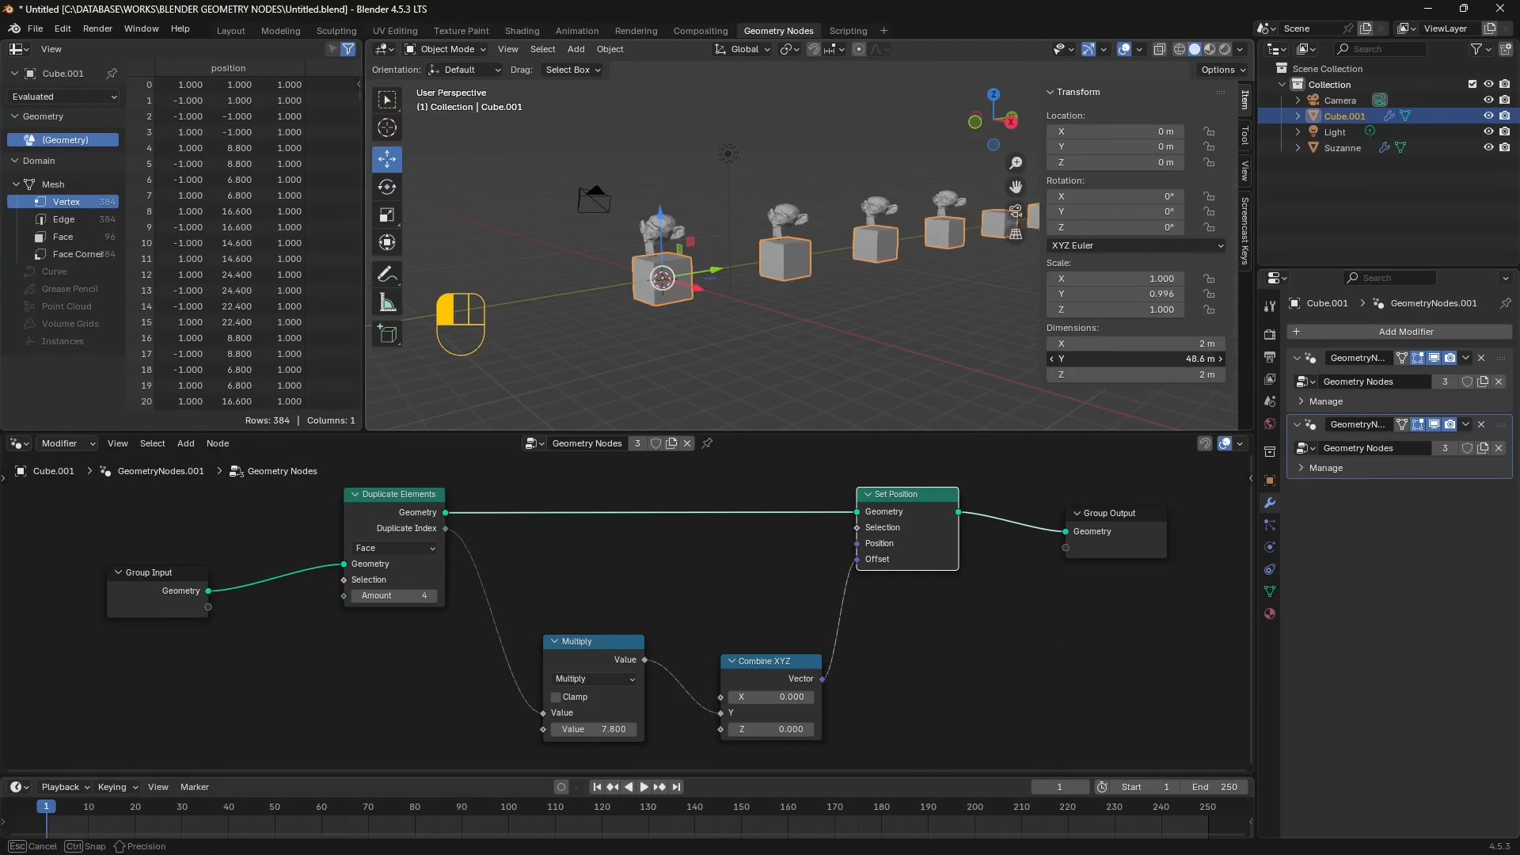
mouse_move(1184, 359)
mouse_down()
mouse_move(1158, 359)
mouse_move(1228, 342)
mouse_move(1160, 343)
mouse_move(1235, 375)
mouse_move(1172, 374)
mouse_move(1191, 374)
mouse_up()
shift+middle_drag(723, 299, 617, 317)
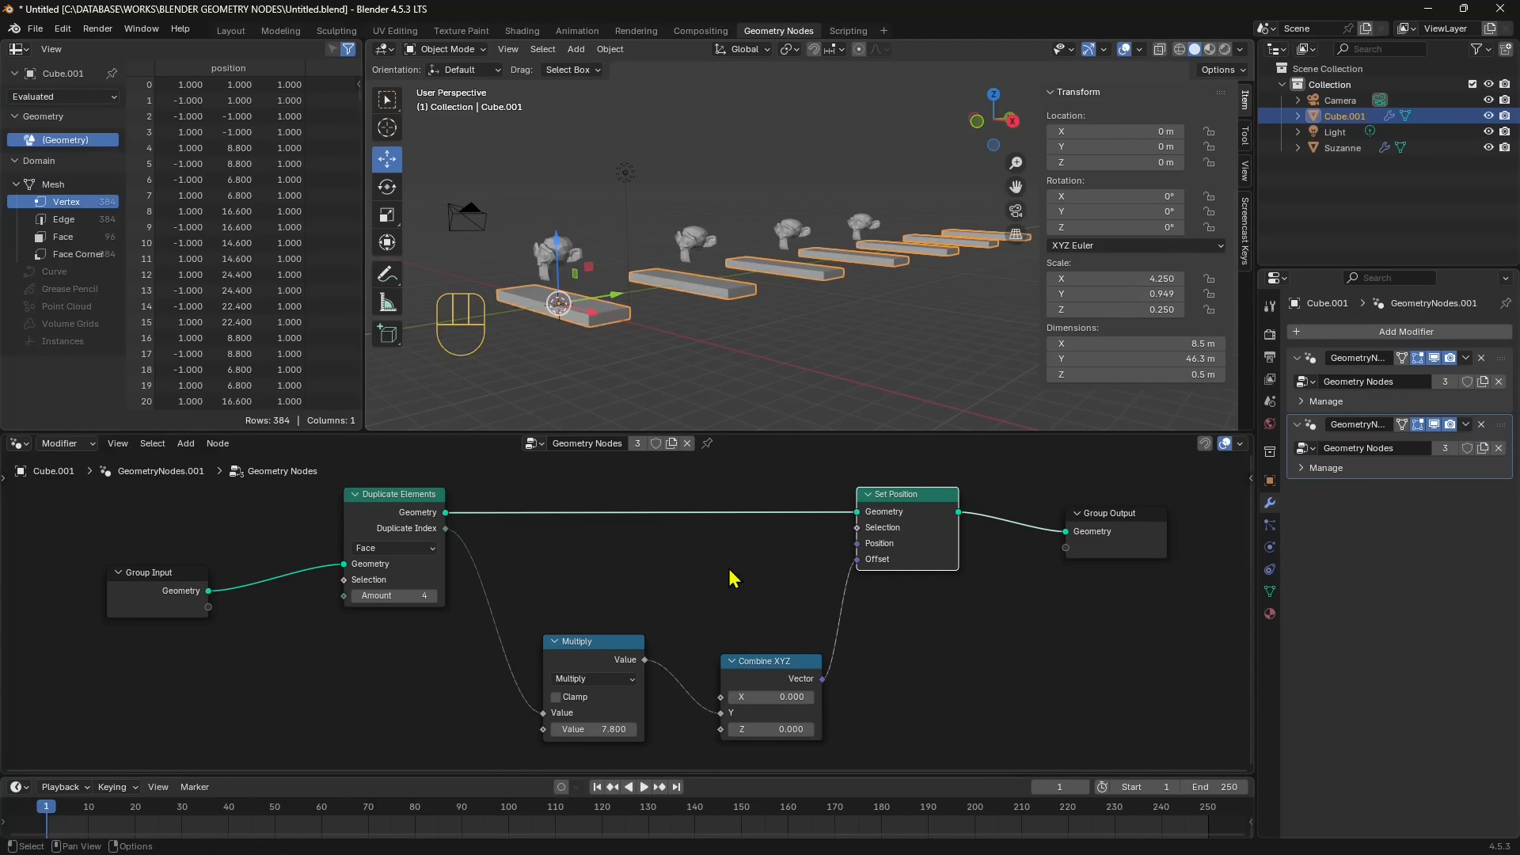
- Tidy the node tree by repositioning the Multiply, Combine XYZ, Duplicate Elements and Set Position nodes
middle_drag(683, 624, 696, 581)
drag(604, 623, 601, 643)
drag(784, 643, 784, 649)
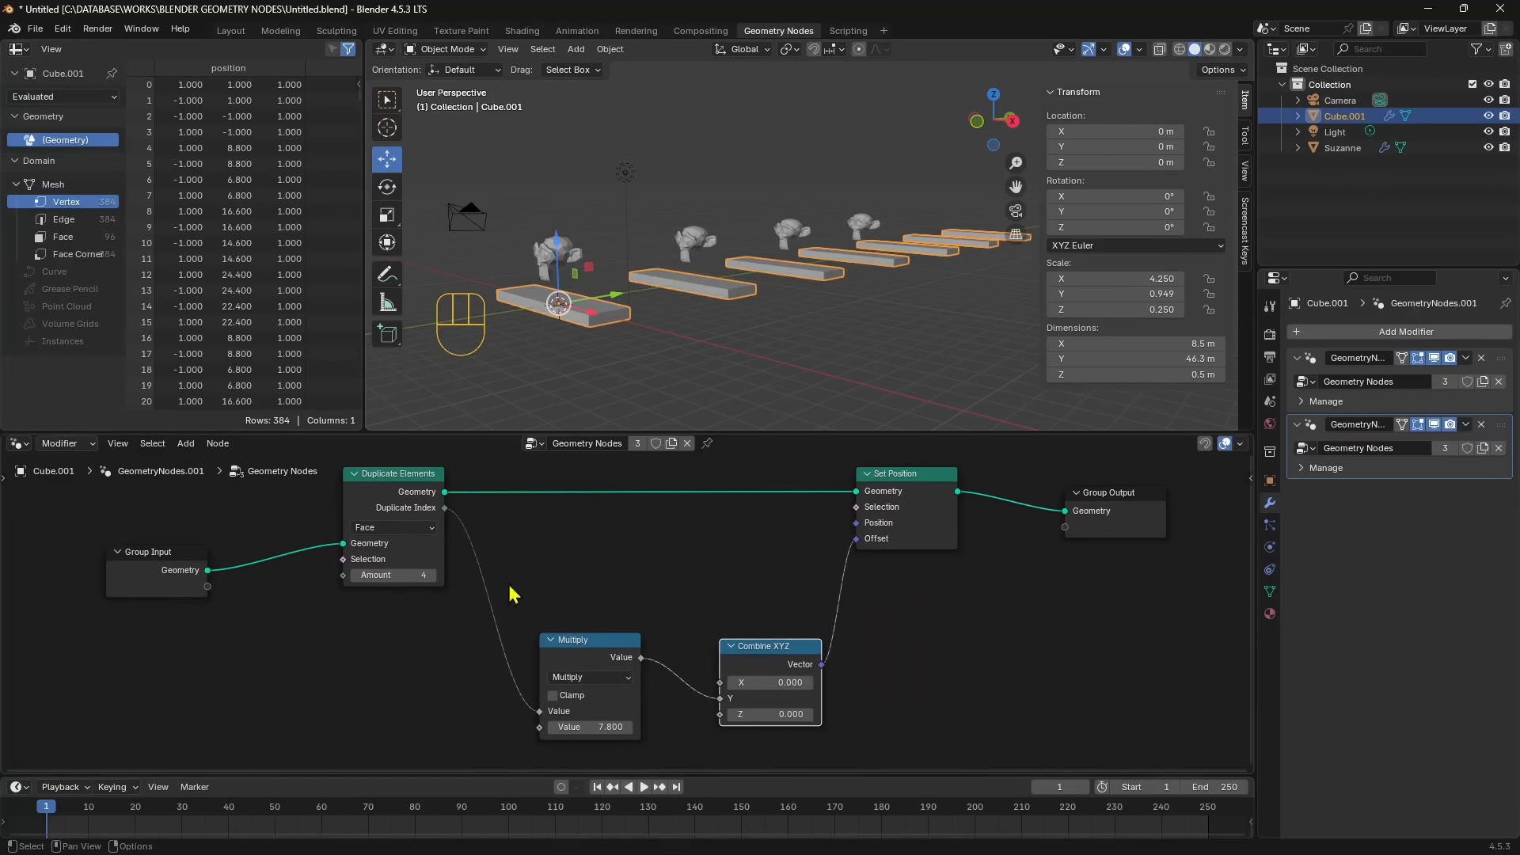
drag(420, 492, 410, 511)
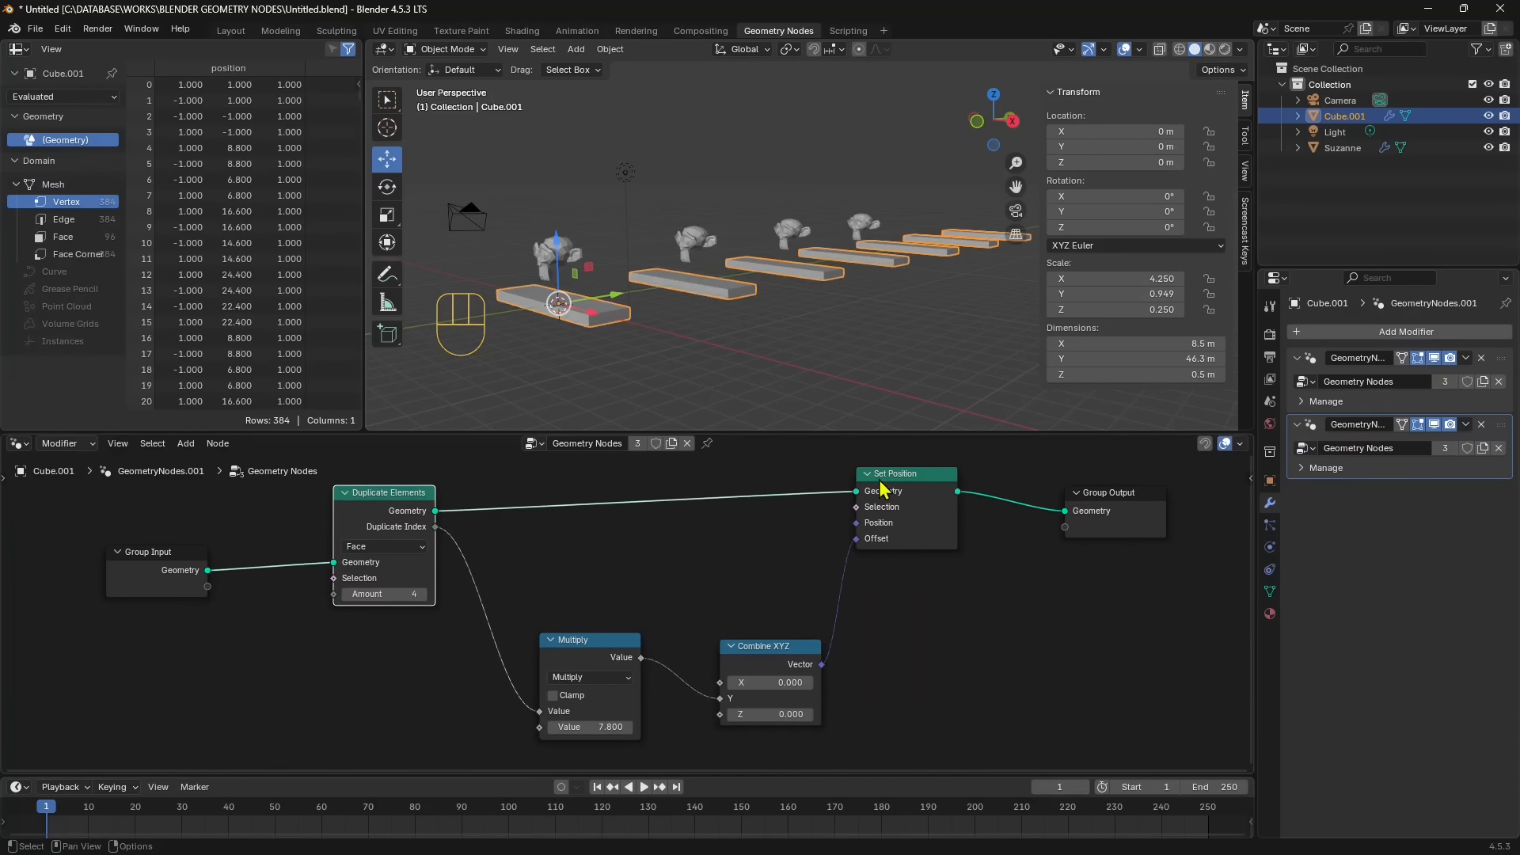
drag(884, 489, 885, 502)
middle_drag(643, 181, 657, 161)
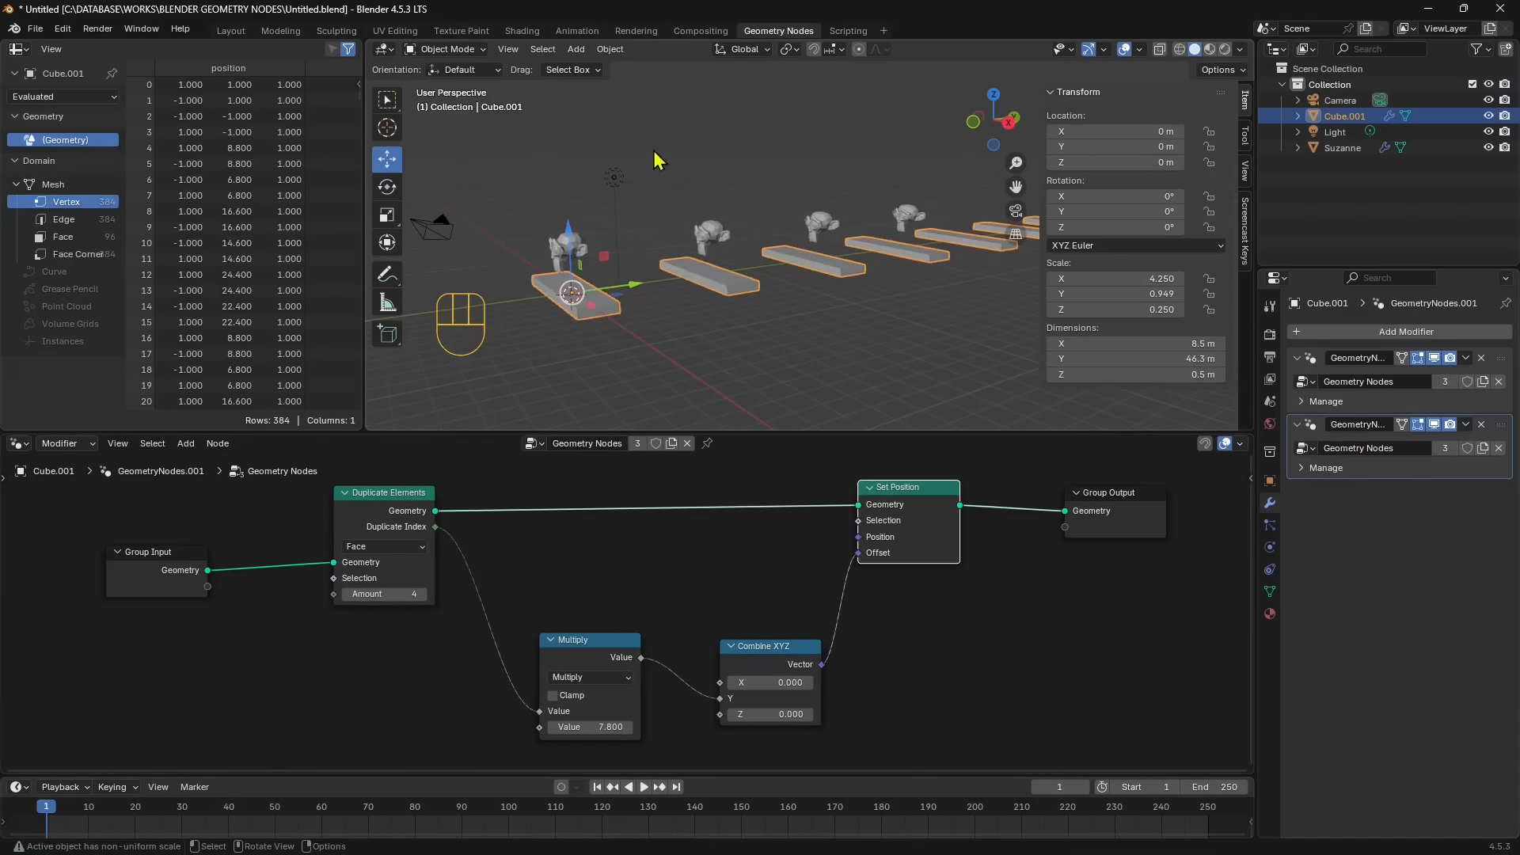
shift+middle_drag(877, 309, 803, 326)
click(720, 324)
scroll(667, 320, down, 1)
shift+middle_drag(673, 314, 713, 310)
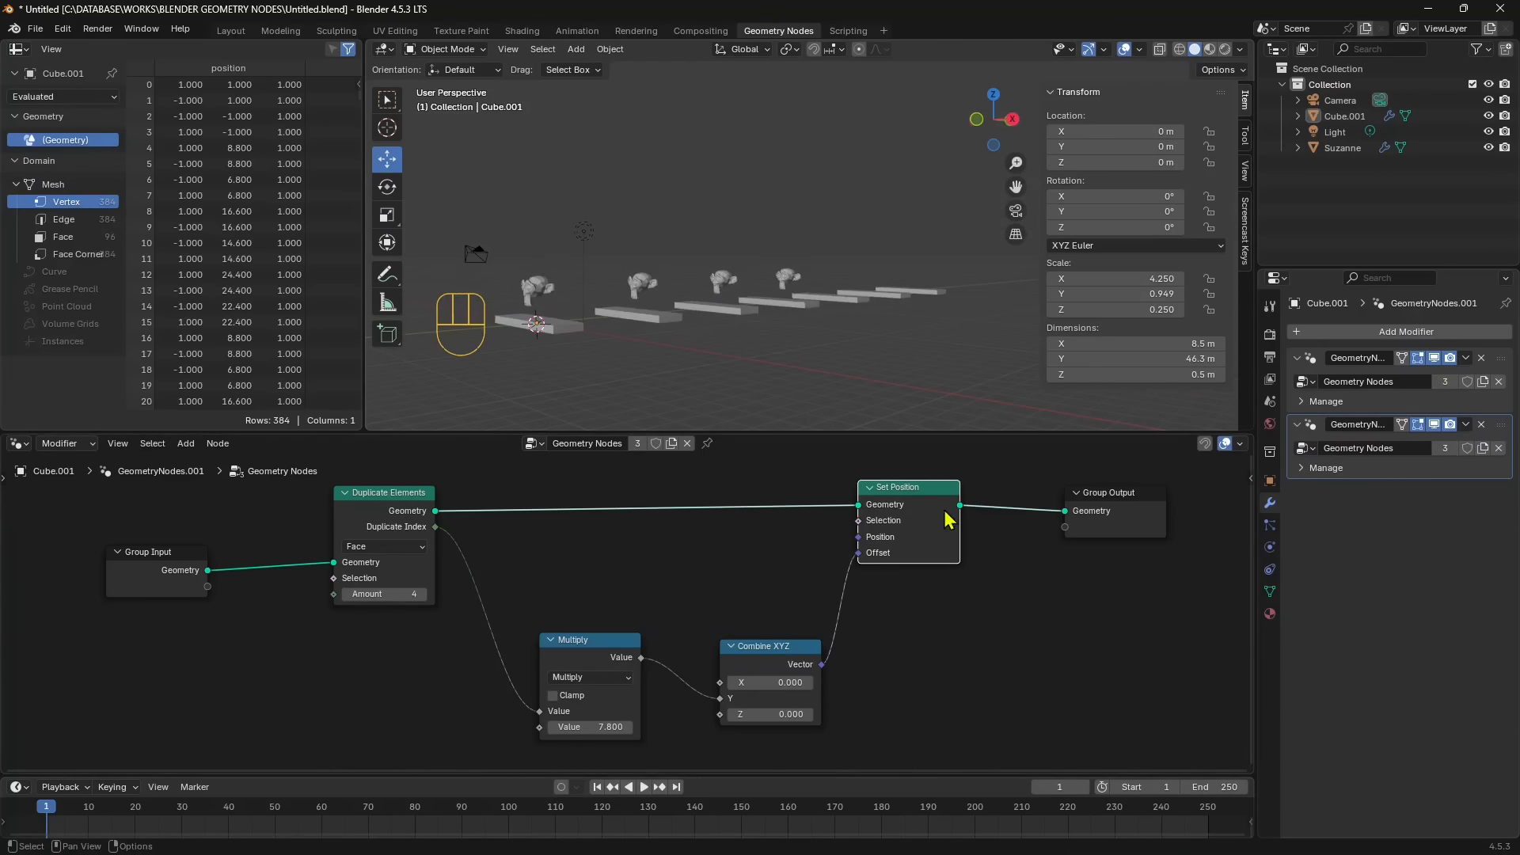
drag(934, 499, 932, 516)
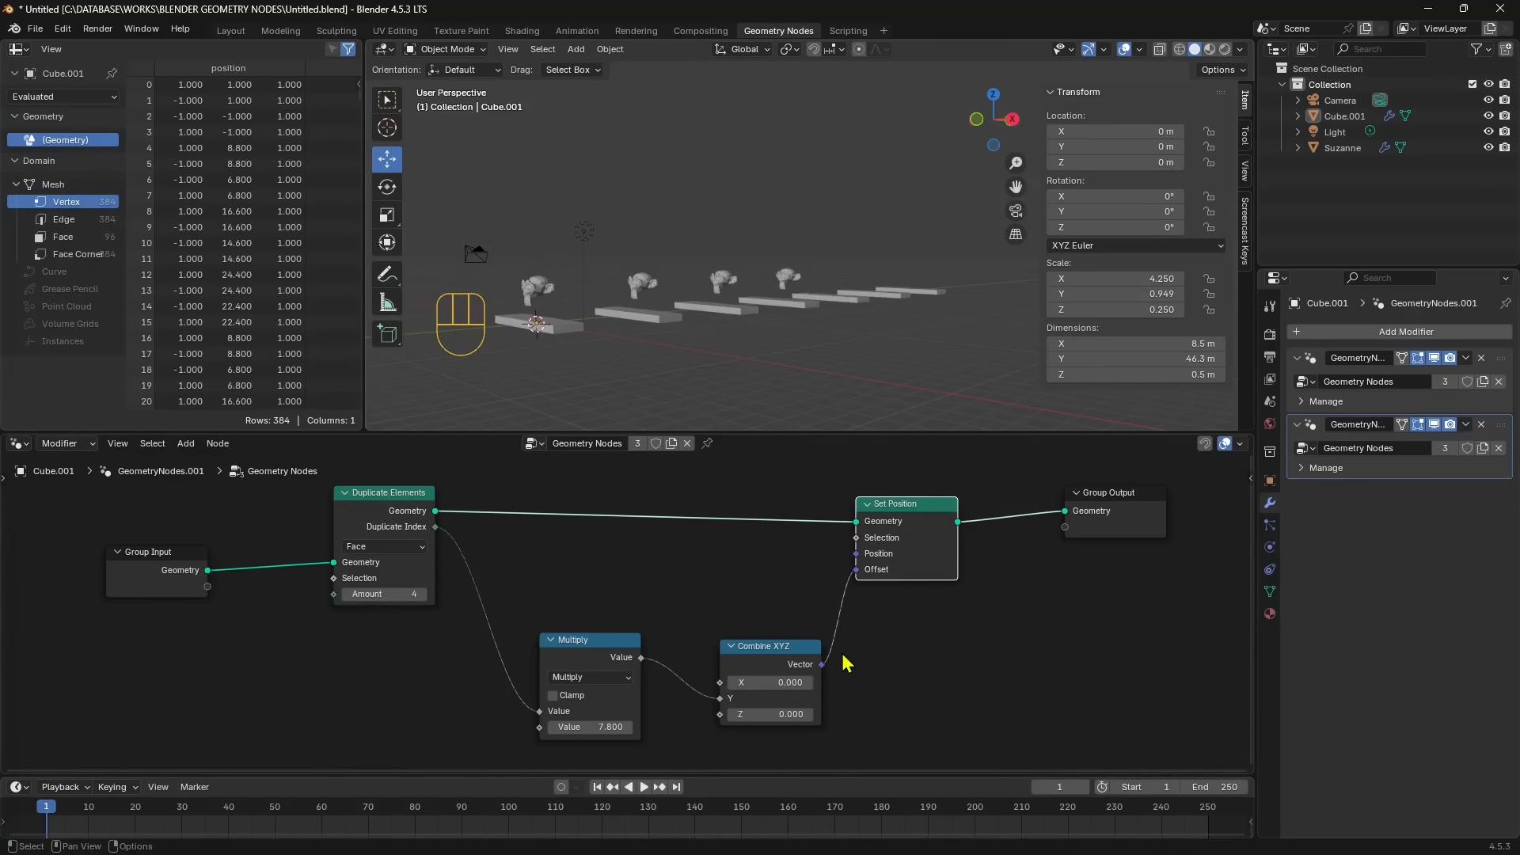
- Remove the remaining Geometry Nodes modifier from the monkey
middle_drag(745, 345, 707, 334)
shift+middle_drag(707, 334, 728, 310)
middle_drag(728, 310, 716, 349)
scroll(668, 320, up, 2)
shift+middle_drag(789, 227, 645, 292)
click(516, 245)
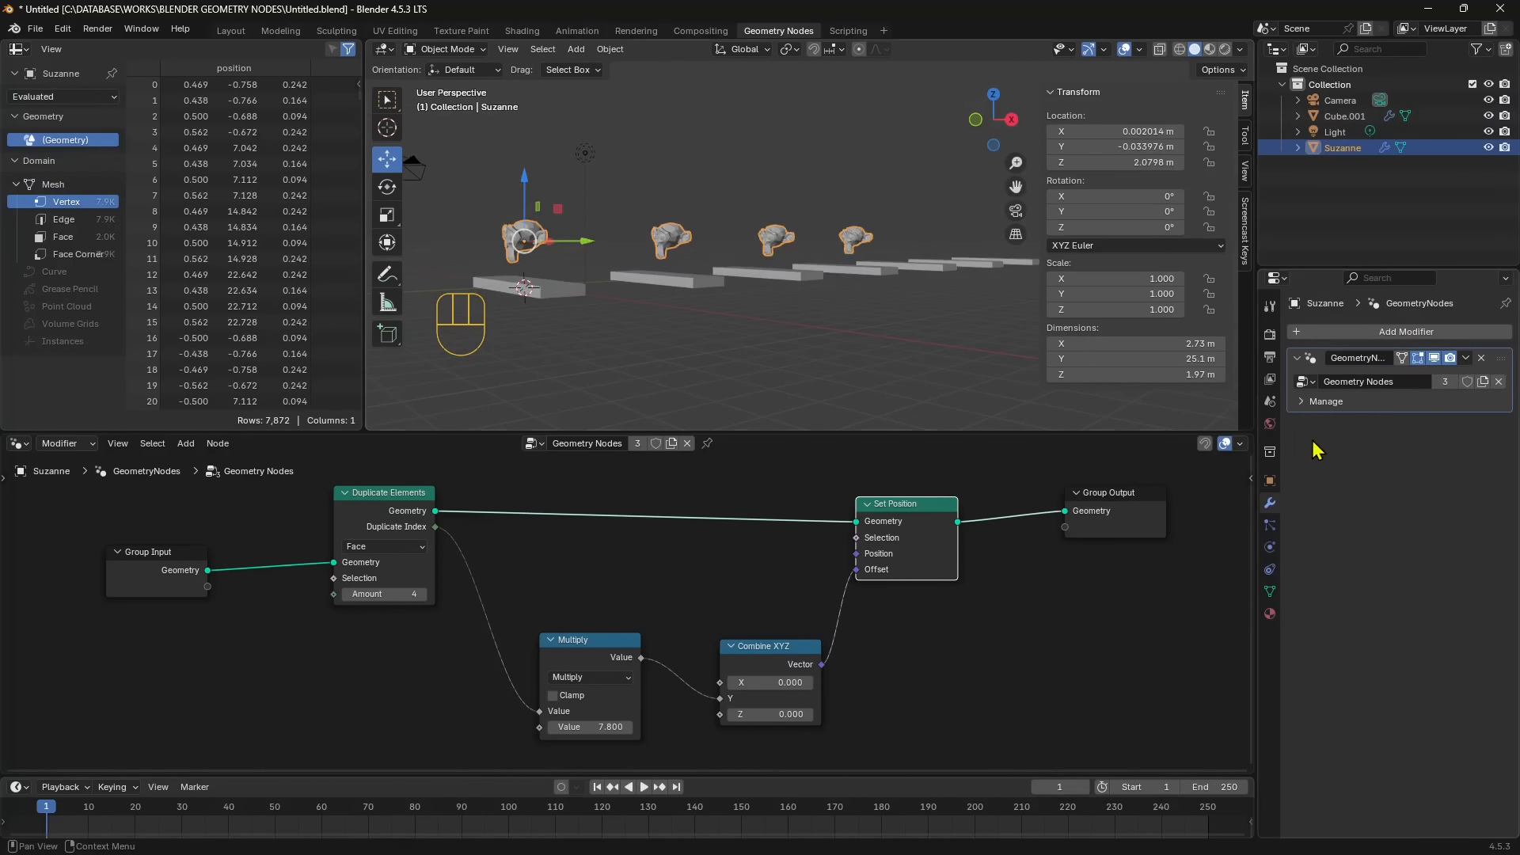
click(537, 244)
click(534, 238)
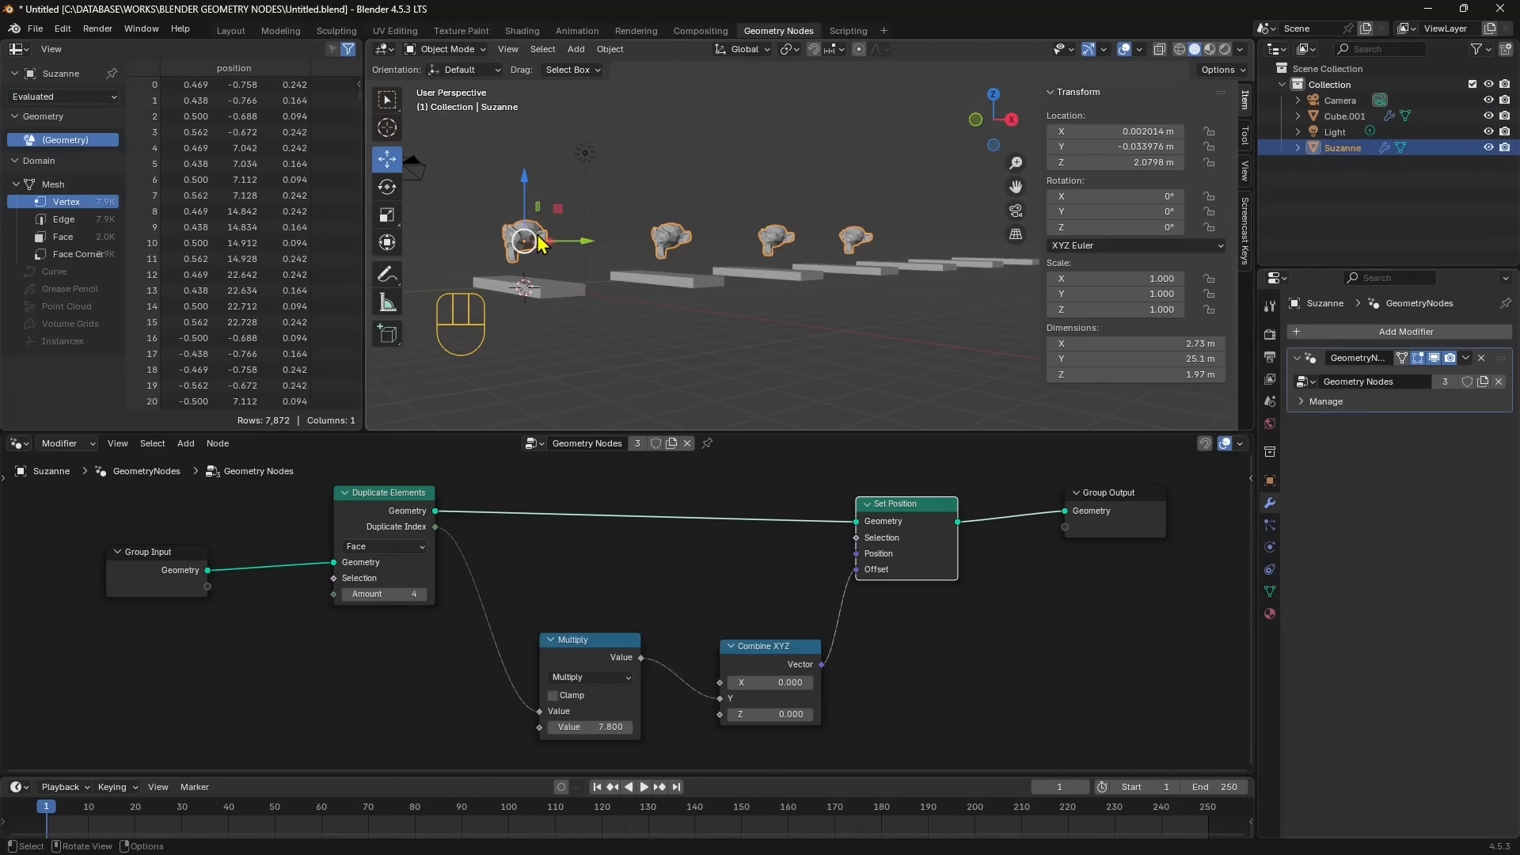
click(1481, 357)
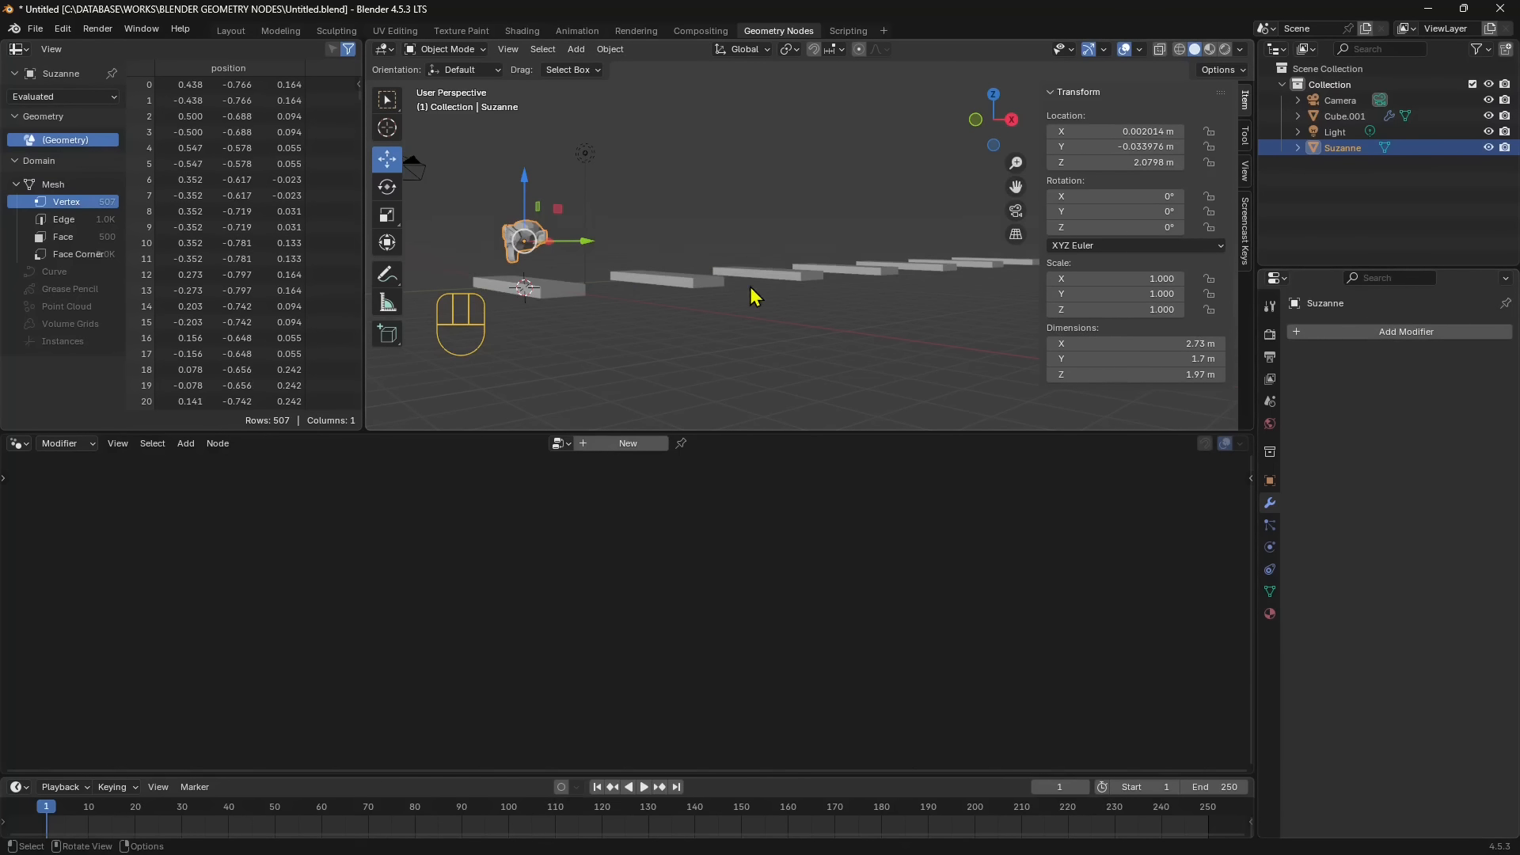
- Add an Array modifier to the monkey with a count of 5
middle_drag(753, 297, 752, 332)
click(1358, 334)
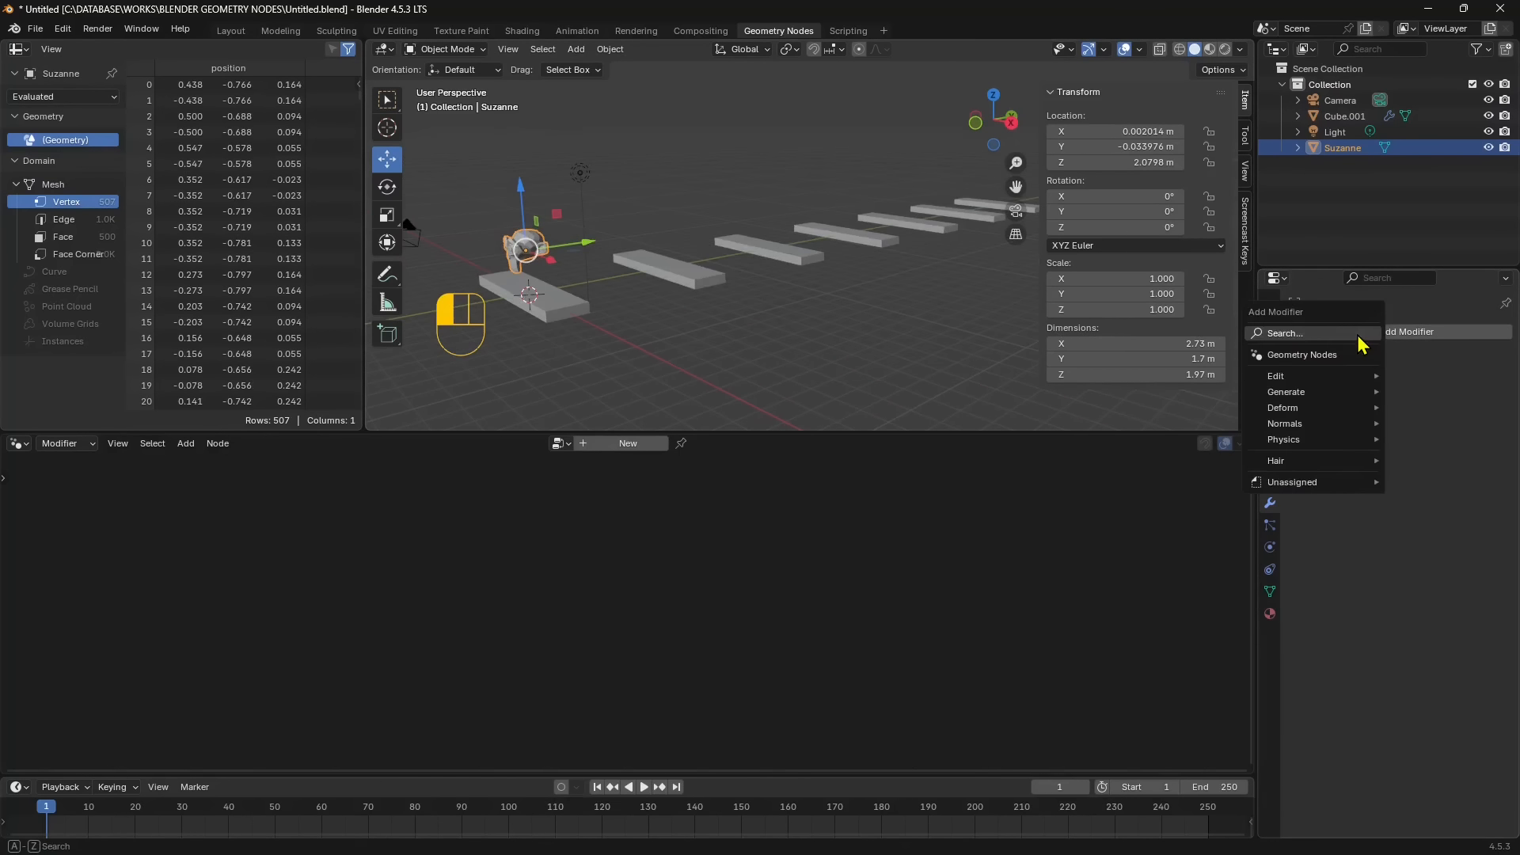
mouse_move(1274, 394)
click(1152, 393)
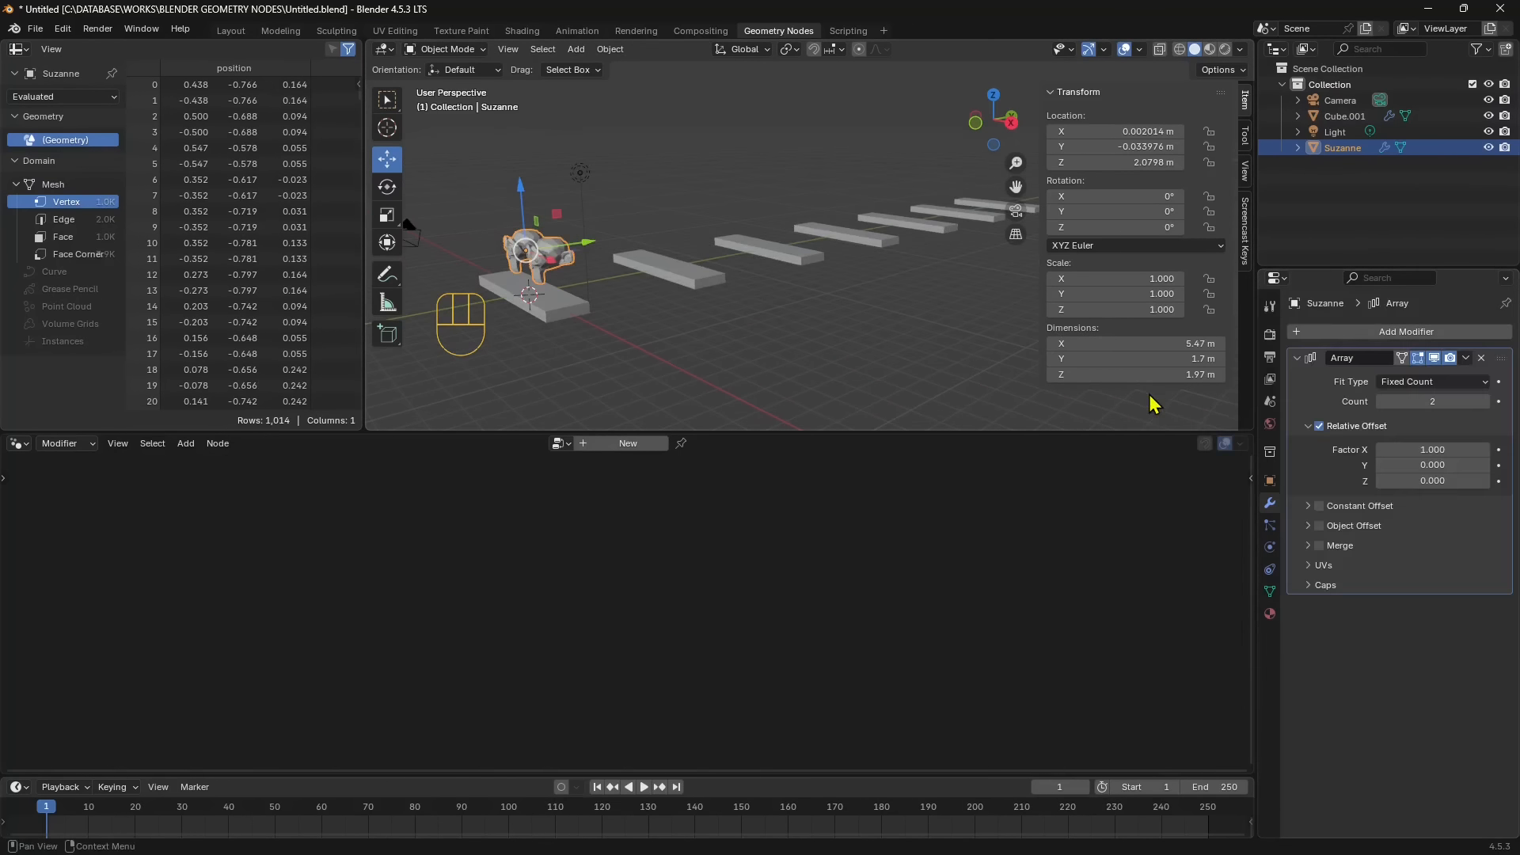
click(1485, 402)
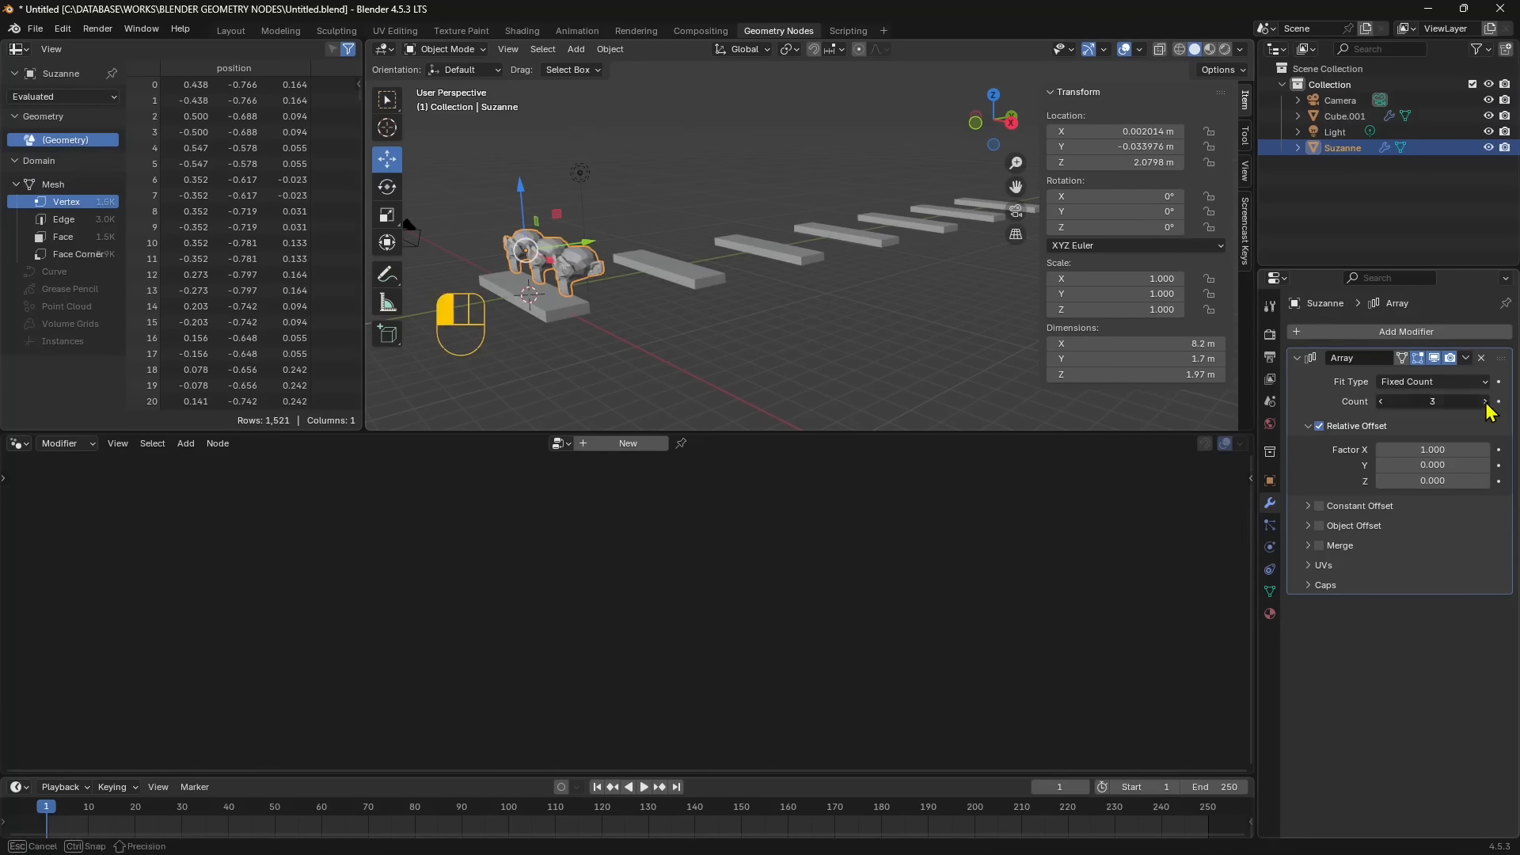
click(1485, 403)
click(1485, 403)
- Set the array's relative offset to 0 in X and 3.6 in Y to line the monkeys up along the slabs
drag(1432, 450, 1375, 452)
click(1428, 450)
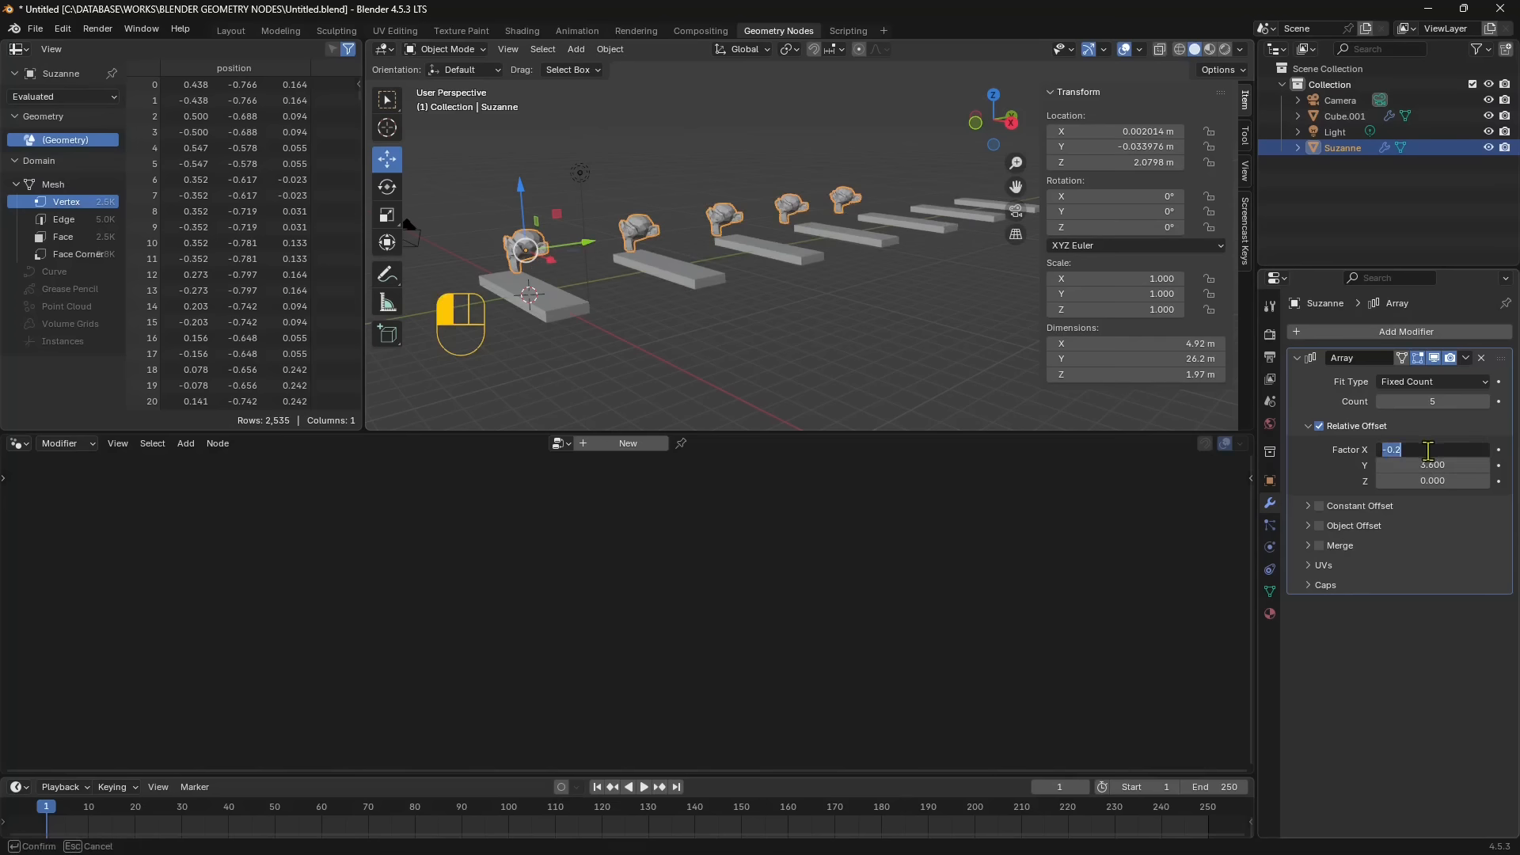
text(0)
key(Return)
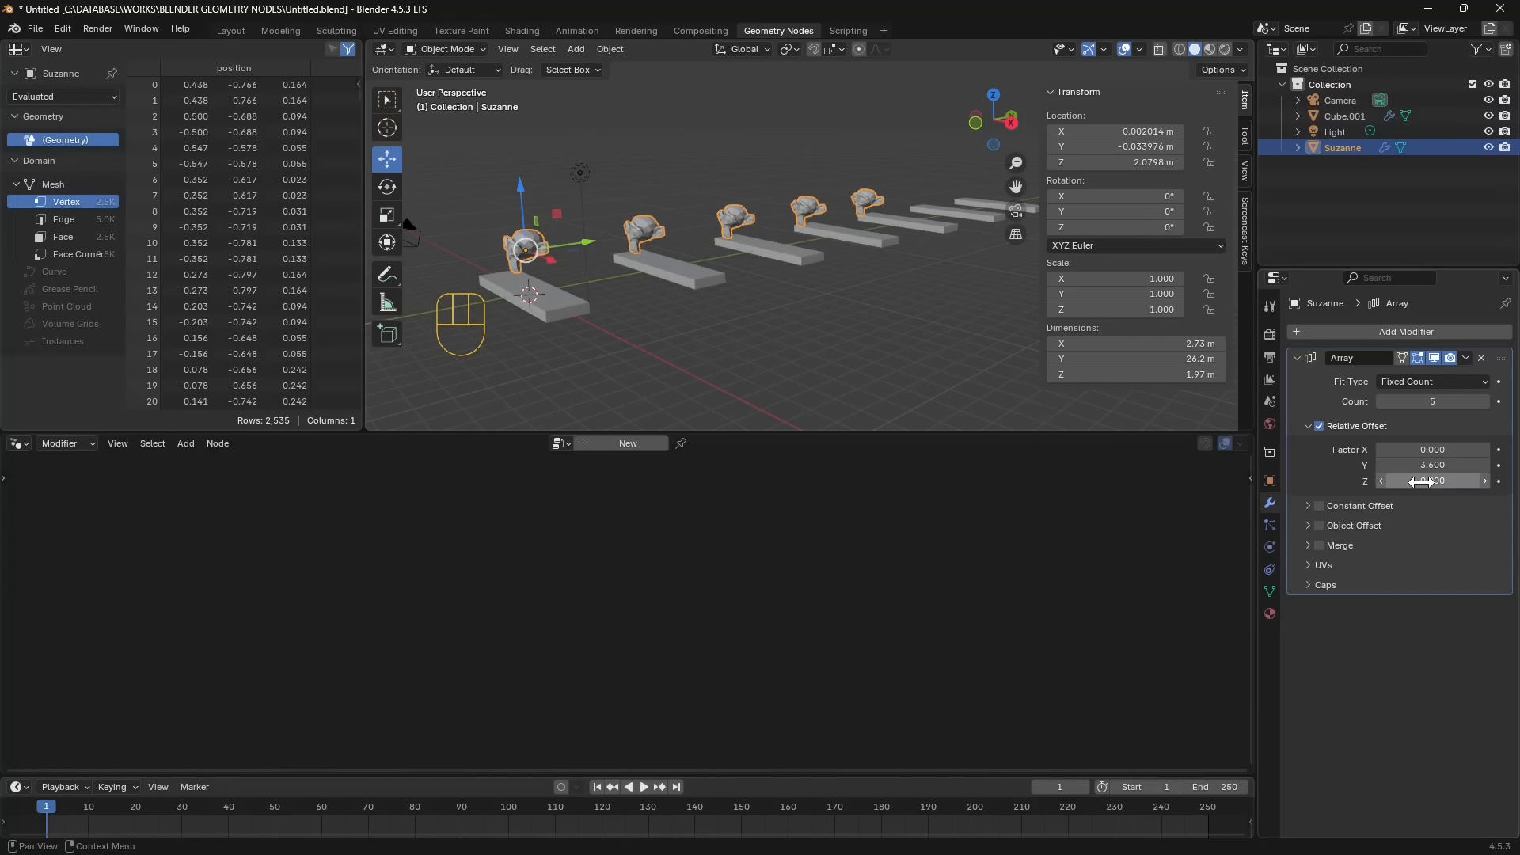
- Compare the slabs' Geometry Nodes setup with the monkey's Array modifier by inspecting both objects
click(576, 317)
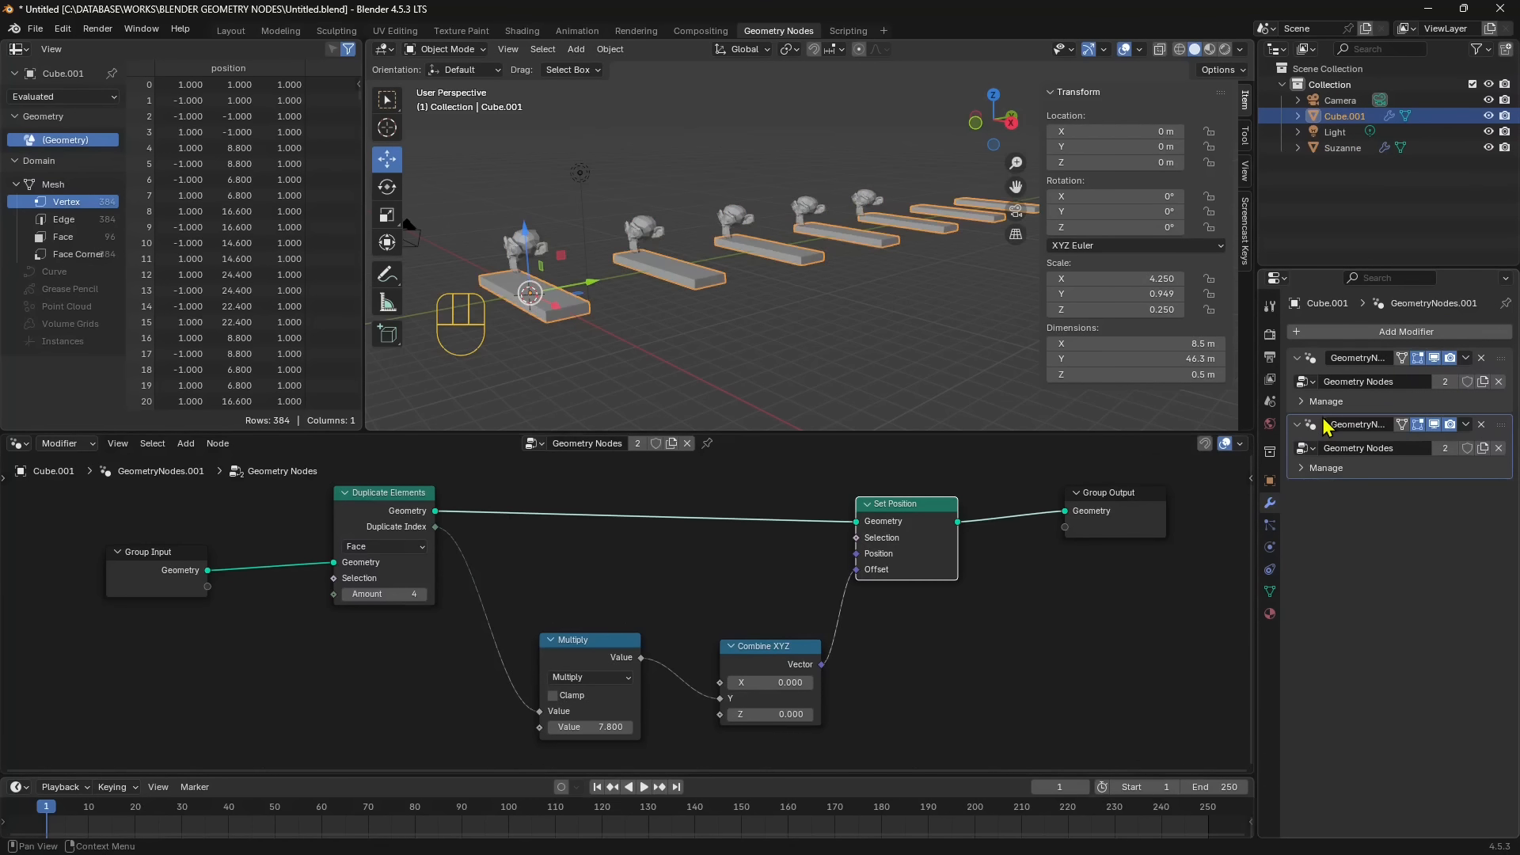
click(518, 244)
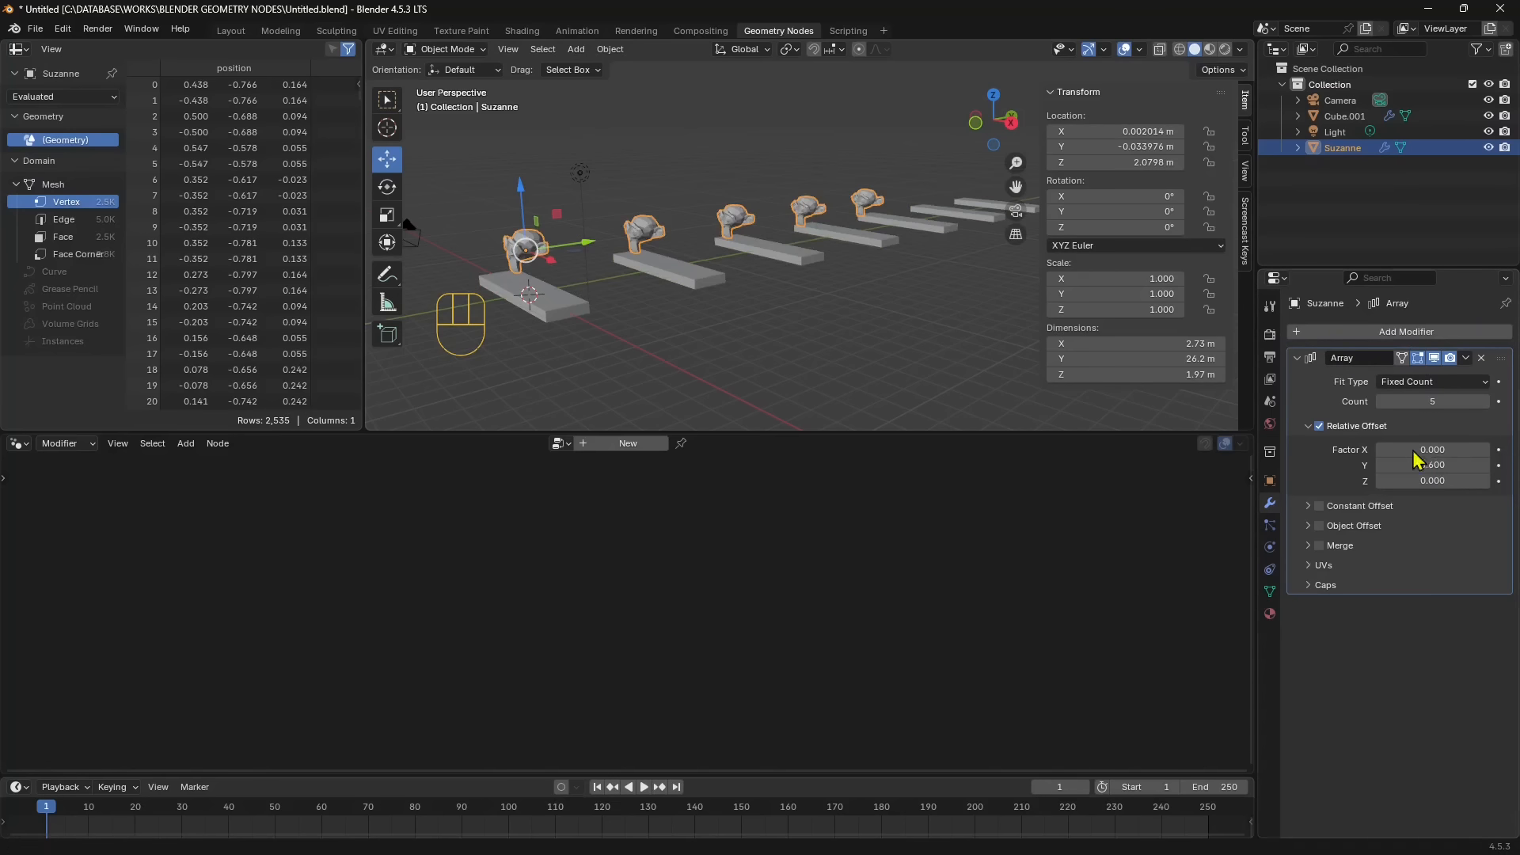
click(576, 310)
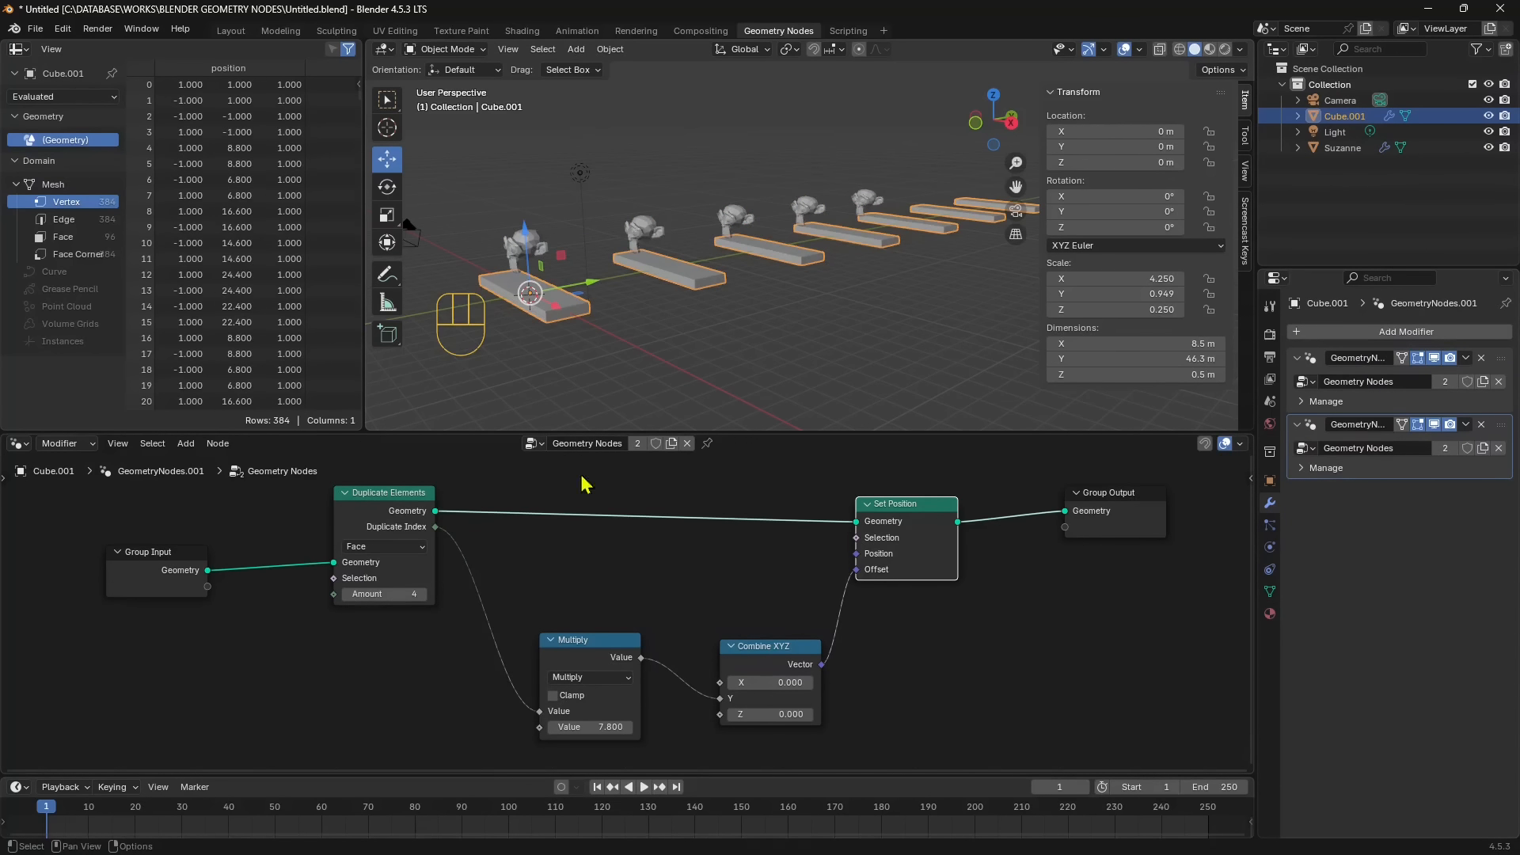
drag(414, 507, 417, 524)
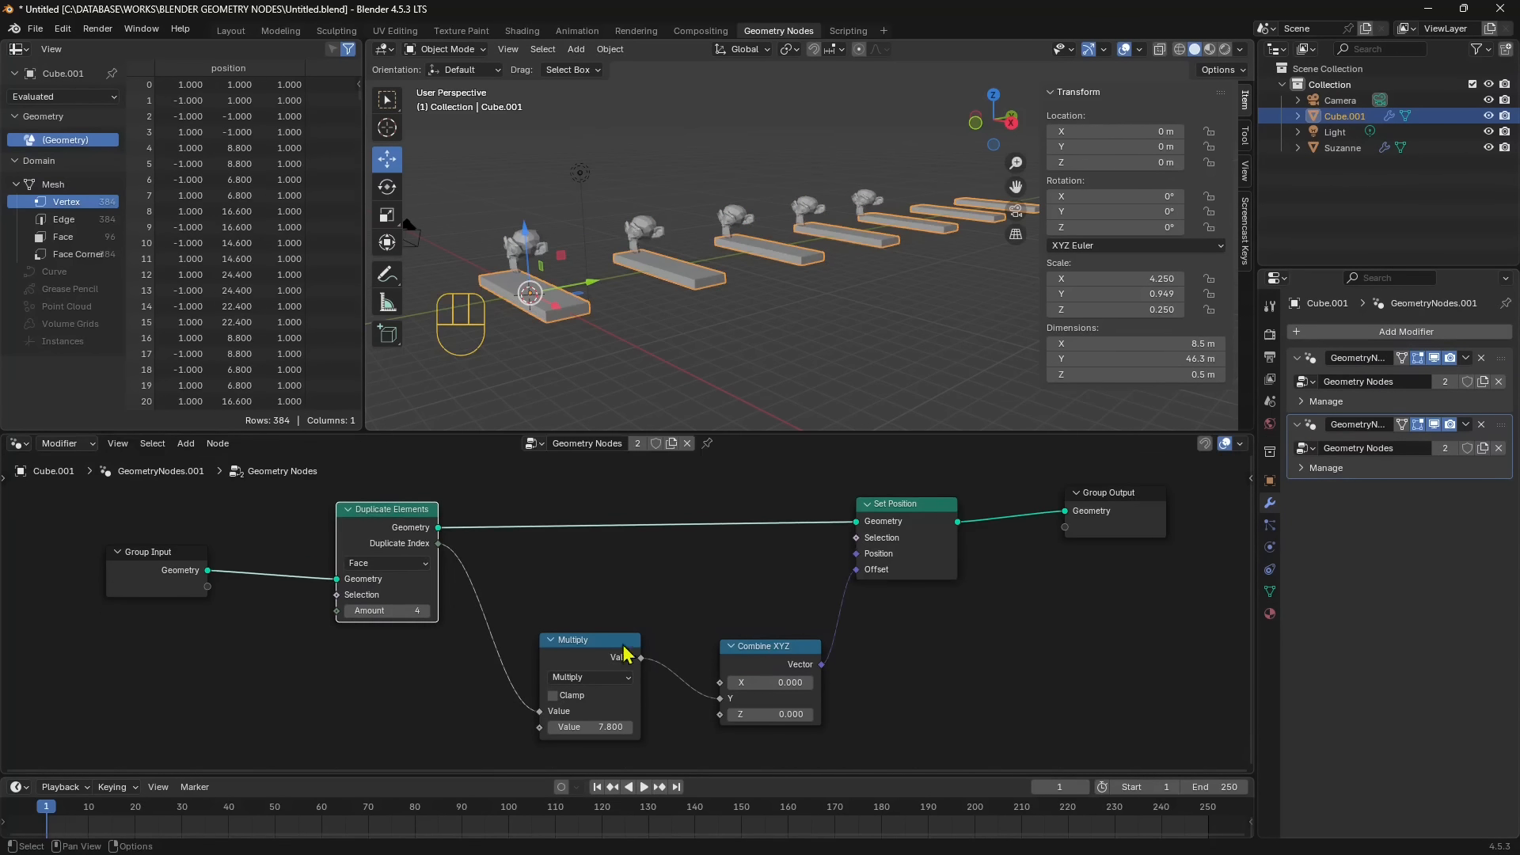
drag(776, 654, 761, 667)
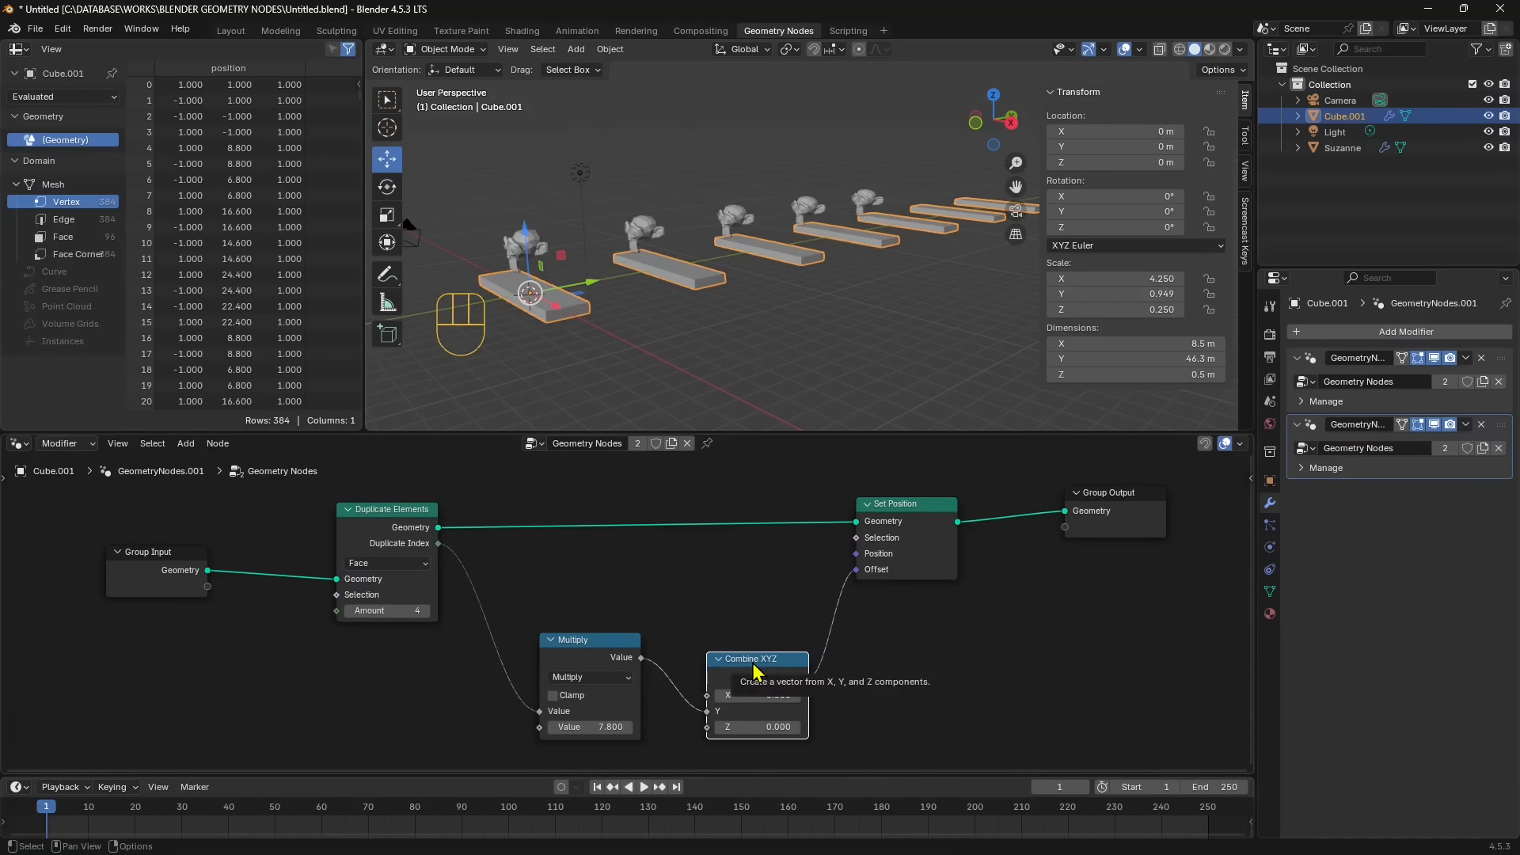
click(537, 251)
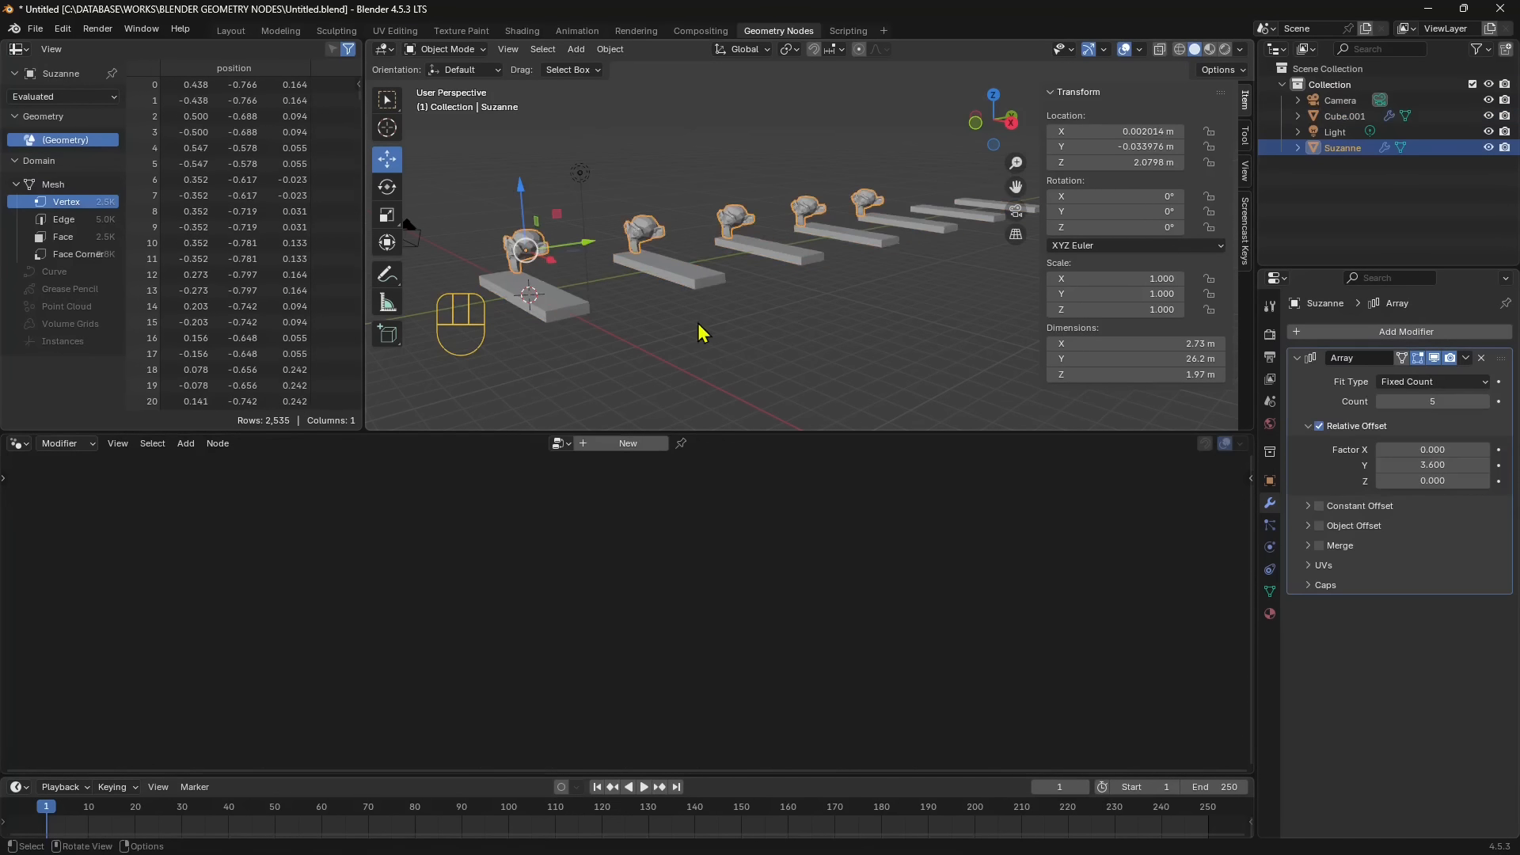
middle_drag(702, 333, 722, 328)
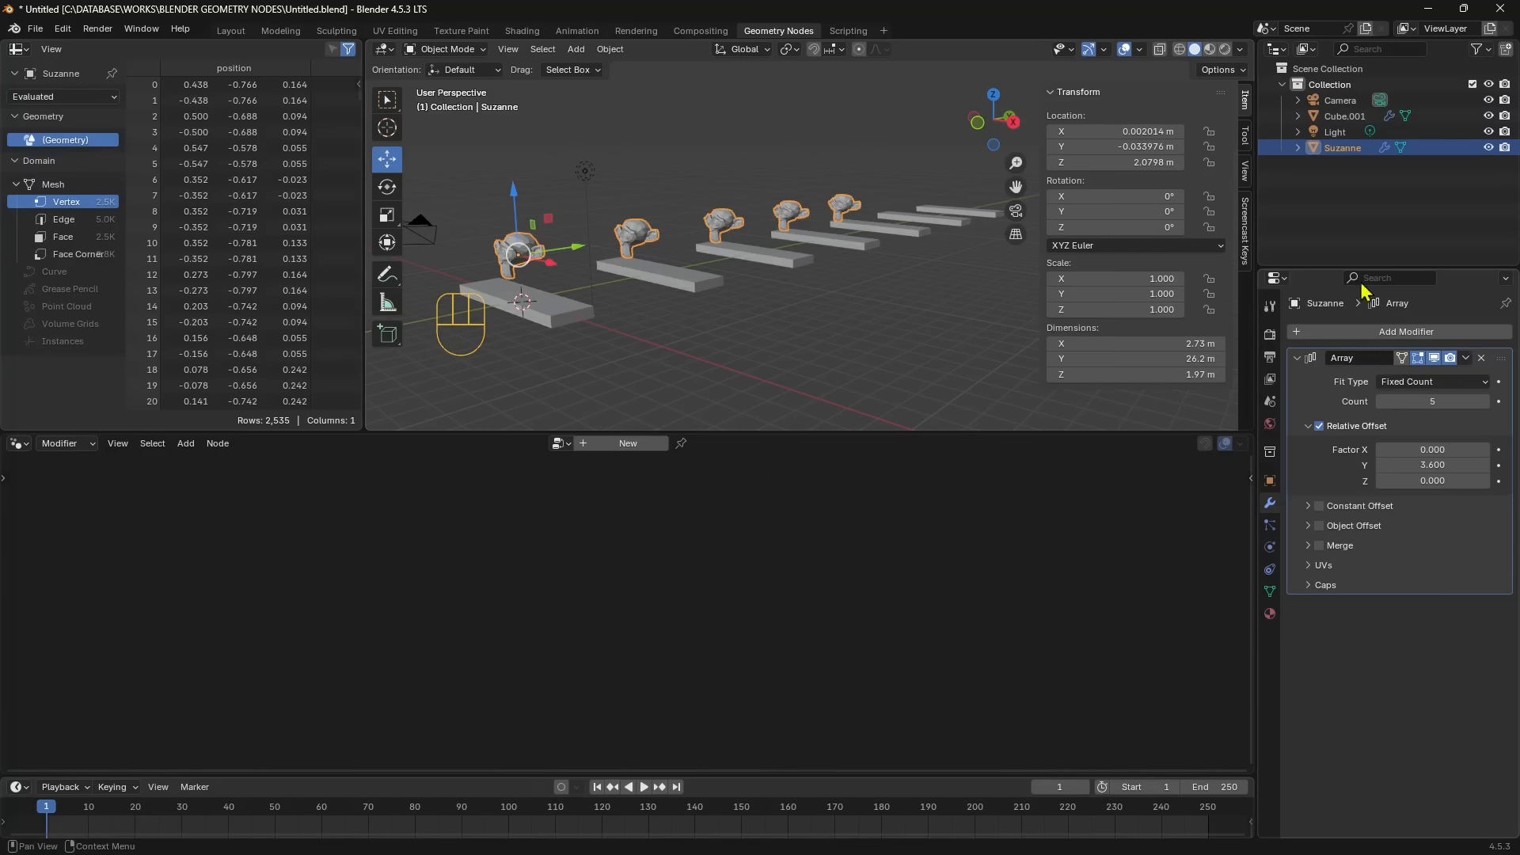
click(535, 318)
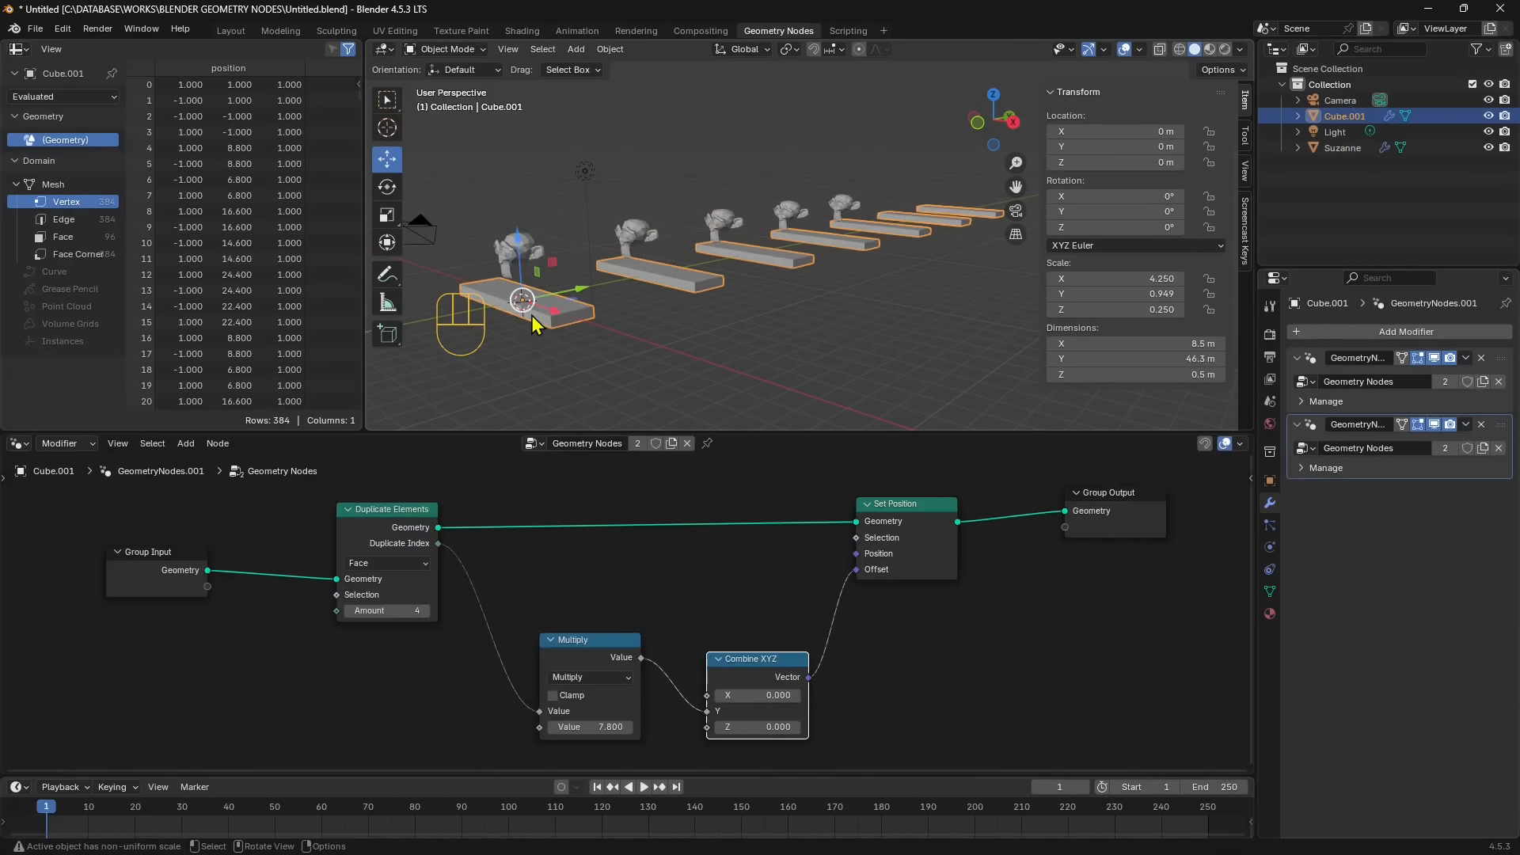
shift+middle_drag(715, 339, 790, 356)
middle_drag(790, 356, 781, 292)
scroll(771, 331, up, 2)
middle_drag(772, 293, 764, 329)
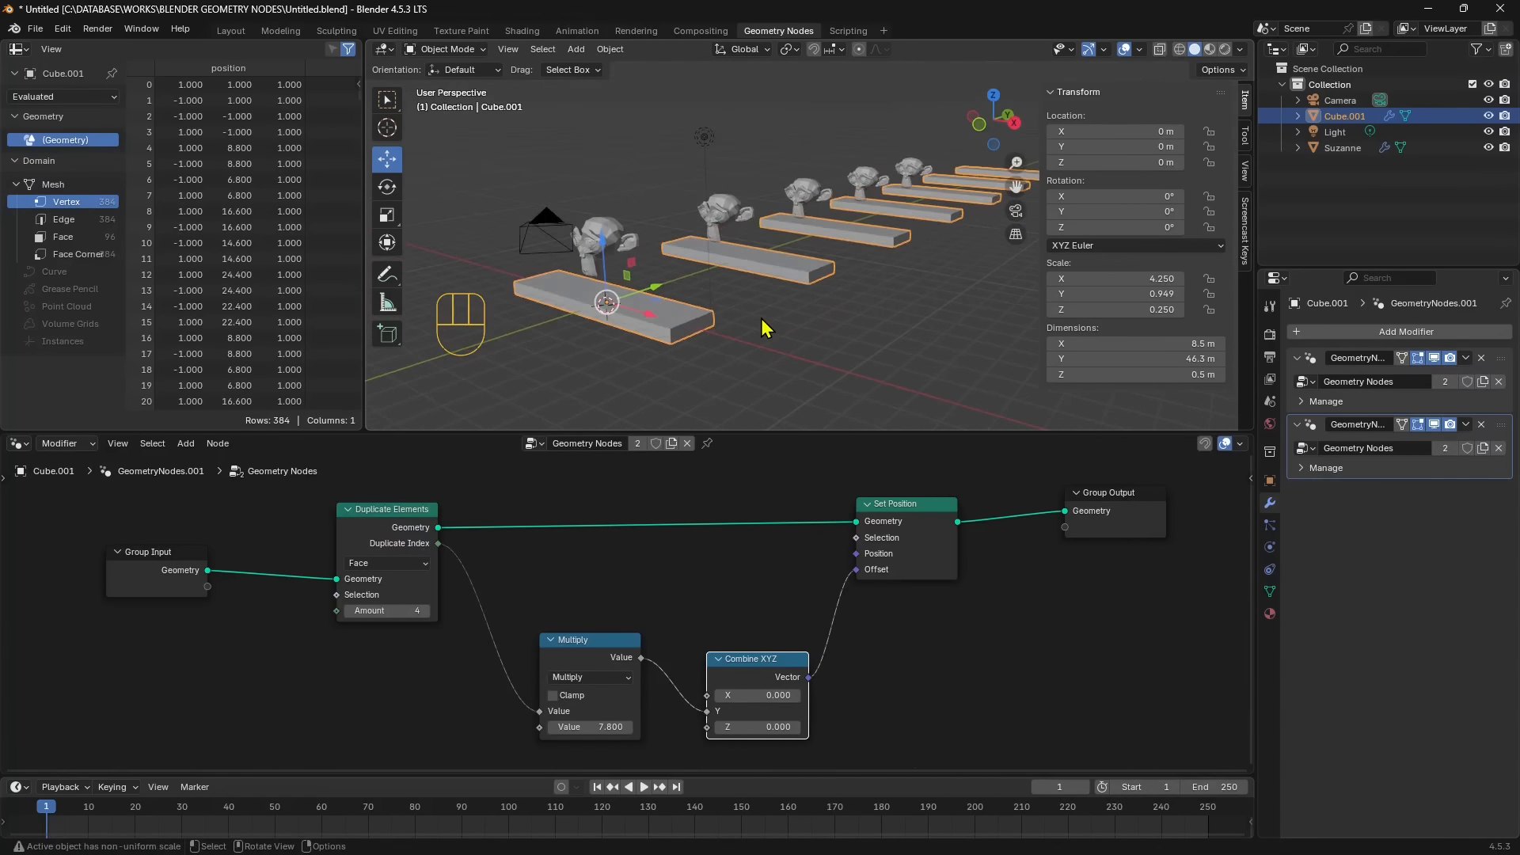